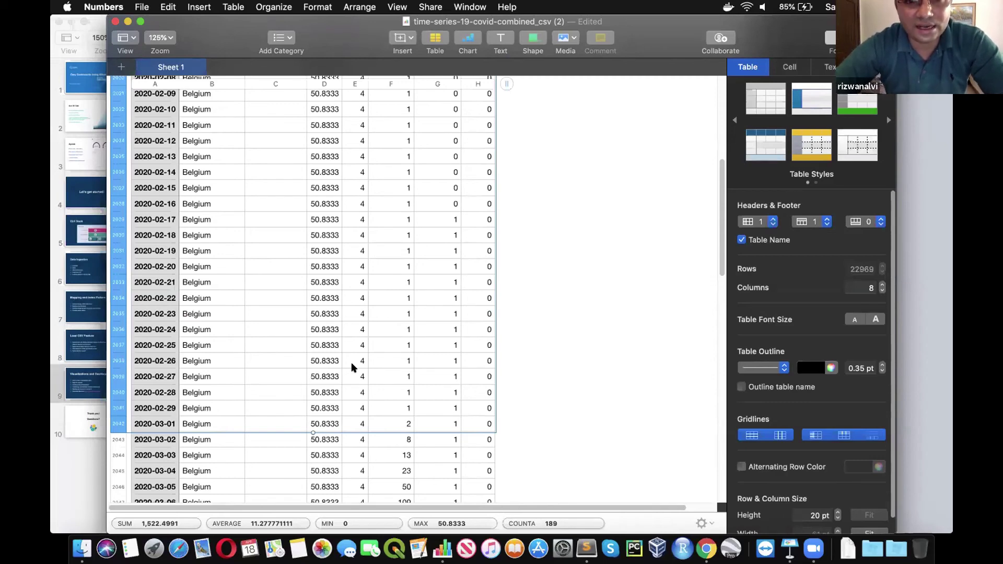
# - Switch from the spreadsheet to Kibana in the browser and load "time-series-19-covid-combined_csv (2).csv" into the File Data Visualizer
pyautogui.click(276, 332)
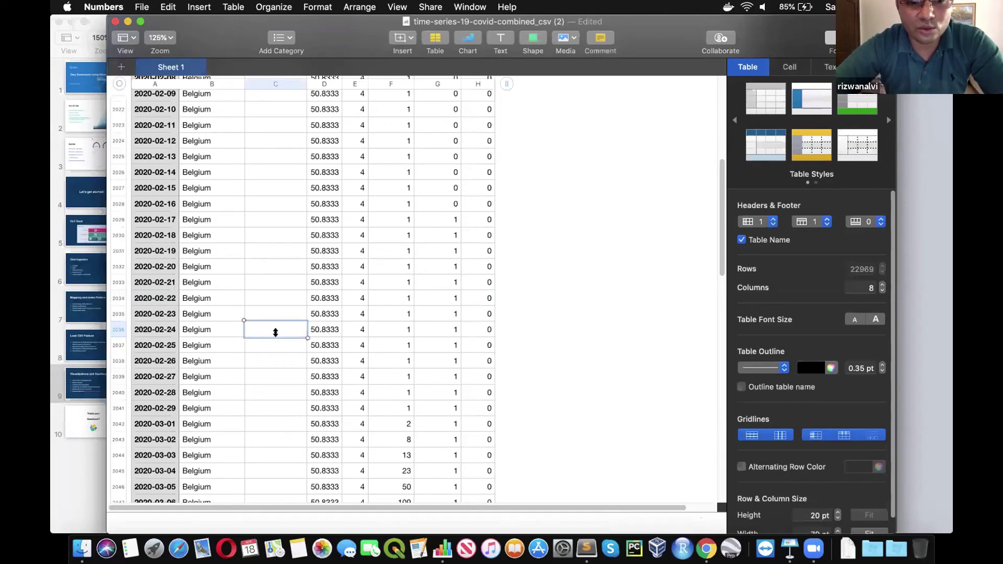
pyautogui.scroll(6, 275, 331)
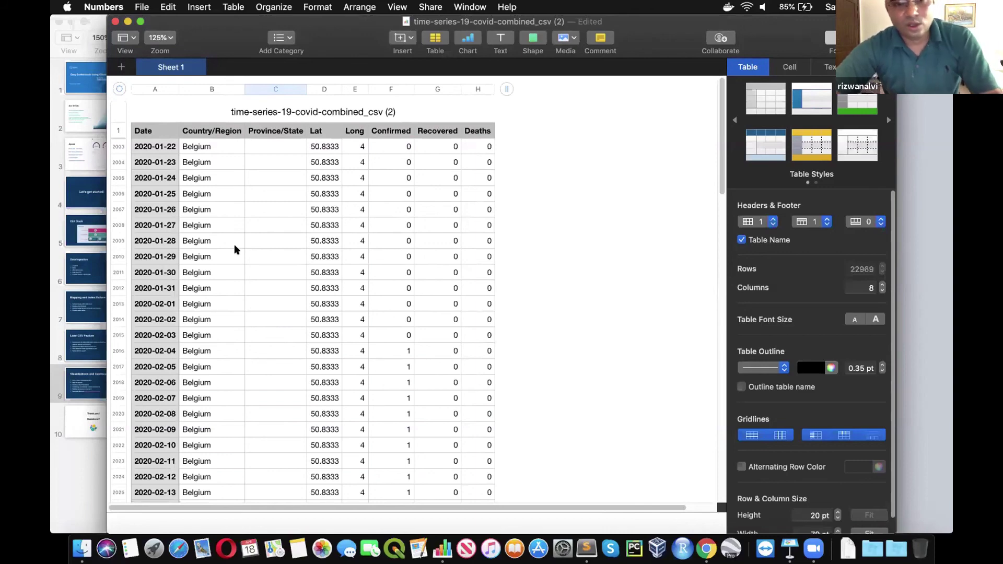
pyautogui.press('super+Tab')
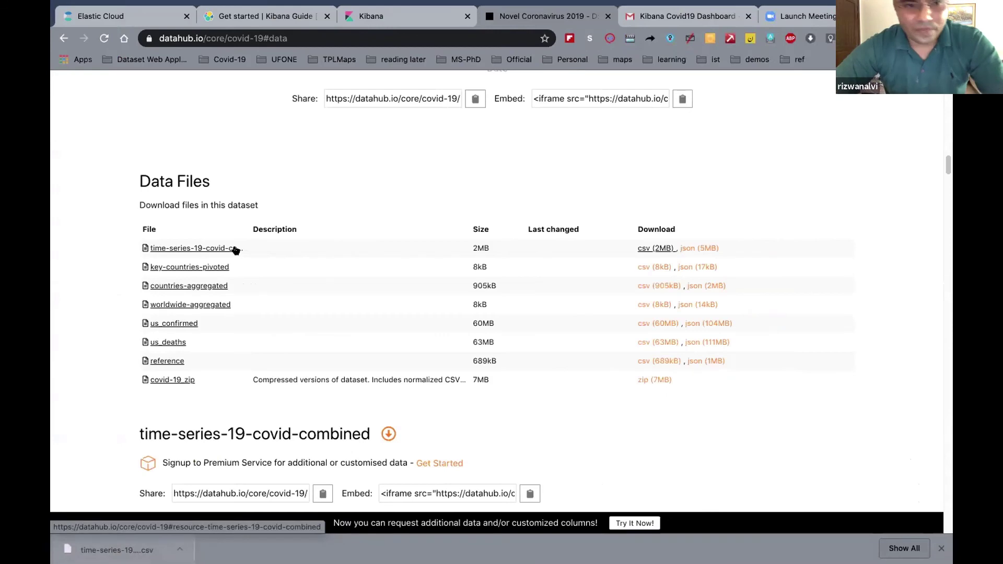
pyautogui.click(408, 21)
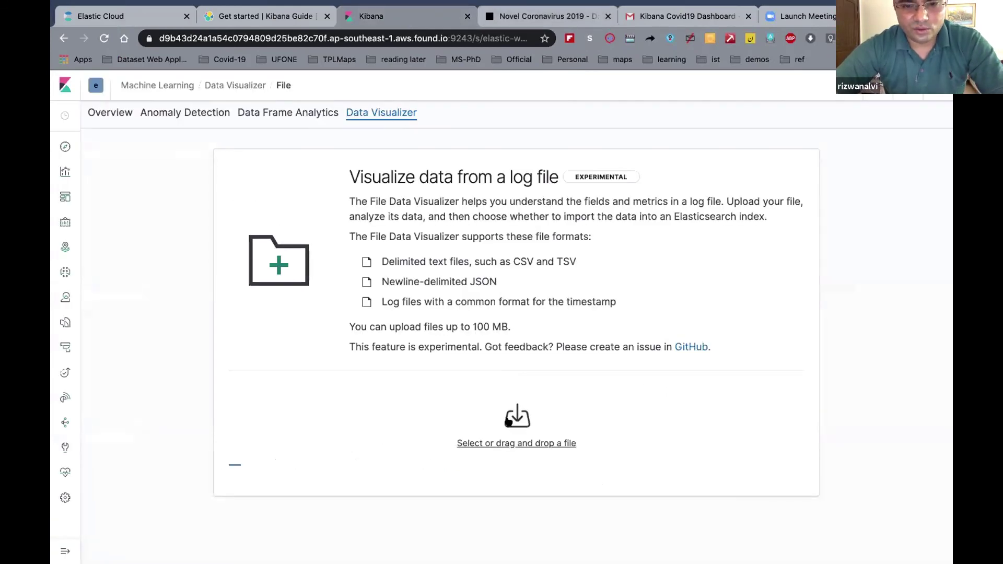
pyautogui.click(517, 416)
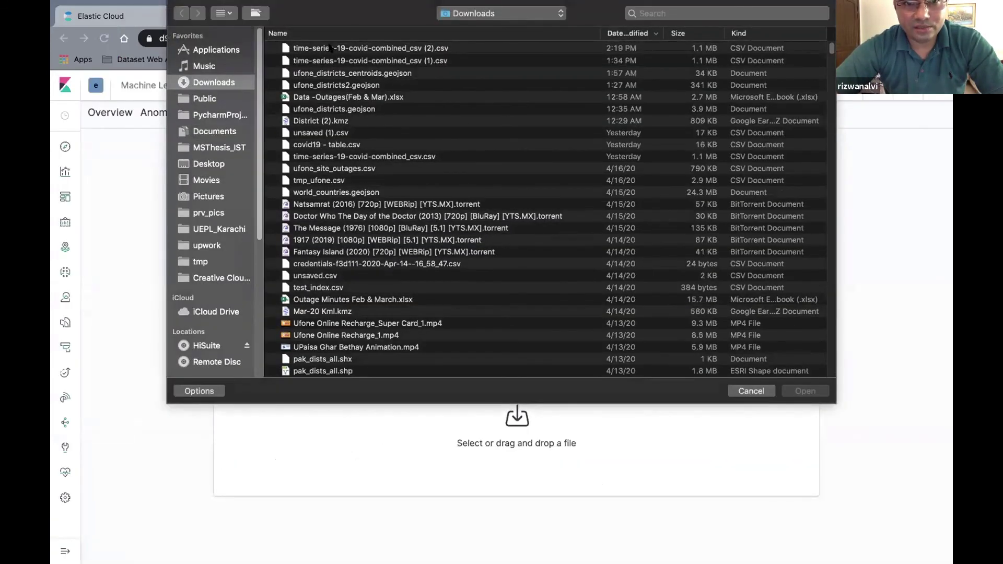
pyautogui.doubleClick(330, 48)
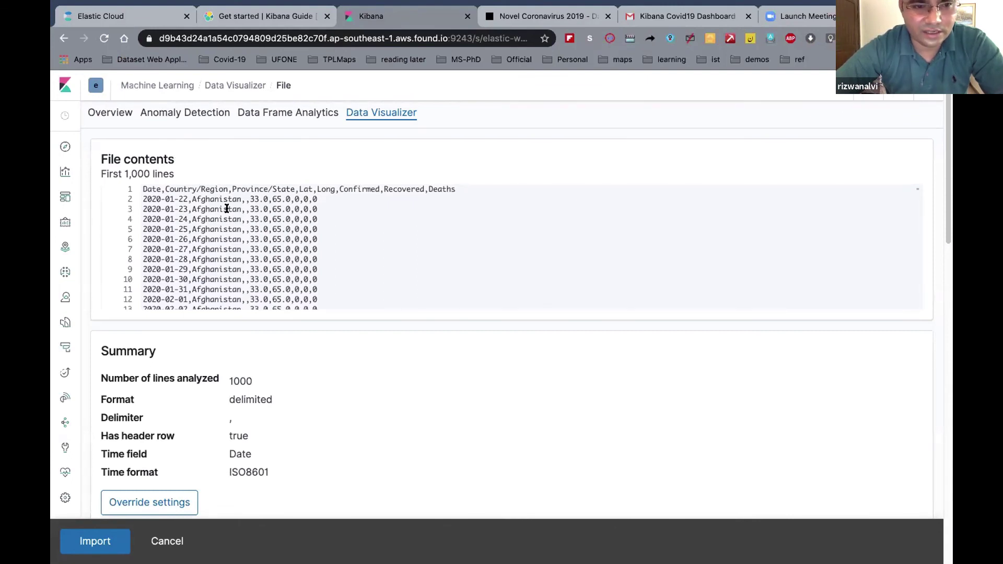
# - Examine the uploaded file's contents, the analysis summary and the statistics of every field from Date to Deaths
pyautogui.scroll(-5, 345, 271)
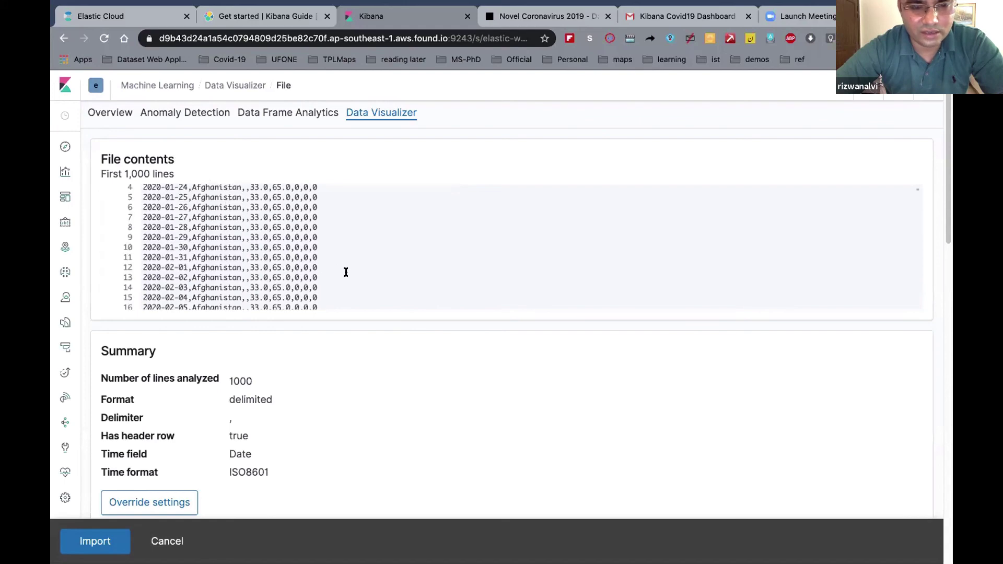
pyautogui.scroll(-3, 344, 351)
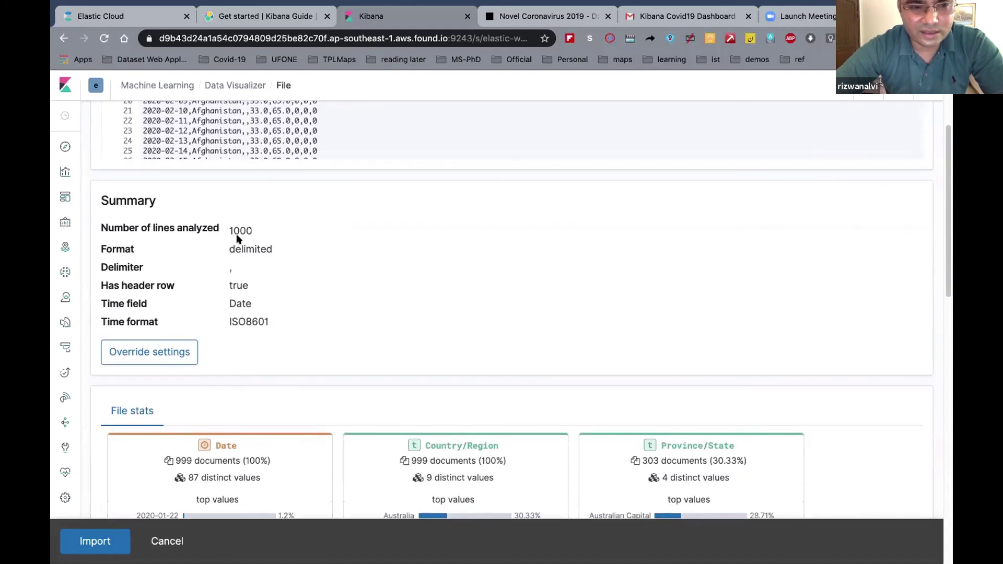
pyautogui.scroll(-5, 236, 238)
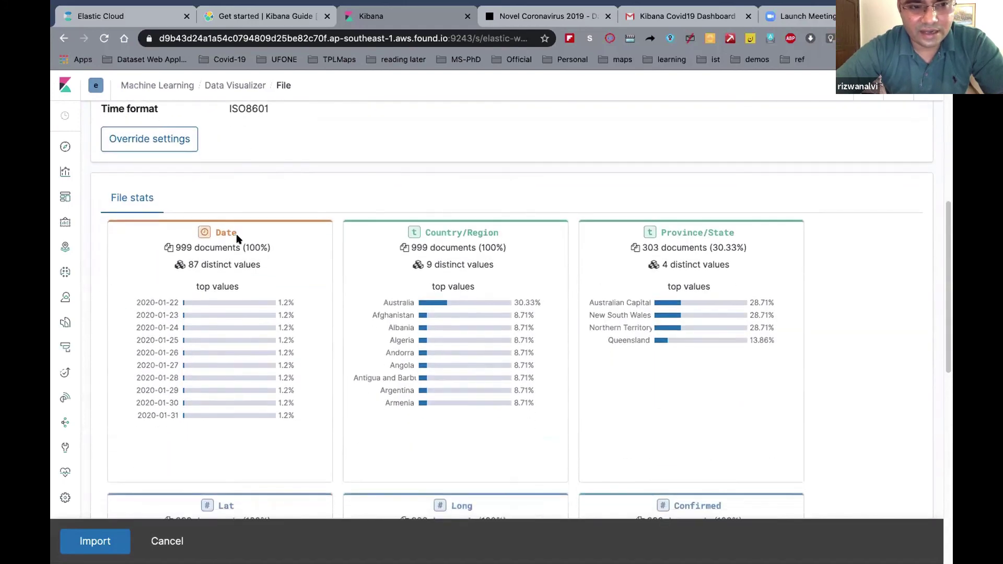
pyautogui.scroll(-1, 236, 239)
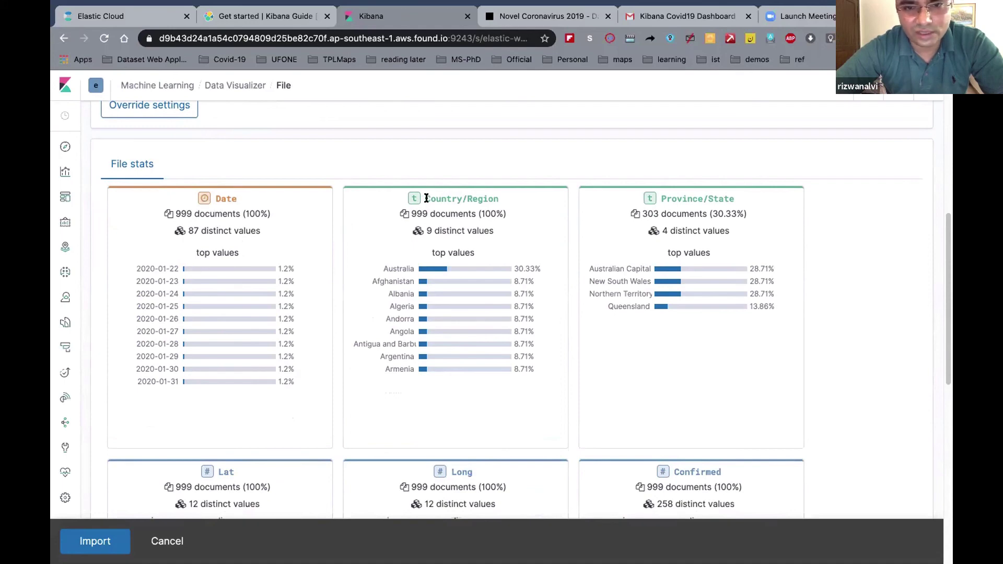
pyautogui.scroll(-5, 586, 228)
pyautogui.scroll(-5, 587, 230)
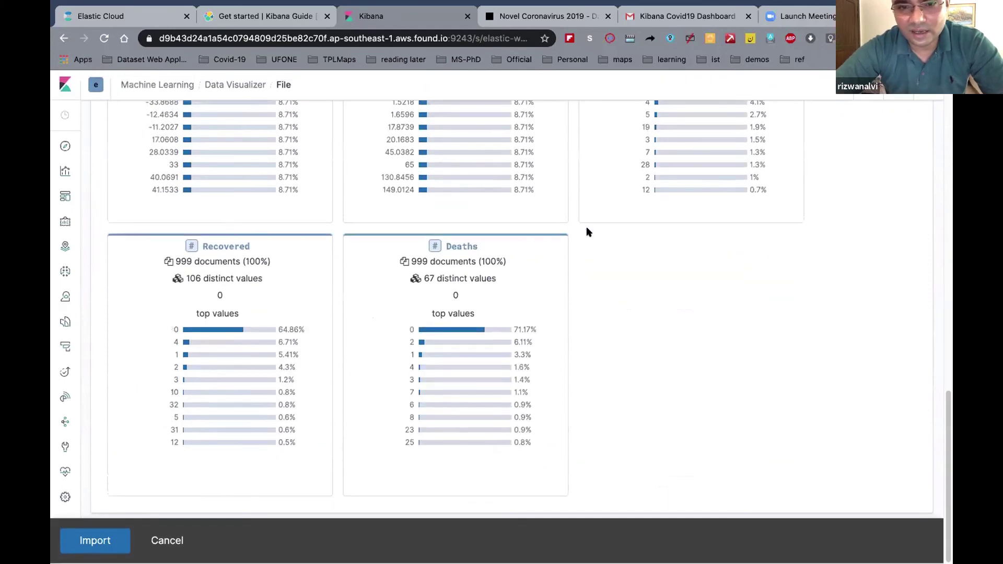
pyautogui.scroll(15, 587, 230)
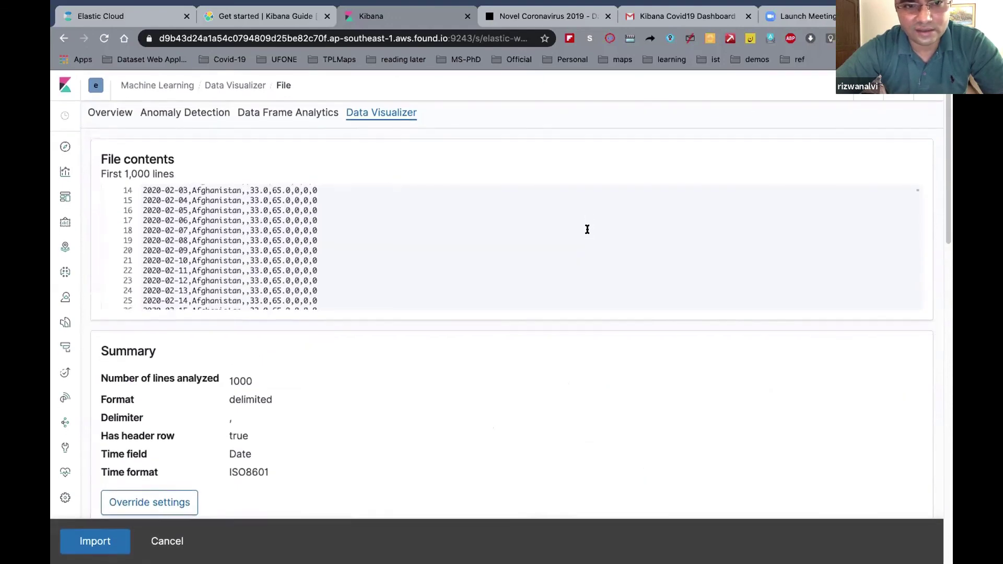
pyautogui.scroll(-10, 587, 228)
pyautogui.scroll(-10, 533, 414)
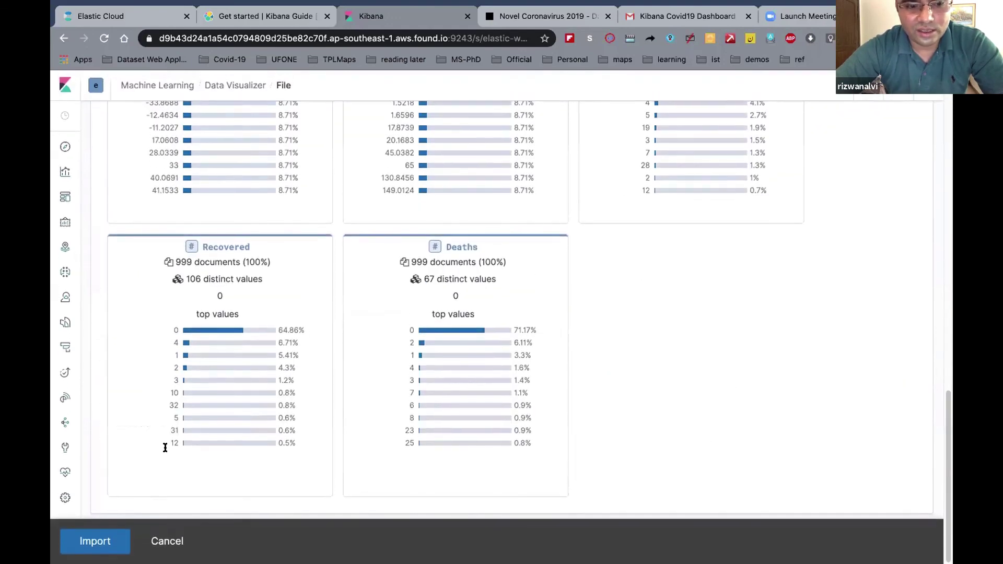
# - Proceed to importing the data and name the index covid19-world-18apr20
pyautogui.click(99, 540)
pyautogui.click(269, 237)
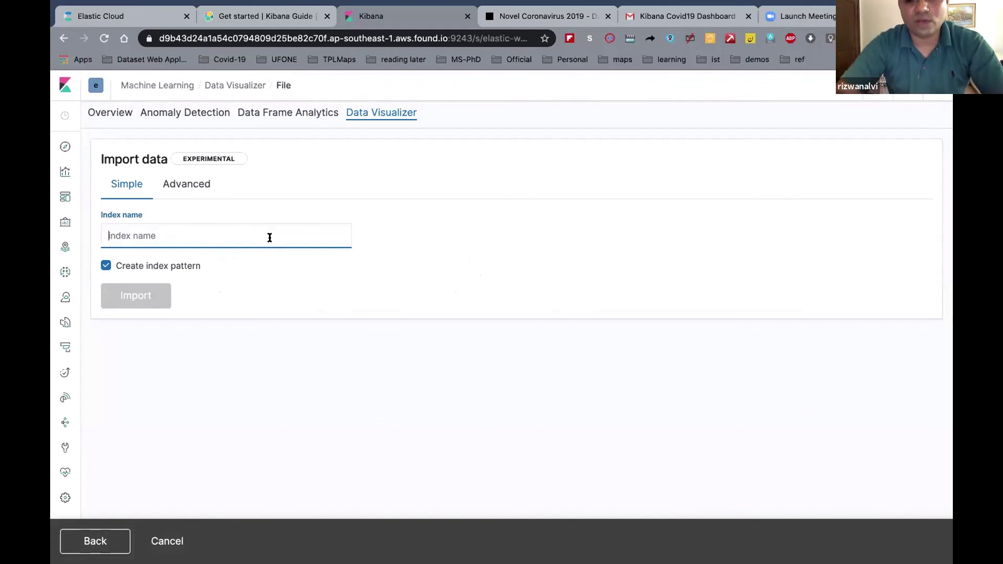
pyautogui.write('covid')
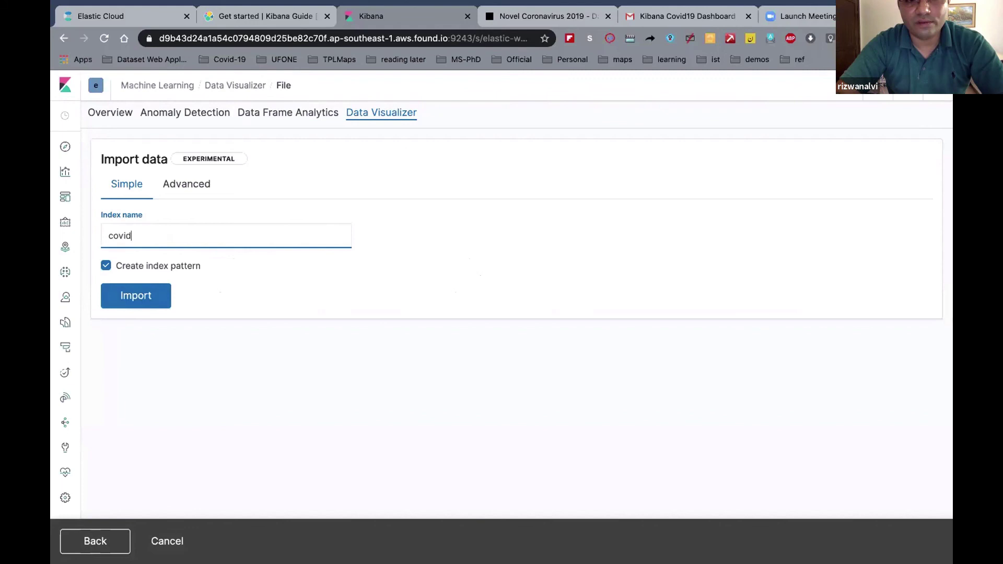
pyautogui.write('19-world-')
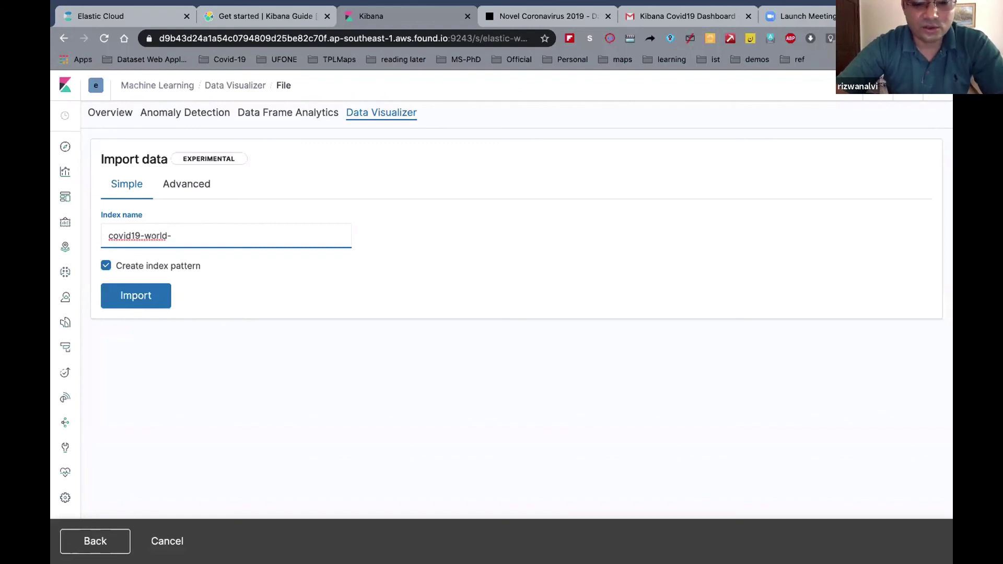
pyautogui.write('18apr')
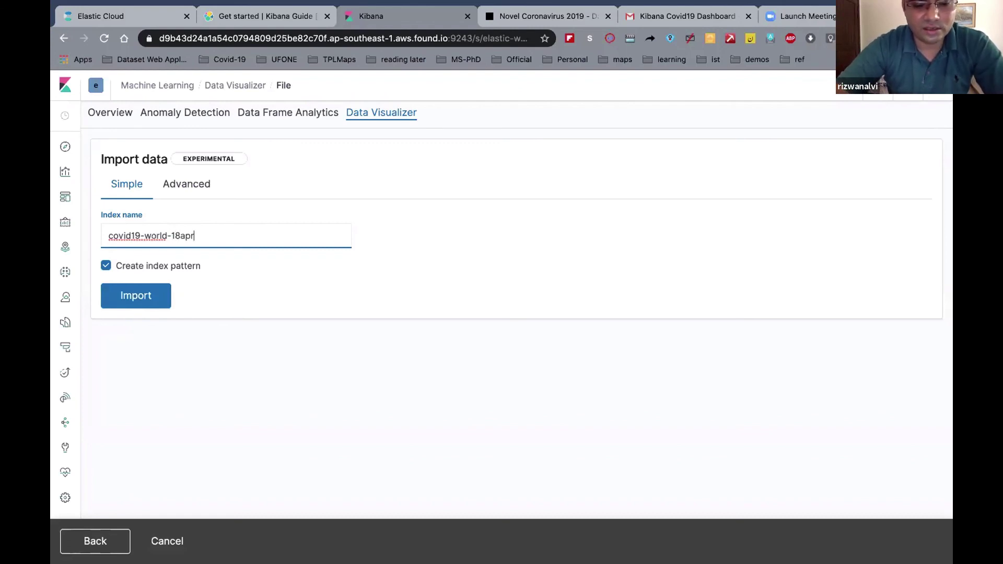
pyautogui.write('20')
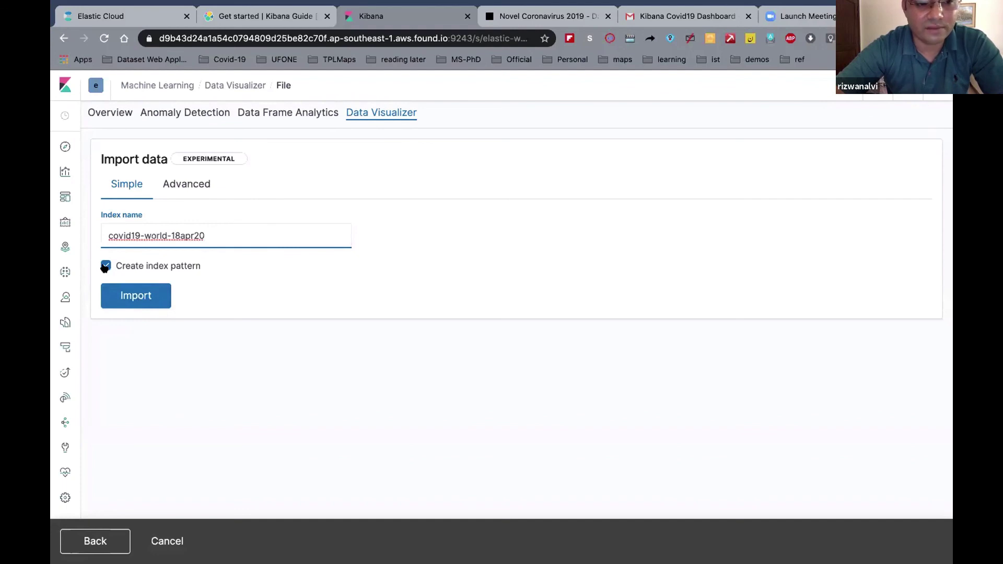
pyautogui.click(176, 182)
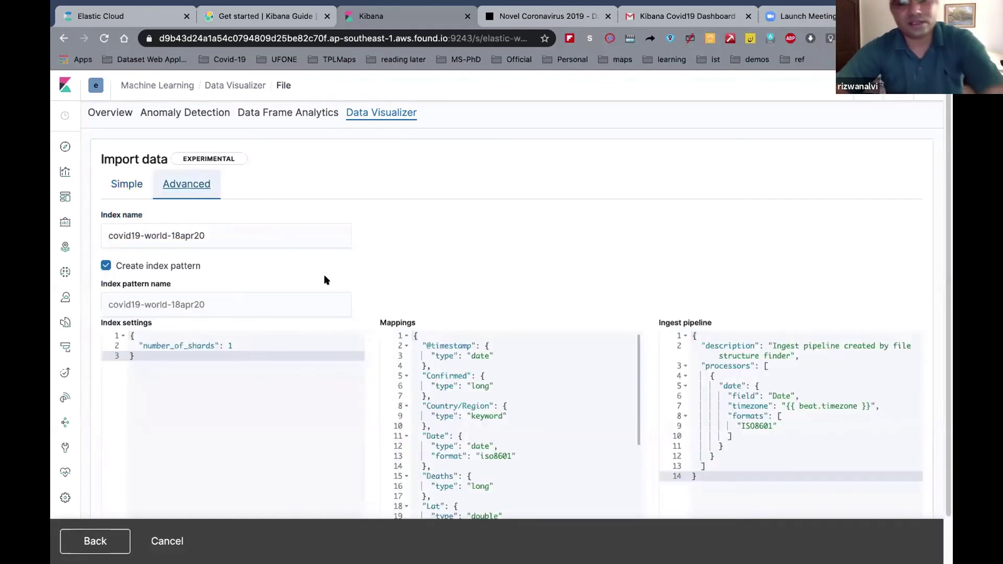
pyautogui.scroll(-2, 324, 280)
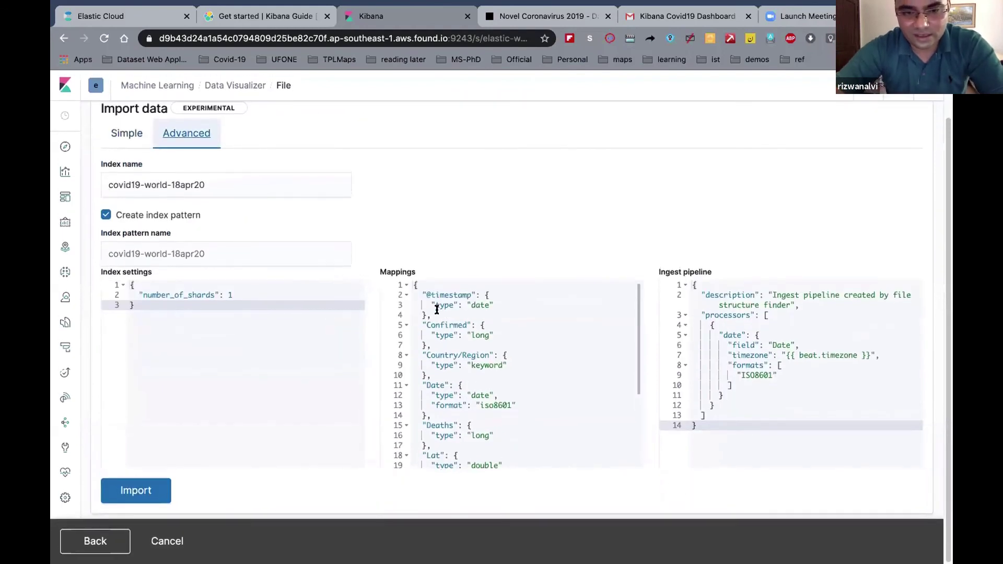
pyautogui.moveTo(431, 315); pyautogui.dragTo(403, 297)
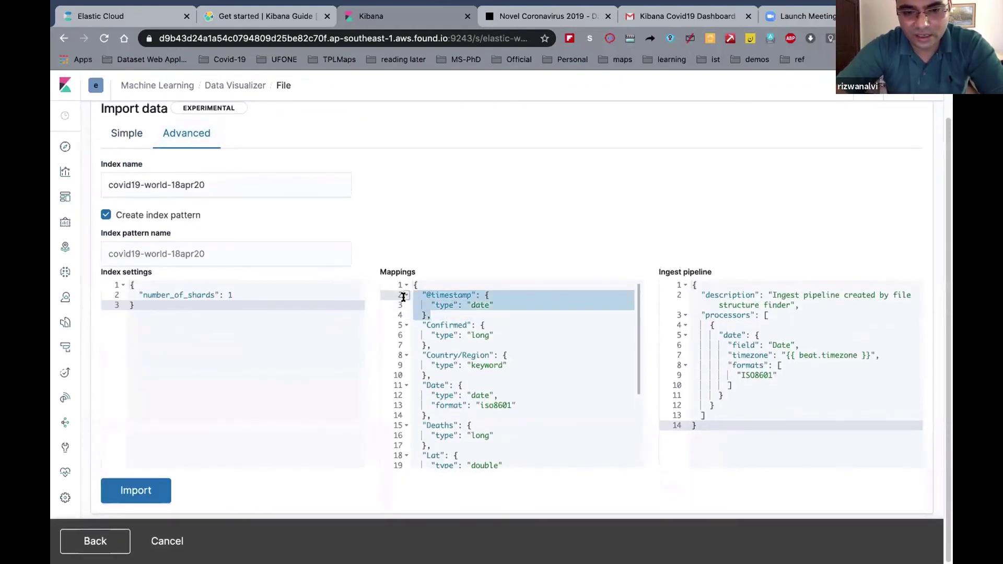
pyautogui.press('BackSpace')
pyautogui.press('BackSpace')
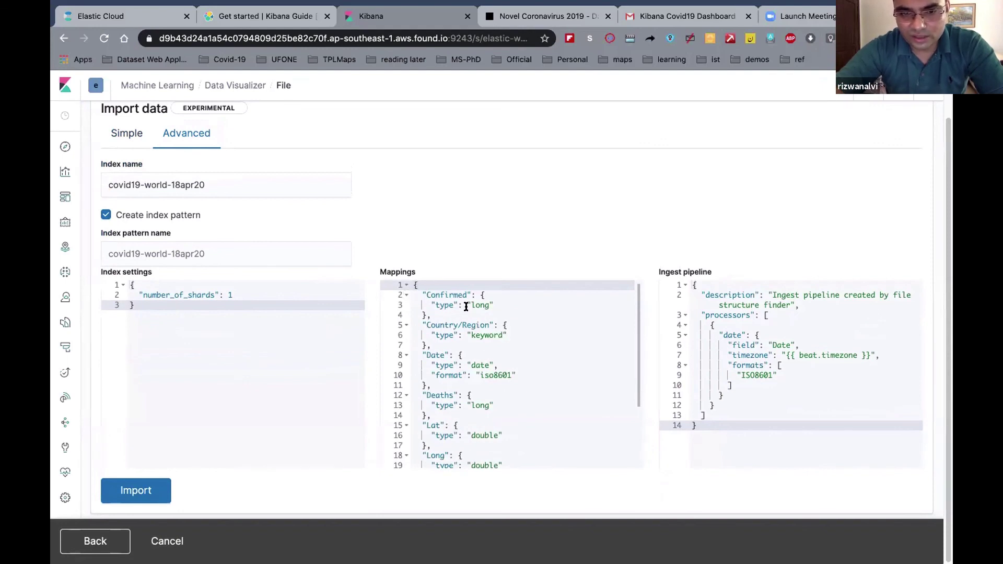
# - Review the field types assigned in the mappings, from Confirmed and Country/Region down to Recovered
pyautogui.click(454, 293)
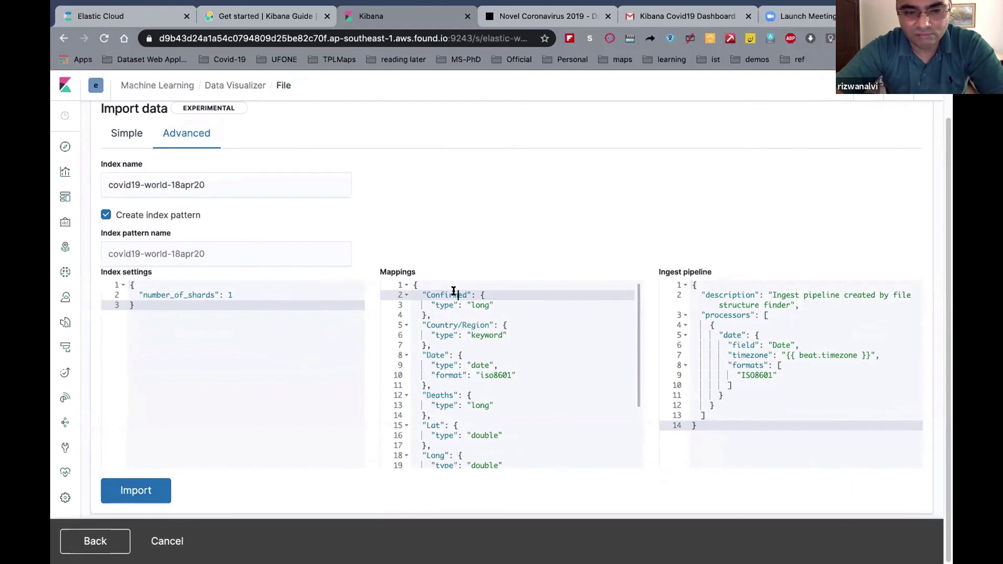
pyautogui.click(477, 304)
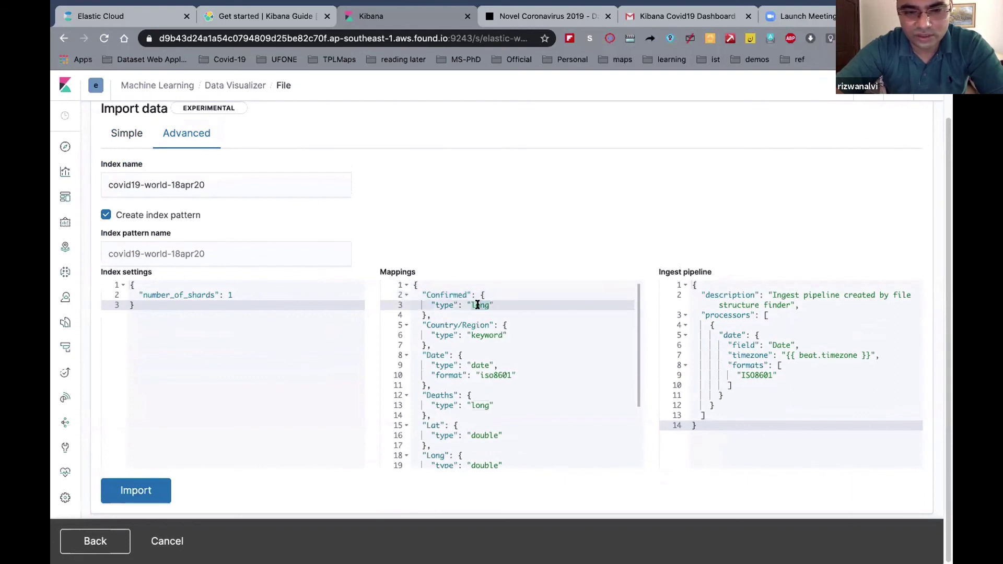
pyautogui.doubleClick(477, 304)
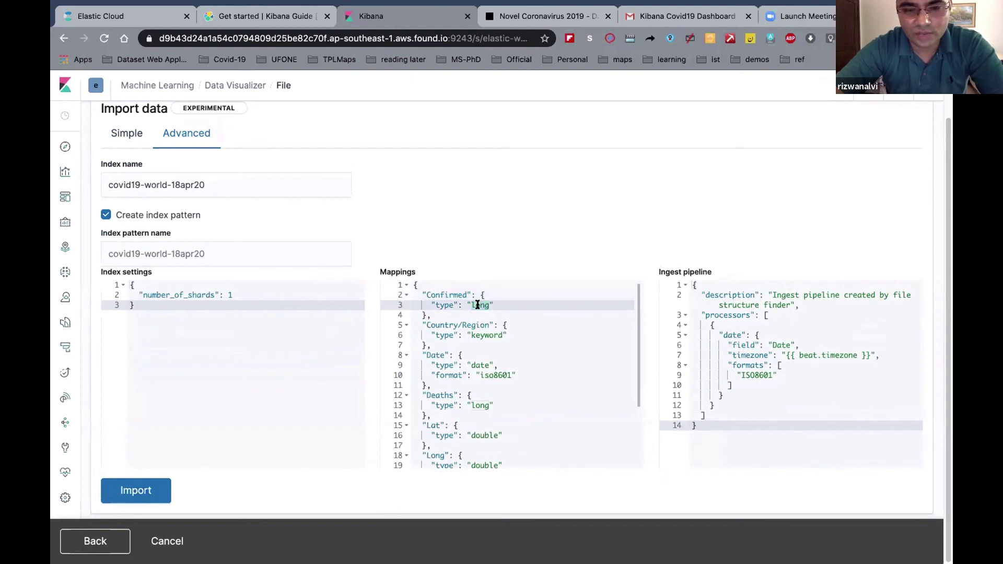
pyautogui.click(505, 326)
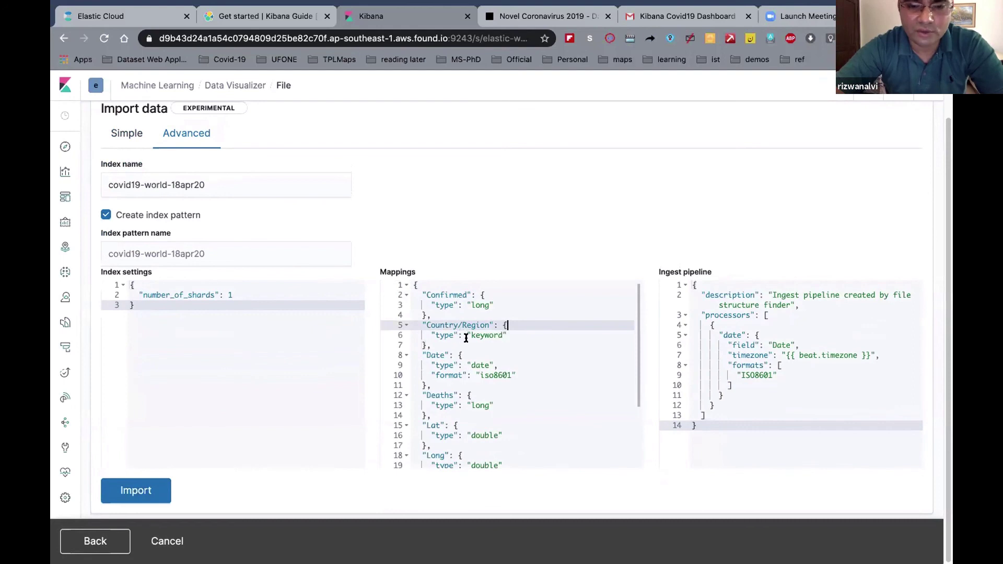
pyautogui.scroll(-1, 413, 208)
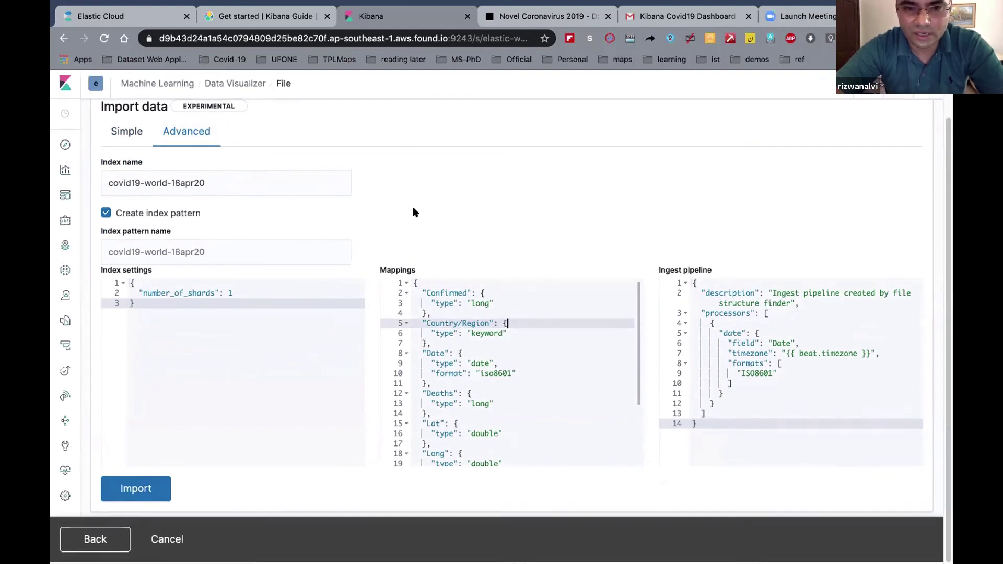
pyautogui.scroll(-3, 425, 326)
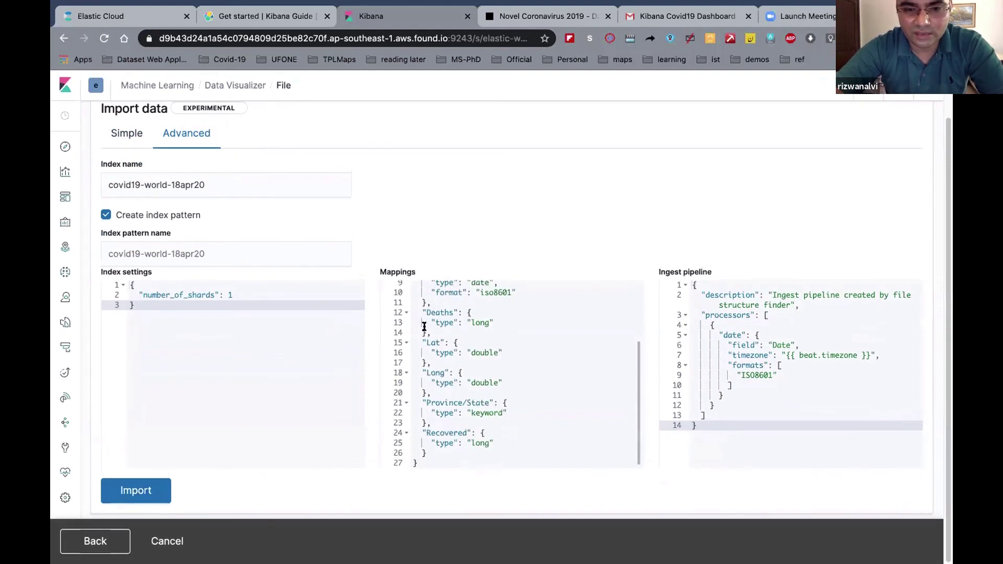
# - Add a new "location" key after the "Recovered" entry in the mappings, separated by a comma
pyautogui.click(434, 454)
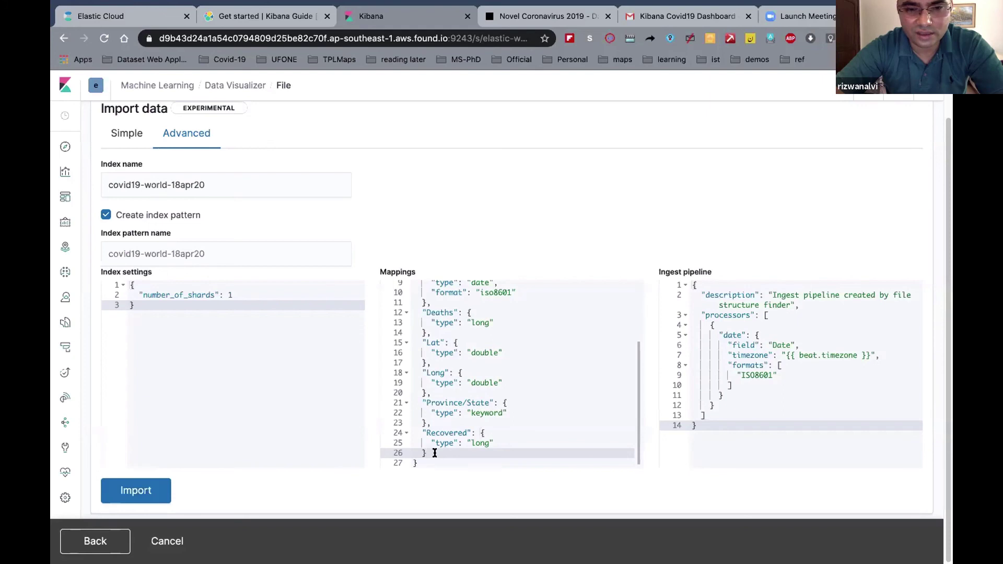
pyautogui.write(',')
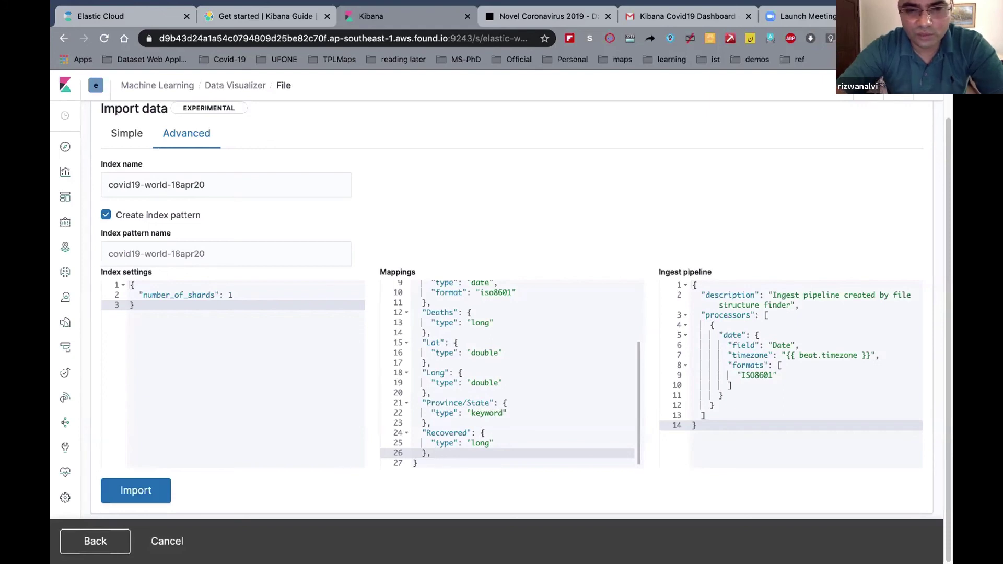
pyautogui.press('Return')
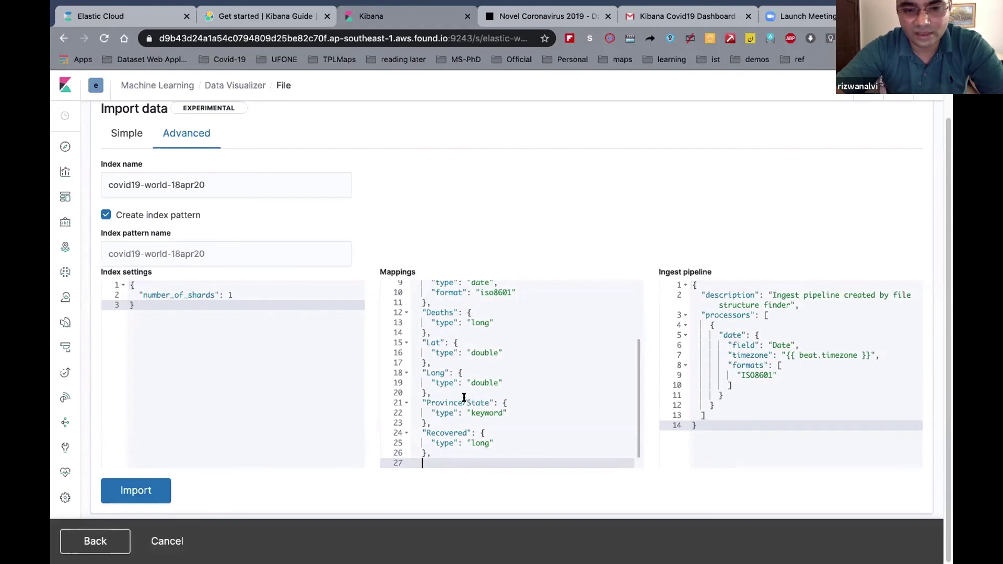
pyautogui.write('"l')
pyautogui.write('ocation')
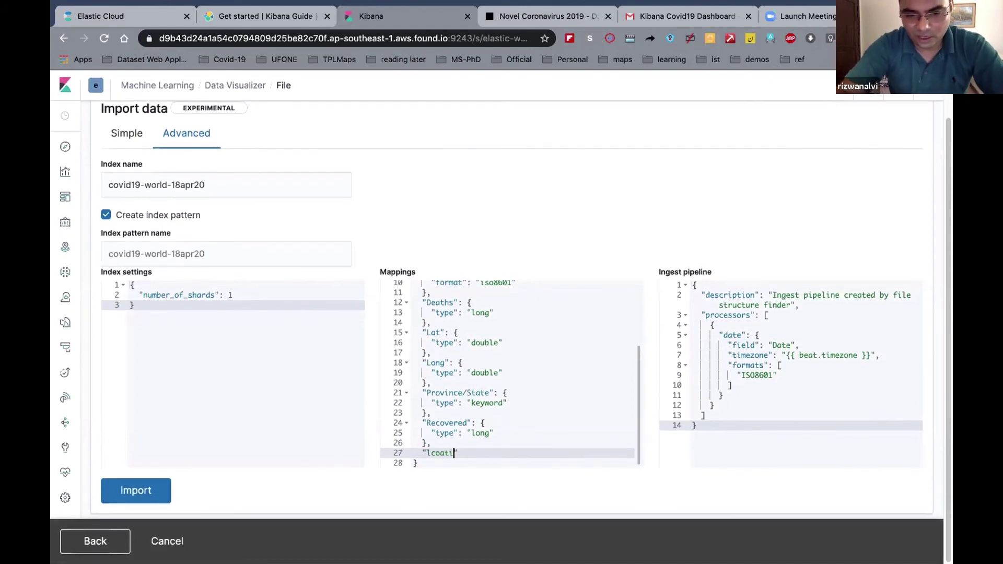
pyautogui.press('BackSpace')
pyautogui.press('BackSpace')
pyautogui.press('BackSpace')
pyautogui.press('BackSpace')
pyautogui.press('BackSpace')
pyautogui.press('BackSpace')
pyautogui.press('BackSpace')
pyautogui.write('ocation":')
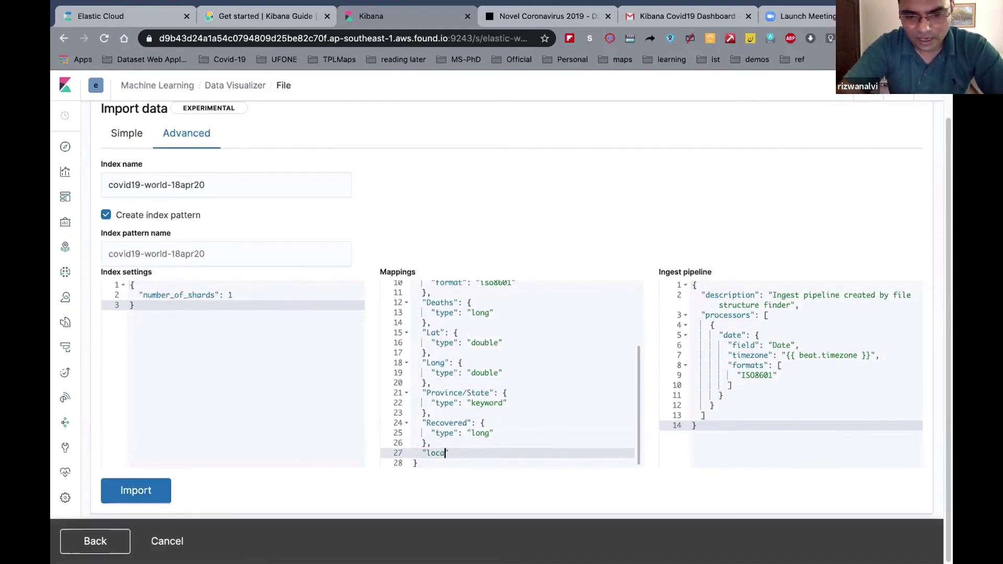
# - Define the "location" mapping as an object with its type set to "geo_point"
pyautogui.write('{')
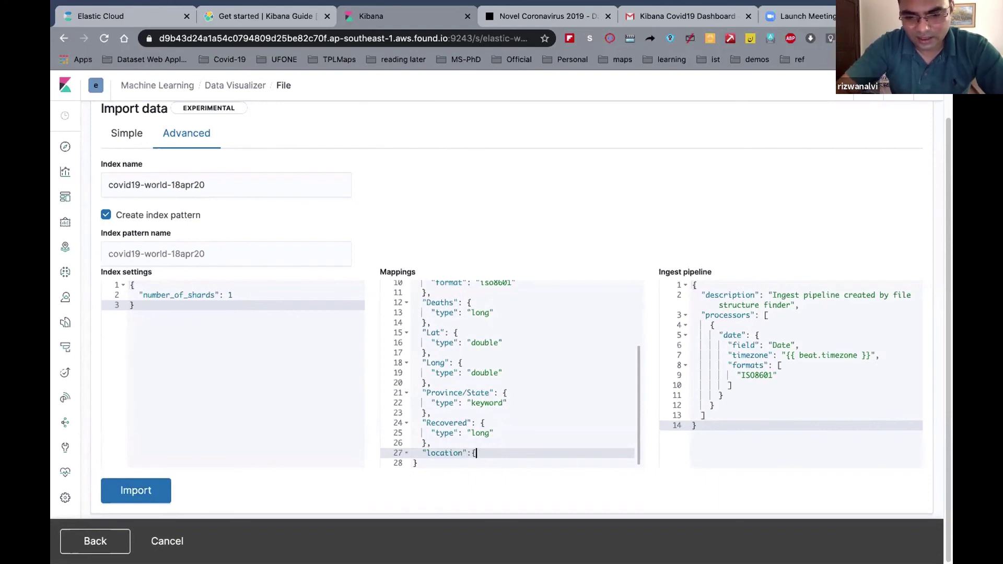
pyautogui.press('Return')
pyautogui.write('"type')
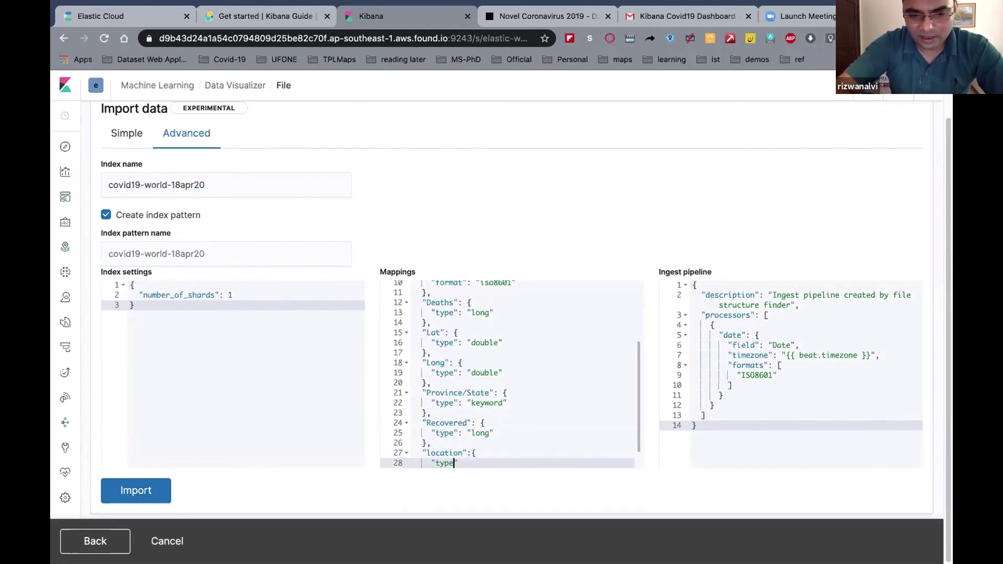
pyautogui.write('":"geo_point')
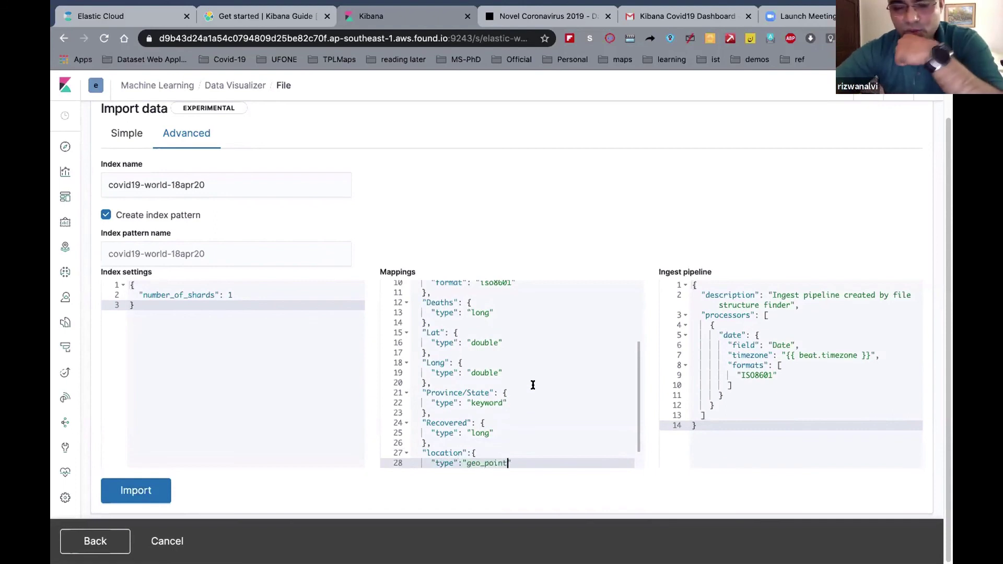
pyautogui.scroll(-2, 531, 385)
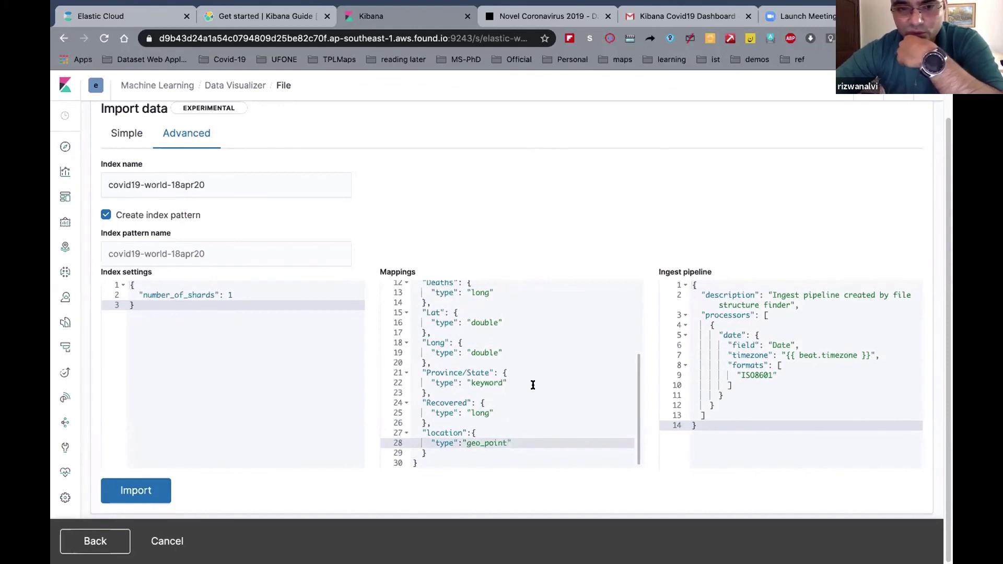
# - Delete the entire generated definition from the ingest pipeline
pyautogui.click(723, 418)
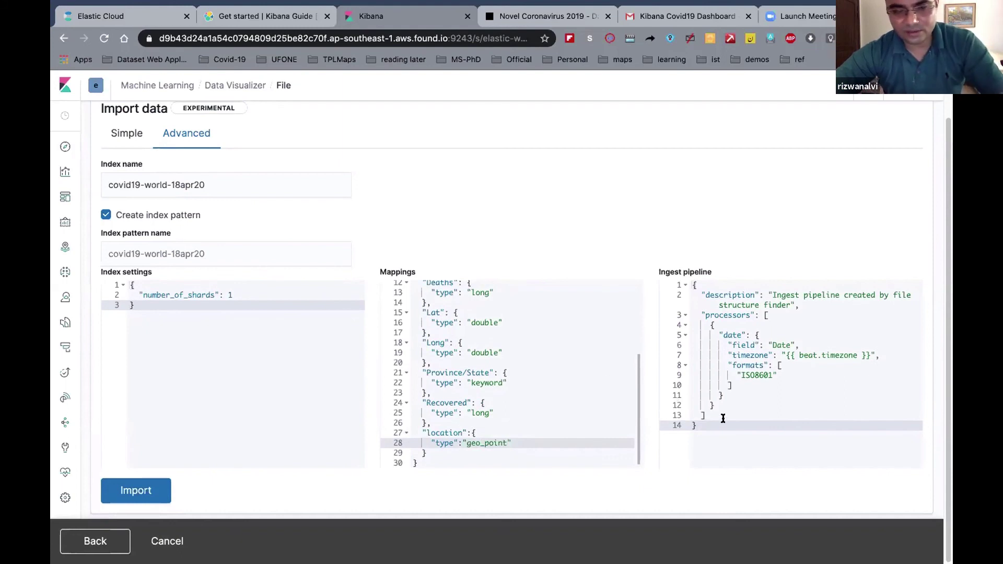
pyautogui.press('super+a')
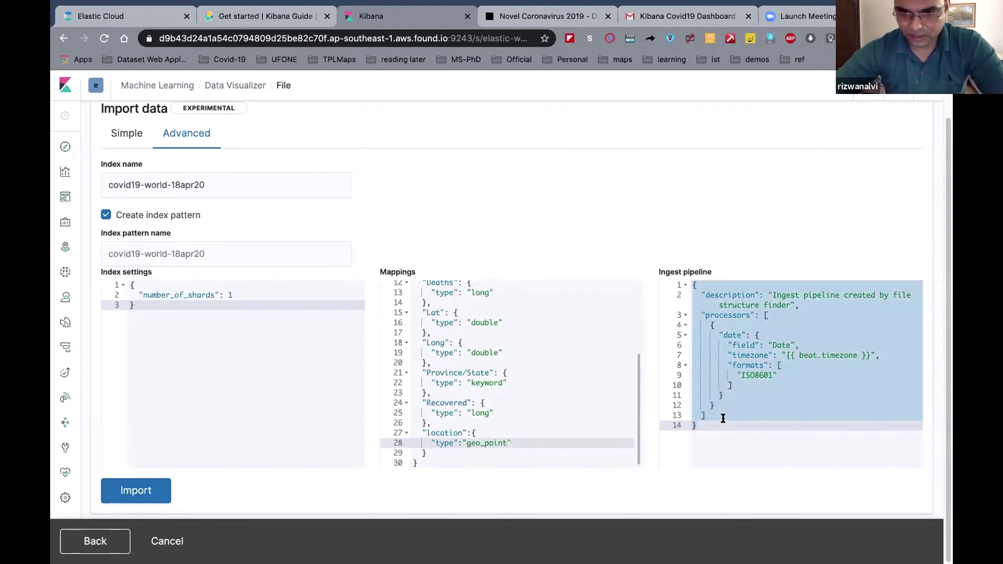
pyautogui.press('BackSpace')
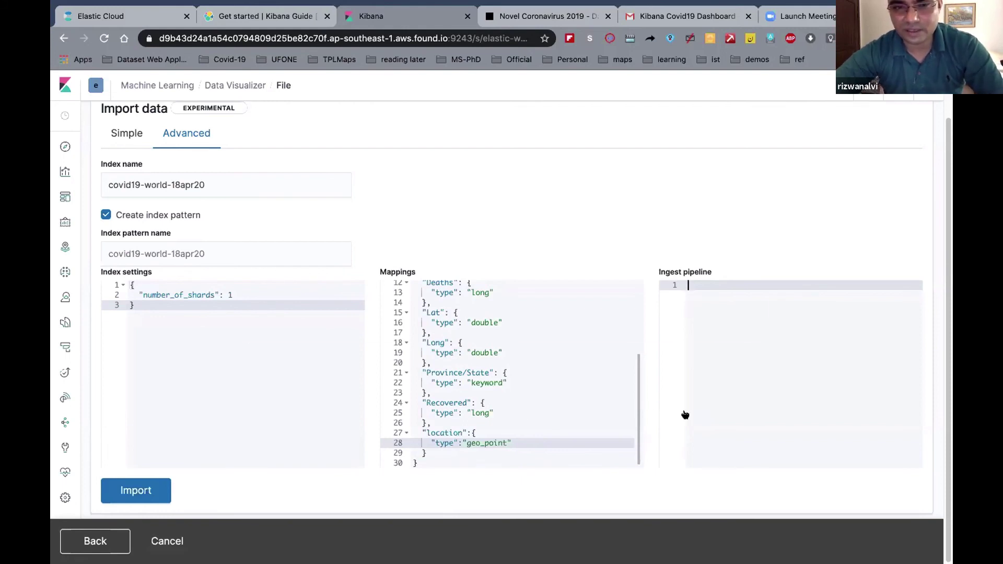
# - Switch to Sublime Text, copy the "geo_point processor" append block from location_mapping_processors.json, and paste it into Kibana's ingest pipeline in Chrome
pyautogui.press('super+Tab')
pyautogui.press('super+Tab')
pyautogui.press('super+Tab')
pyautogui.press('super+Tab')
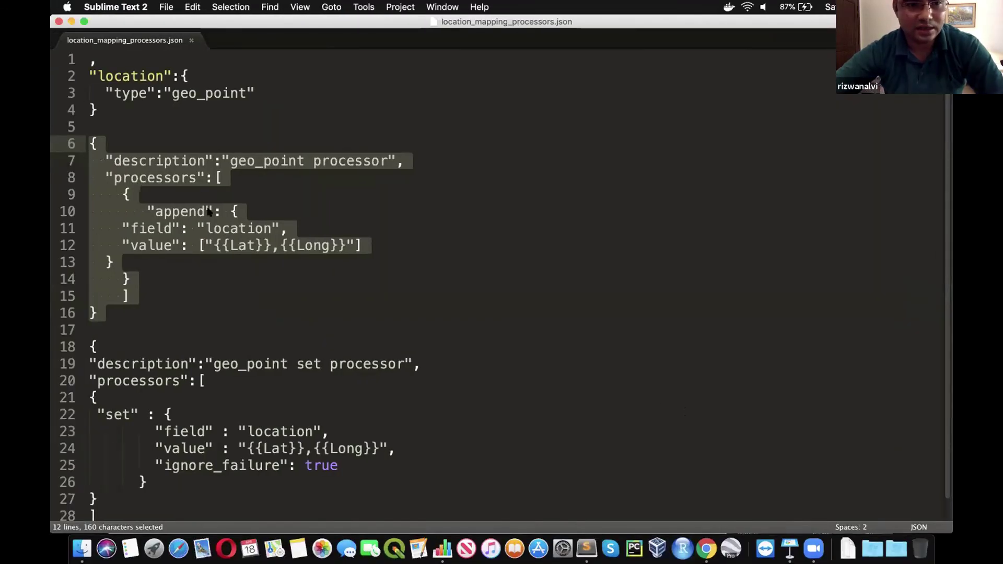
pyautogui.rightClick(222, 220)
pyautogui.click(223, 220)
pyautogui.press('super+Tab')
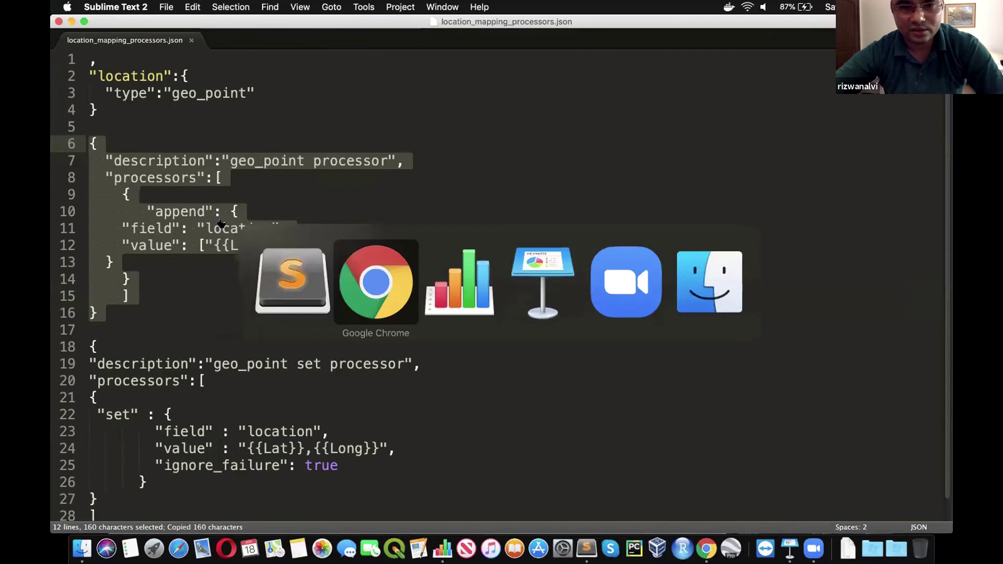
pyautogui.write('{   "description":"geo_point processor",   "processors":[     {        "append": {     "field": "location",     "value": ["{{Lat}},{{Long}}"]   }     }     ] }')
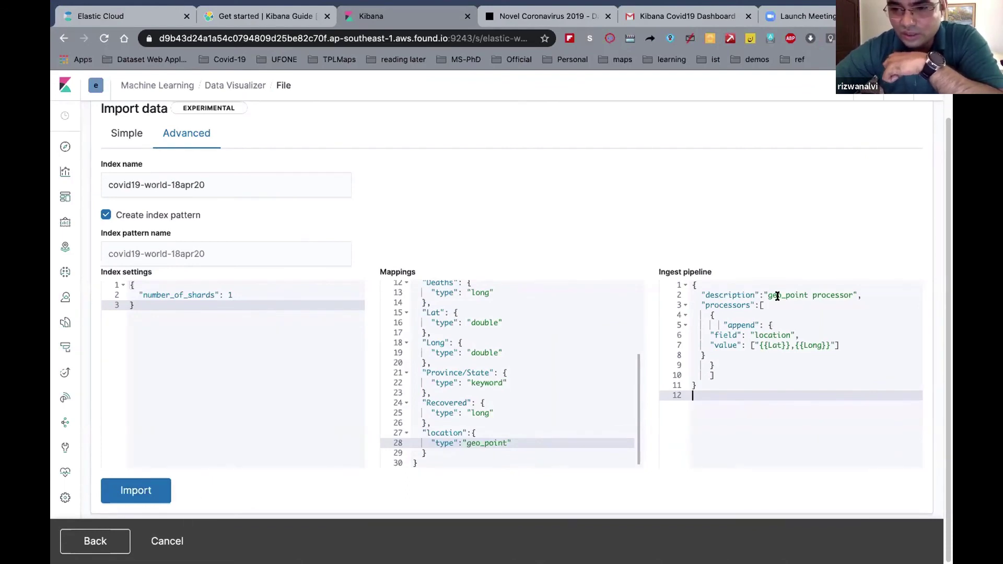
# - Review the pipeline's append processor and compare its Lat and Long references with the field names in the mappings
pyautogui.click(726, 295)
pyautogui.click(725, 305)
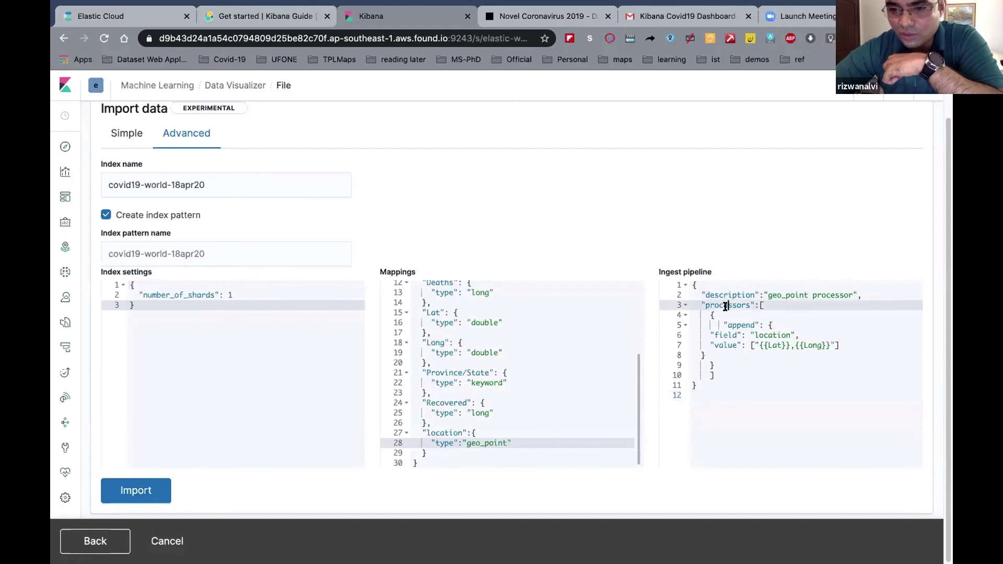
pyautogui.doubleClick(737, 326)
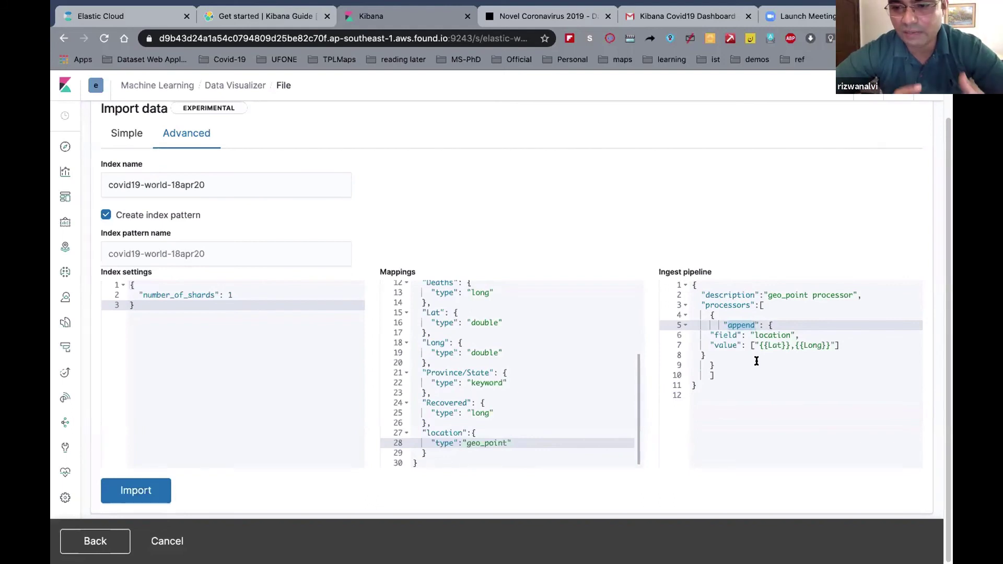
pyautogui.click(782, 345)
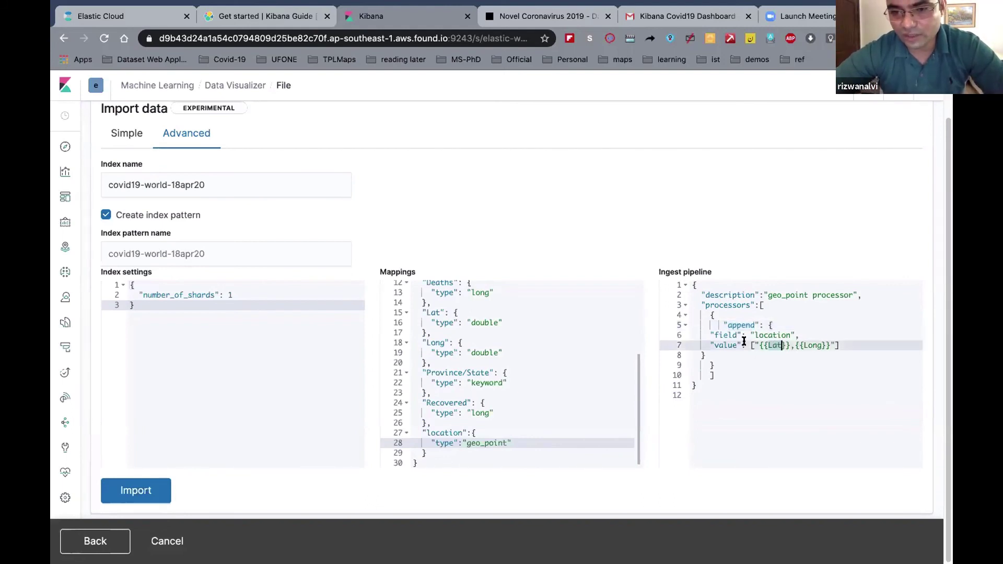
pyautogui.click(426, 311)
pyautogui.doubleClick(427, 311)
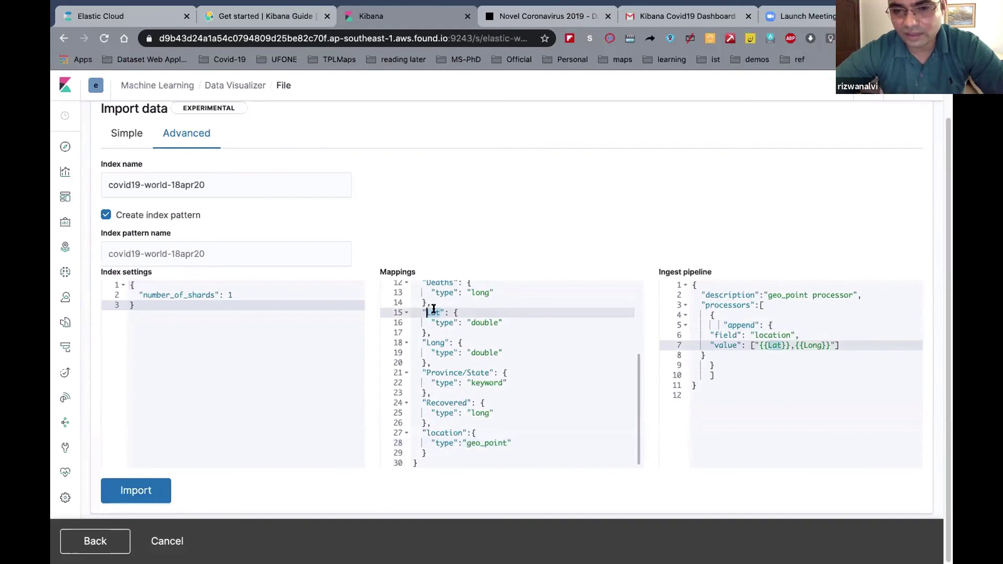
pyautogui.click(809, 356)
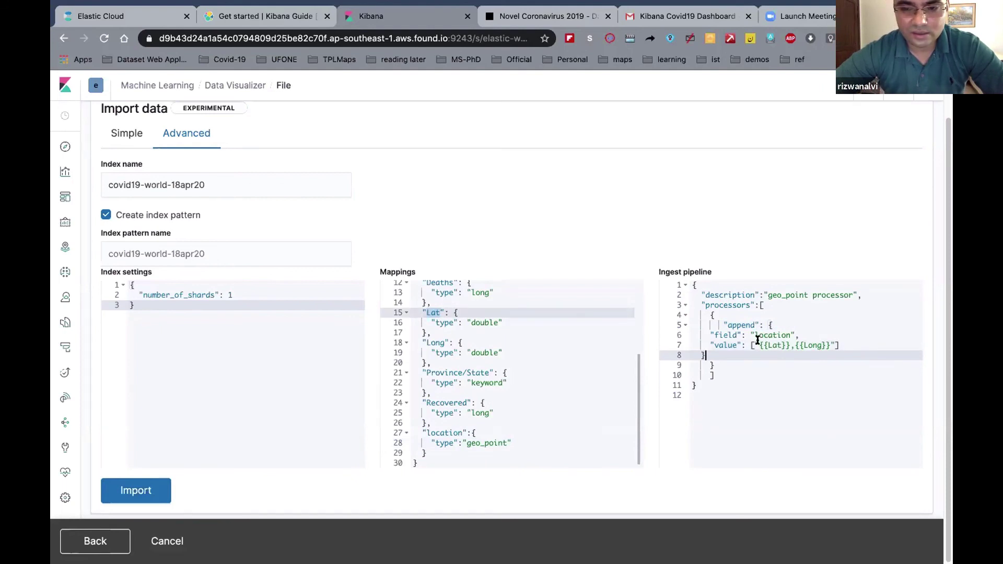
pyautogui.click(787, 411)
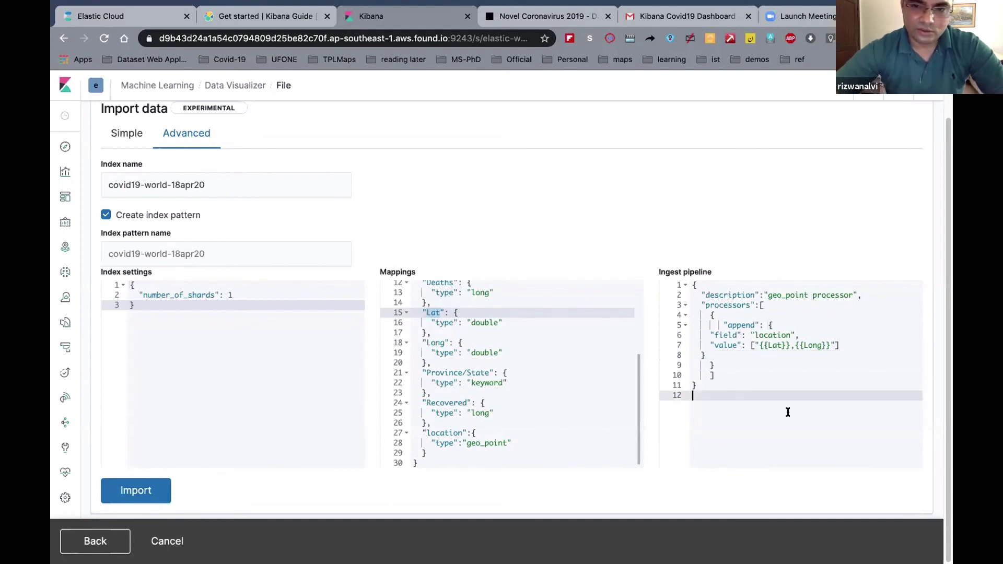
# - Import the data with the customised mappings and ingest pipeline, and check the number of documents ingested
pyautogui.click(154, 490)
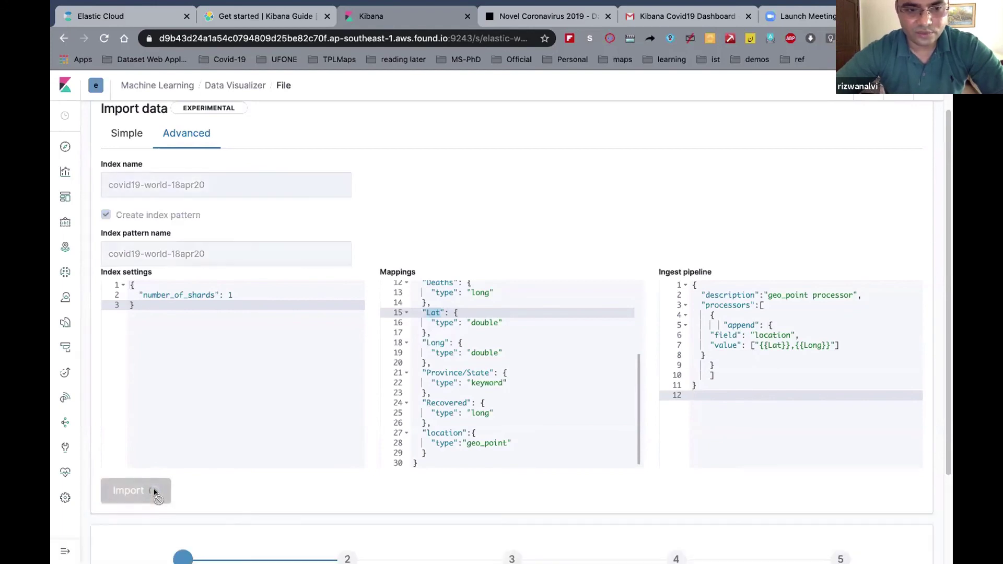
pyautogui.scroll(-3, 207, 484)
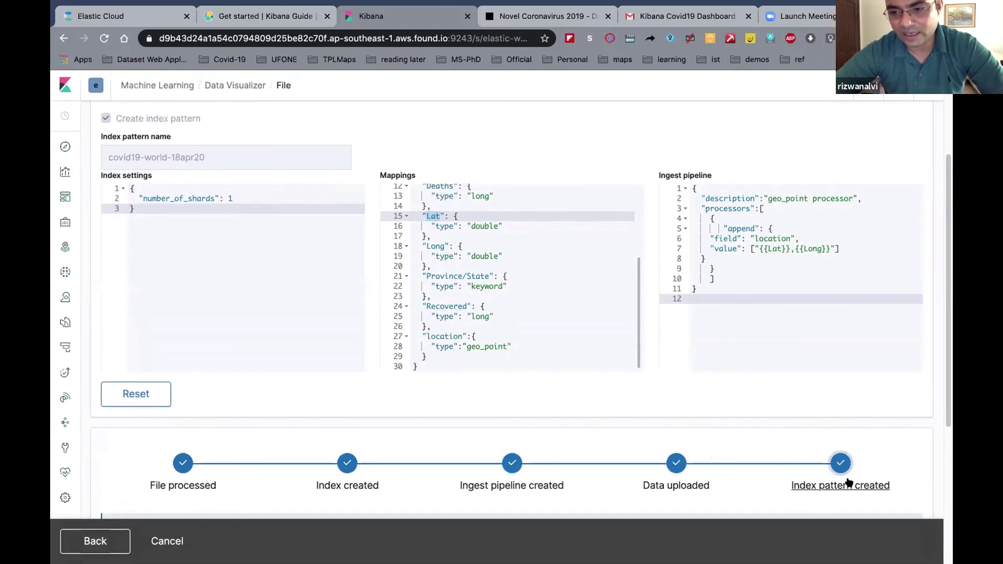
pyautogui.scroll(-5, 848, 481)
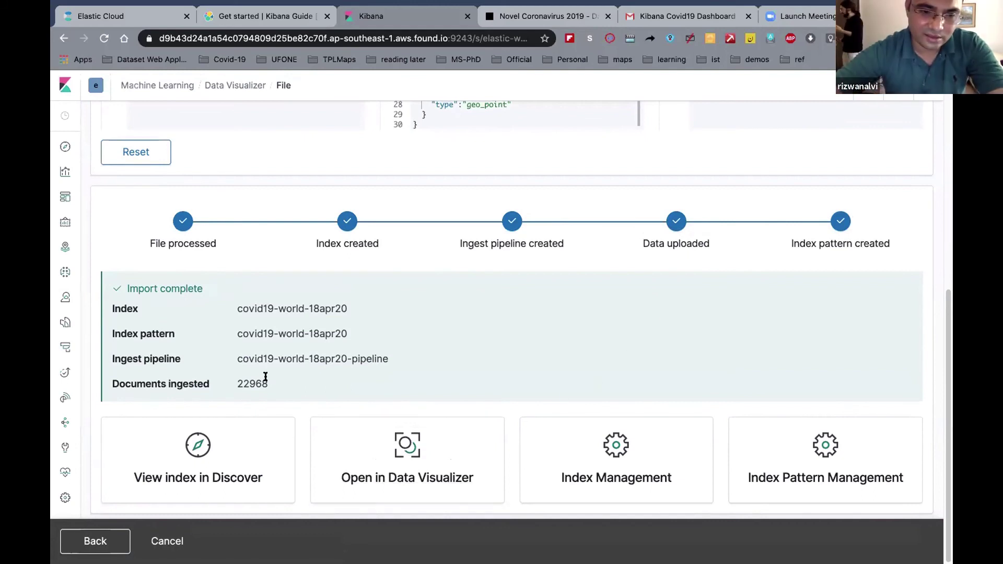
pyautogui.moveTo(267, 382); pyautogui.dragTo(233, 378)
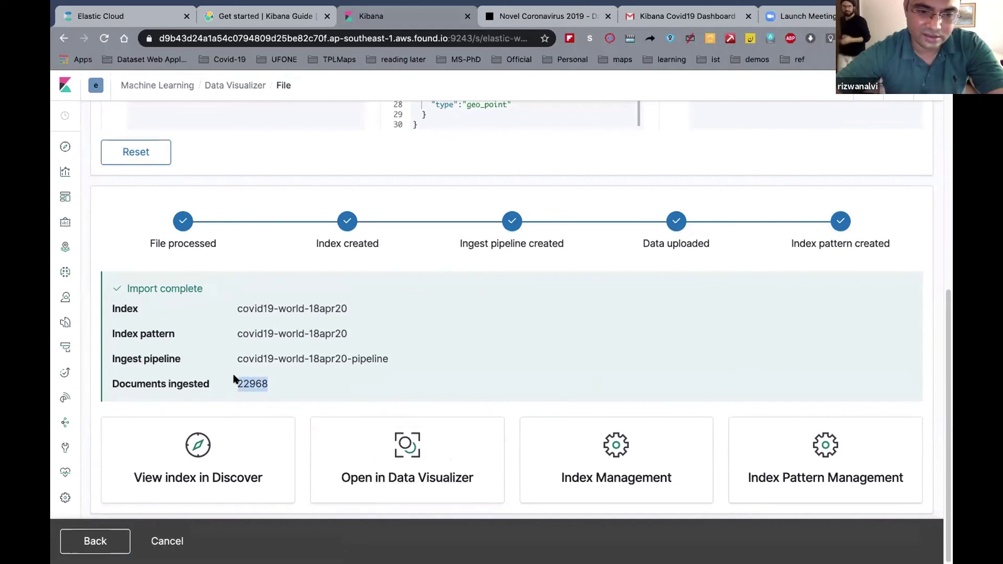
# - View the imported index in Discover with the covid19-world-18apr20 index pattern selected
pyautogui.click(195, 450)
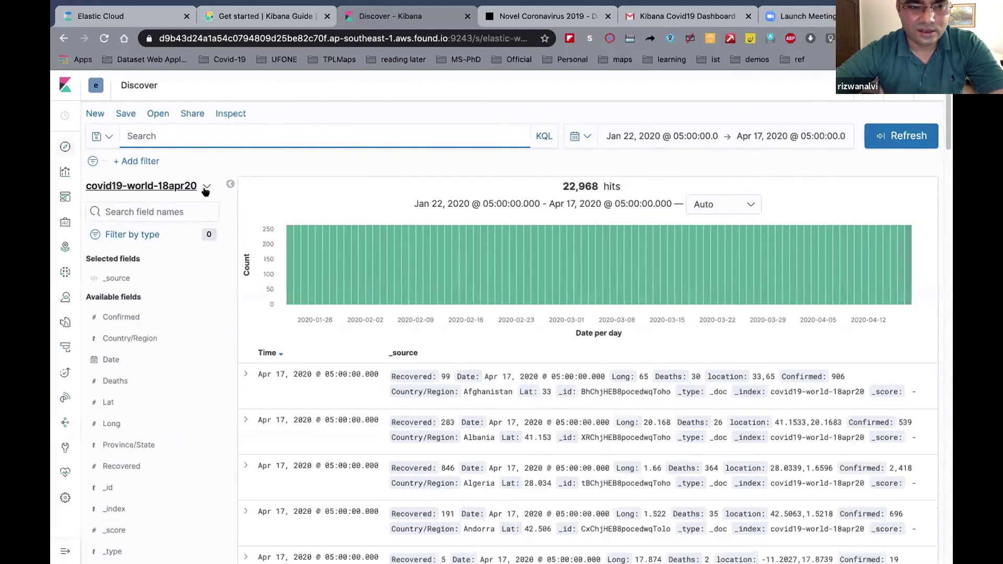
pyautogui.click(206, 189)
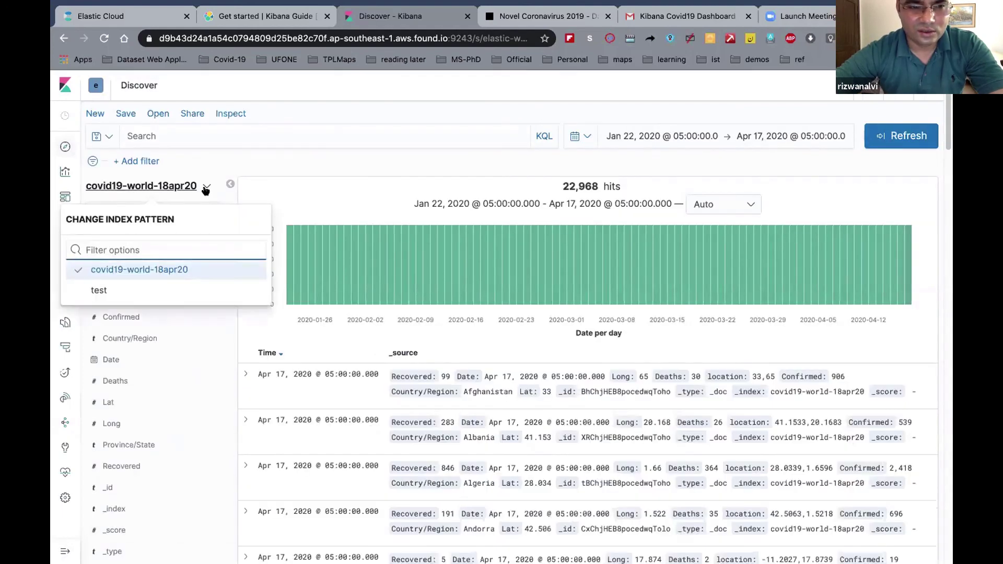
pyautogui.click(165, 270)
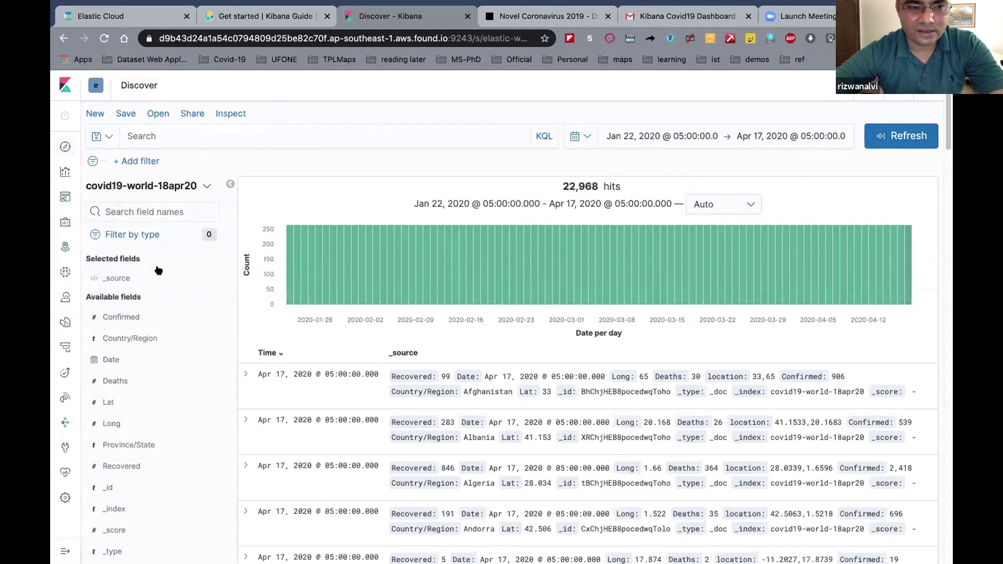
# - Show the Country/Region, Confirmed, Deaths and Recovered fields as columns in the document table and look through the rows
pyautogui.moveTo(148, 312)
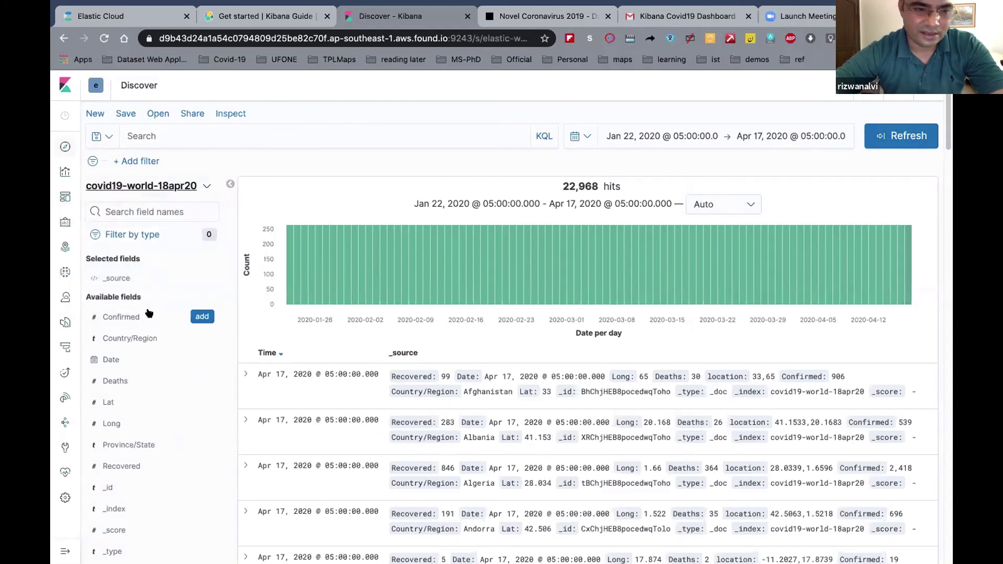
pyautogui.scroll(-1, 149, 312)
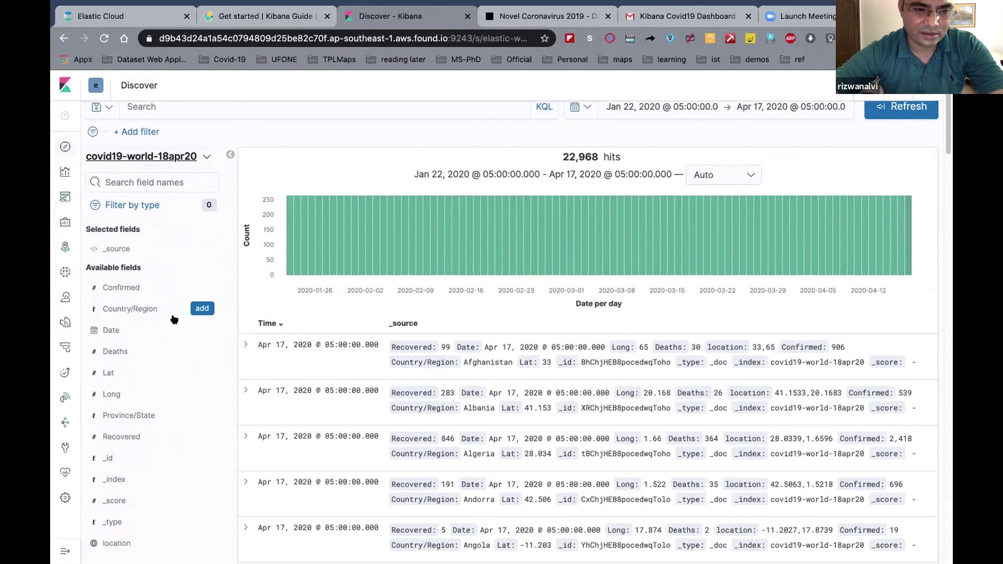
pyautogui.click(202, 309)
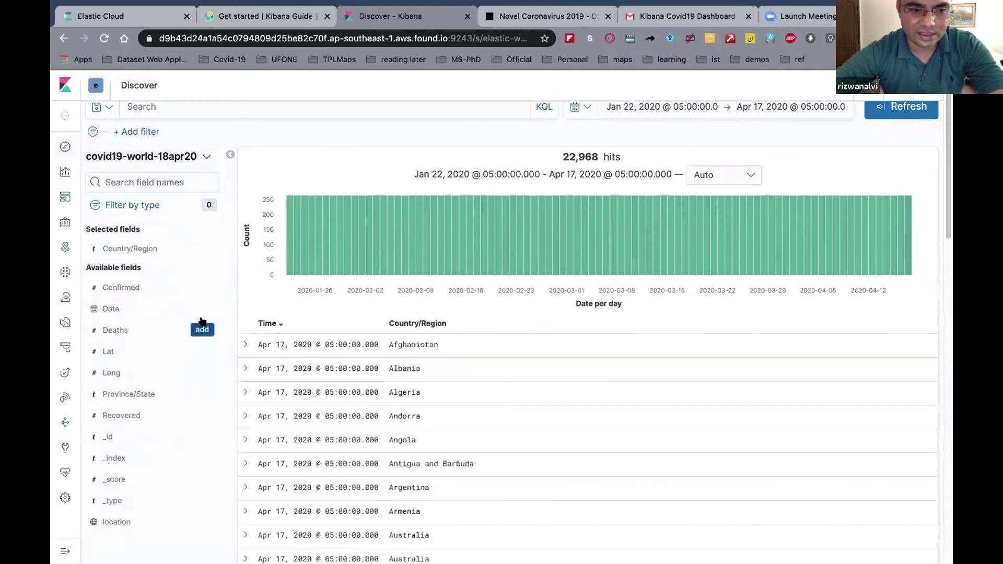
pyautogui.moveTo(200, 303)
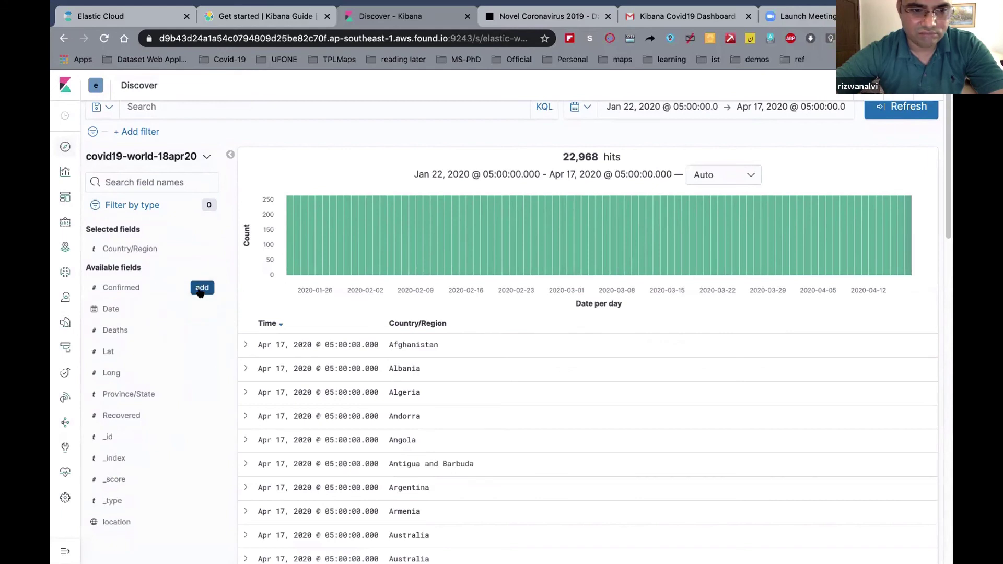
pyautogui.click(201, 288)
pyautogui.click(202, 330)
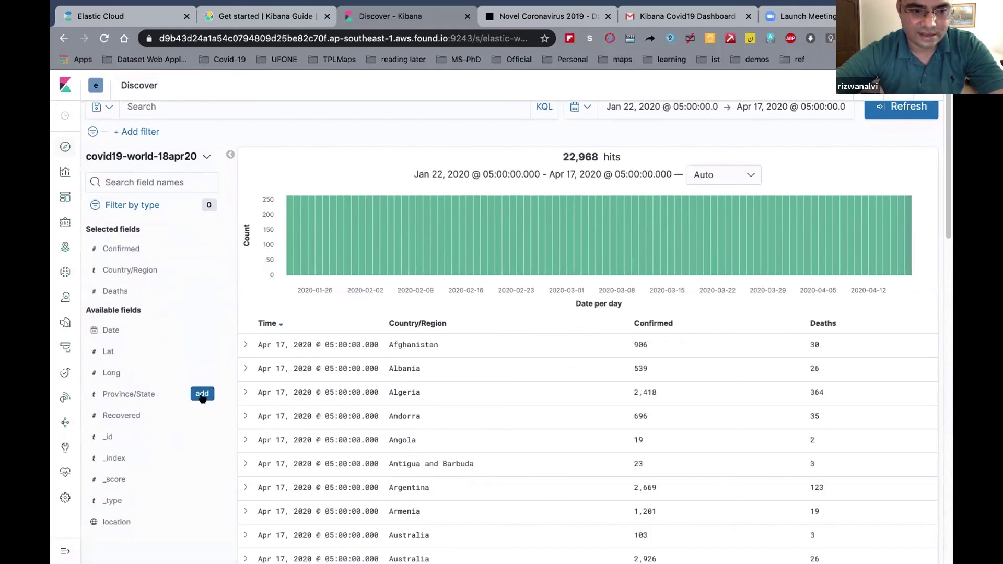
pyautogui.click(201, 416)
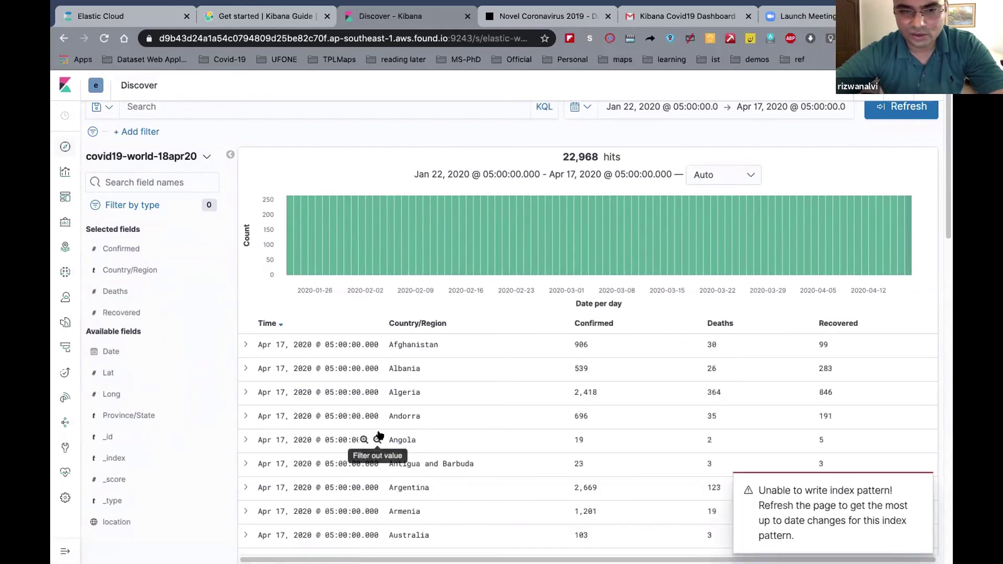
pyautogui.scroll(-5, 376, 439)
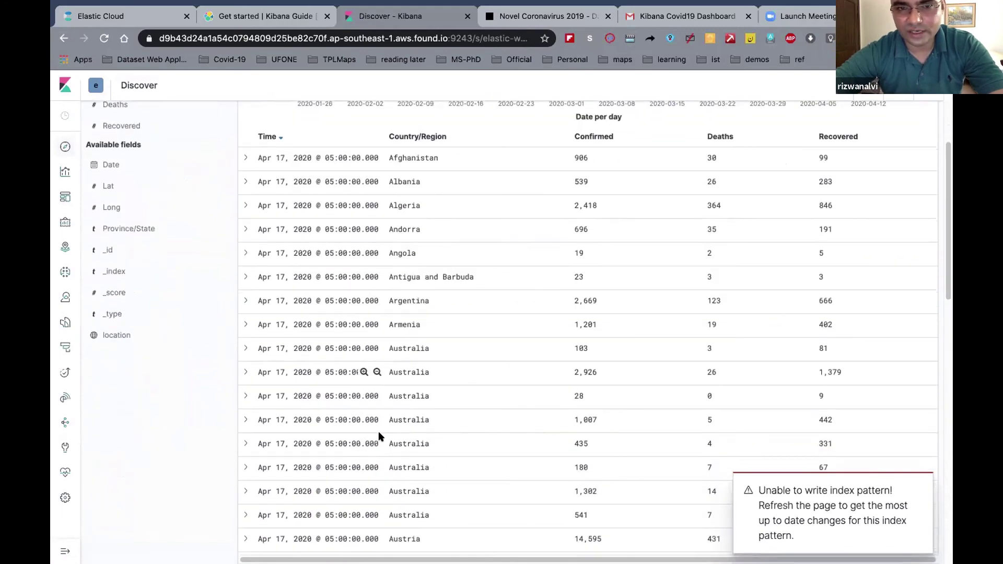
# - Expand the Afghanistan document and examine its fields, comparing the location value with Lat and Long
pyautogui.click(243, 155)
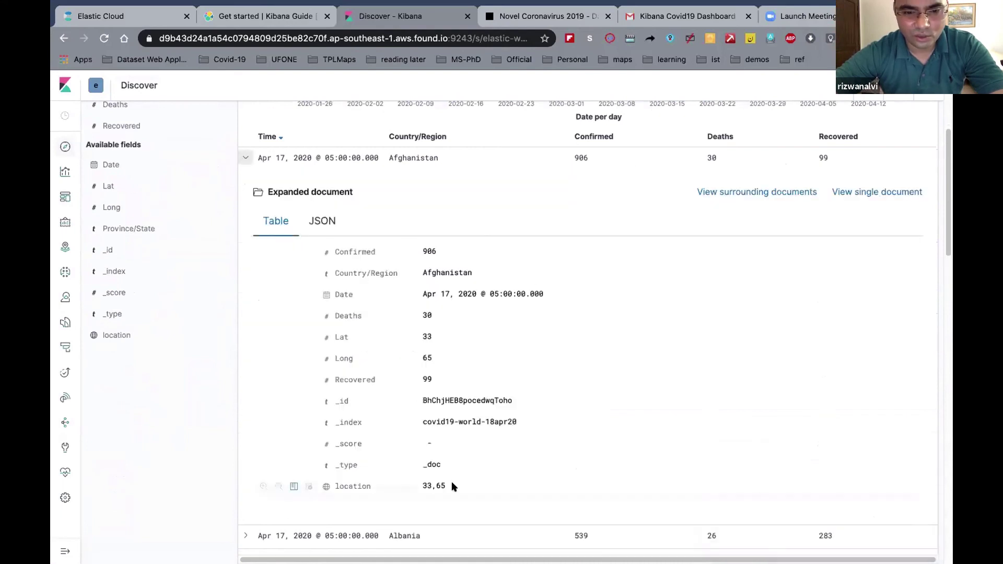
pyautogui.moveTo(452, 486); pyautogui.dragTo(331, 253)
pyautogui.click(333, 296)
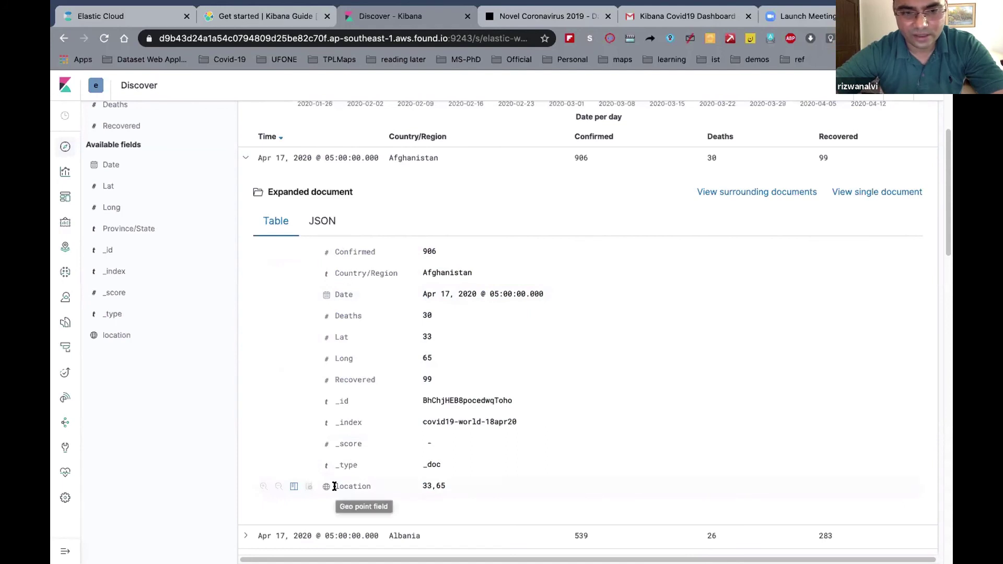
pyautogui.moveTo(431, 371); pyautogui.dragTo(314, 338)
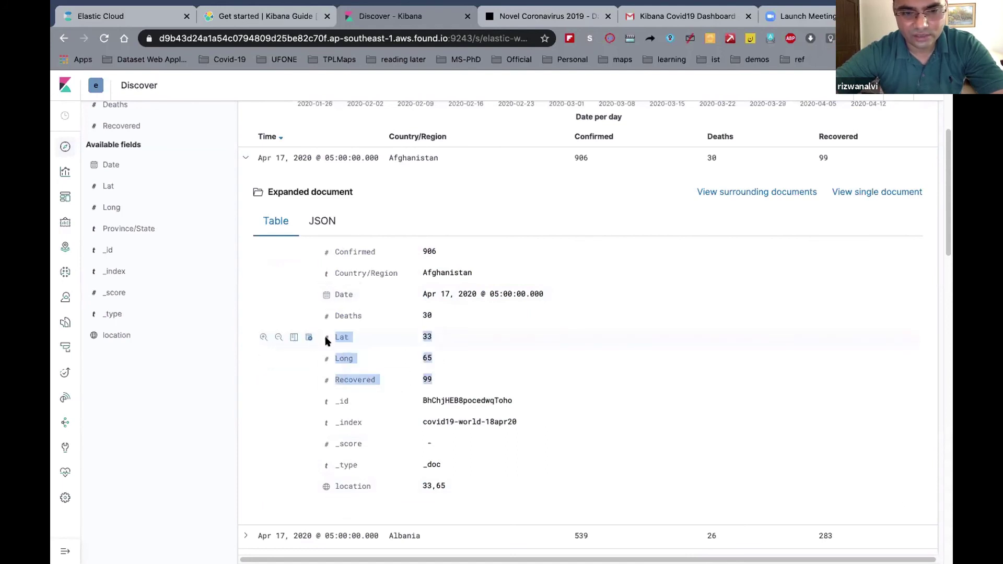
pyautogui.scroll(5, 326, 341)
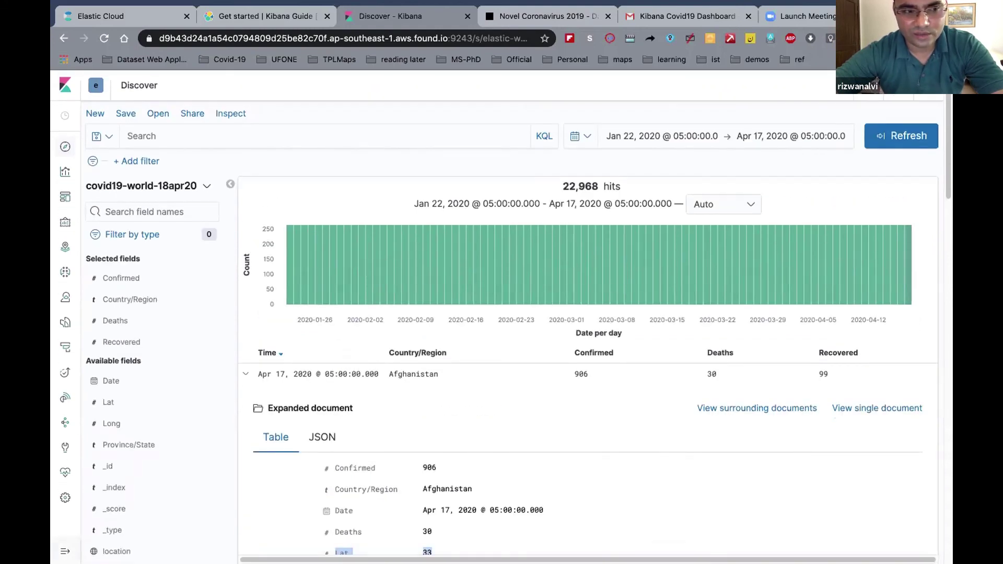
# - Start a new visualization in Visualize and look through the available visualization types
pyautogui.click(98, 174)
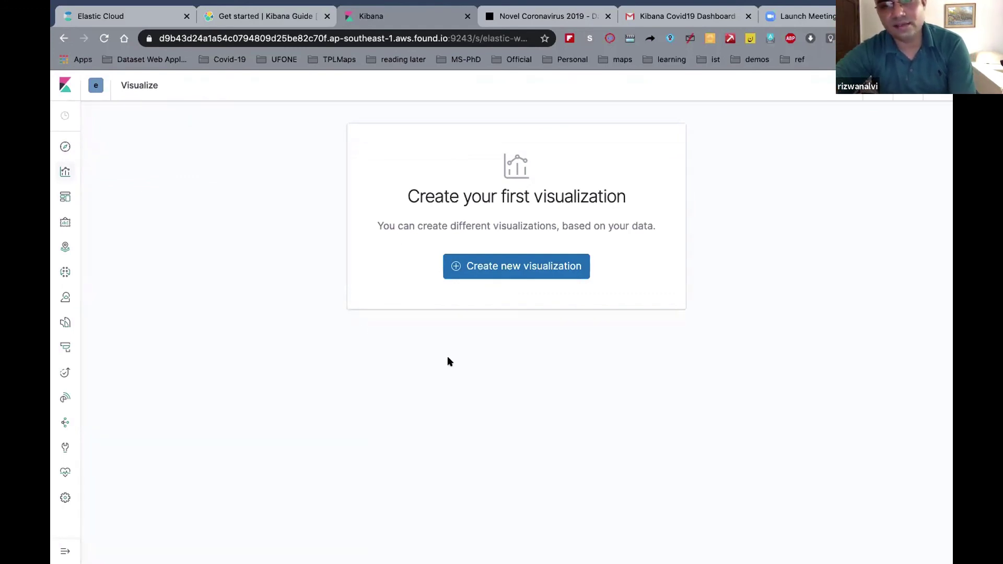
pyautogui.click(535, 267)
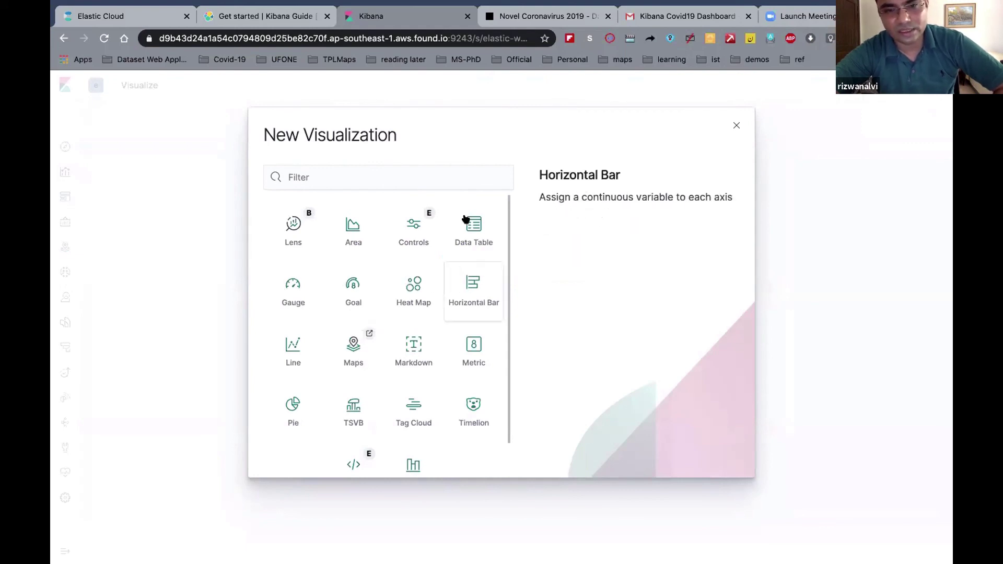
pyautogui.scroll(-1, 425, 350)
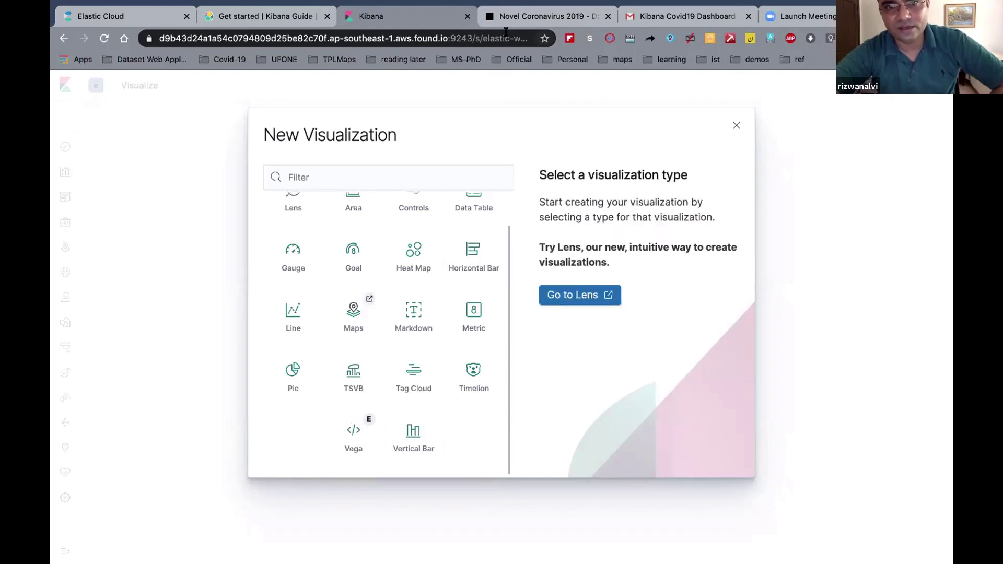
# - Search the web for "vega lite" and look through the Vega-Lite home page with its example graphics and sample specification
pyautogui.click(532, 16)
pyautogui.click(483, 40)
pyautogui.write('v')
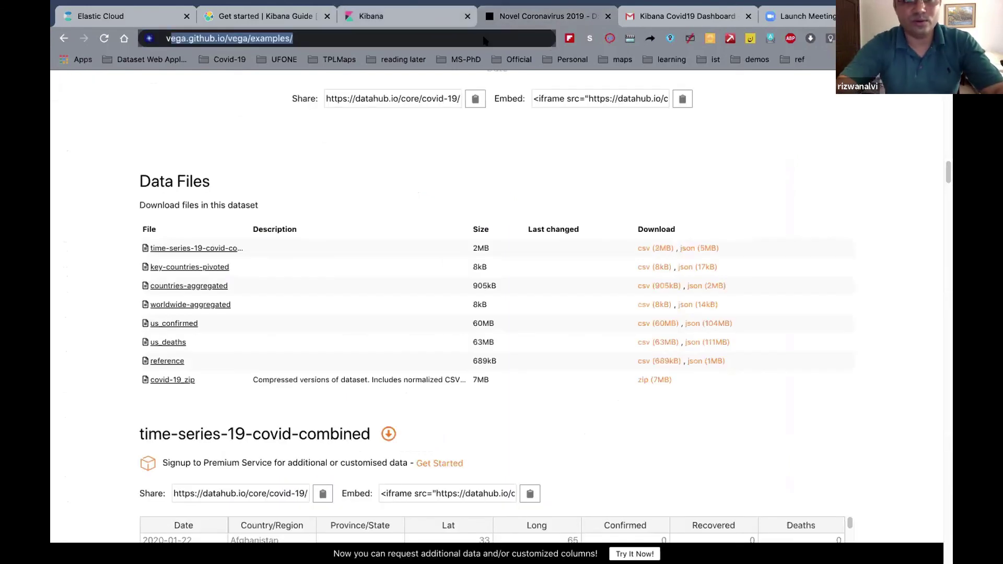
pyautogui.write('ega lite')
pyautogui.press('Return')
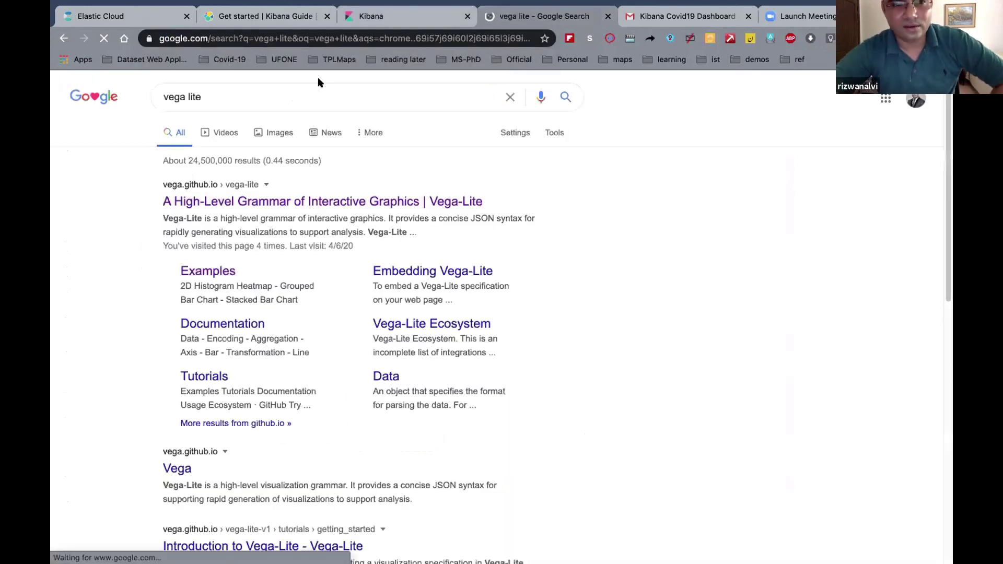
pyautogui.click(281, 203)
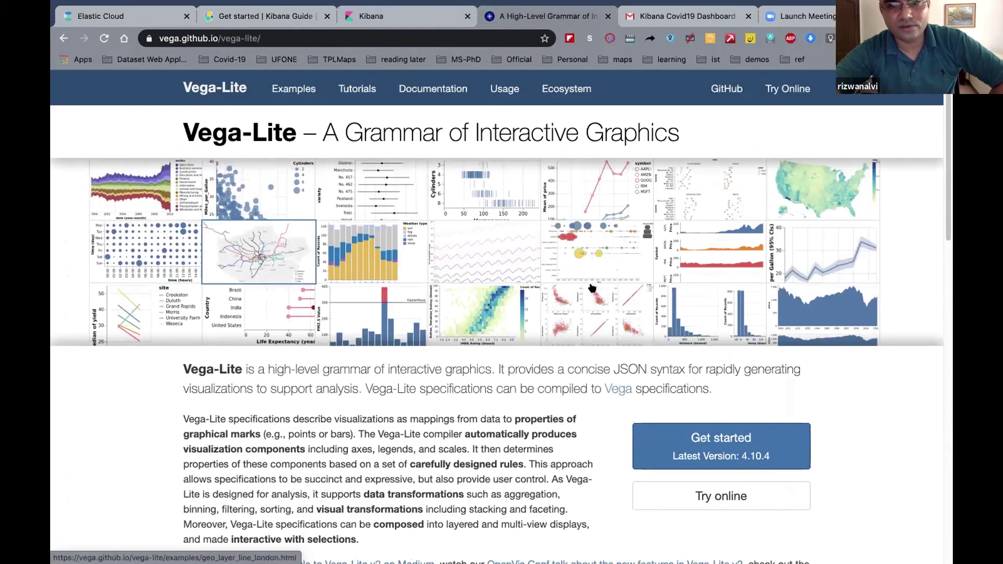
pyautogui.scroll(-1, 280, 192)
pyautogui.scroll(-15, 280, 191)
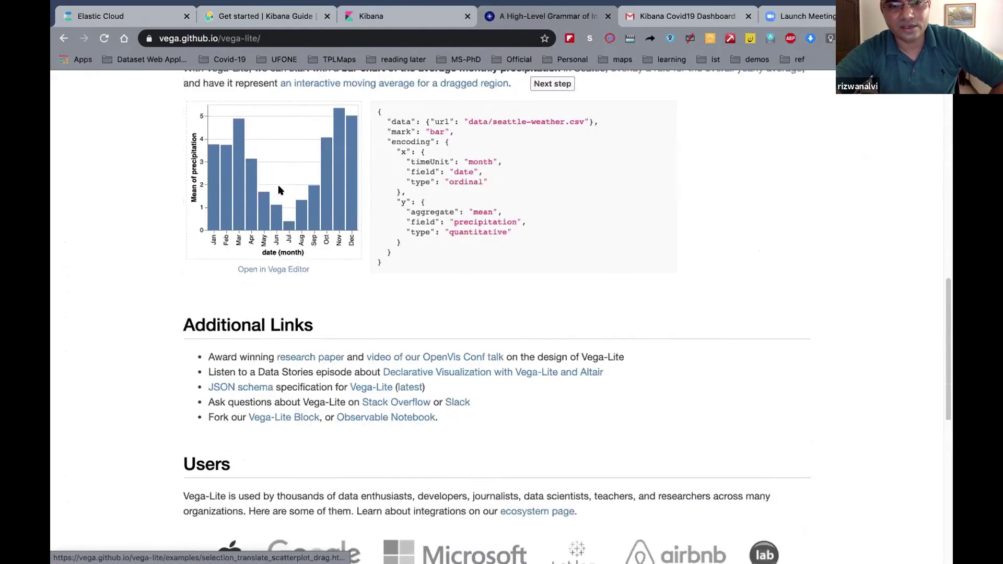
pyautogui.scroll(2, 282, 192)
# - Switch back to Kibana and create a line visualization with covid19-world-18apr20 as its source
pyautogui.click(400, 19)
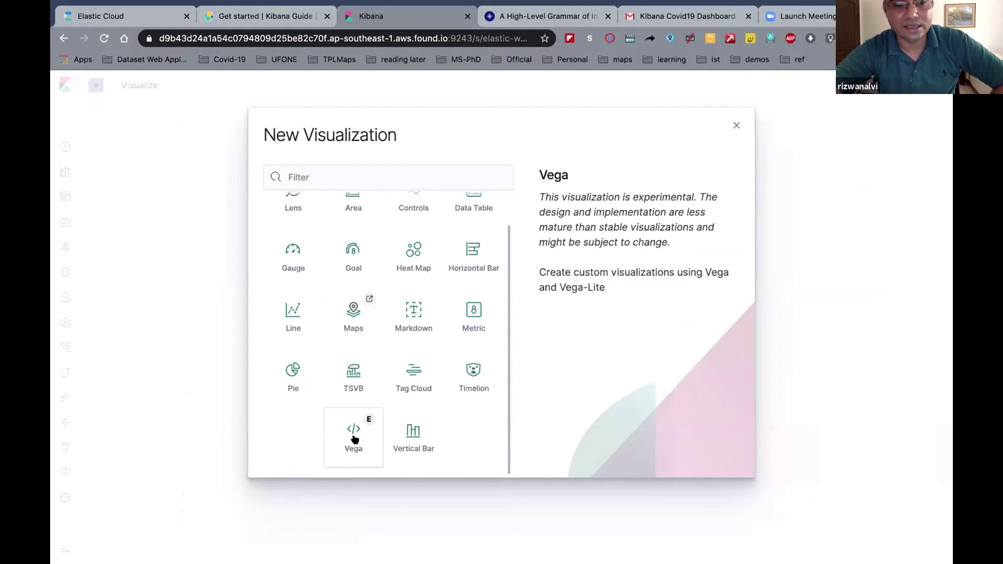
pyautogui.scroll(1, 354, 439)
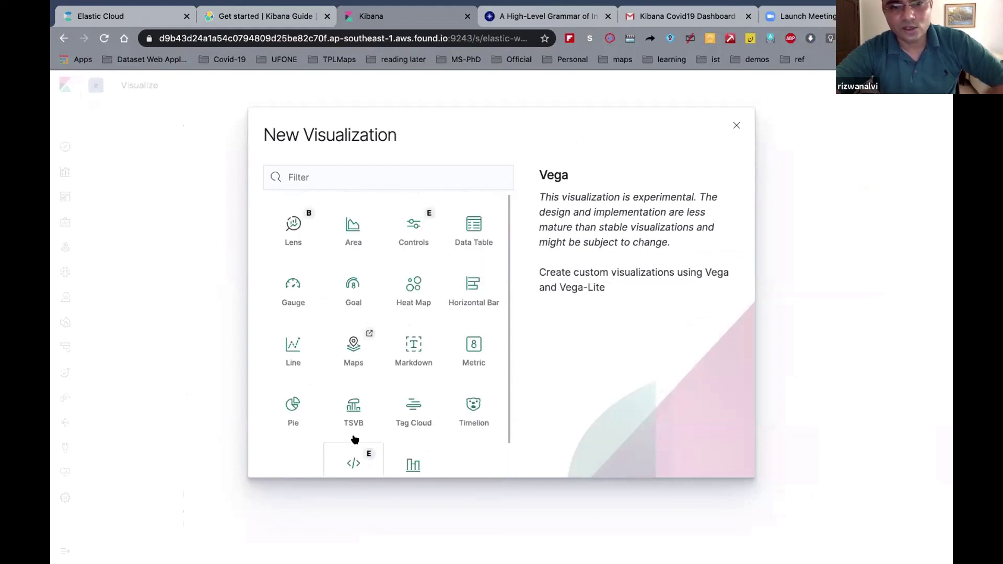
pyautogui.click(289, 343)
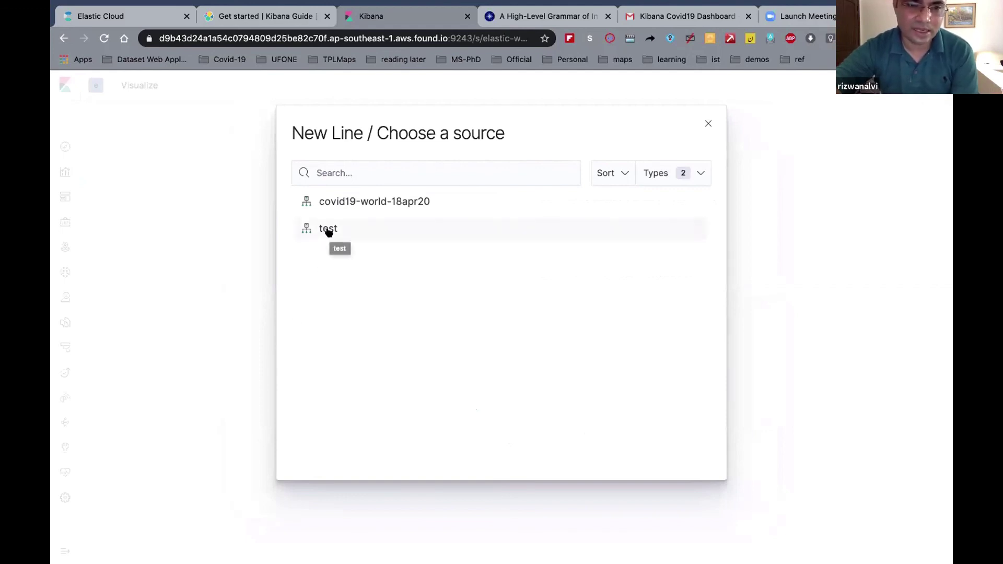
pyautogui.click(374, 202)
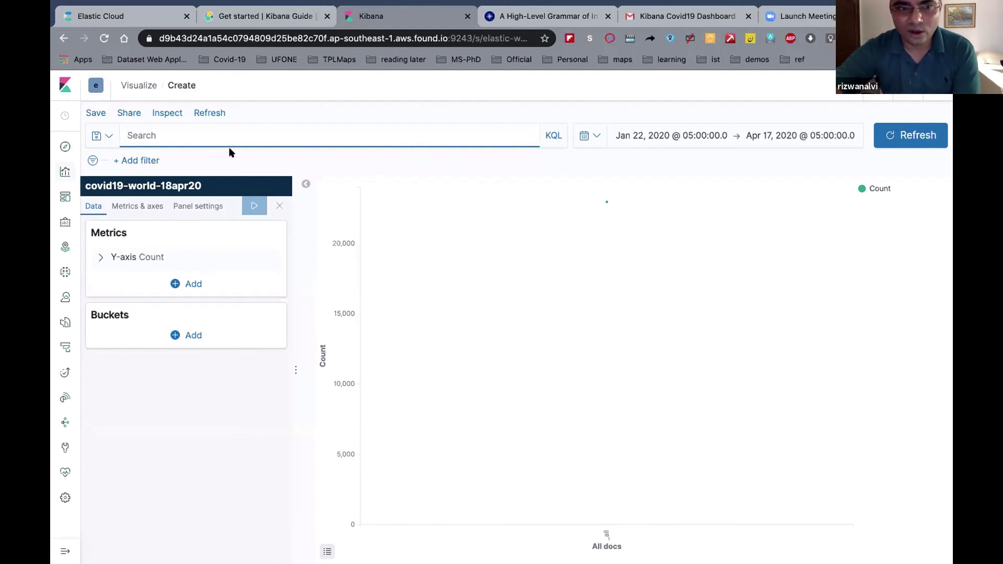
pyautogui.click(130, 160)
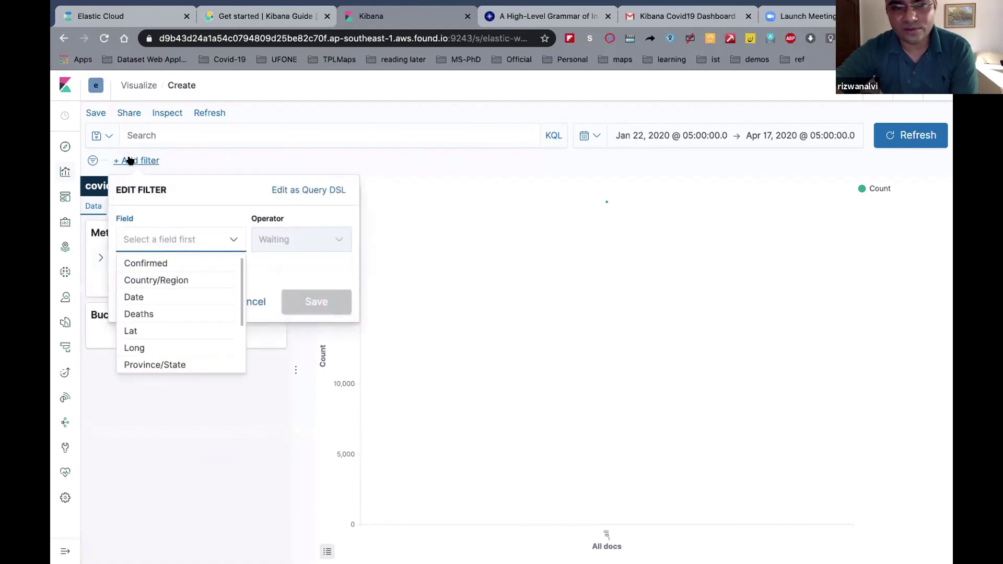
pyautogui.click(156, 280)
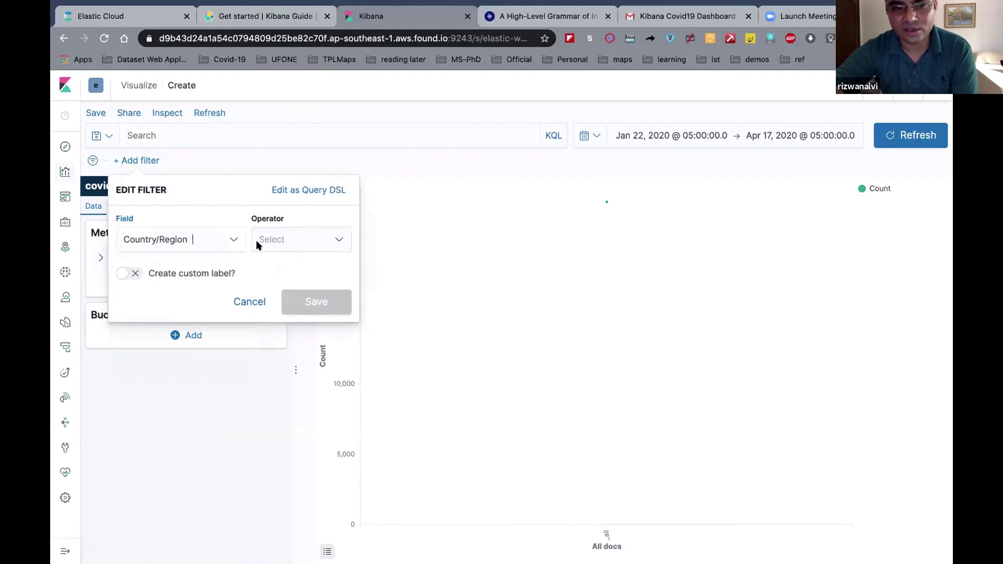
pyautogui.click(280, 240)
pyautogui.click(275, 260)
pyautogui.click(248, 284)
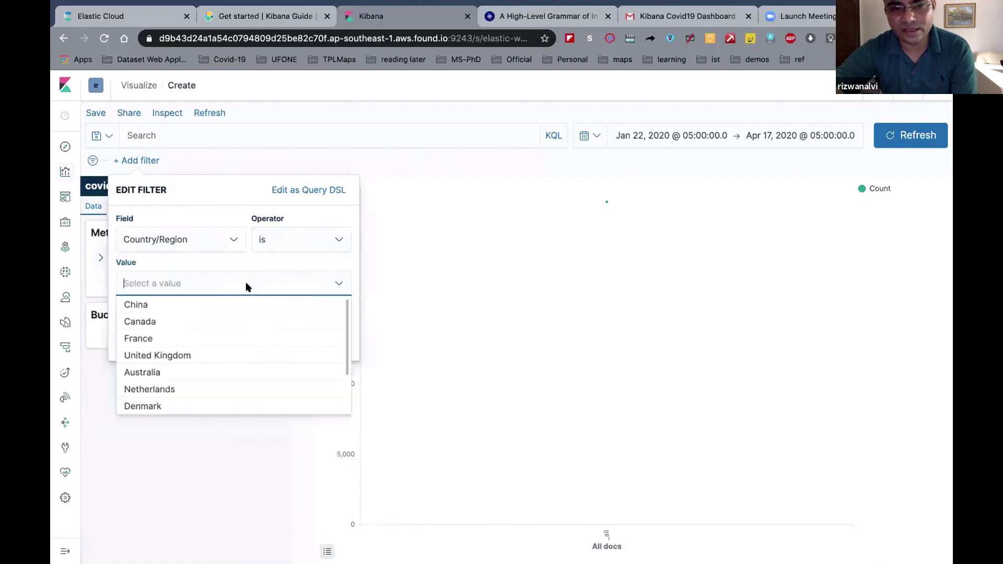
pyautogui.scroll(-3, 230, 323)
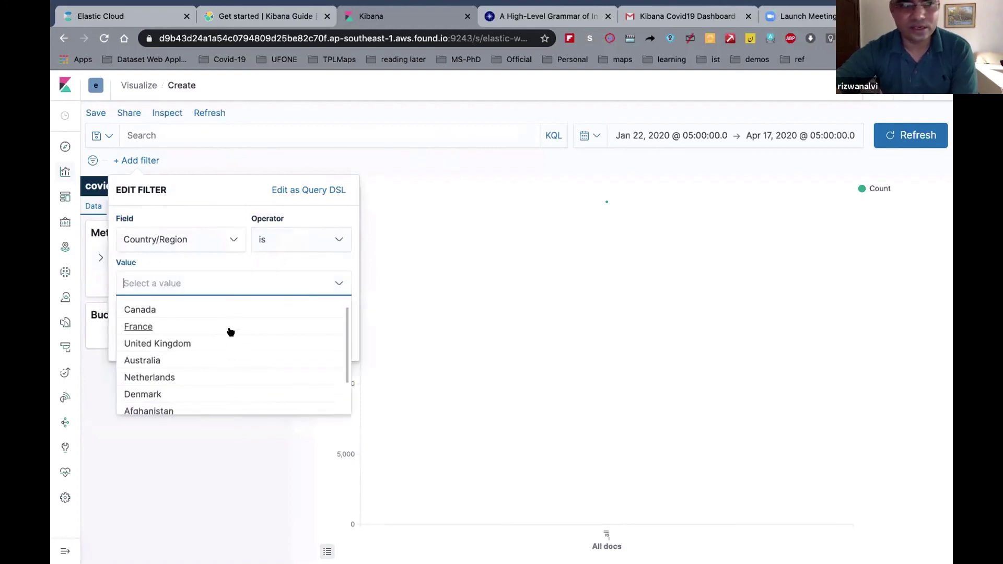
pyautogui.click(273, 255)
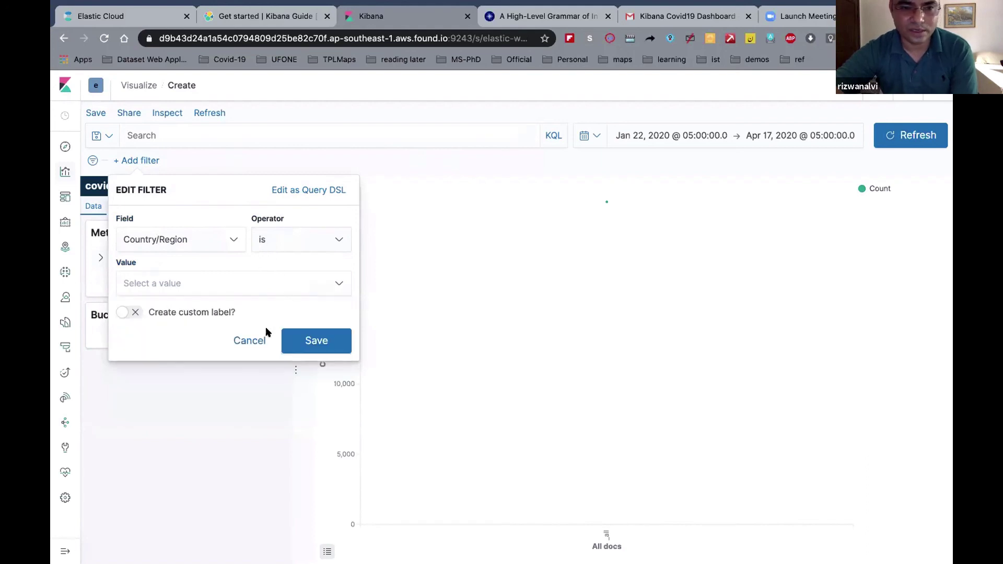
pyautogui.click(250, 341)
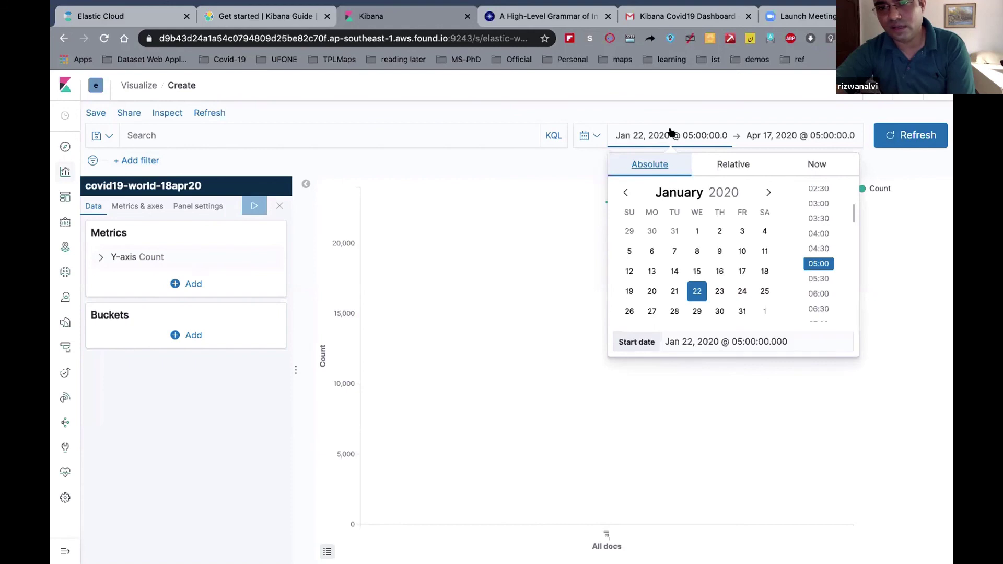
pyautogui.click(606, 114)
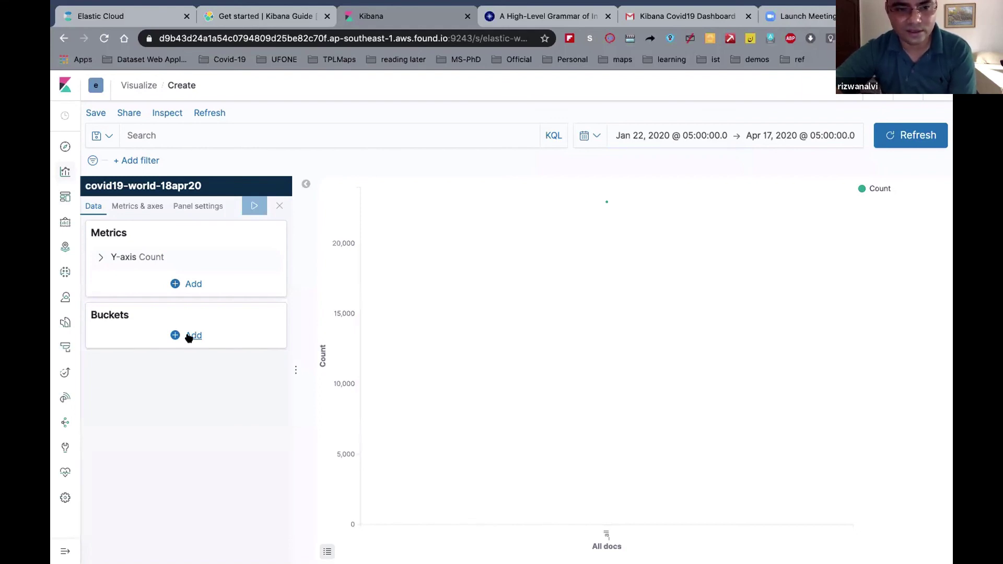
# - Add an X-axis bucket to the line chart using a Terms aggregation on the Country/Region field
pyautogui.click(189, 337)
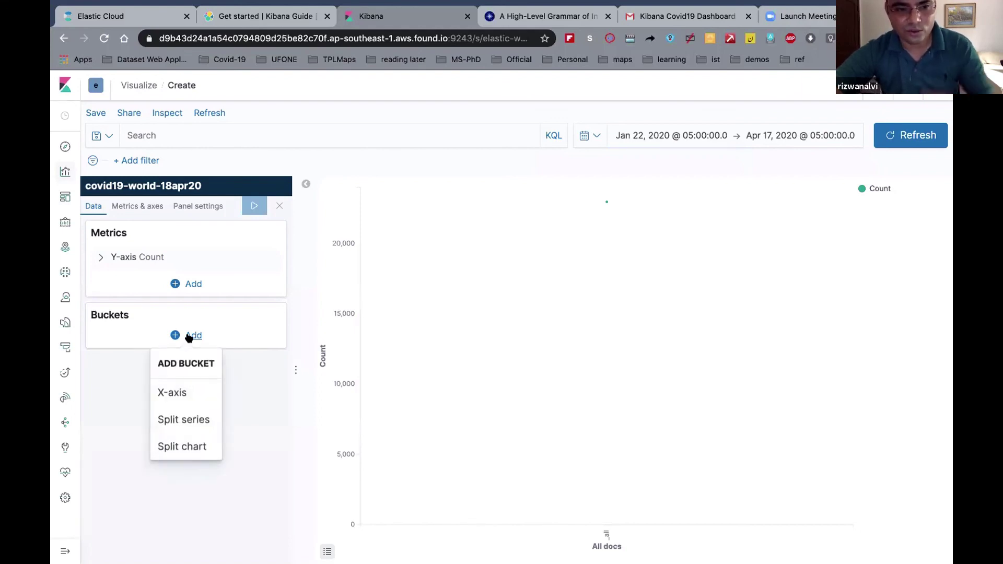
pyautogui.click(172, 392)
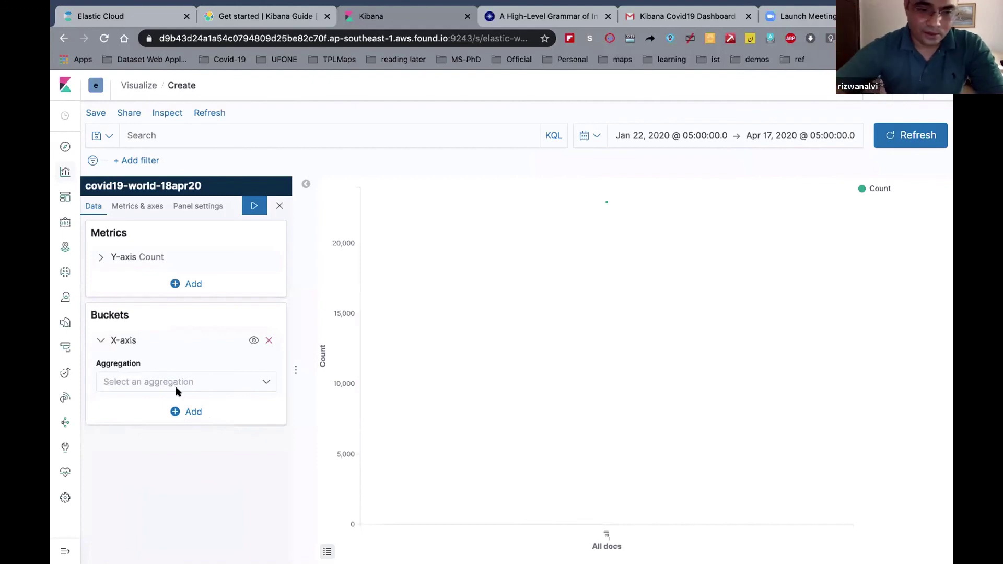
pyautogui.click(192, 382)
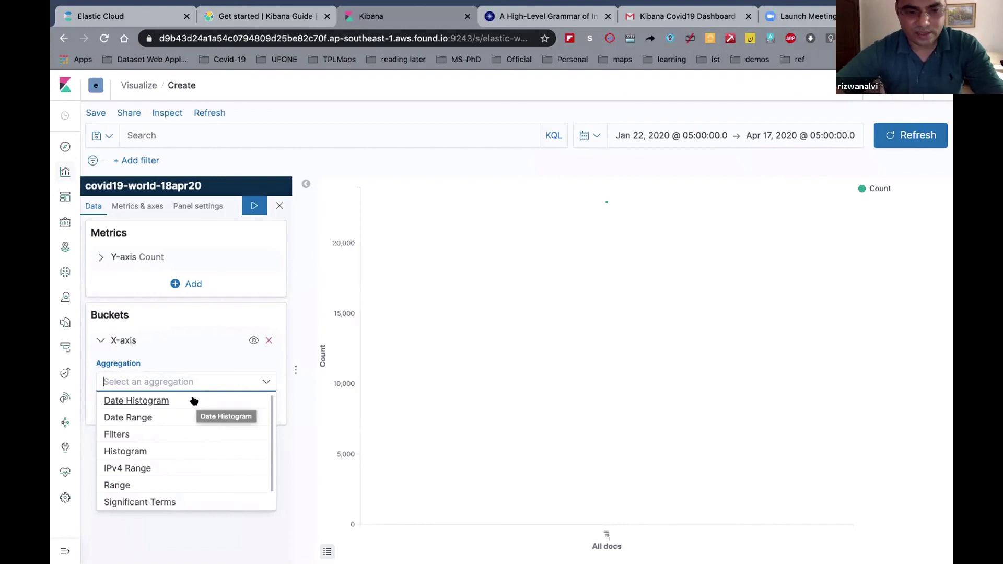
pyautogui.write('ter')
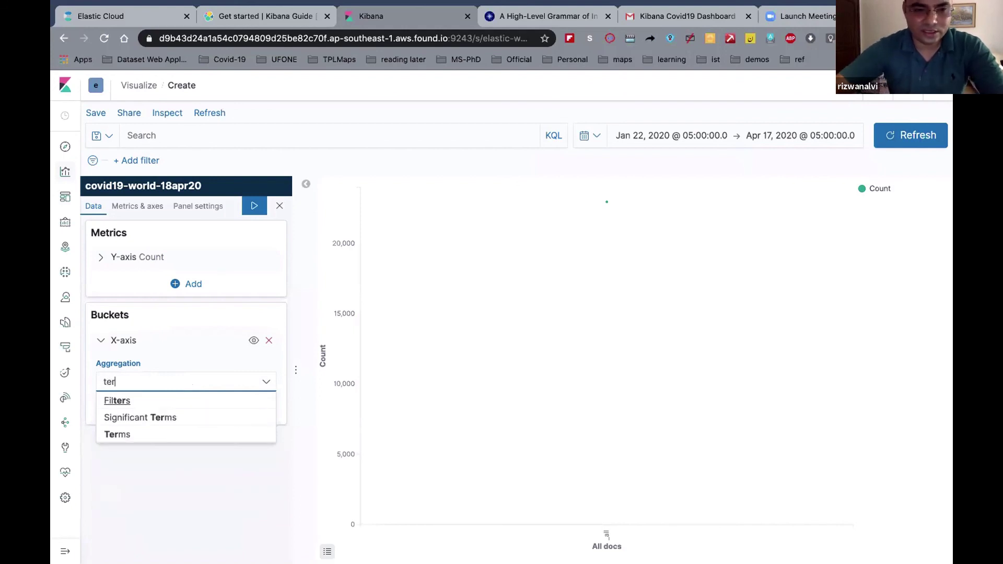
pyautogui.click(188, 435)
pyautogui.click(179, 424)
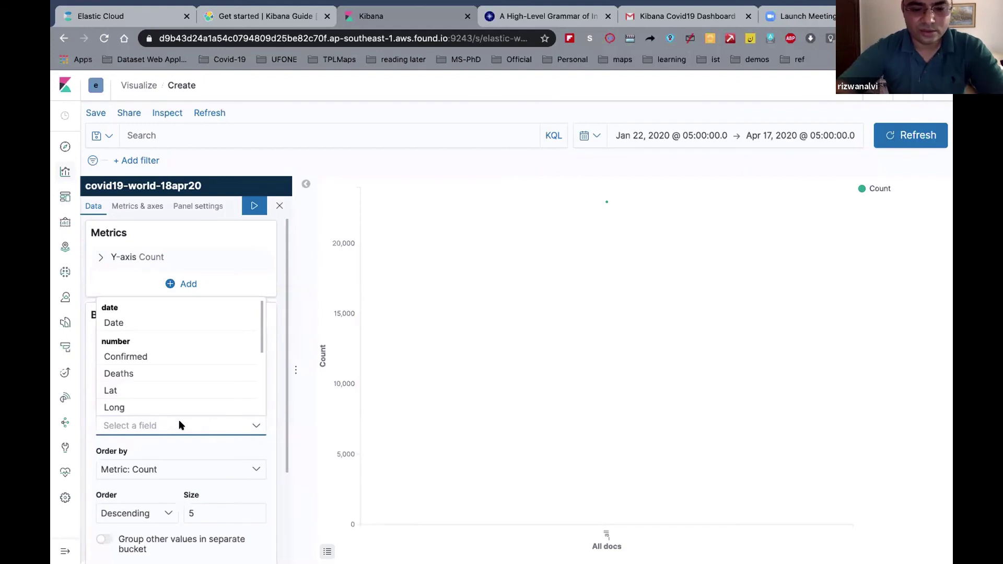
pyautogui.write('cou')
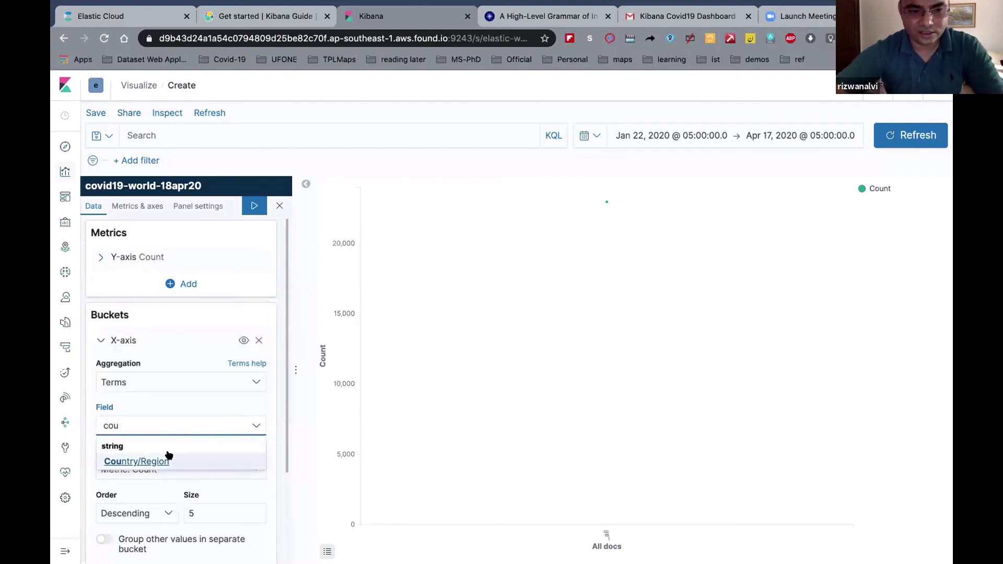
pyautogui.click(168, 455)
pyautogui.scroll(-3, 167, 455)
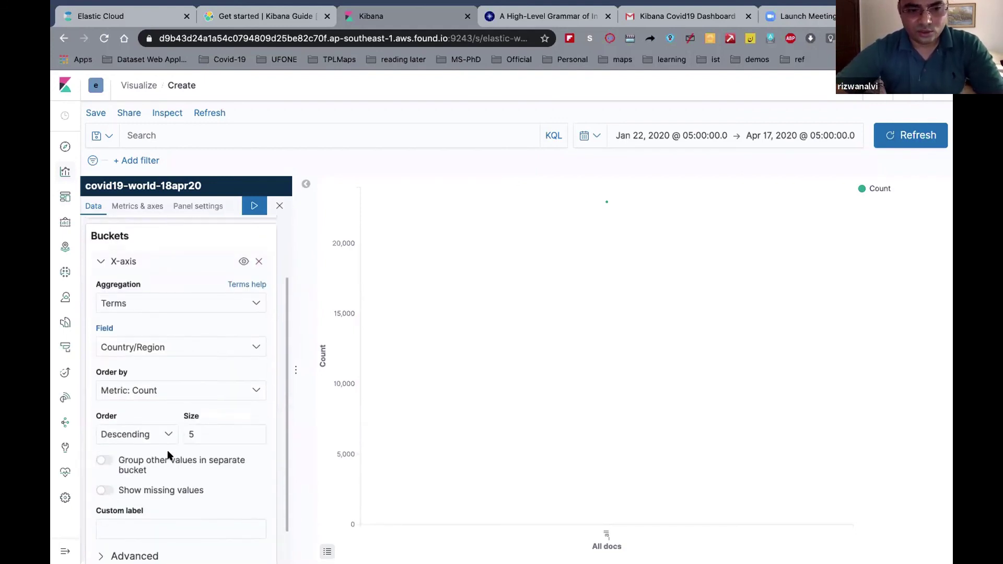
pyautogui.click(207, 429)
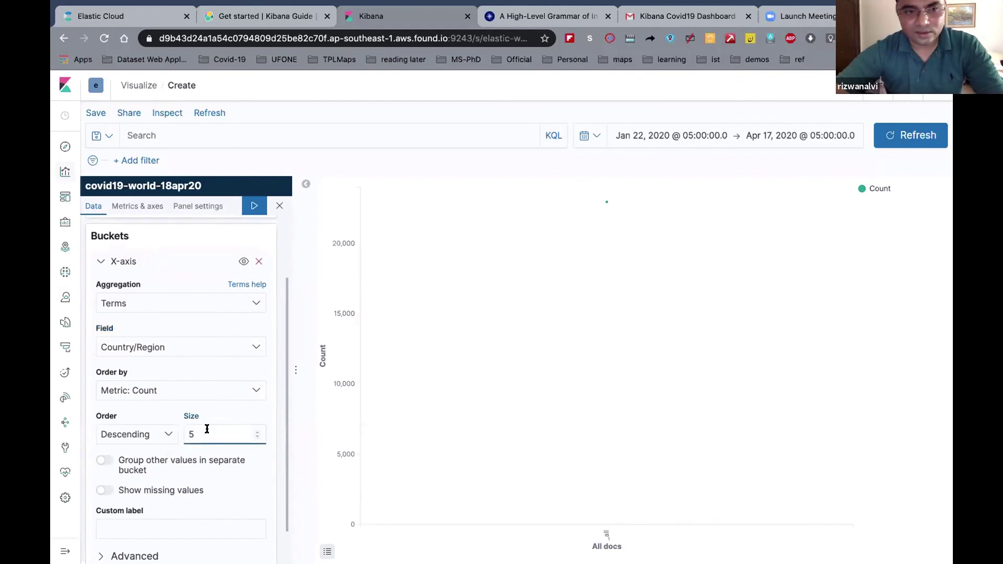
# - Set the Y-axis metric to the Sum of the Confirmed field and check the X-axis bucket's ordering
pyautogui.scroll(3, 207, 429)
pyautogui.click(100, 257)
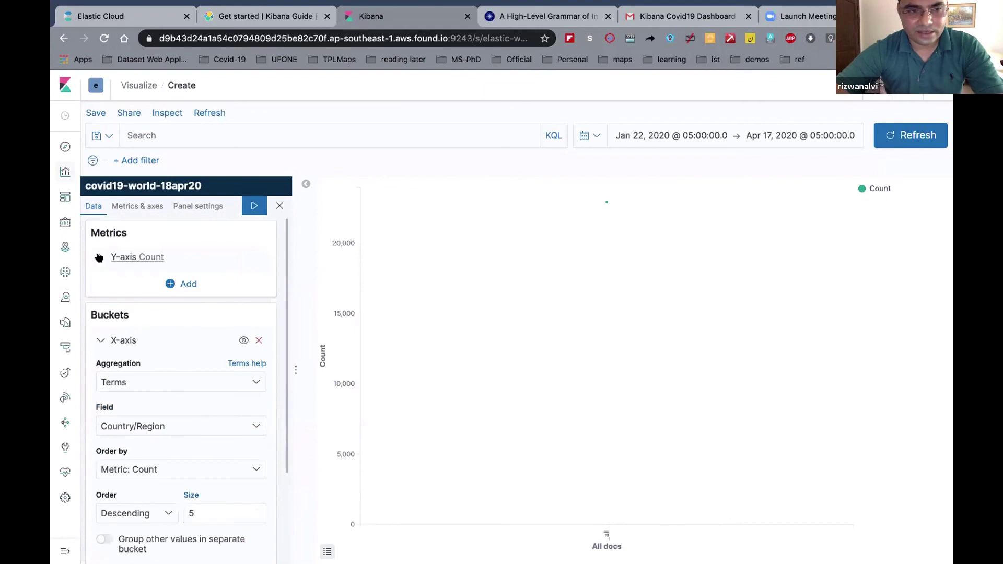
pyautogui.click(117, 294)
pyautogui.write('sum')
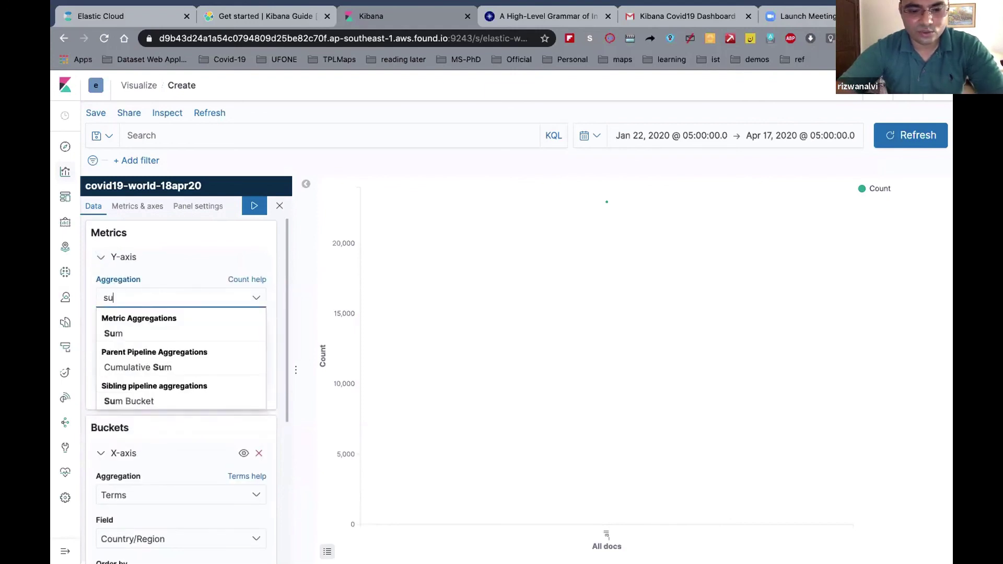
pyautogui.click(114, 334)
pyautogui.click(134, 341)
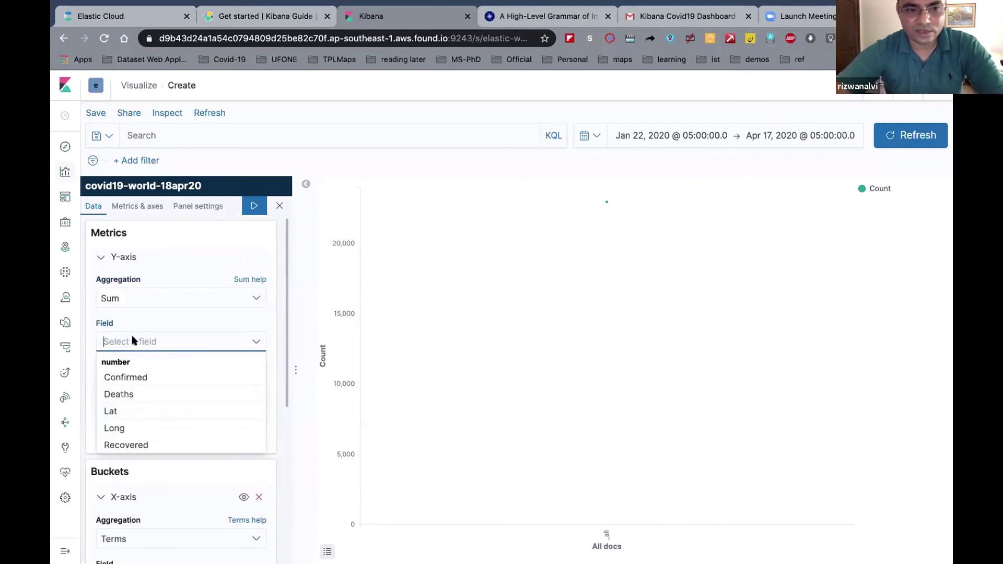
pyautogui.click(140, 379)
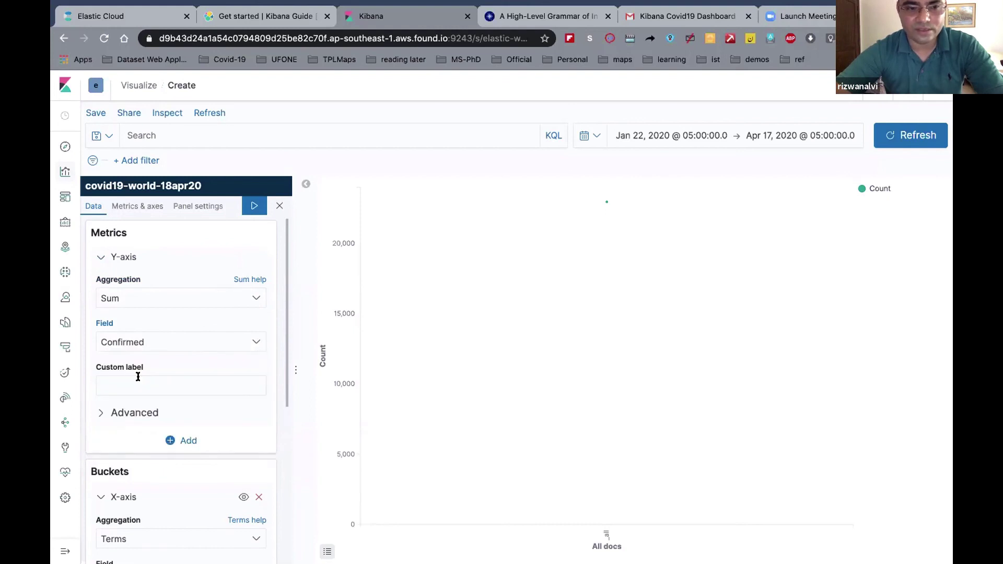
pyautogui.scroll(-5, 138, 377)
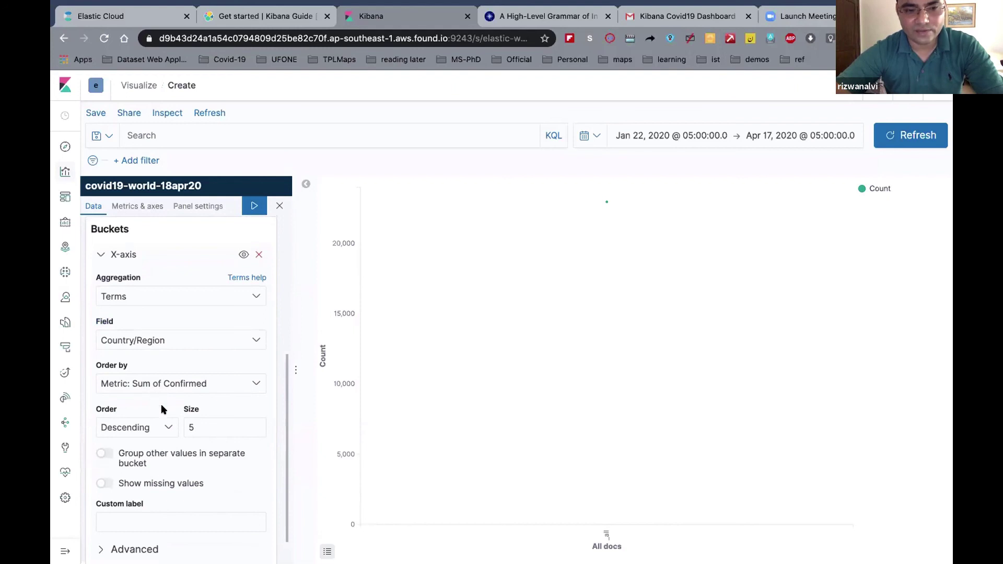
# - Keep the X-axis bucket ordered by the Sum of Confirmed metric and apply the changes to the line chart
pyautogui.click(176, 385)
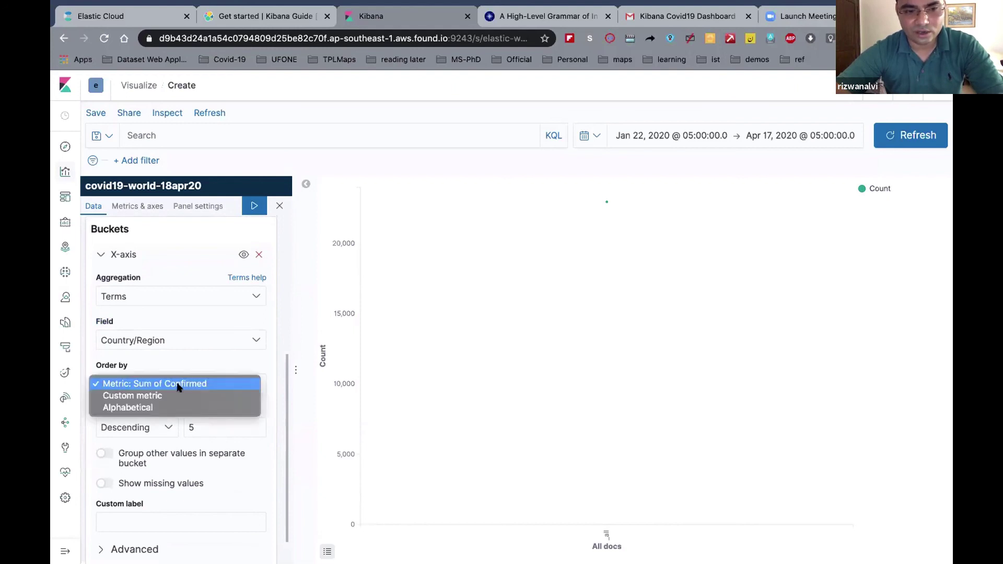
pyautogui.click(179, 385)
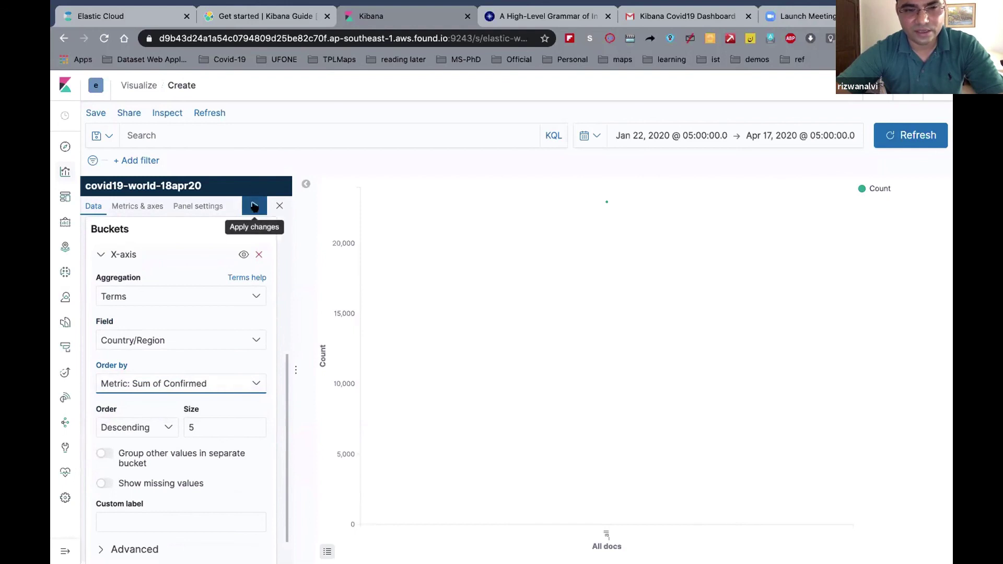
pyautogui.click(254, 206)
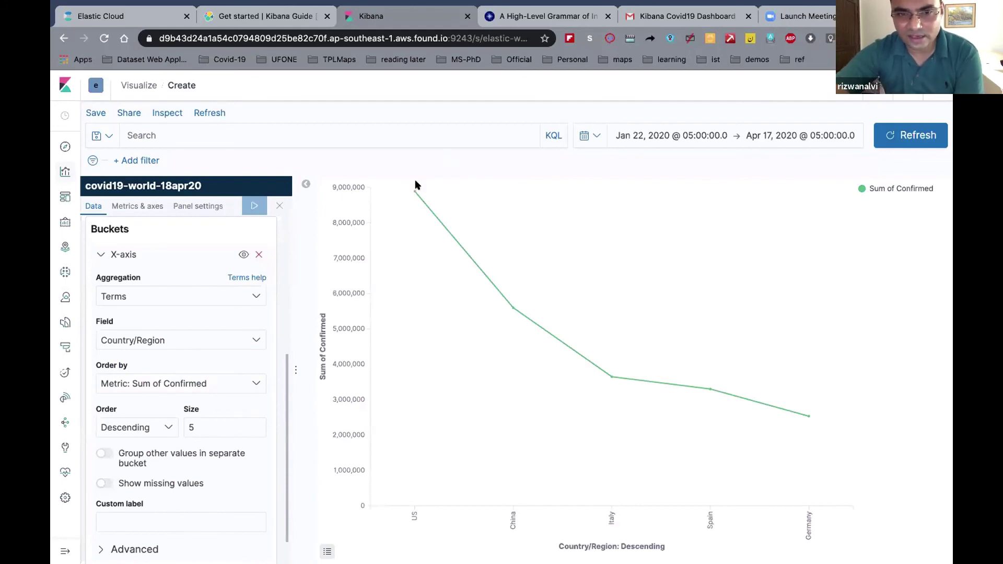
pyautogui.moveTo(412, 191)
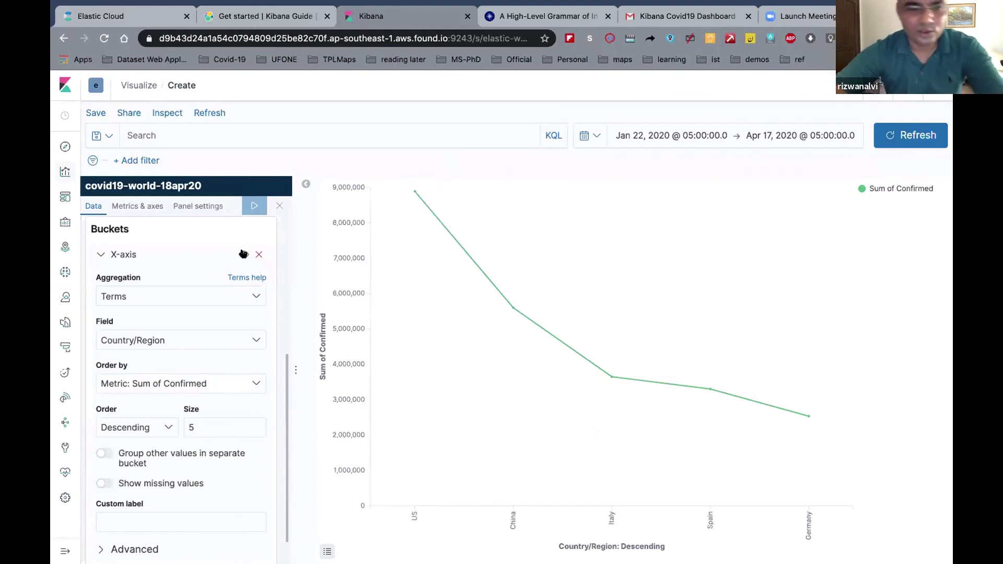
# - Change the Y-axis metric's aggregation to Serial Diff
pyautogui.click(192, 296)
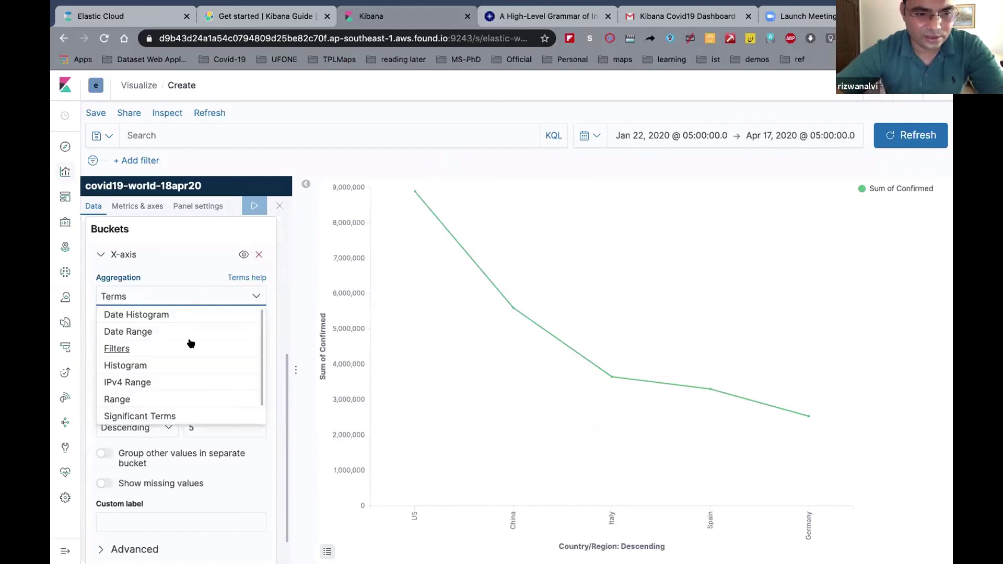
pyautogui.scroll(5, 167, 270)
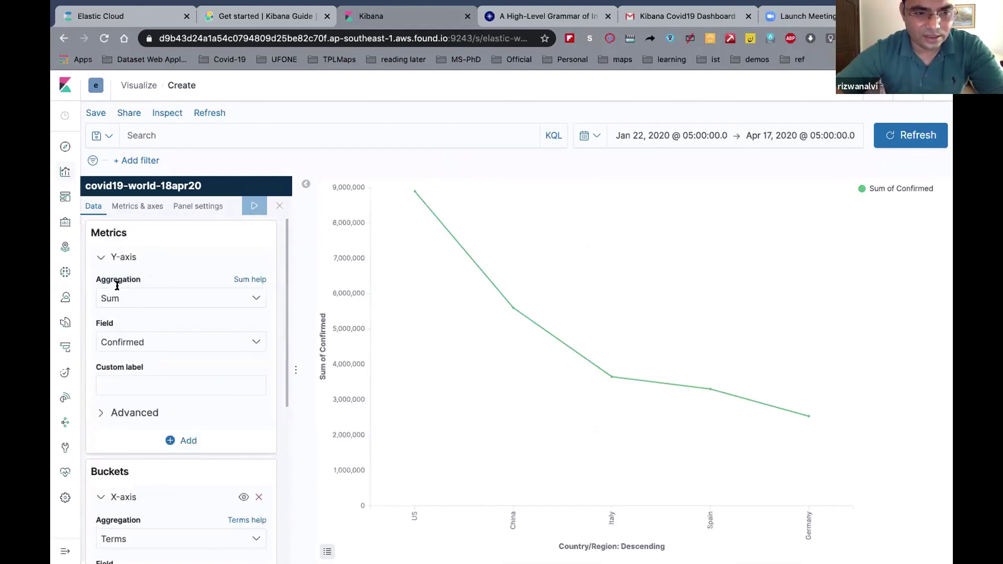
pyautogui.click(130, 297)
pyautogui.scroll(-3, 138, 341)
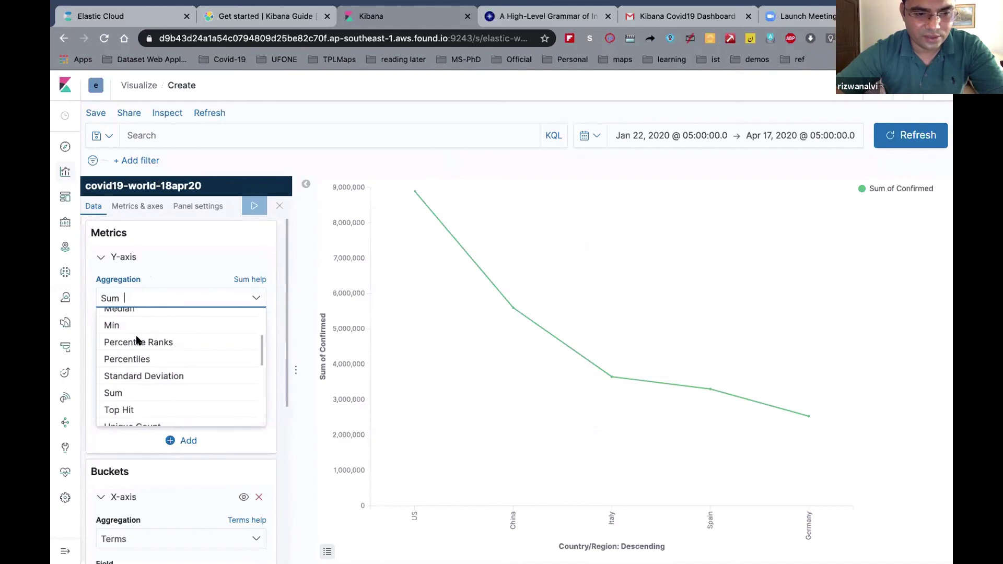
pyautogui.scroll(-3, 137, 339)
pyautogui.scroll(-2, 152, 371)
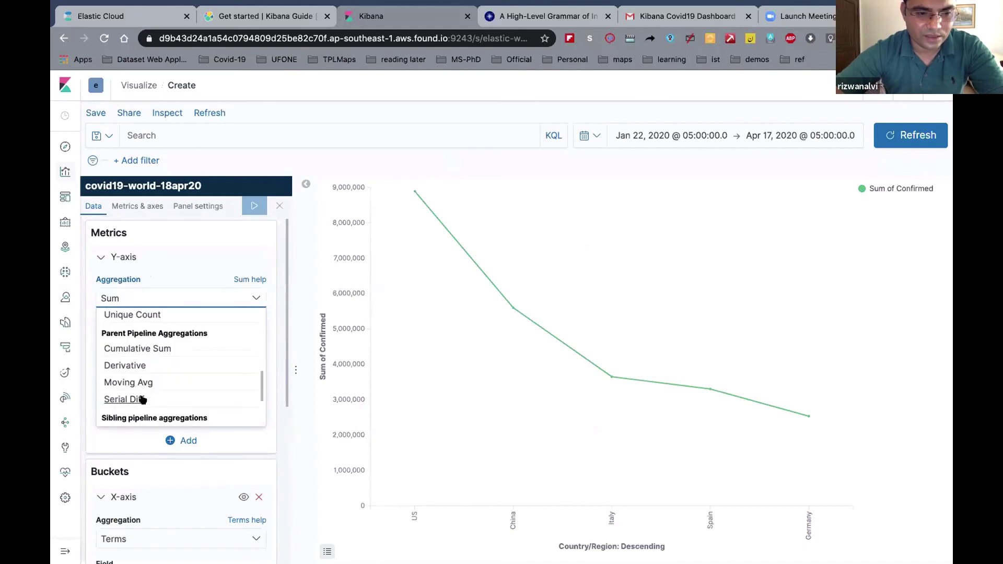
pyautogui.click(142, 399)
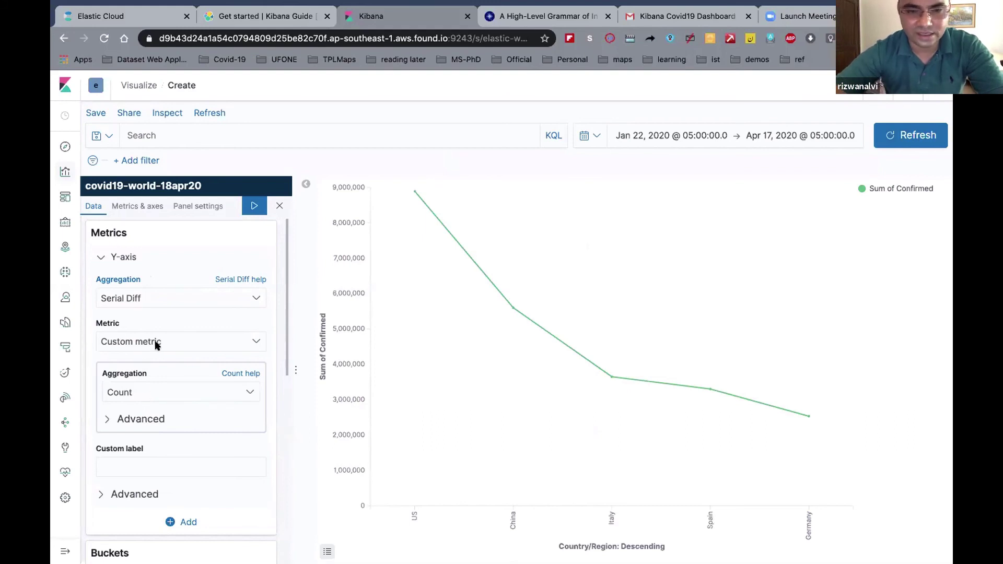
# - Set the Serial Diff custom metric to a Sum of the Confirmed field and expand its advanced options
pyautogui.click(155, 388)
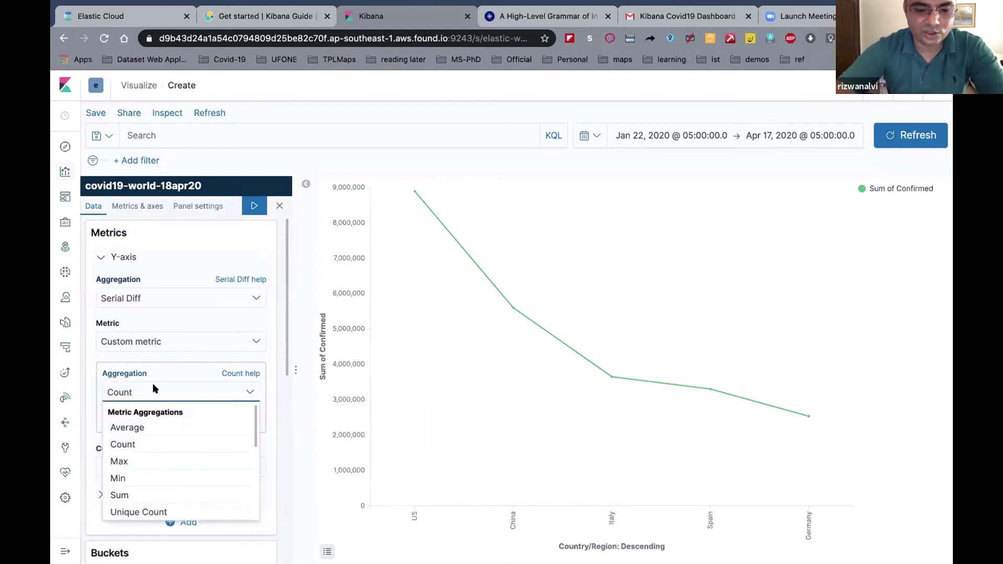
pyautogui.write('sum')
pyautogui.click(144, 426)
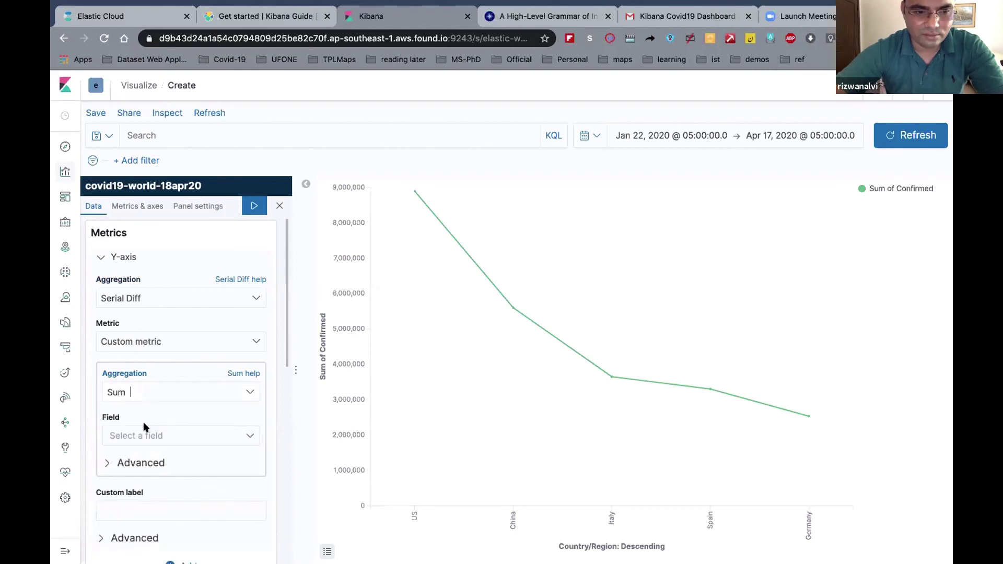
pyautogui.scroll(-1, 144, 427)
pyautogui.click(151, 404)
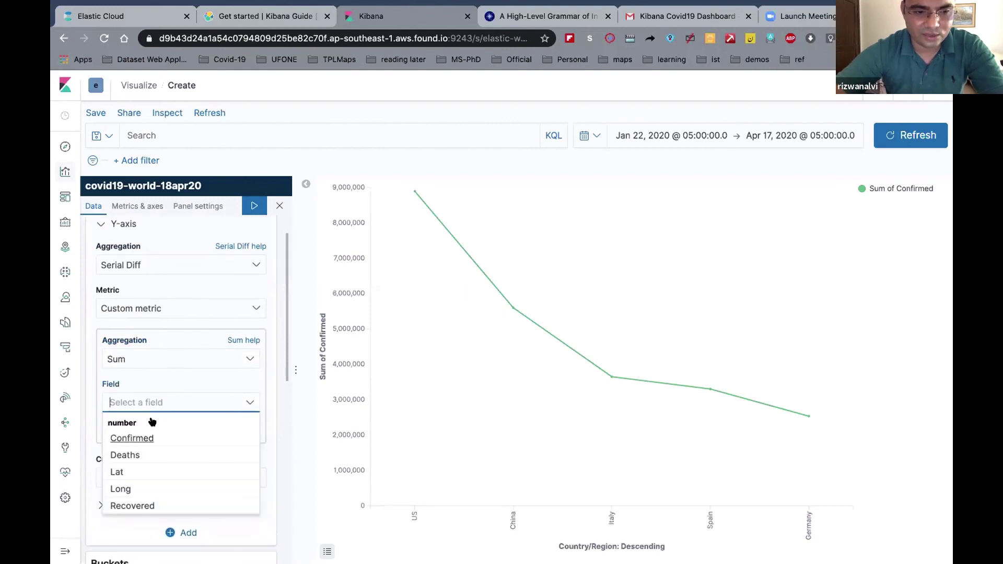
pyautogui.click(152, 438)
pyautogui.click(106, 429)
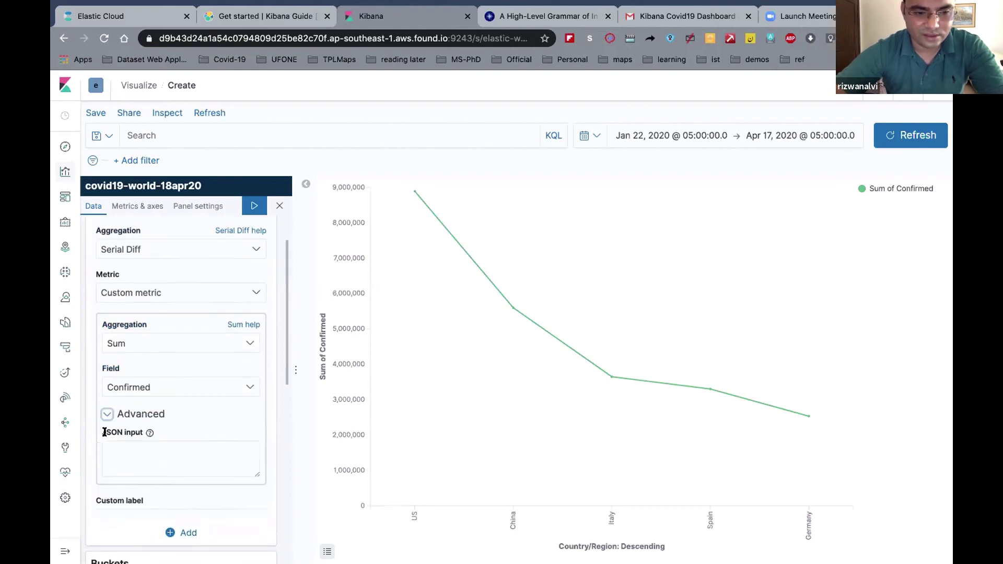
pyautogui.scroll(-1, 105, 432)
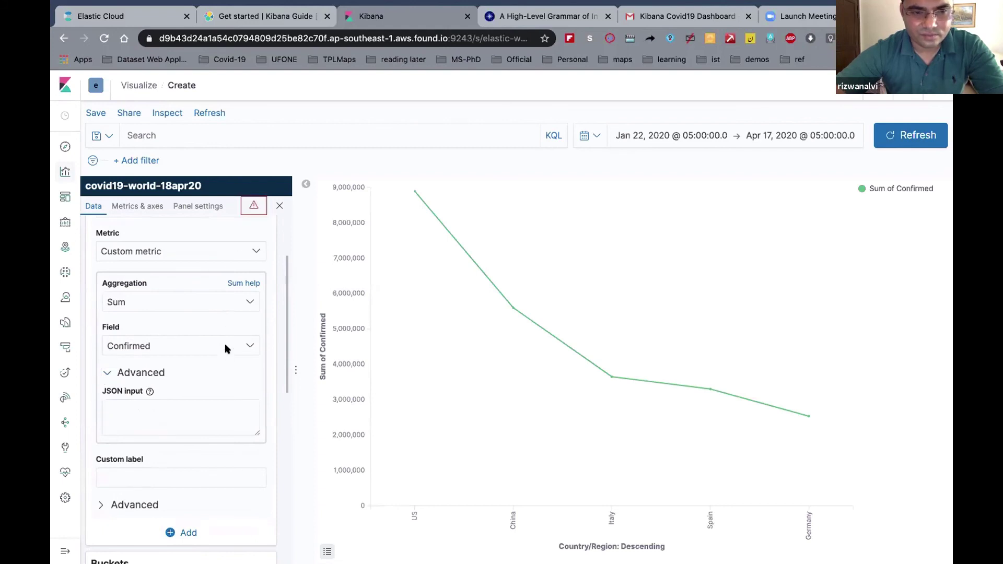
# - Change the X-axis bucket's aggregation from Terms to Date Histogram
pyautogui.scroll(2, 225, 343)
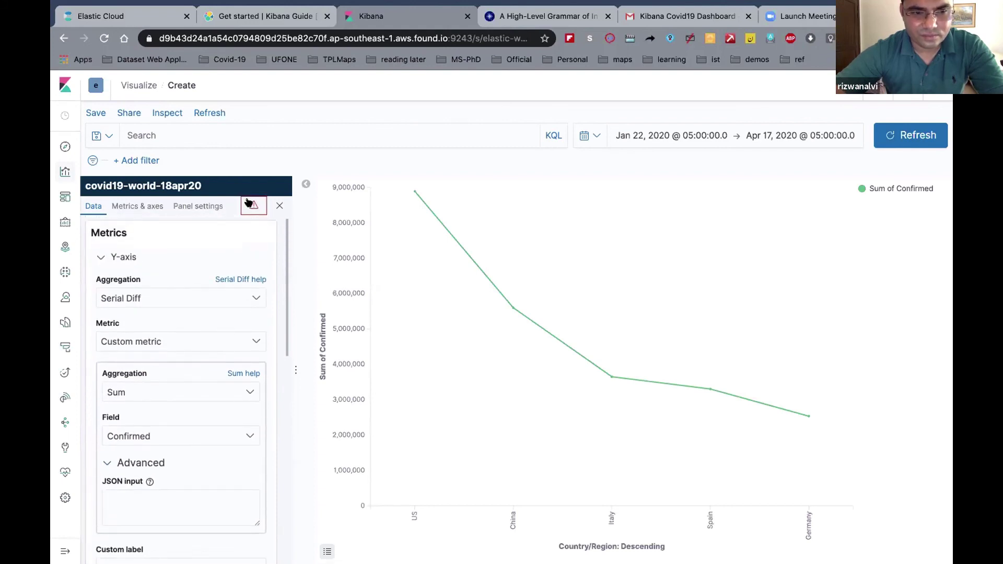
pyautogui.moveTo(250, 203)
pyautogui.scroll(-8, 232, 234)
pyautogui.scroll(2, 232, 233)
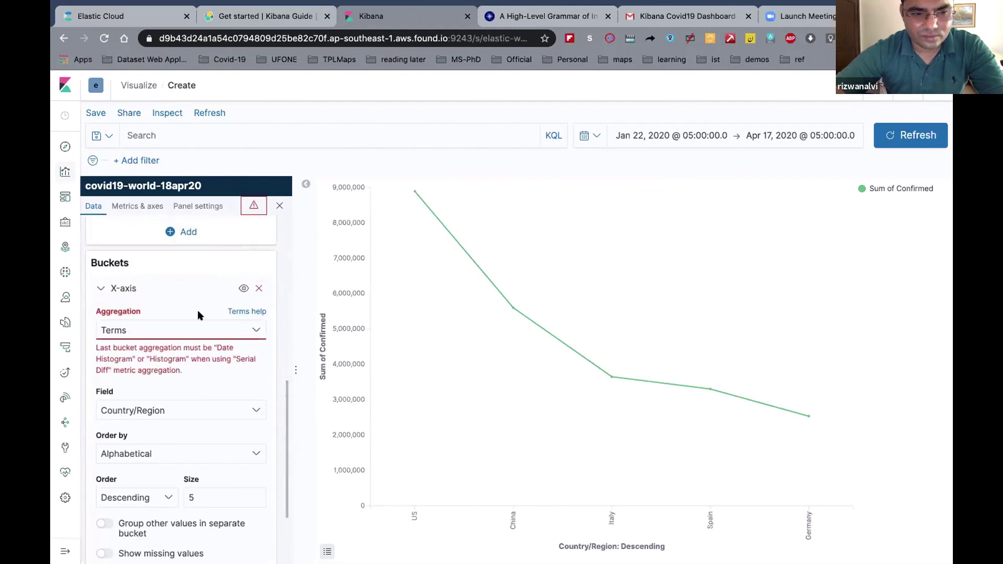
pyautogui.scroll(-1, 198, 312)
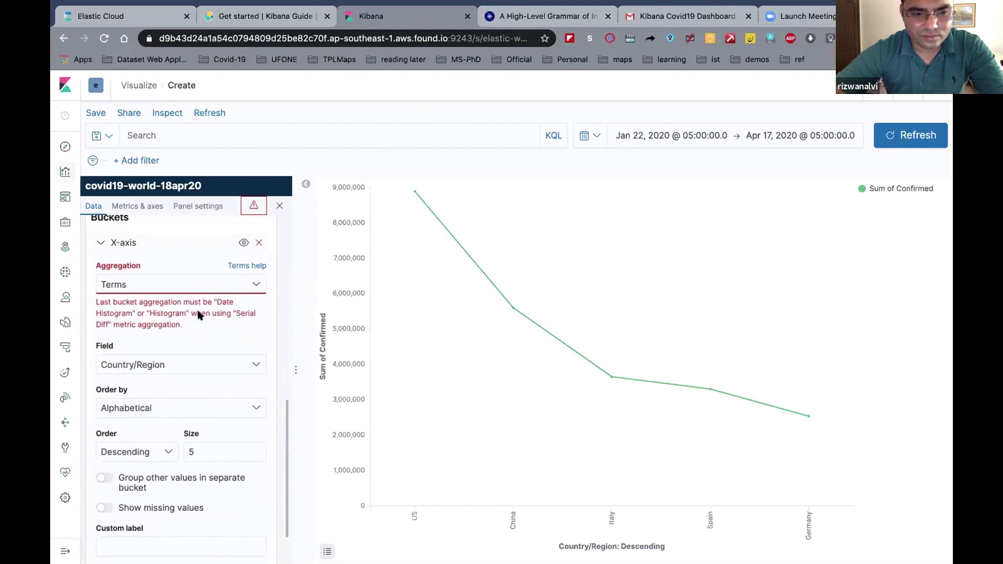
pyautogui.click(241, 285)
pyautogui.click(242, 298)
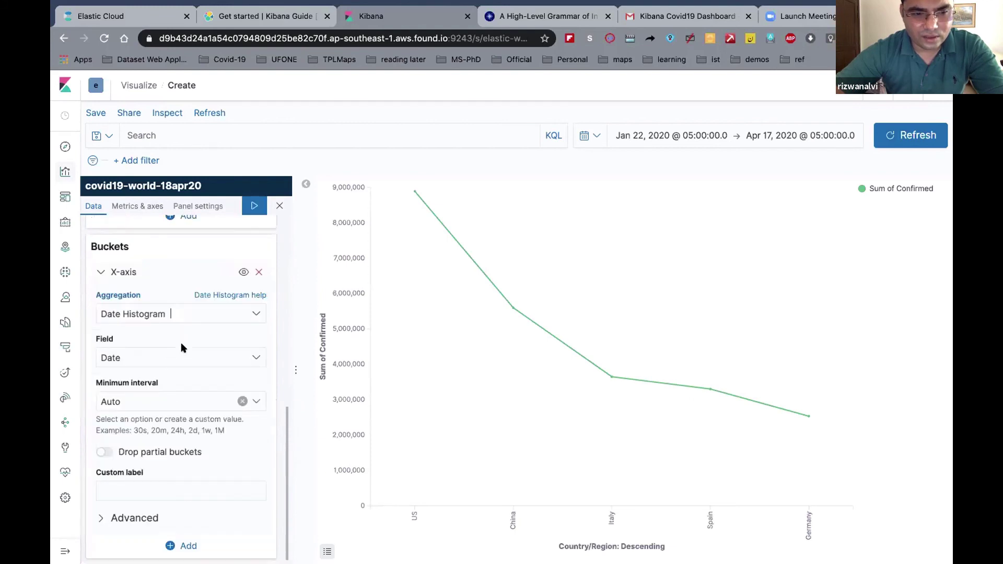
# - Set the date histogram's minimum interval to Daily on the Date field and apply the changes to the chart
pyautogui.click(183, 360)
pyautogui.click(170, 396)
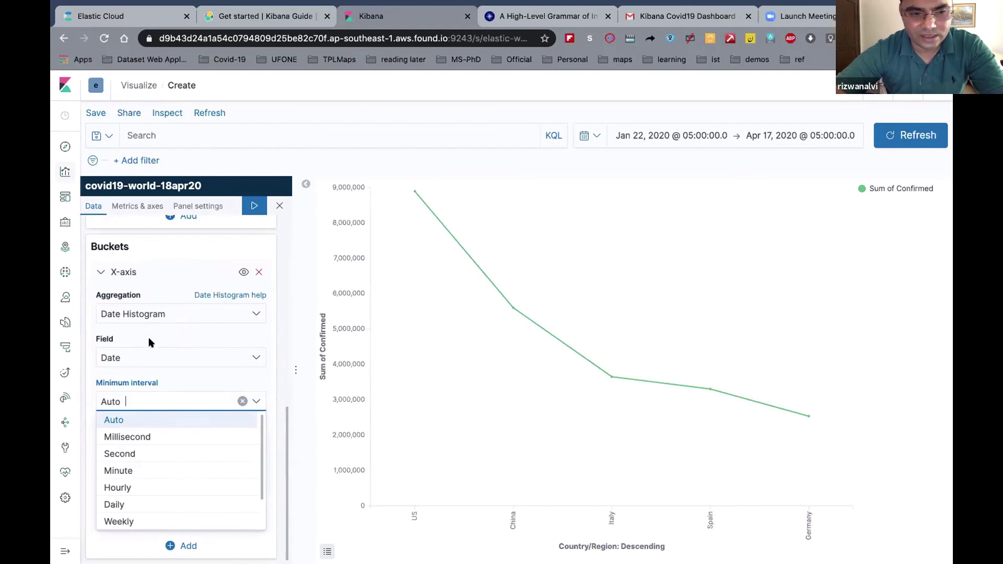
pyautogui.click(152, 342)
pyautogui.click(152, 401)
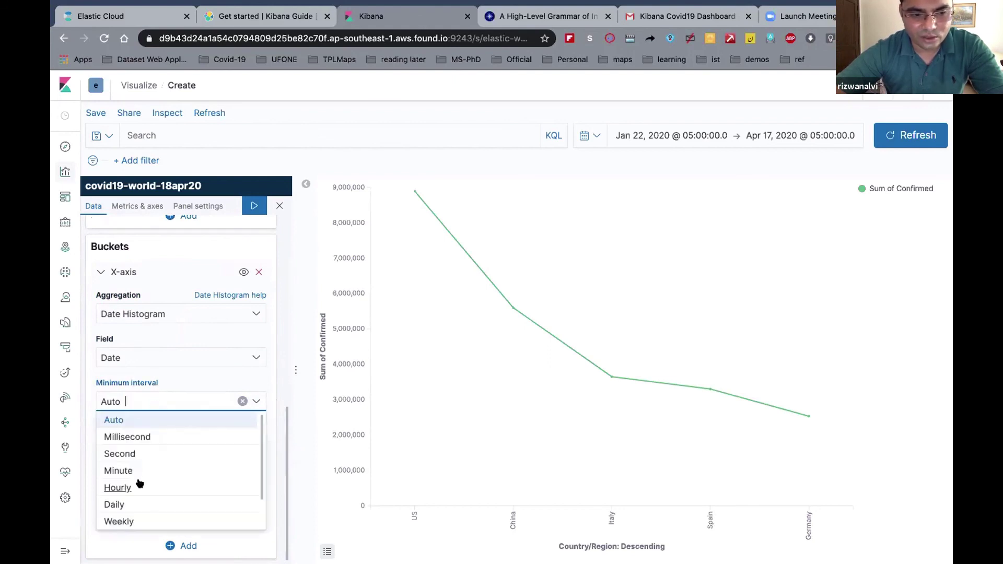
pyautogui.scroll(-1, 137, 490)
pyautogui.scroll(-1, 137, 490)
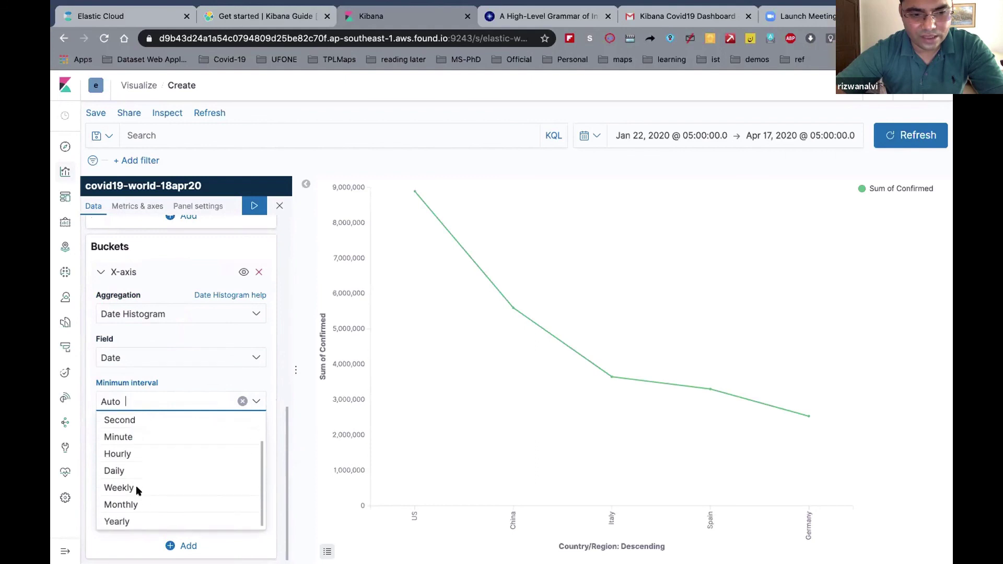
pyautogui.click(136, 471)
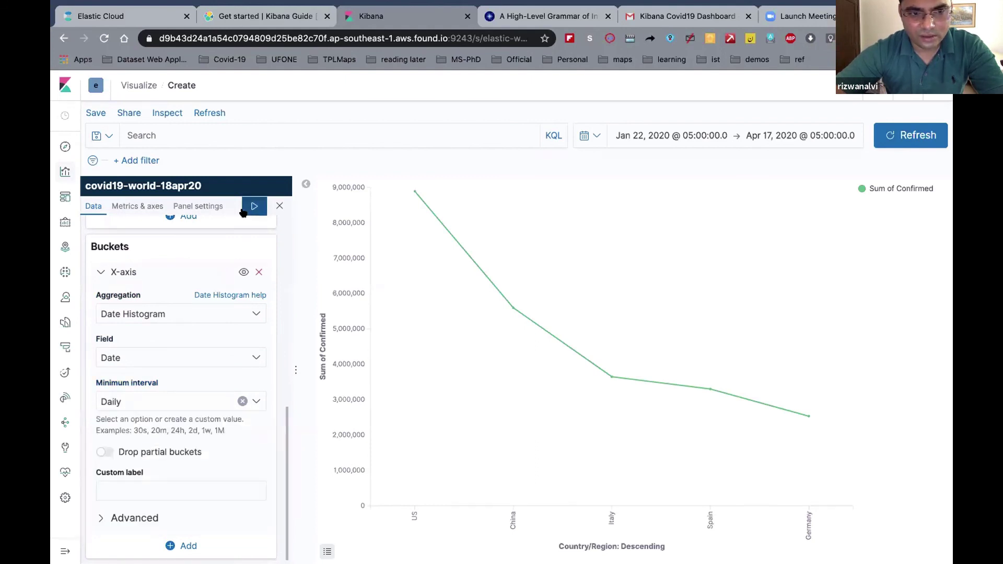
pyautogui.click(246, 209)
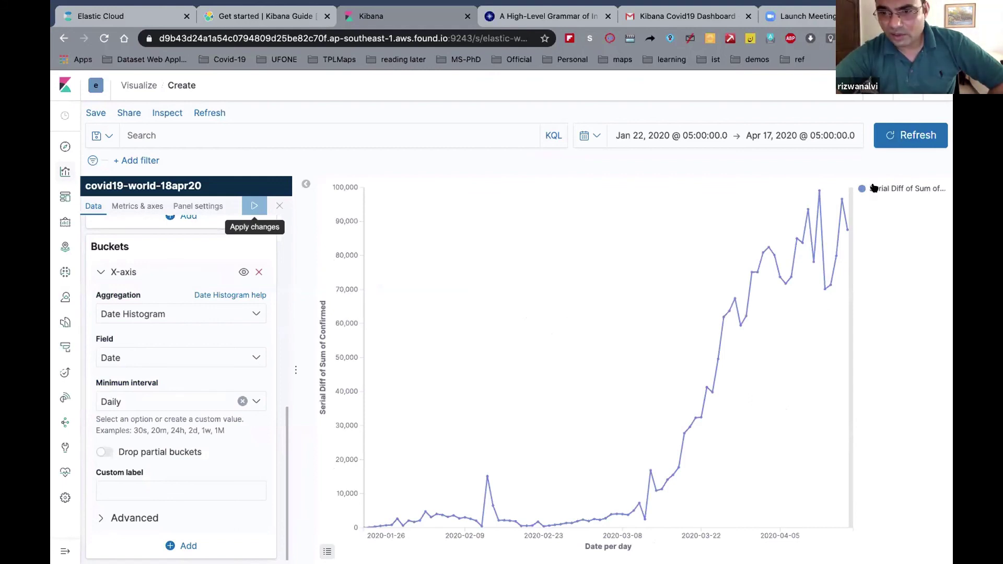
pyautogui.moveTo(841, 200)
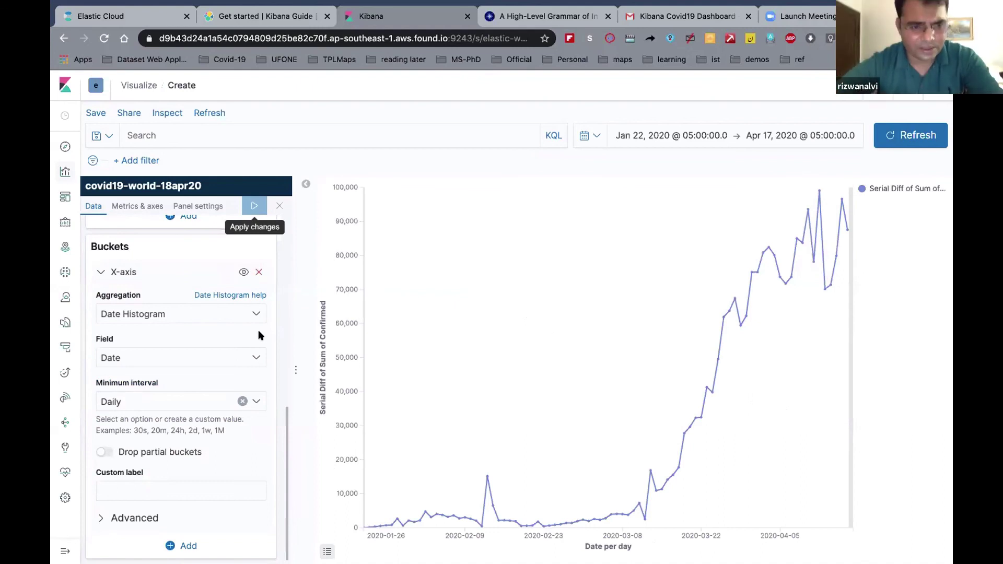
# - Change the Y-axis metric to the Sum of the Confirmed field, apply it and inspect the line's last data point
pyautogui.scroll(7, 260, 334)
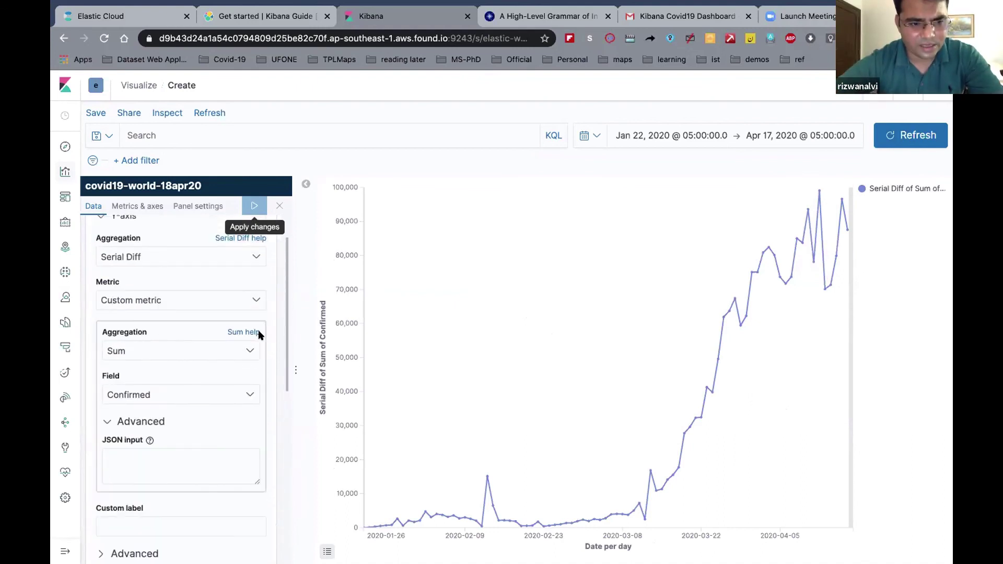
pyautogui.scroll(1, 260, 335)
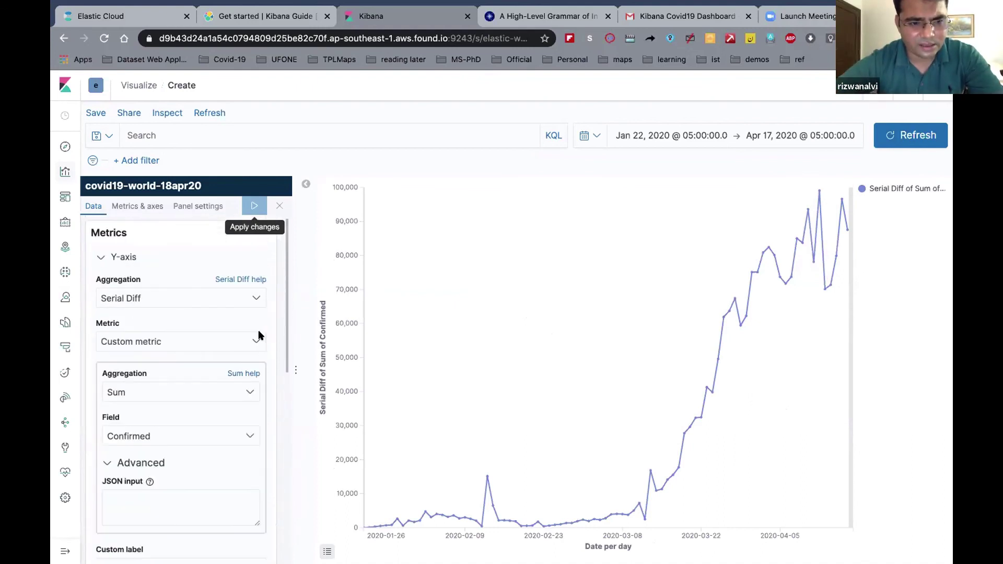
pyautogui.click(252, 297)
pyautogui.scroll(-1, 174, 397)
pyautogui.scroll(-1, 174, 397)
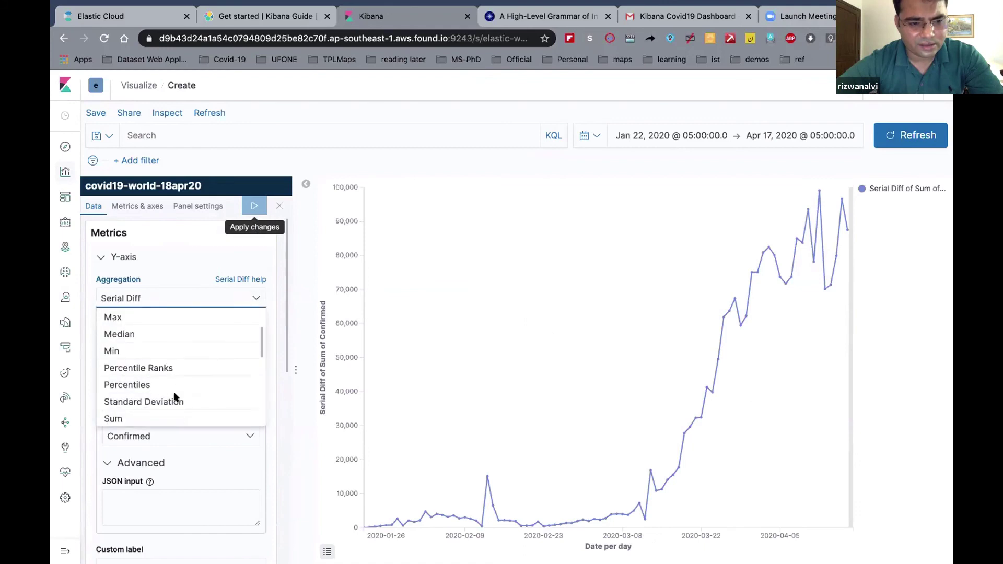
pyautogui.click(170, 417)
pyautogui.click(191, 342)
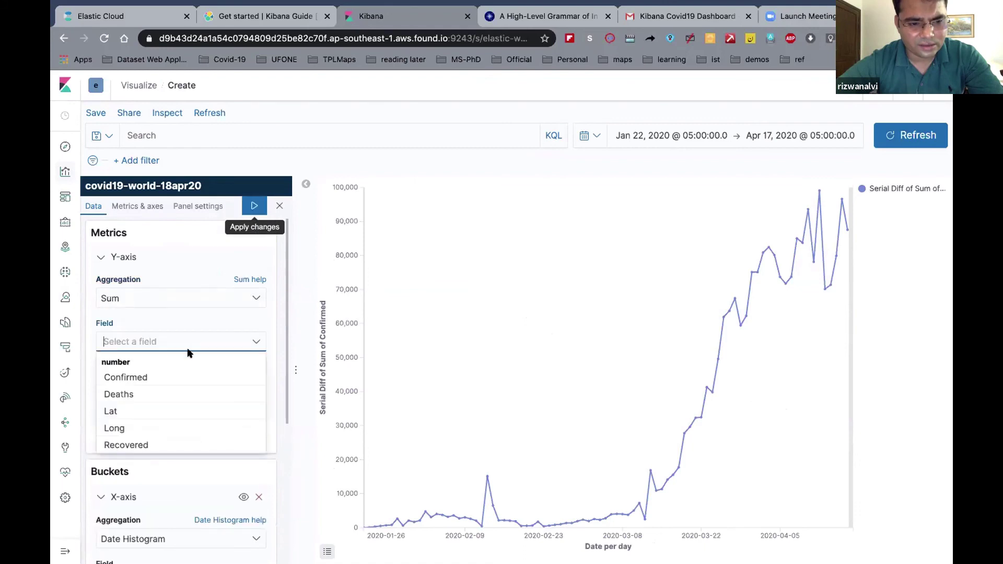
pyautogui.click(177, 378)
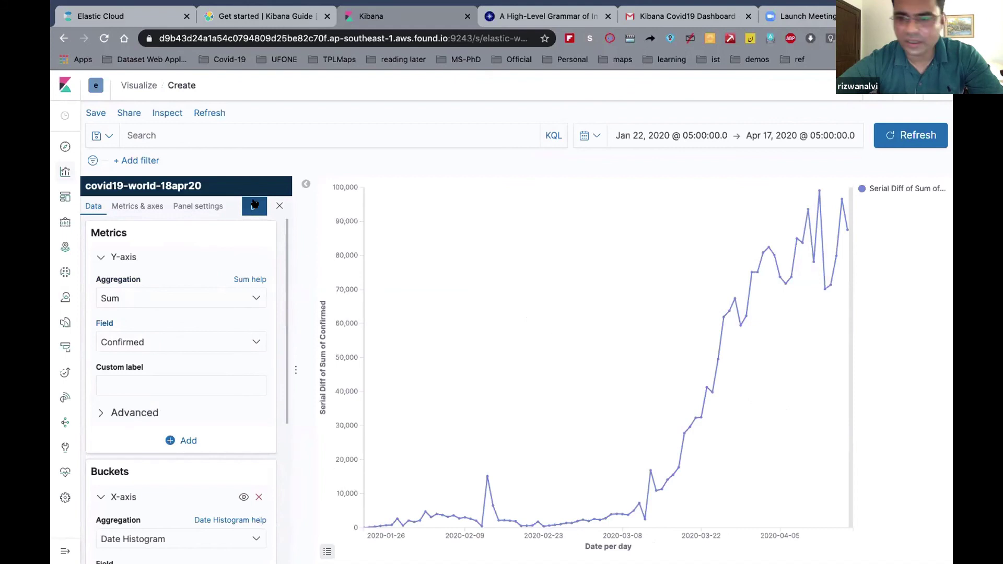
pyautogui.click(255, 203)
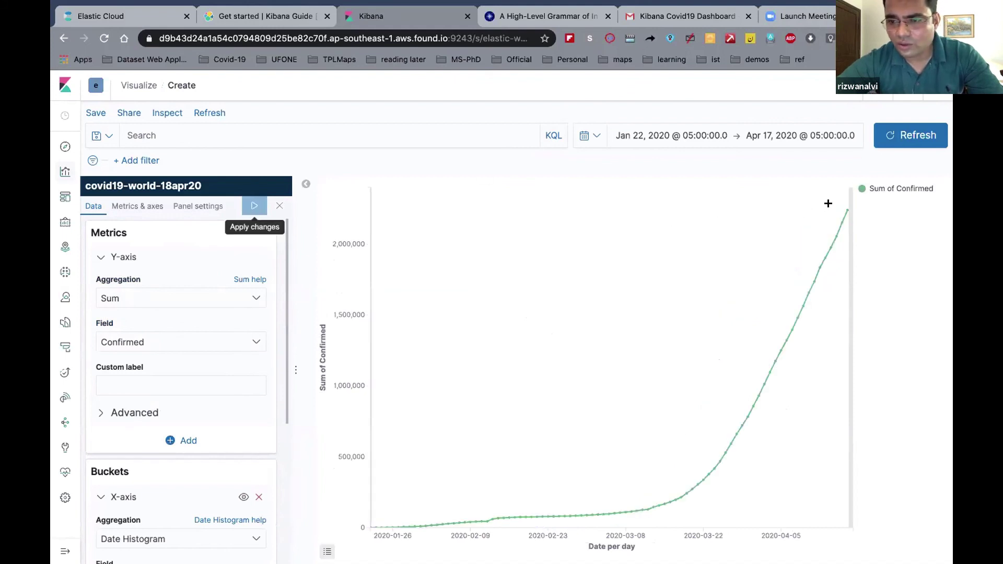
pyautogui.moveTo(846, 212)
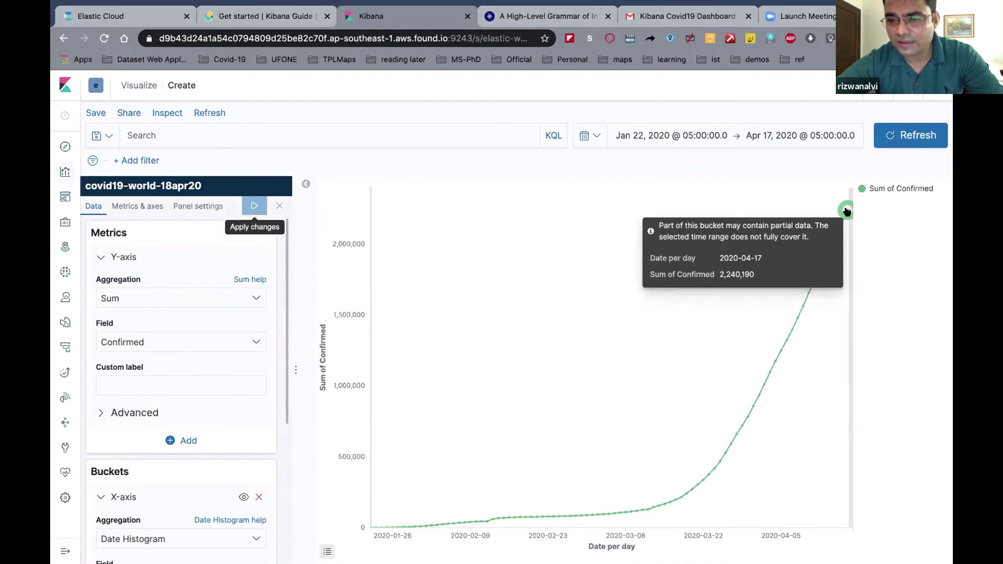
pyautogui.click(197, 295)
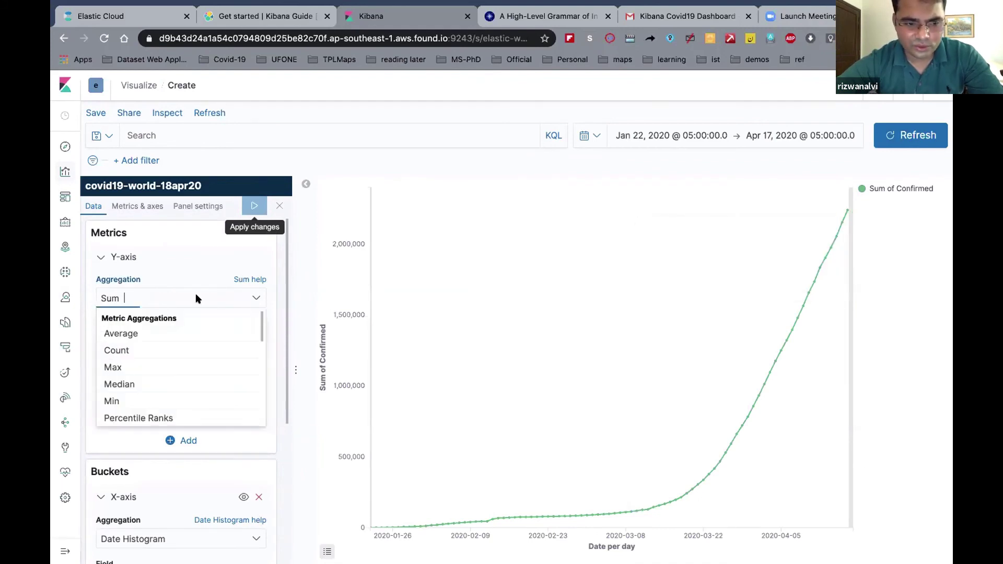
pyautogui.scroll(-10, 175, 358)
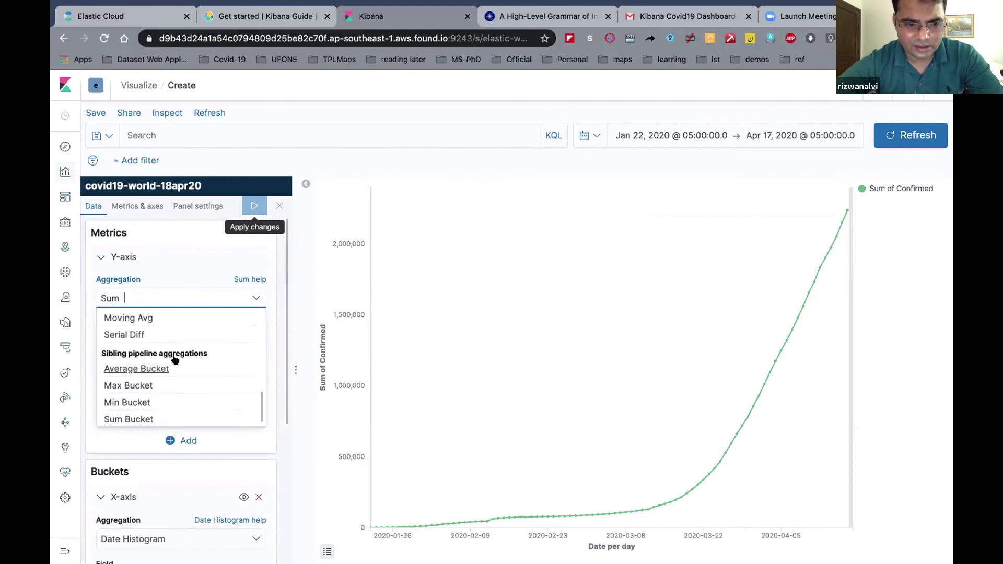
pyautogui.scroll(1, 175, 359)
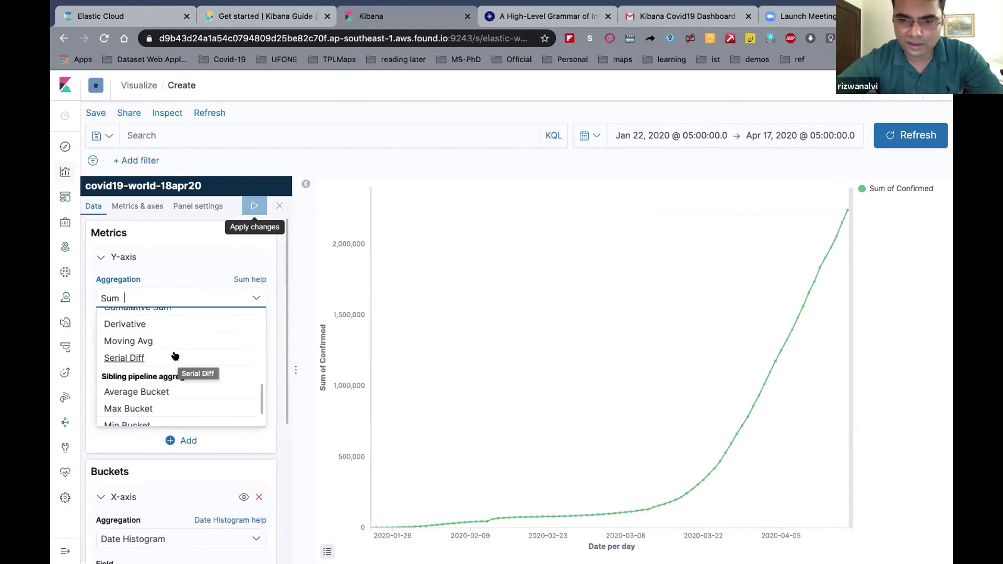
pyautogui.click(867, 412)
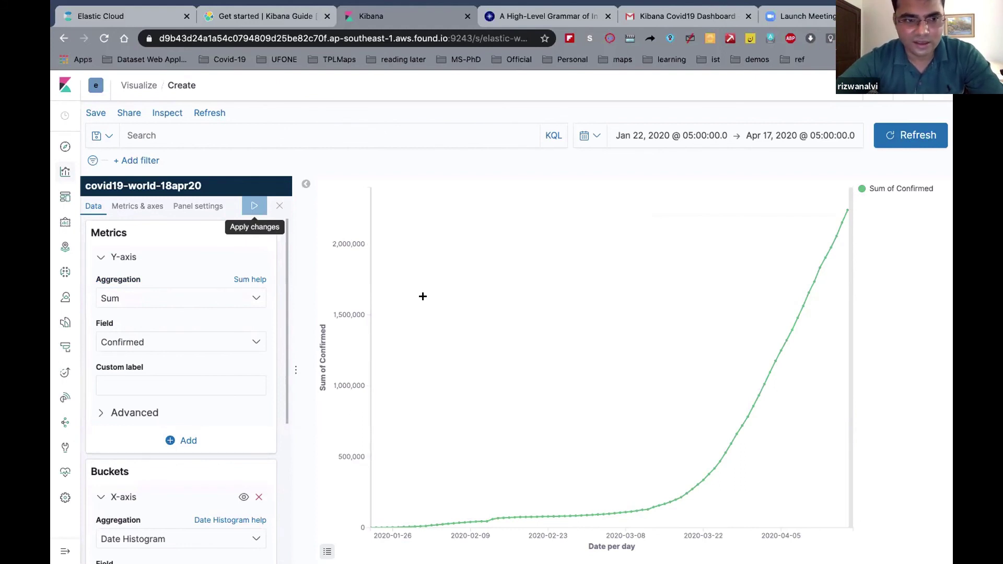
# - Save the visualization with the title "covid-19 - line chart"
pyautogui.click(88, 111)
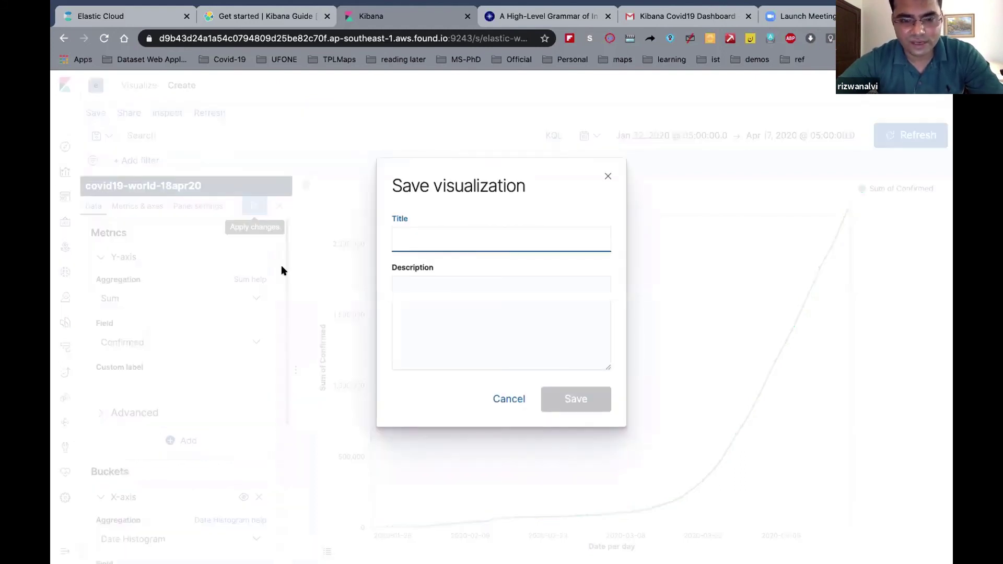
pyautogui.write('covid-19')
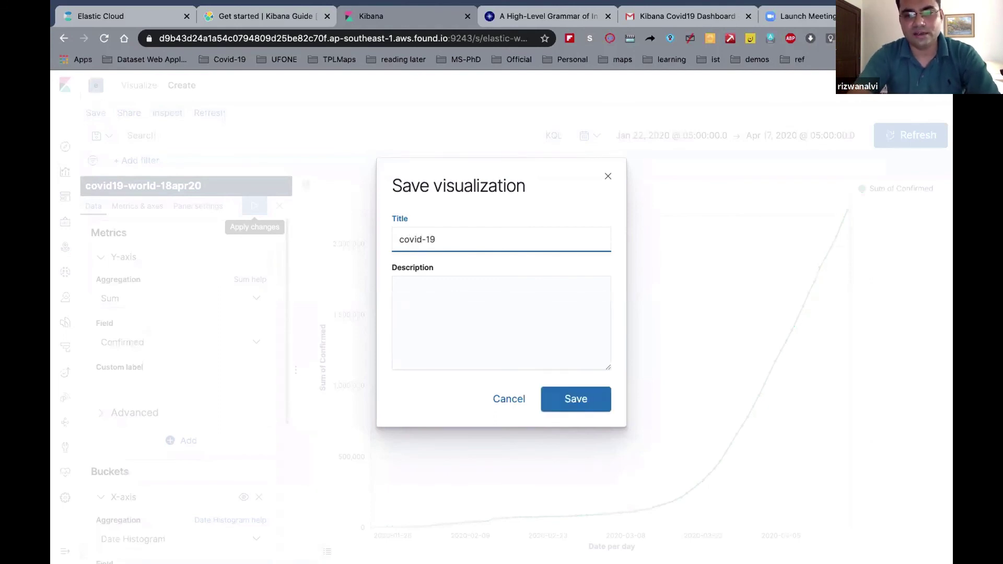
pyautogui.write(' - line chart')
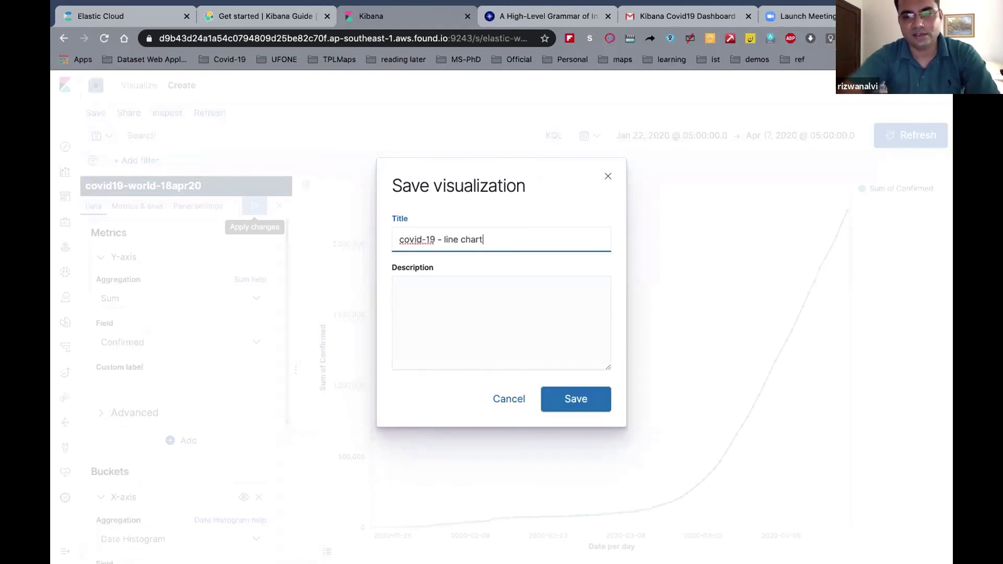
pyautogui.click(569, 400)
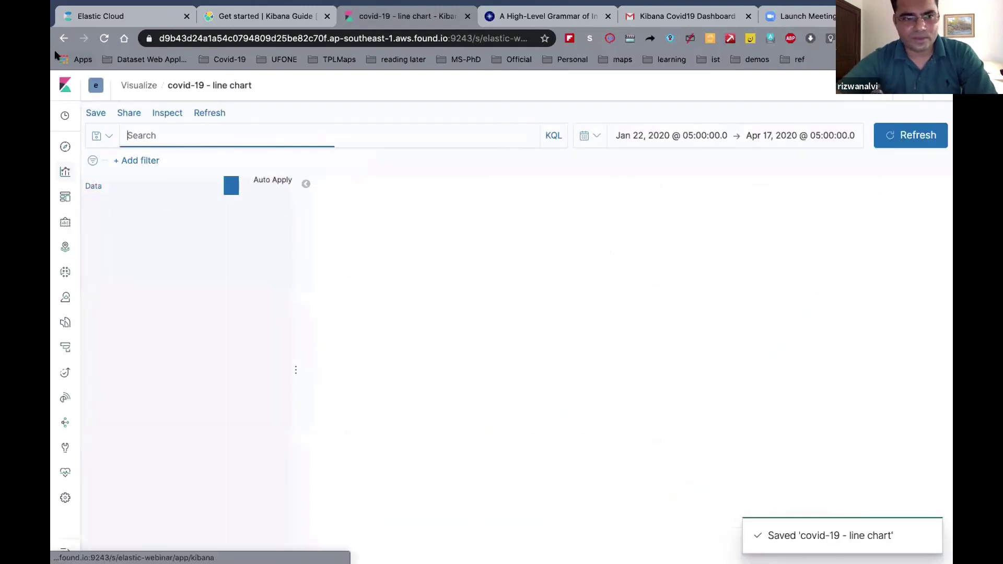
# - Create a new Horizontal Bar visualization with covid19-world-18apr20 as its source
pyautogui.click(139, 85)
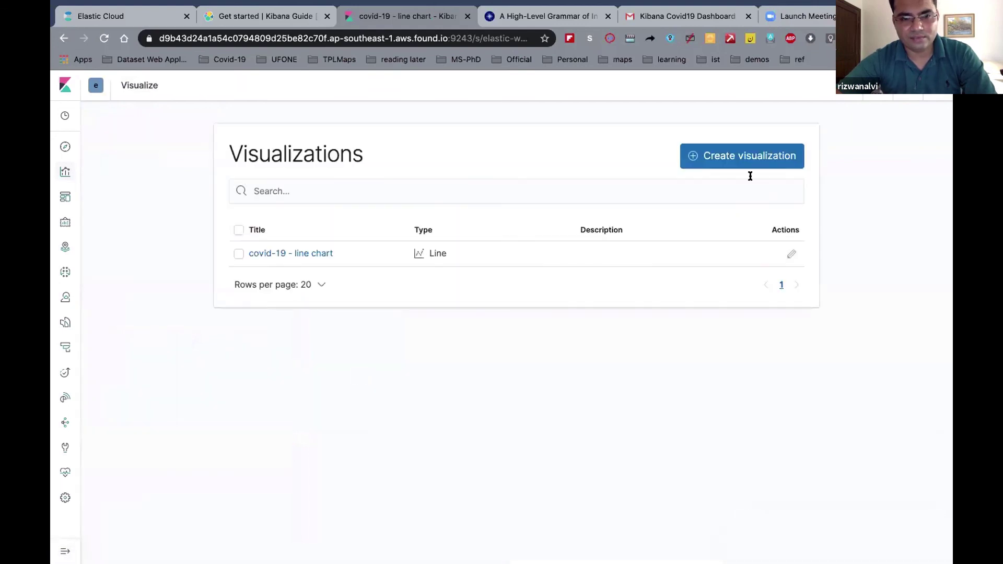
pyautogui.click(752, 156)
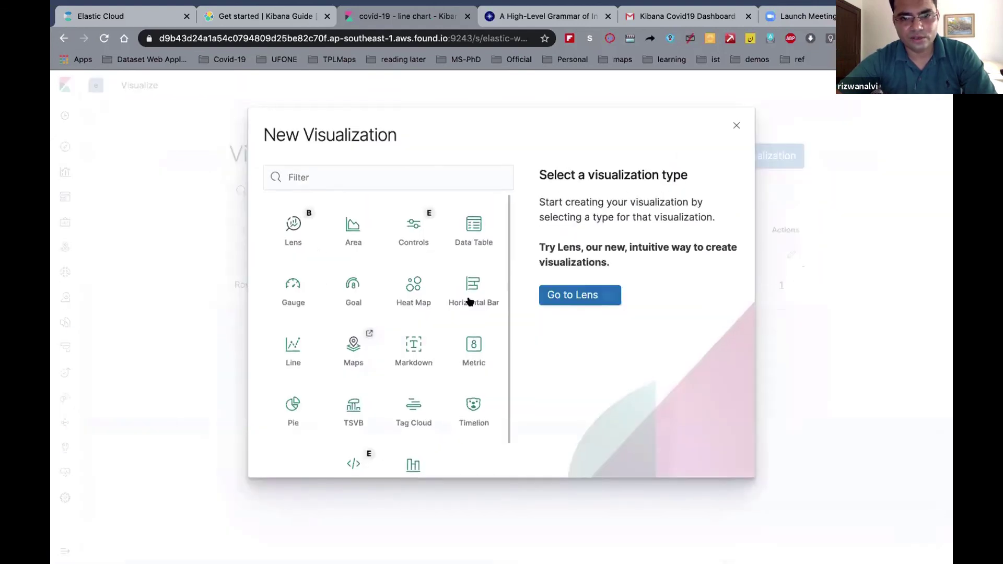
pyautogui.click(468, 300)
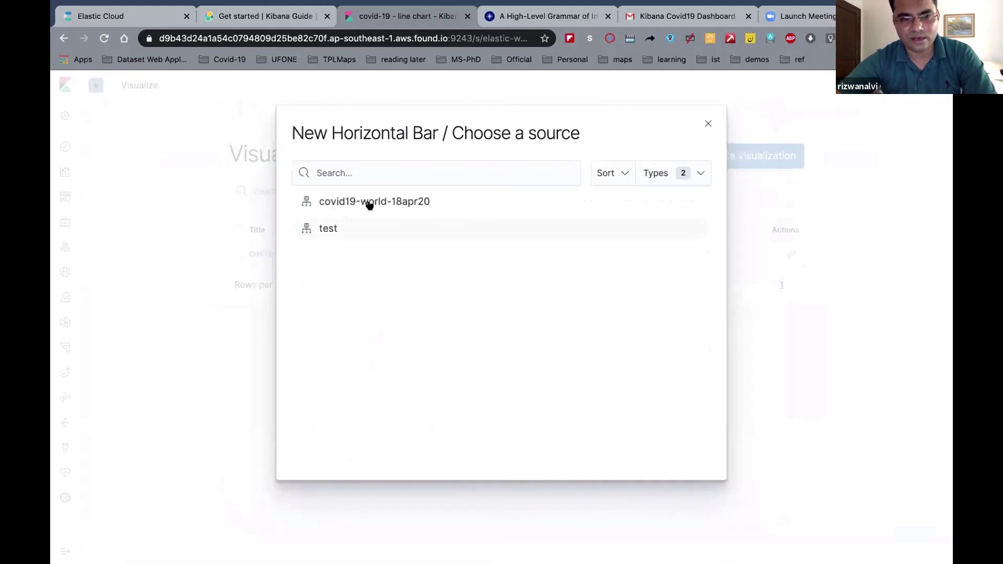
pyautogui.click(369, 202)
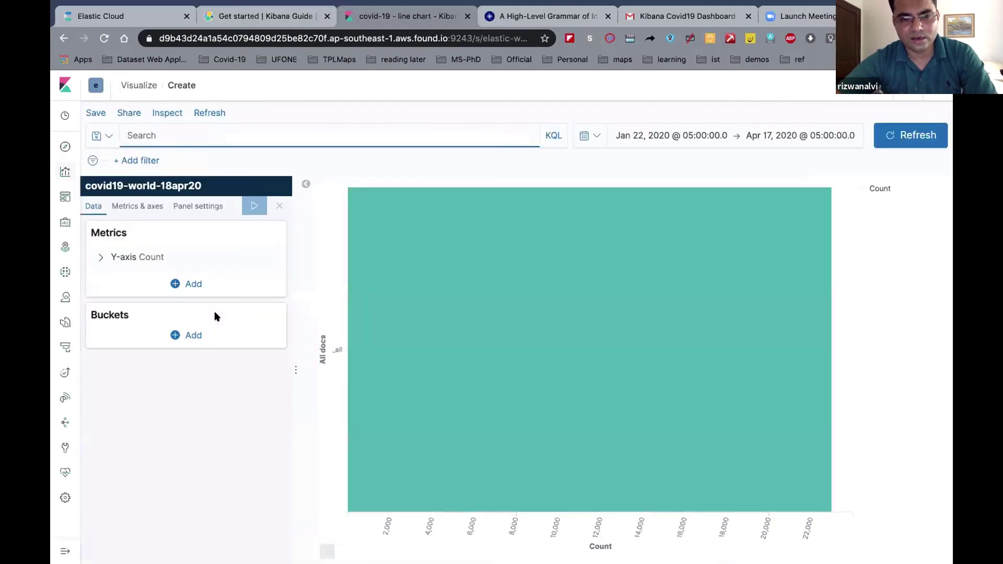
# - Add an X-axis bucket to the bar chart and set its aggregation to Terms
pyautogui.click(191, 337)
pyautogui.click(172, 391)
pyautogui.click(166, 385)
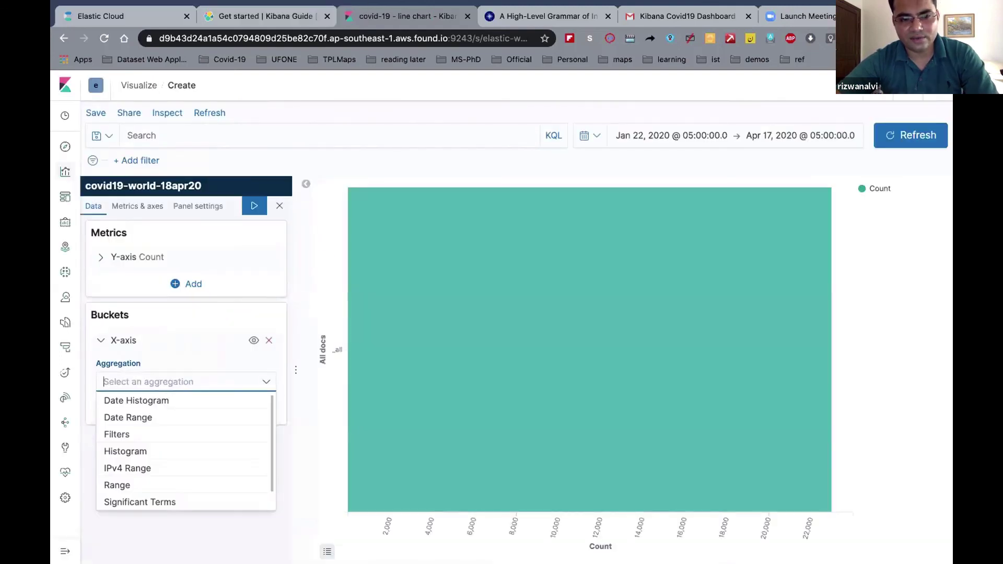
pyautogui.write('ter')
pyautogui.click(147, 431)
# - Set the field of the X-axis Terms bucket to Country/Region
pyautogui.click(144, 425)
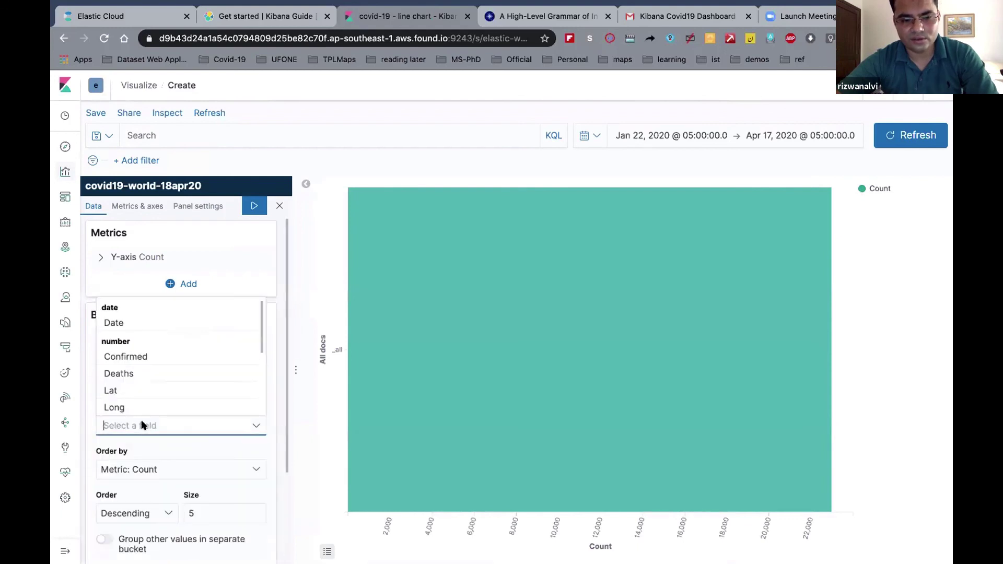
pyautogui.write('count')
pyautogui.click(144, 469)
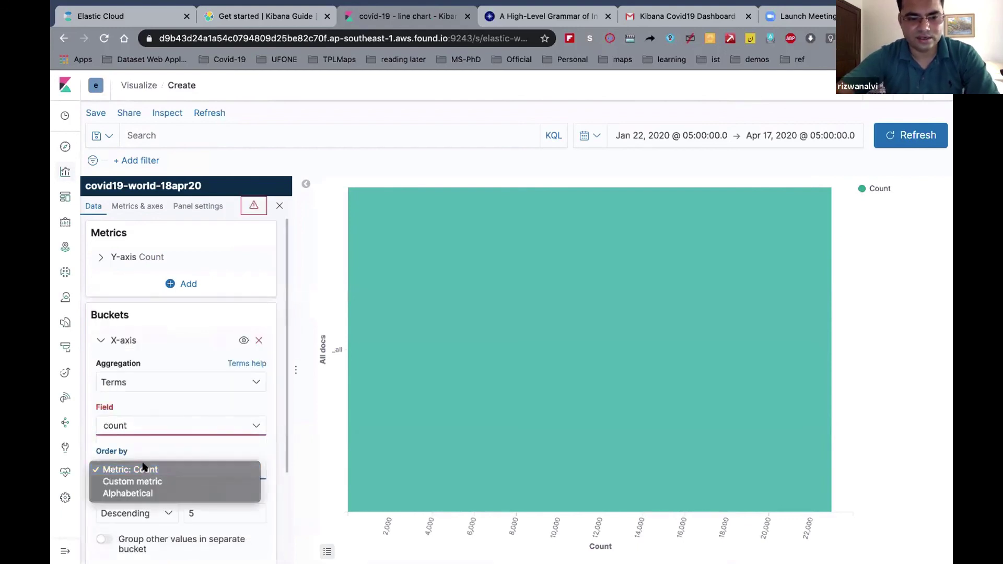
pyautogui.click(156, 426)
pyautogui.click(155, 426)
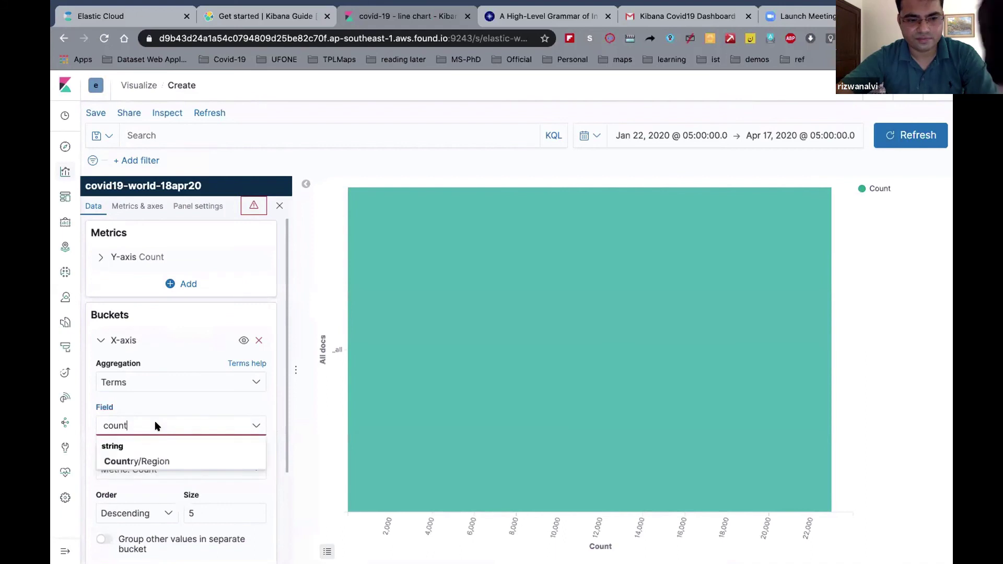
pyautogui.press('Tab')
pyautogui.press('space')
pyautogui.click(158, 423)
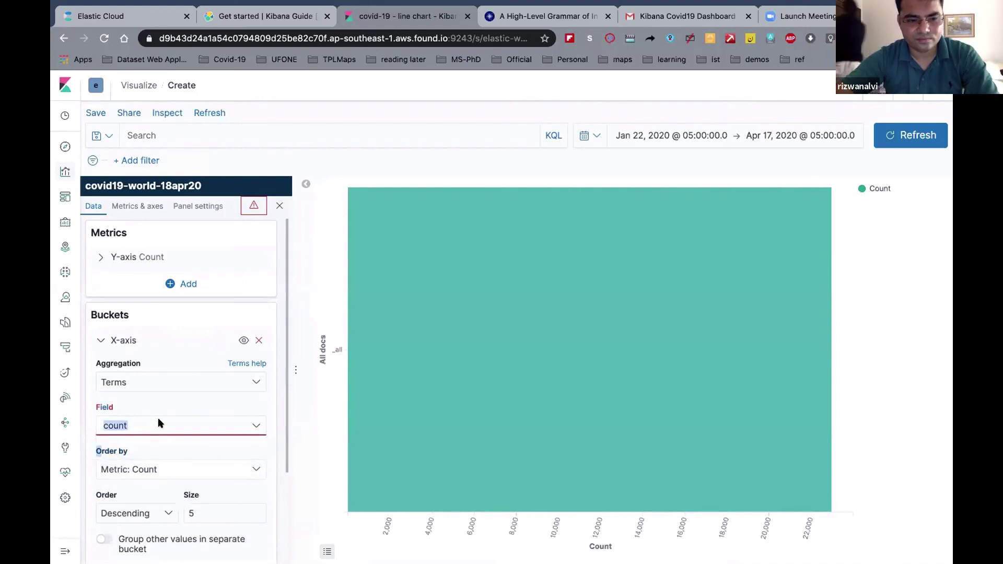
pyautogui.click(158, 423)
pyautogui.click(155, 459)
# - Set the size of the Country/Region Terms bucket to 15
pyautogui.scroll(-2, 155, 458)
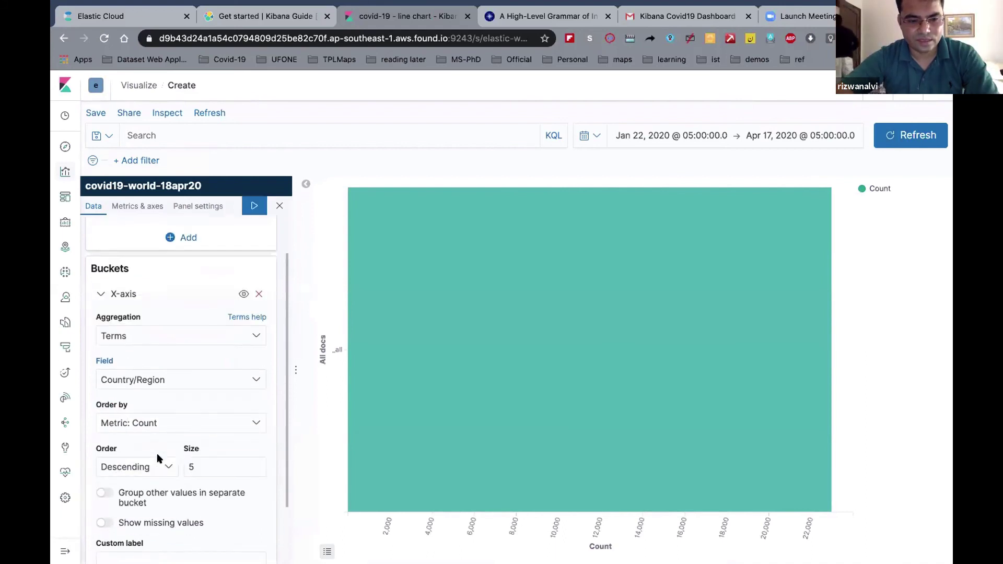
pyautogui.click(209, 470)
pyautogui.press('BackSpace')
pyautogui.write('15')
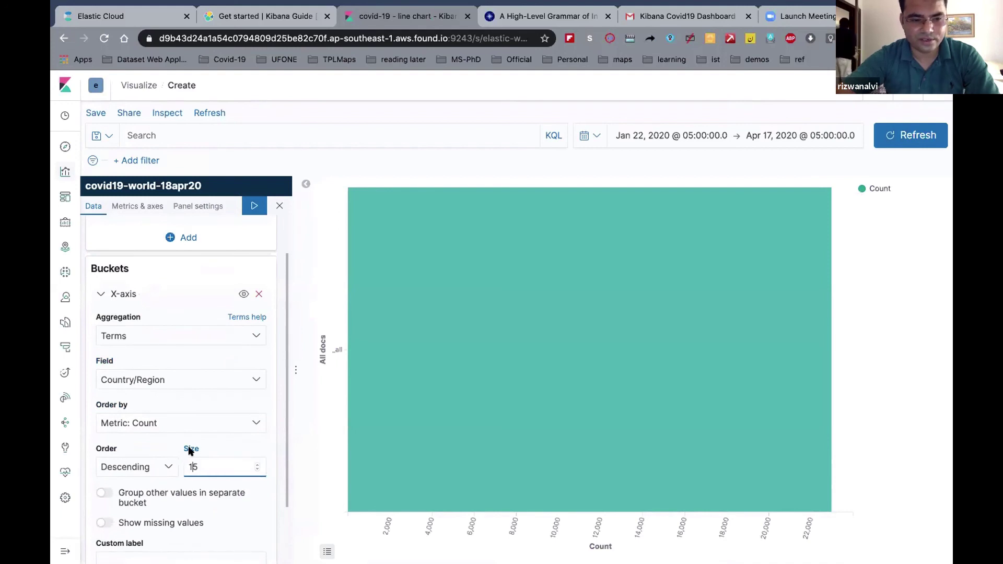
# - Set the Y-axis metric to the Sum of Confirmed with the custom label "Confirmed" and apply the changes to the chart
pyautogui.scroll(2, 192, 452)
pyautogui.click(100, 256)
pyautogui.click(137, 298)
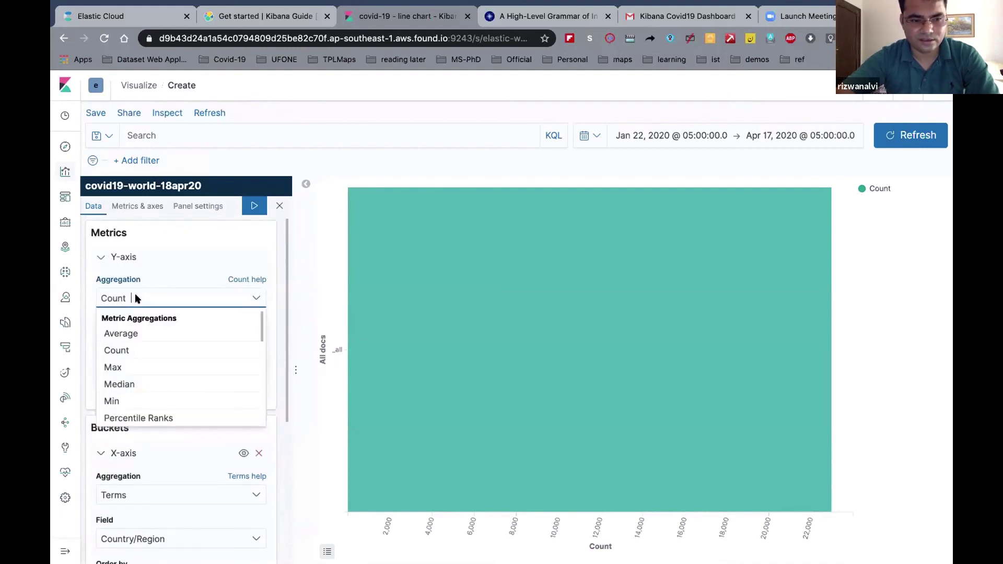
pyautogui.write('s')
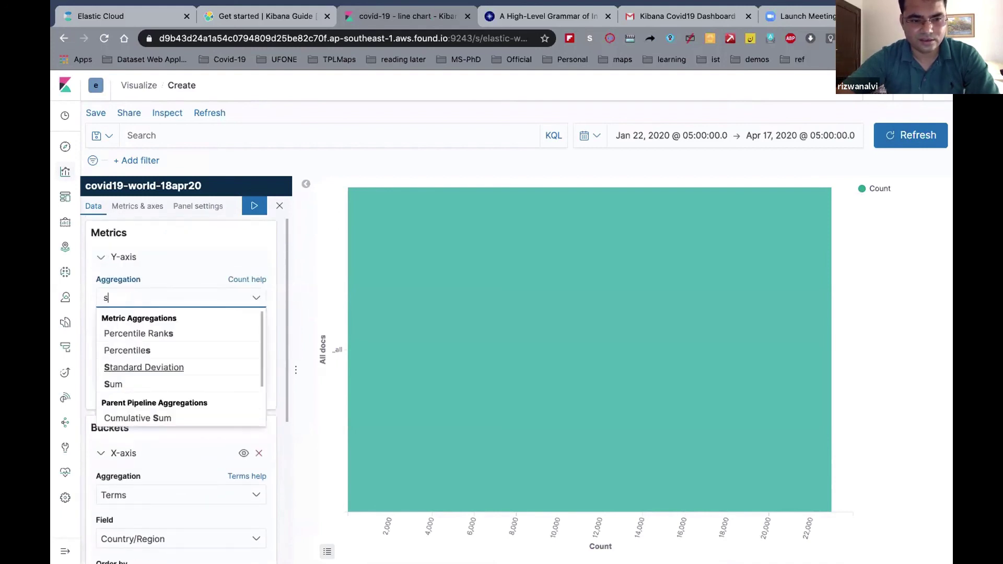
pyautogui.click(131, 381)
pyautogui.click(151, 345)
pyautogui.click(145, 374)
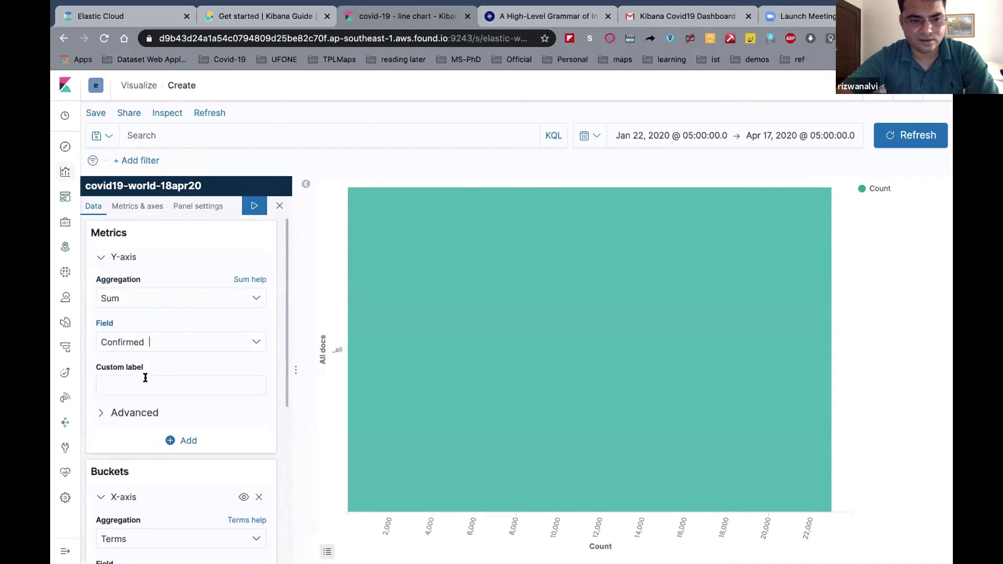
pyautogui.click(145, 377)
pyautogui.write('Confirmed')
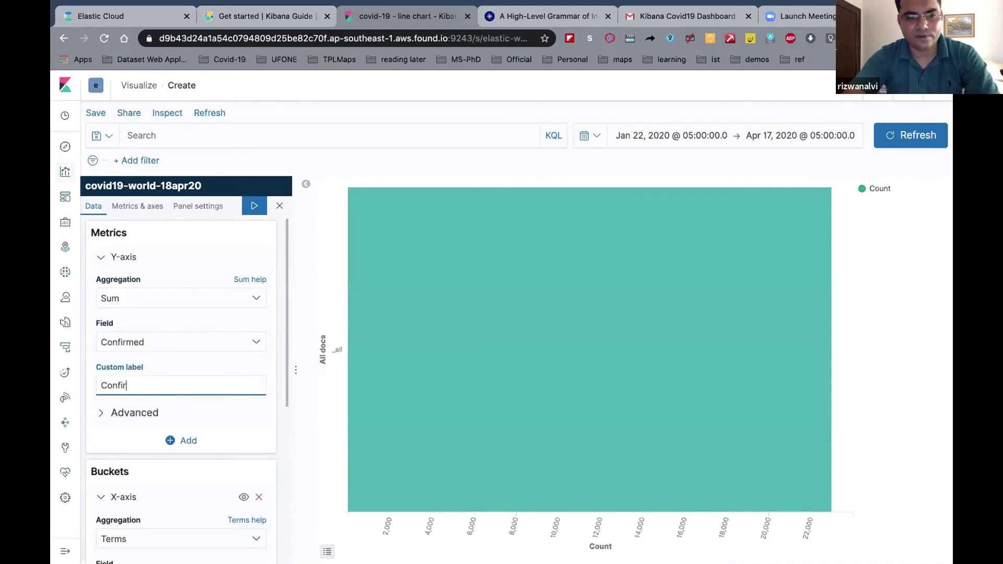
pyautogui.click(252, 206)
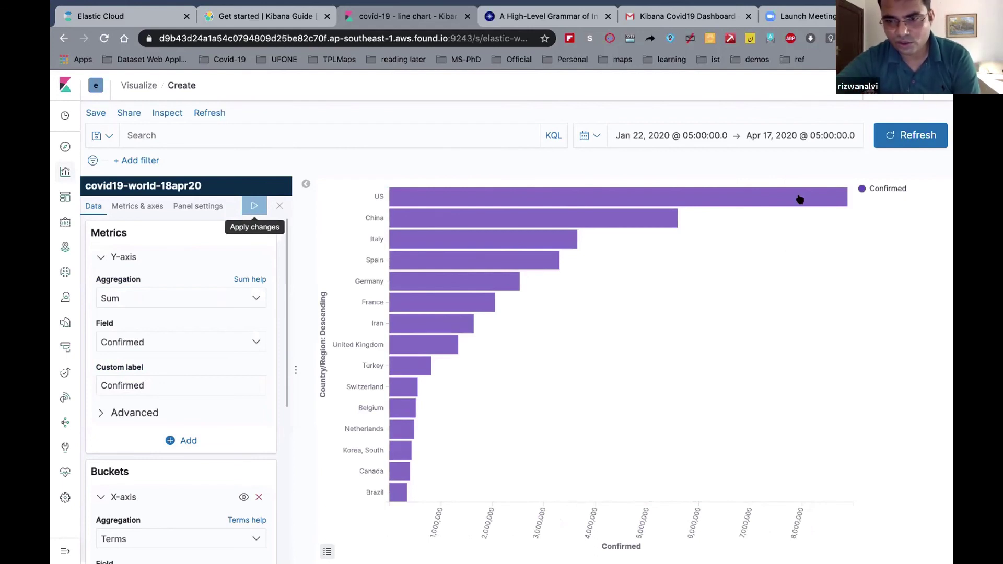
# - Change the Y-axis metric's aggregation from Sum to Serial Diff
pyautogui.moveTo(802, 195)
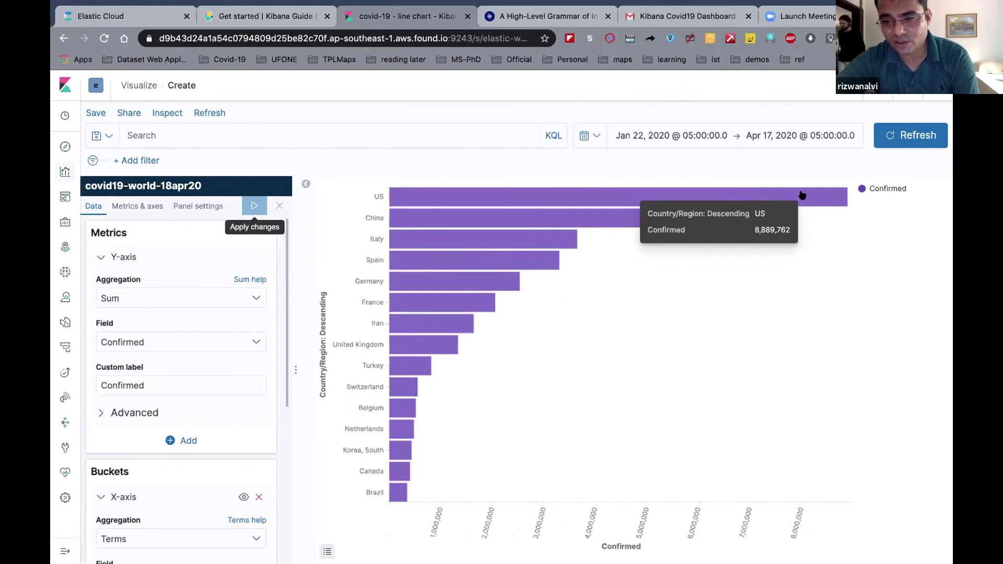
pyautogui.click(126, 288)
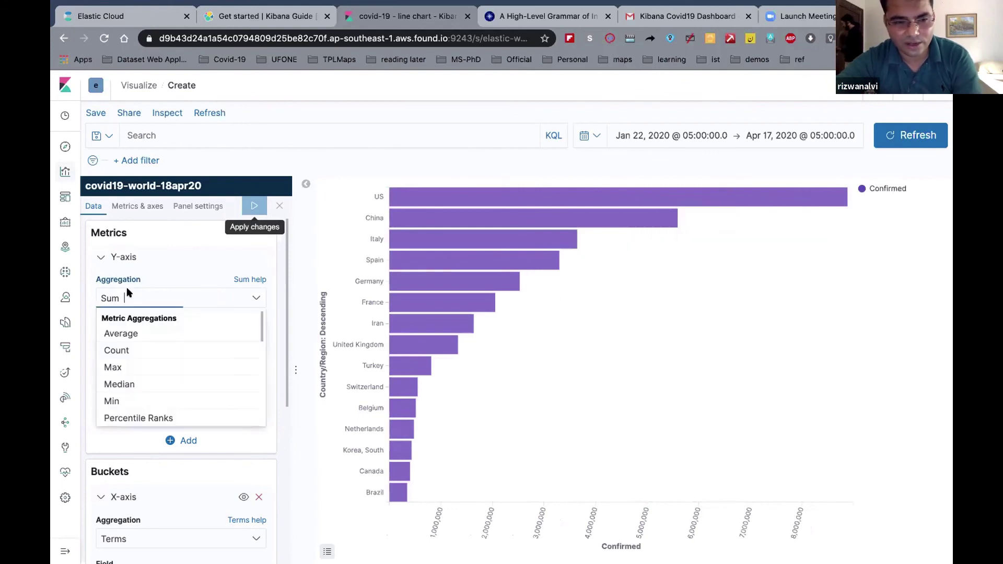
pyautogui.scroll(-3, 132, 348)
pyautogui.scroll(-4, 132, 349)
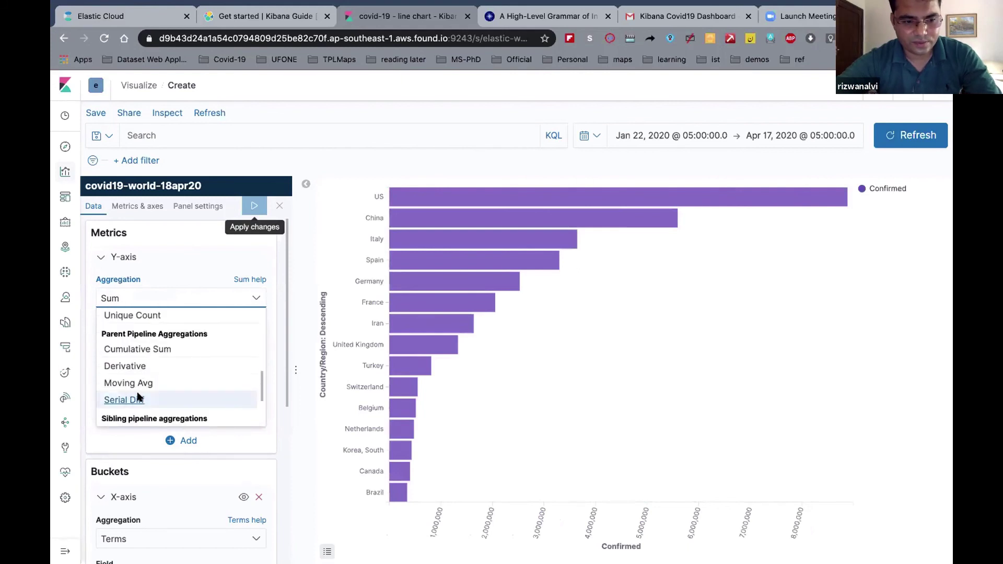
pyautogui.click(139, 399)
# - Set the Serial Diff's custom metric to the Sum aggregation of the Confirmed field
pyautogui.click(160, 387)
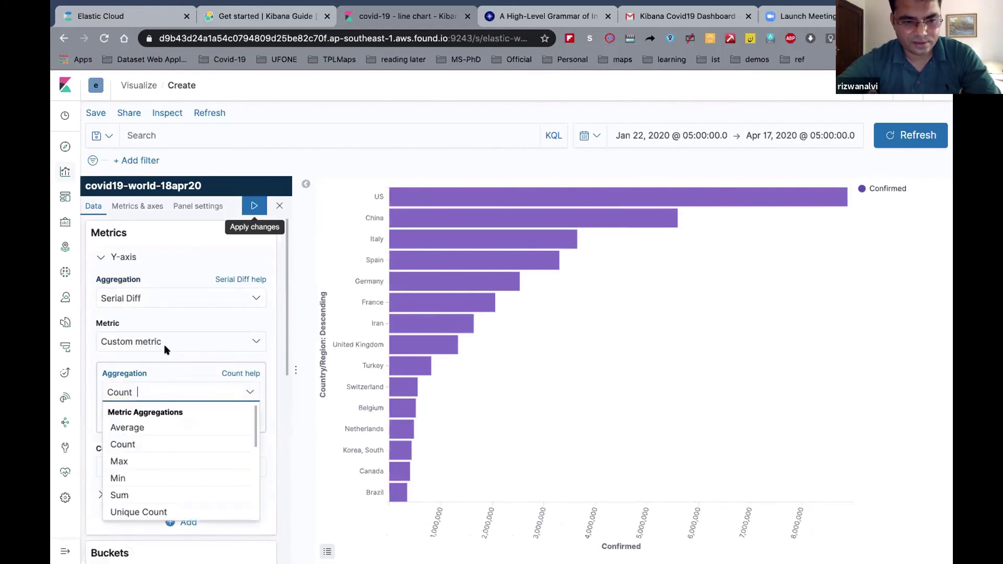
pyautogui.click(169, 341)
pyautogui.click(158, 383)
pyautogui.click(157, 386)
pyautogui.write('s')
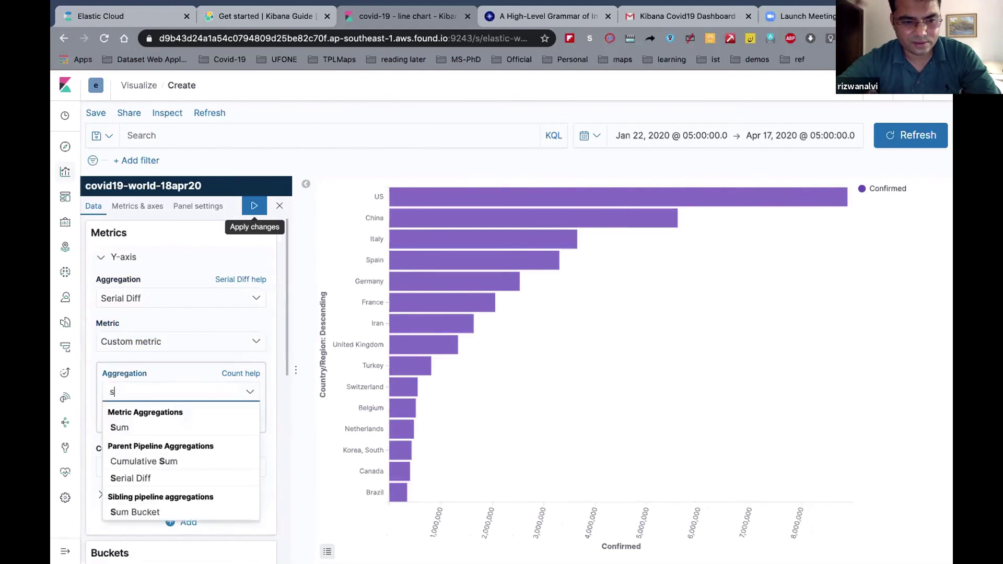
pyautogui.click(148, 429)
pyautogui.click(147, 437)
pyautogui.click(146, 469)
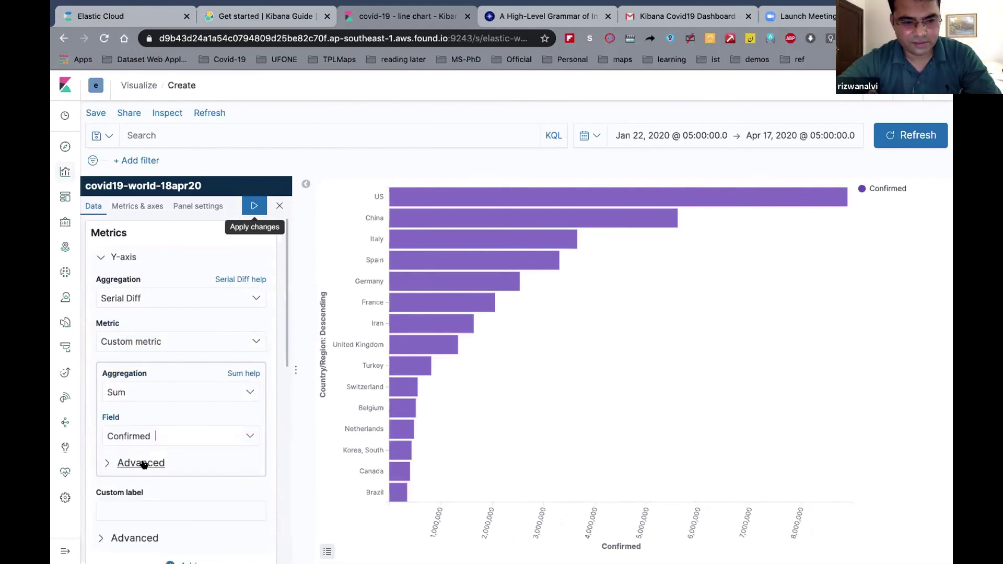
# - Add a Split series sub-bucket that uses a Date Histogram aggregation on the Date field
pyautogui.scroll(-3, 188, 400)
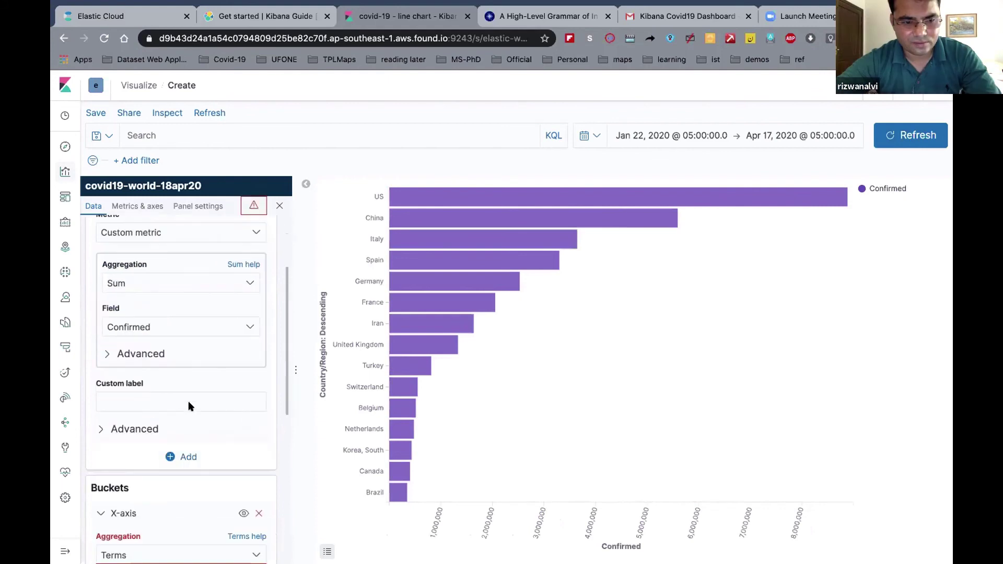
pyautogui.scroll(-3, 188, 407)
pyautogui.click(156, 373)
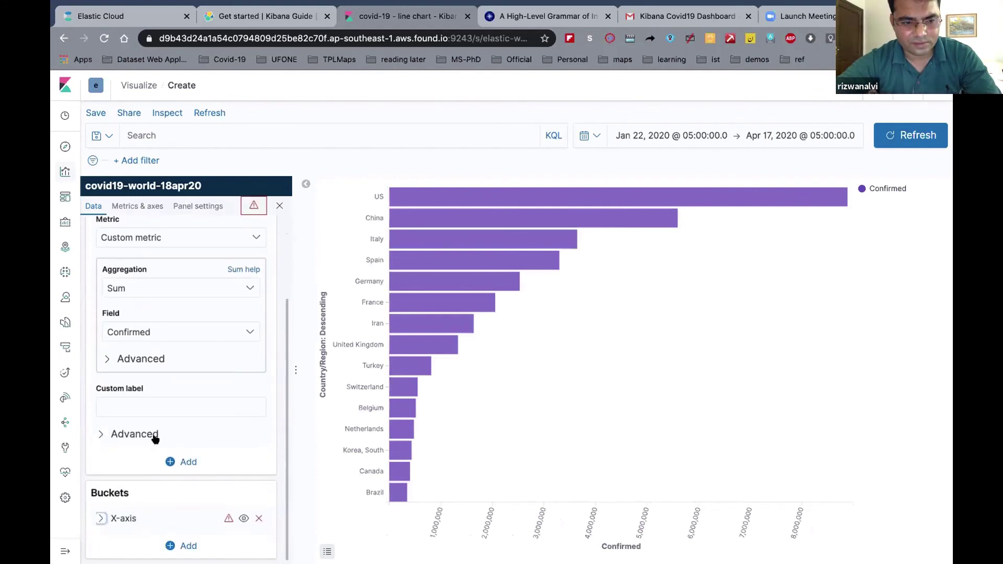
pyautogui.click(180, 546)
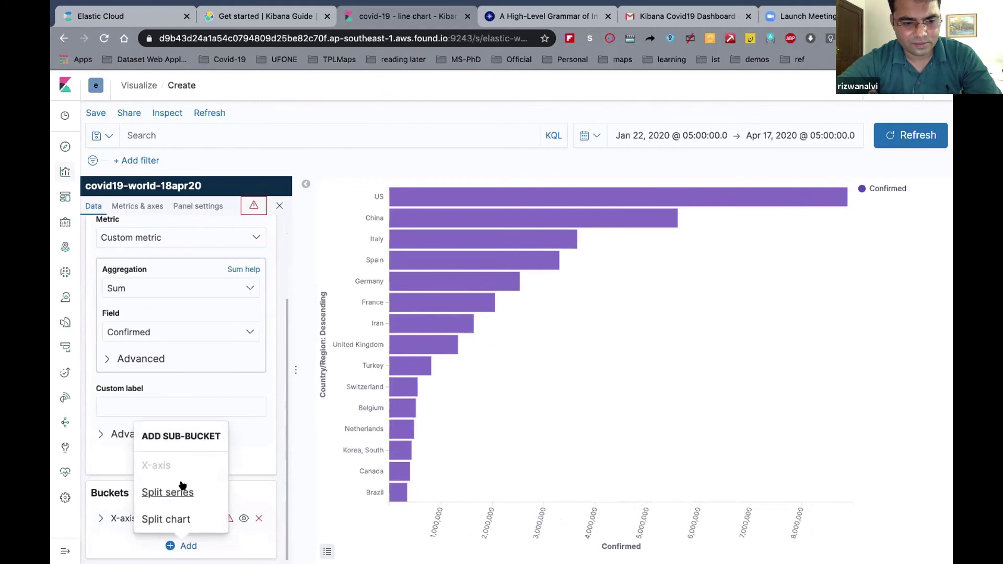
pyautogui.click(173, 489)
pyautogui.click(179, 510)
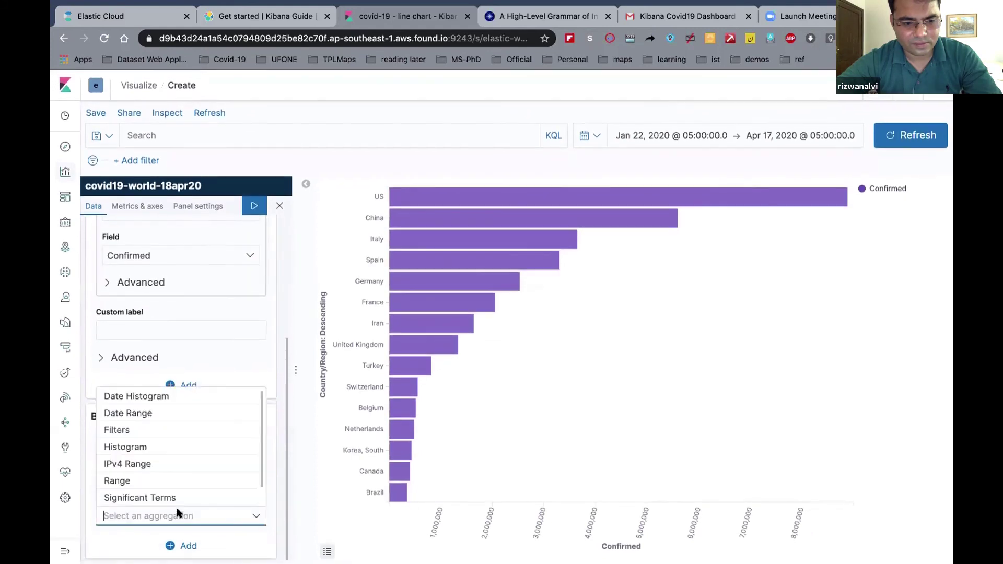
pyautogui.click(154, 400)
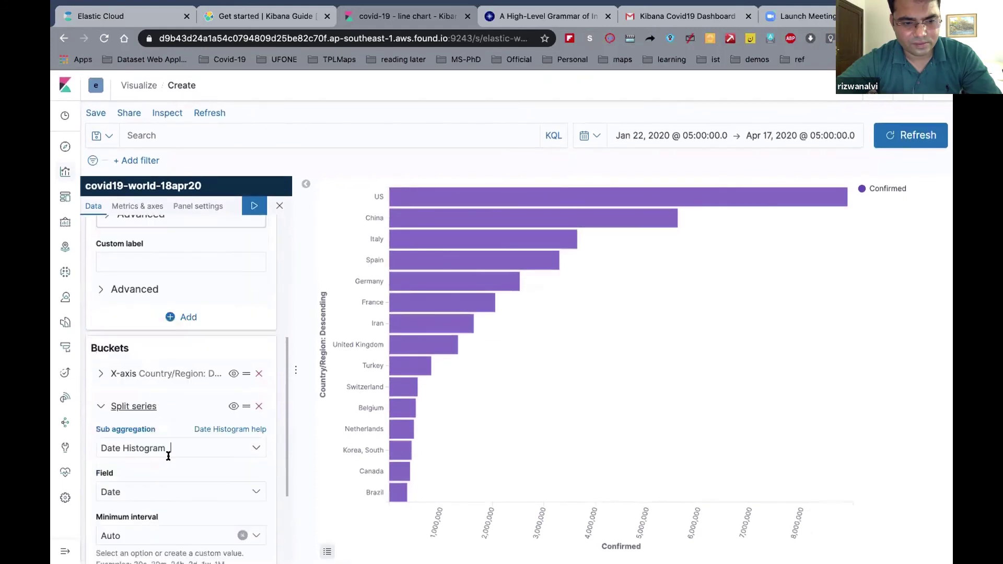
# - Set the Split series' minimum interval to Daily and apply the changes to the bar chart
pyautogui.click(179, 536)
pyautogui.click(157, 500)
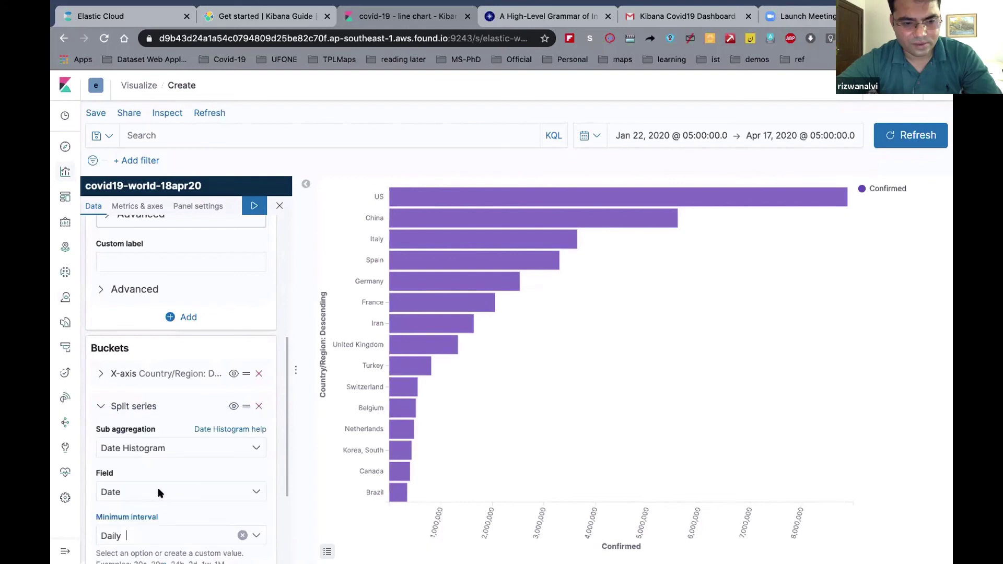
pyautogui.click(253, 204)
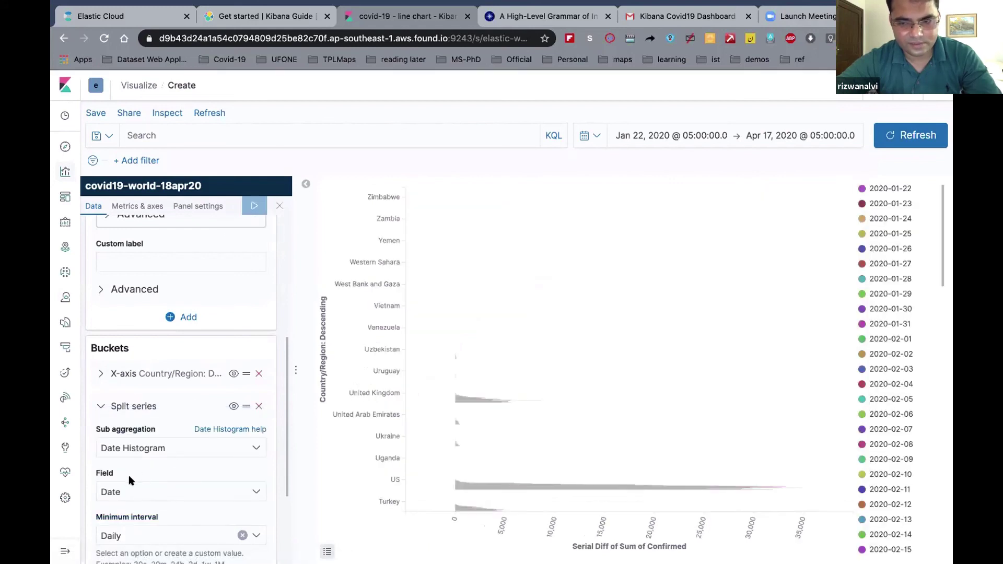
# - Reorder the buckets so the daily Date Split series comes before the Country/Region X-axis
pyautogui.click(100, 407)
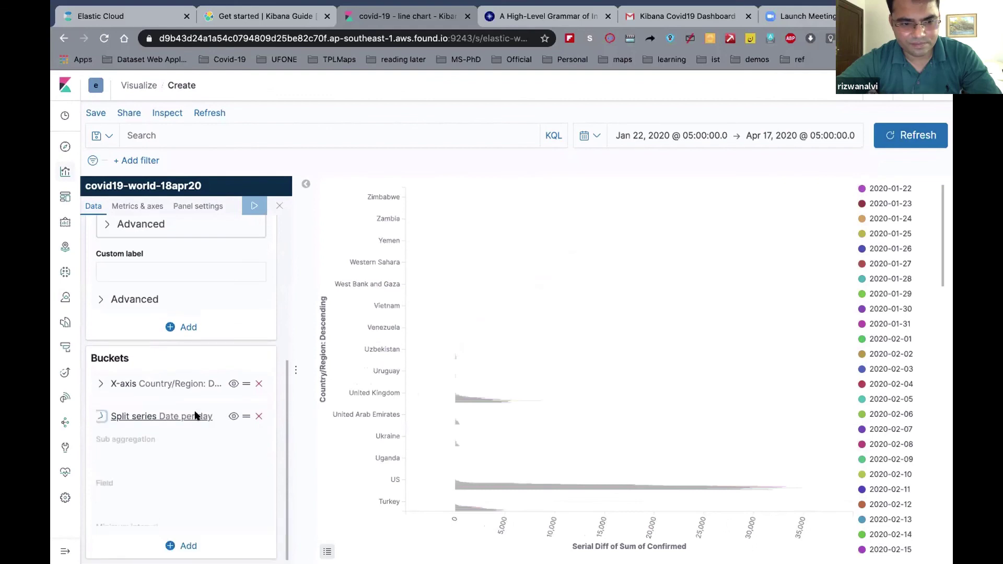
pyautogui.moveTo(246, 517); pyautogui.dragTo(245, 483)
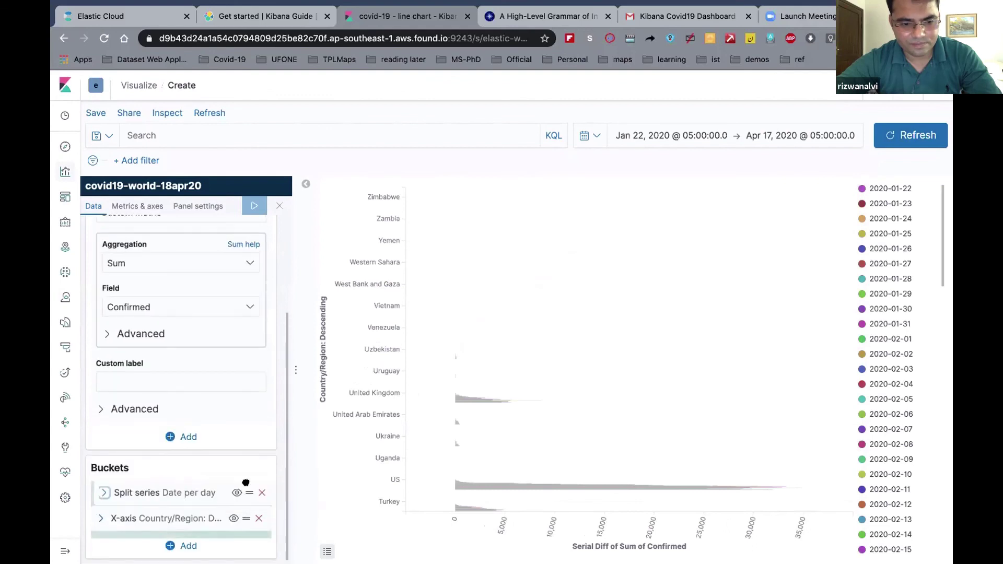
pyautogui.moveTo(237, 337); pyautogui.dragTo(230, 329)
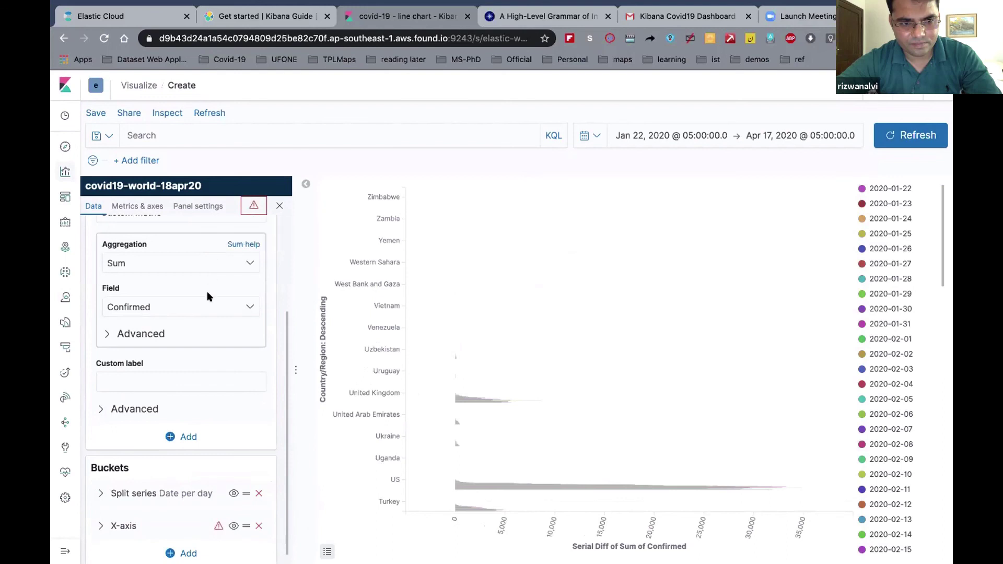
# - Change the Y-axis metric to the Sum aggregation of the Confirmed field and apply the changes to the chart
pyautogui.scroll(2, 207, 296)
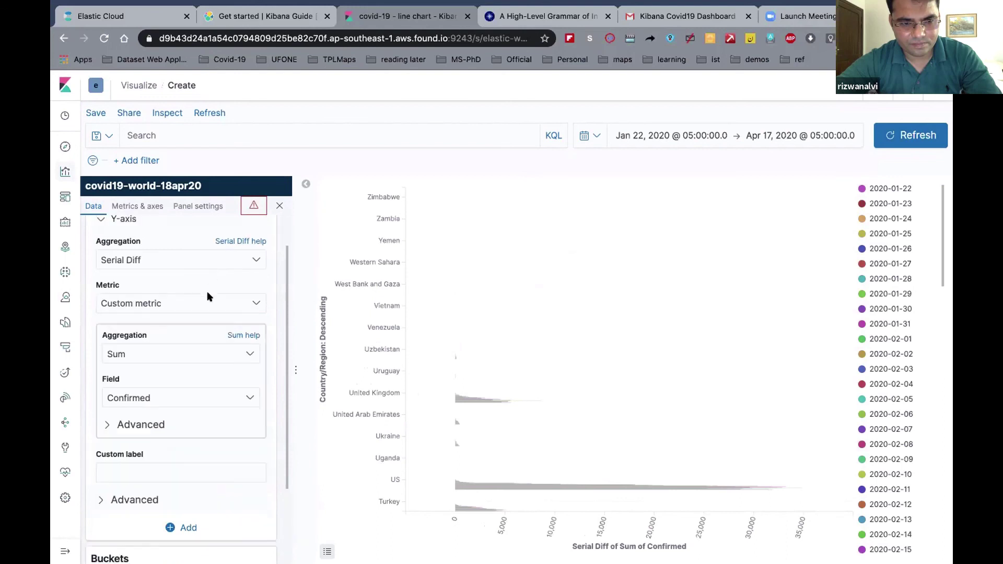
pyautogui.click(194, 262)
pyautogui.write('s')
pyautogui.click(153, 342)
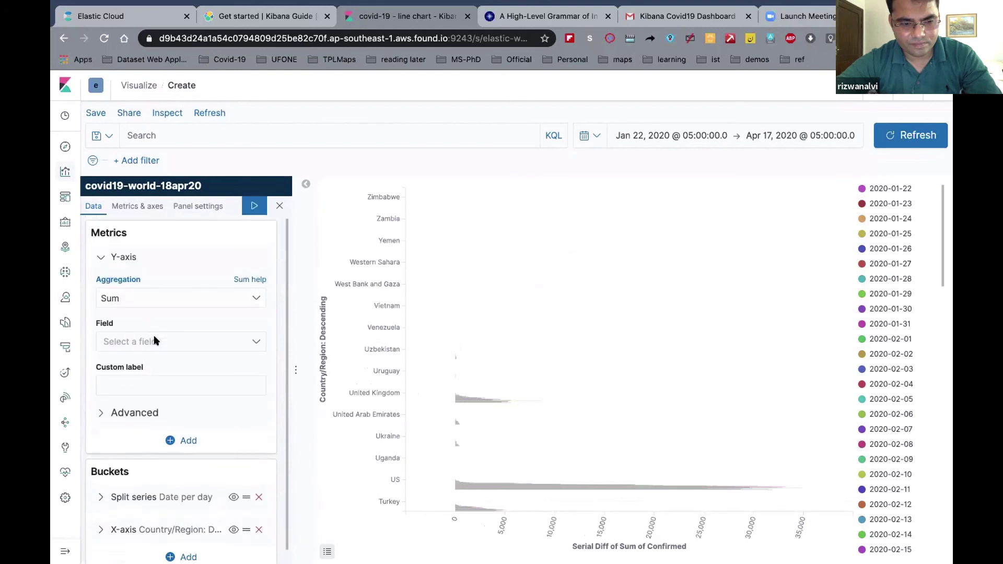
pyautogui.click(154, 340)
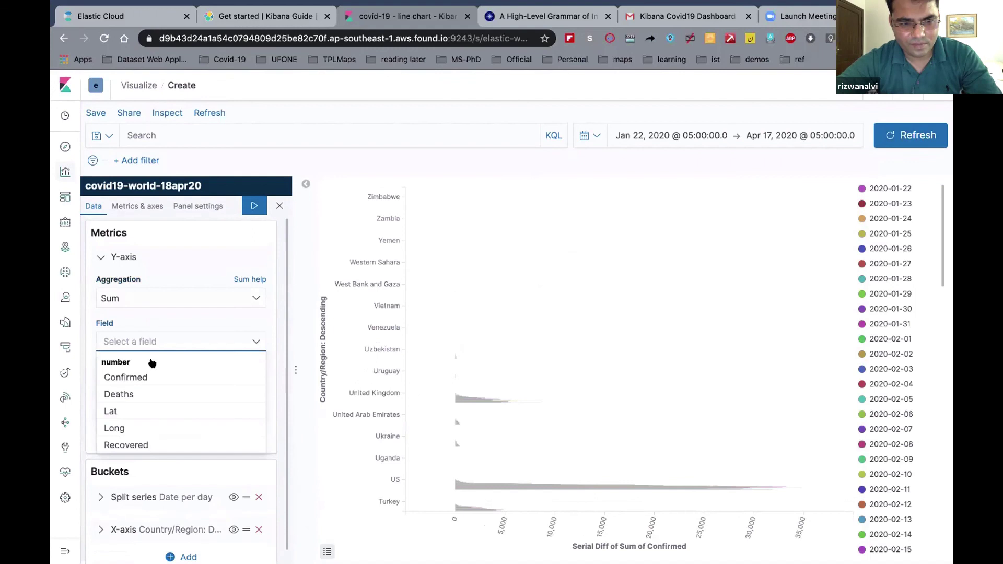
pyautogui.click(125, 377)
pyautogui.click(254, 205)
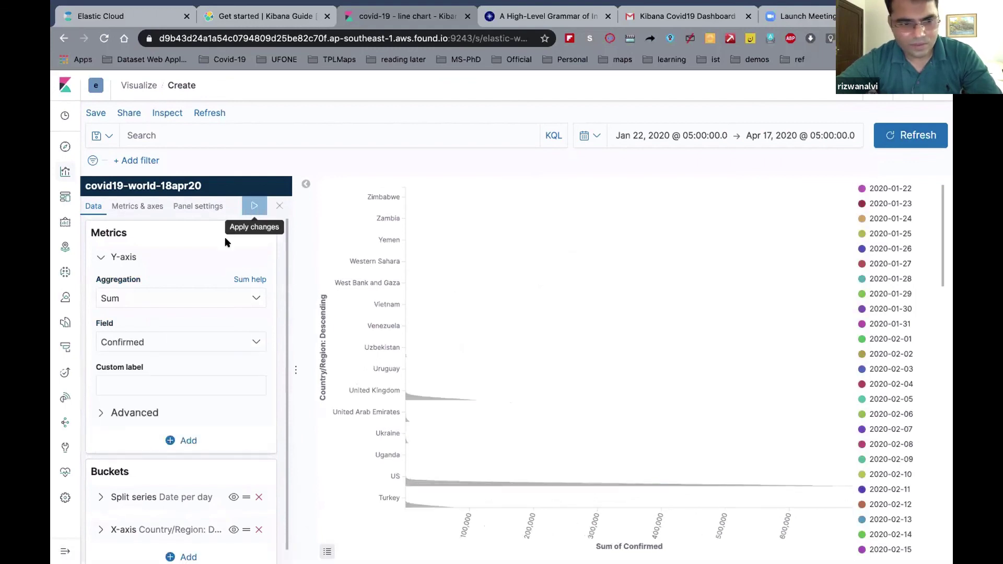
pyautogui.scroll(-1, 201, 289)
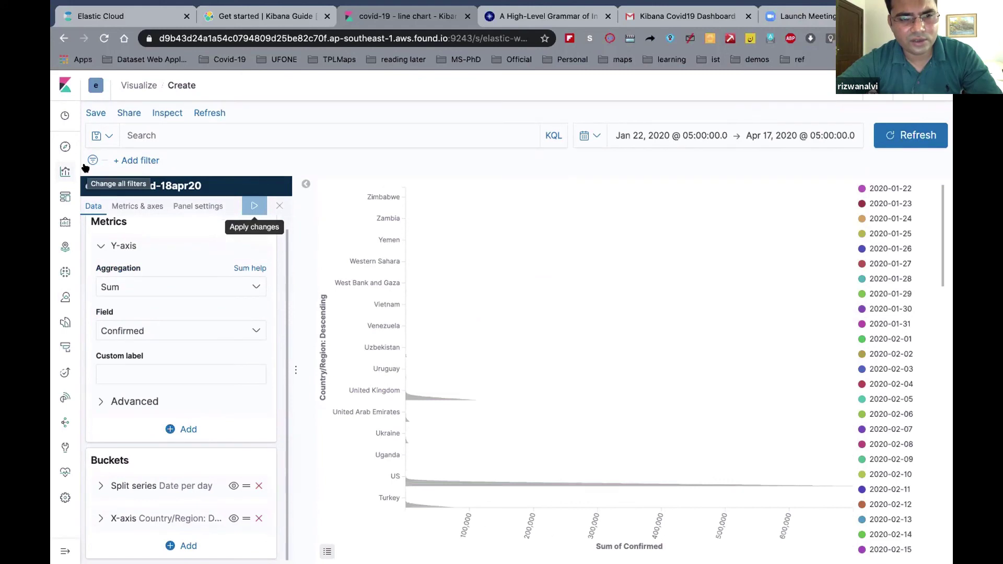
# - Create a new map and configure a Documents layer source using the covid19-world-18apr20 index pattern
pyautogui.click(66, 249)
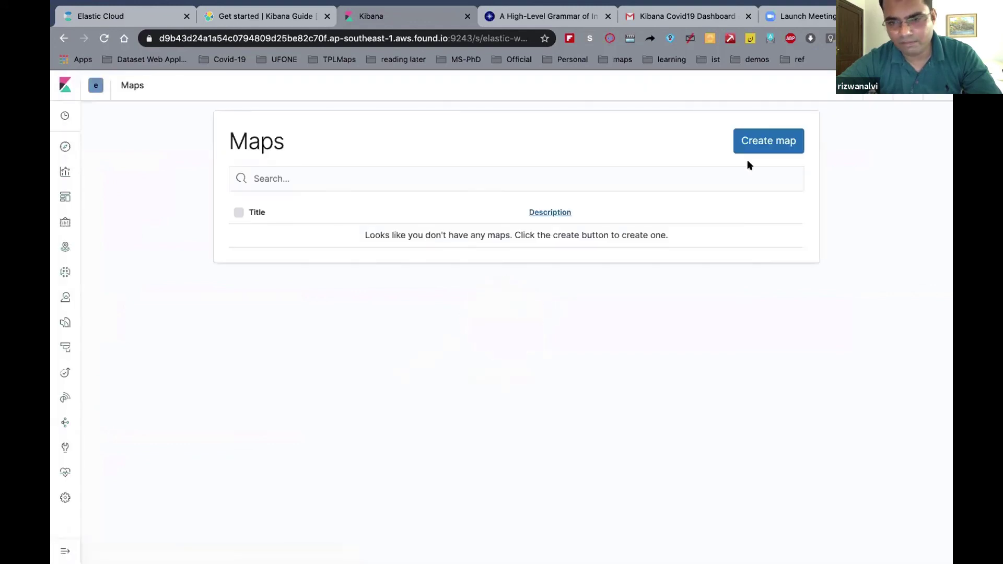
pyautogui.click(766, 138)
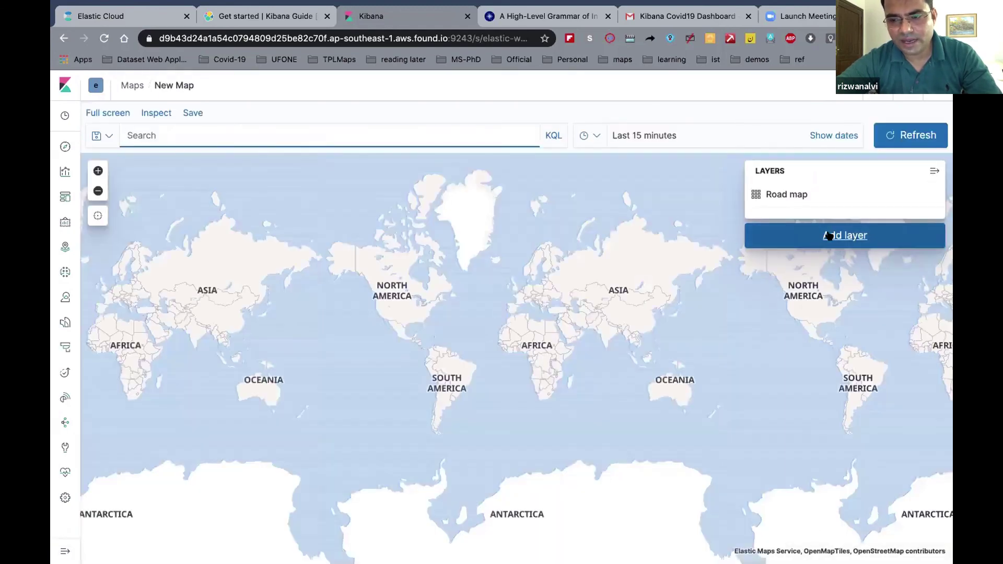
pyautogui.click(829, 236)
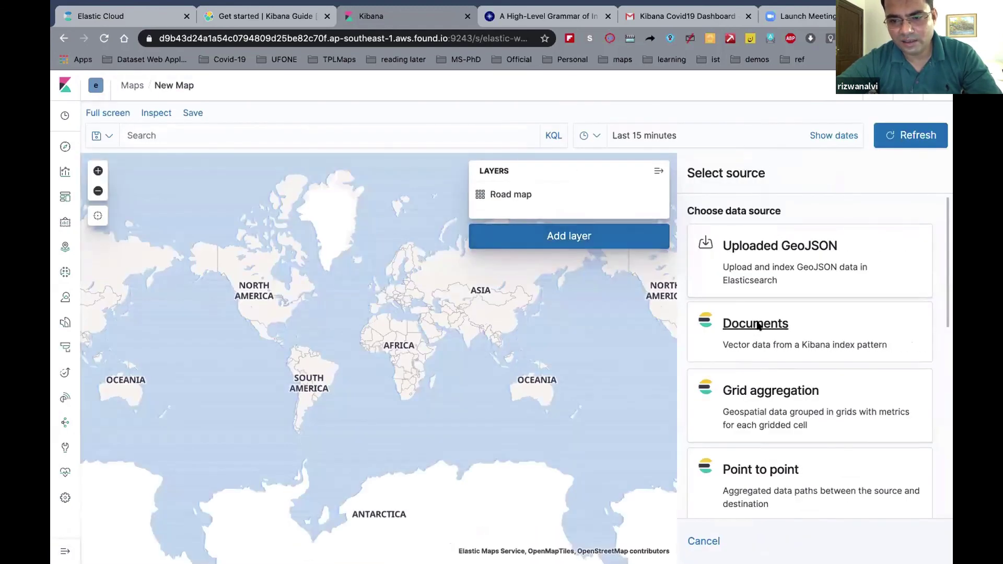
pyautogui.click(757, 324)
pyautogui.click(751, 260)
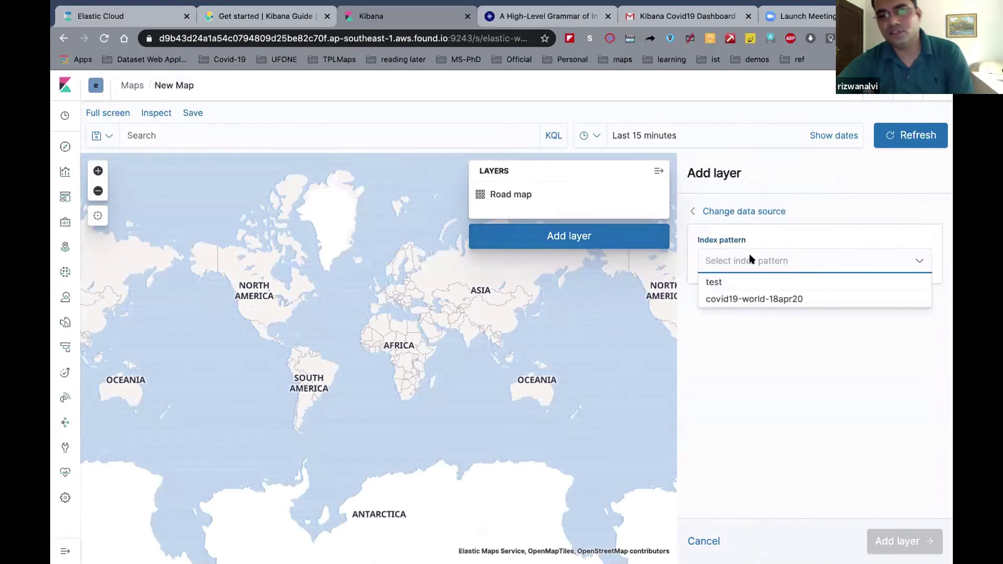
pyautogui.click(731, 297)
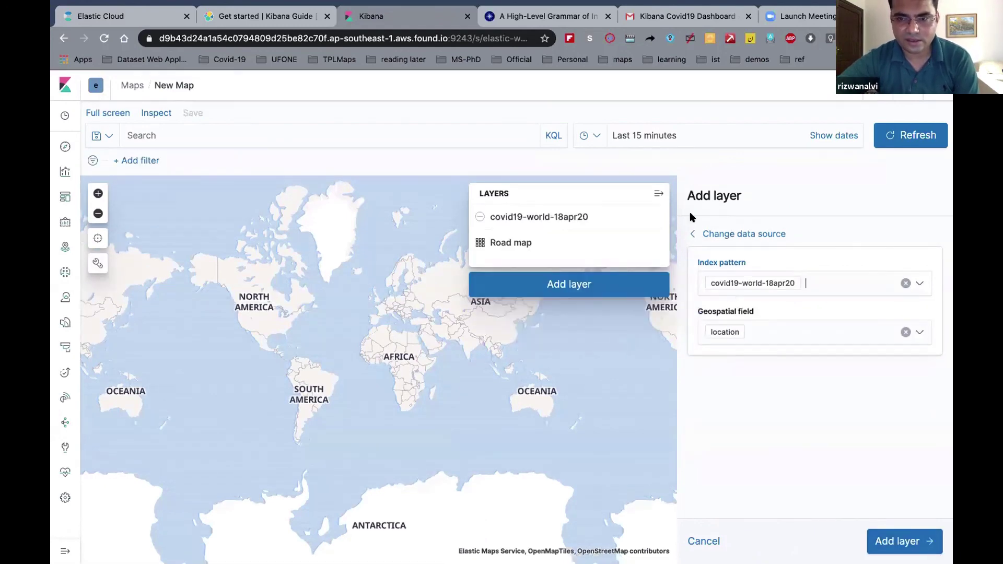
# - Set the map's time range to start 35 days ago and apply it
pyautogui.click(662, 129)
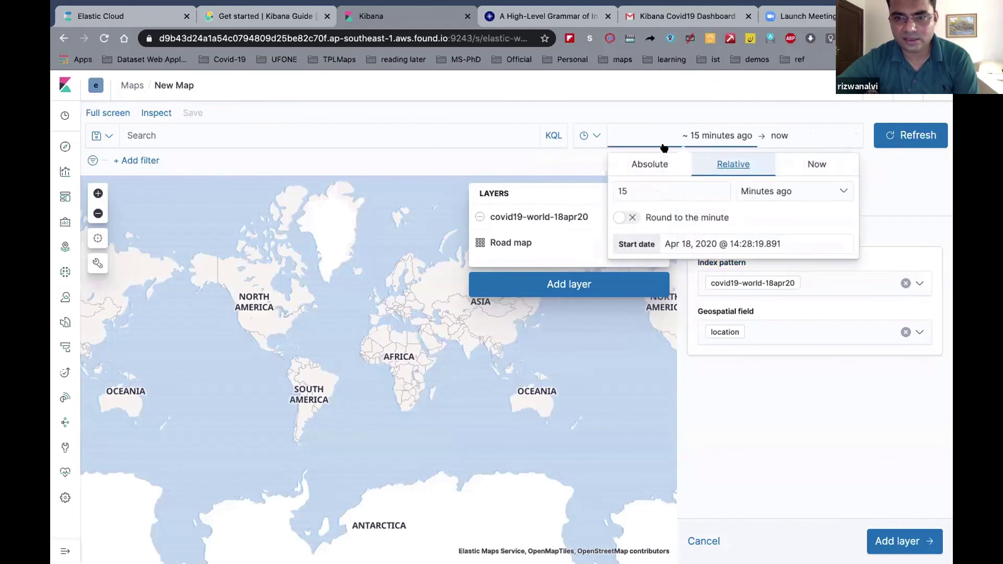
pyautogui.click(684, 187)
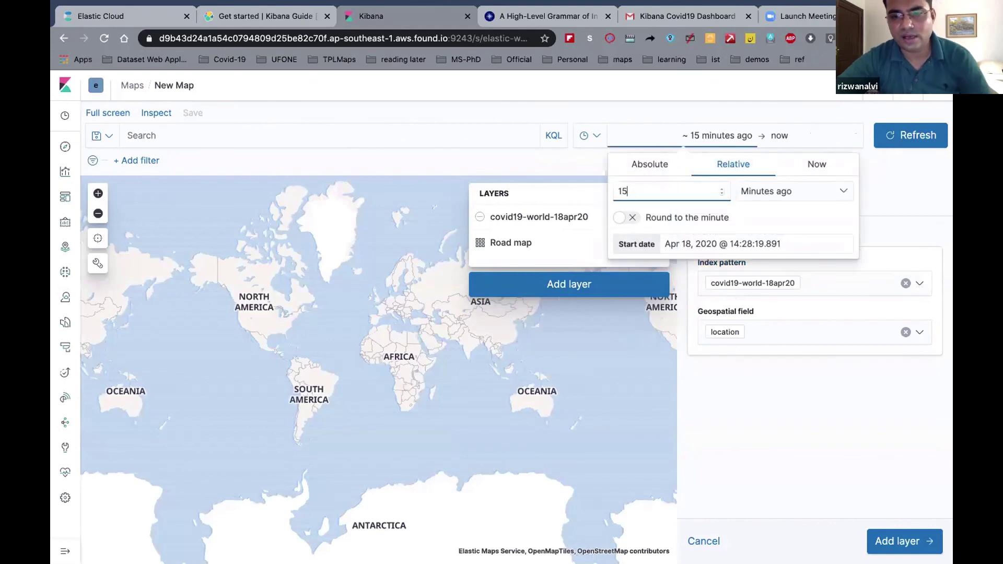
pyautogui.press('BackSpace')
pyautogui.press('BackSpace')
pyautogui.write('35')
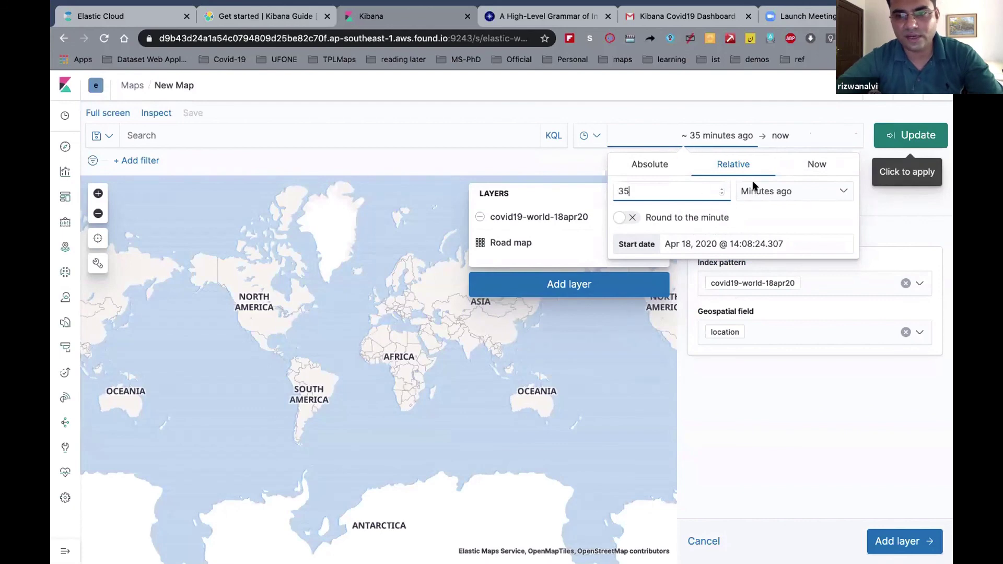
pyautogui.click(756, 191)
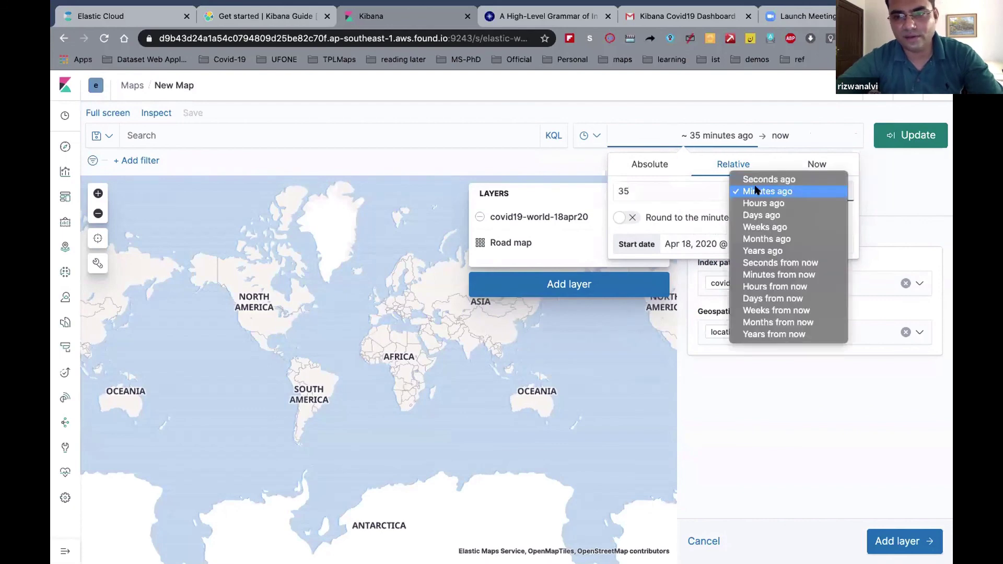
pyautogui.click(756, 215)
pyautogui.click(898, 131)
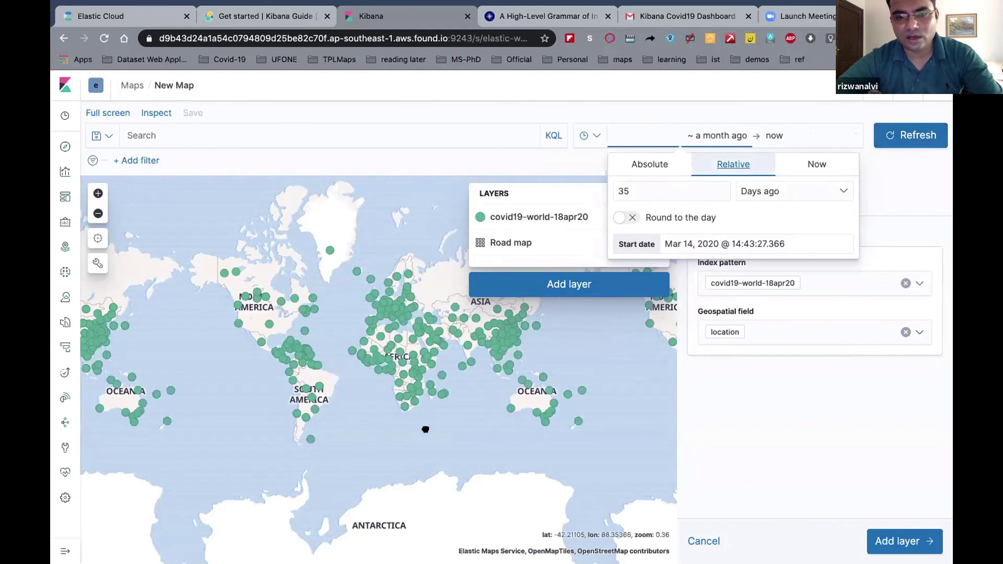
# - Add the configured documents layer to the map and name it "Confirmed Cased"
pyautogui.moveTo(425, 429); pyautogui.dragTo(401, 452)
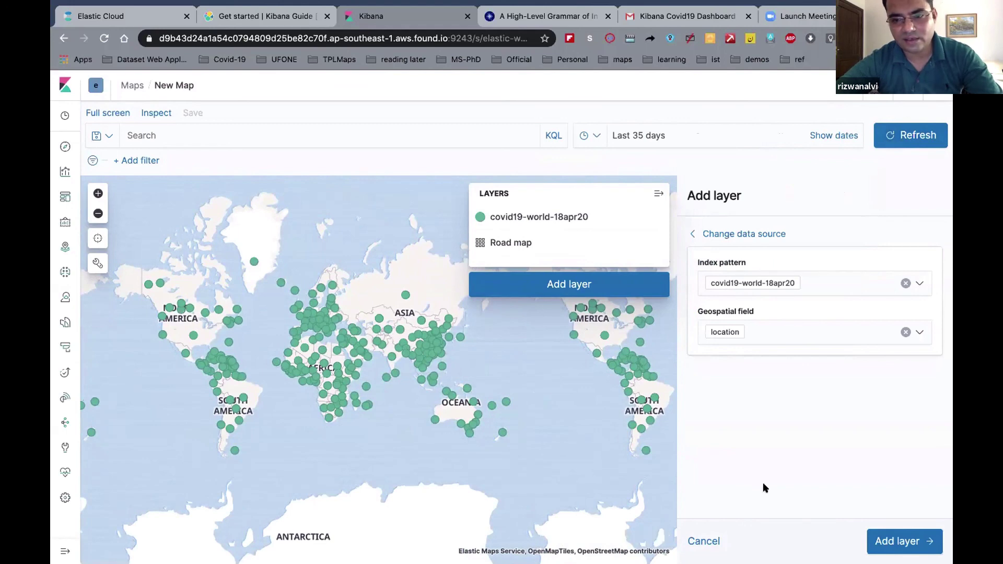
pyautogui.click(879, 539)
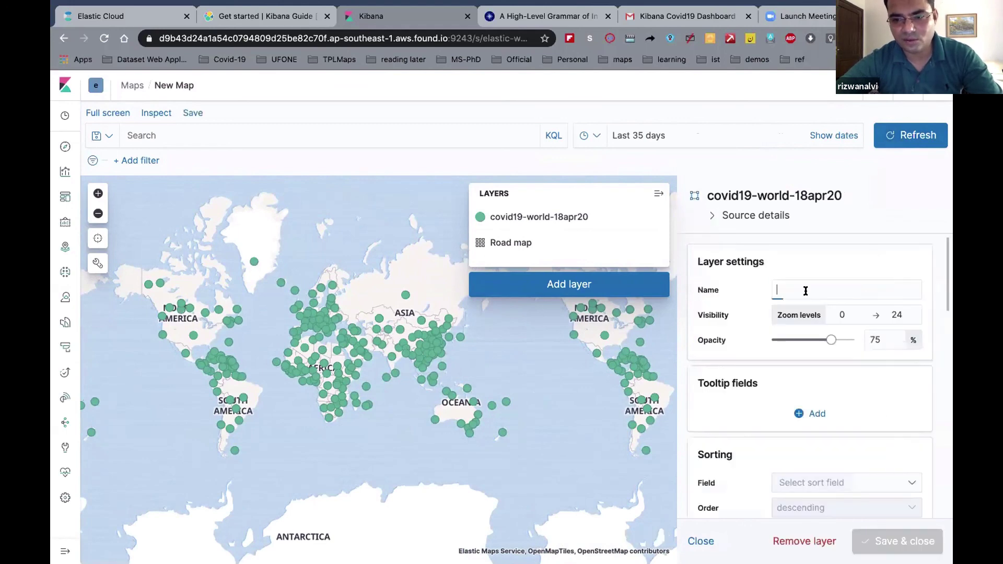
pyautogui.click(805, 290)
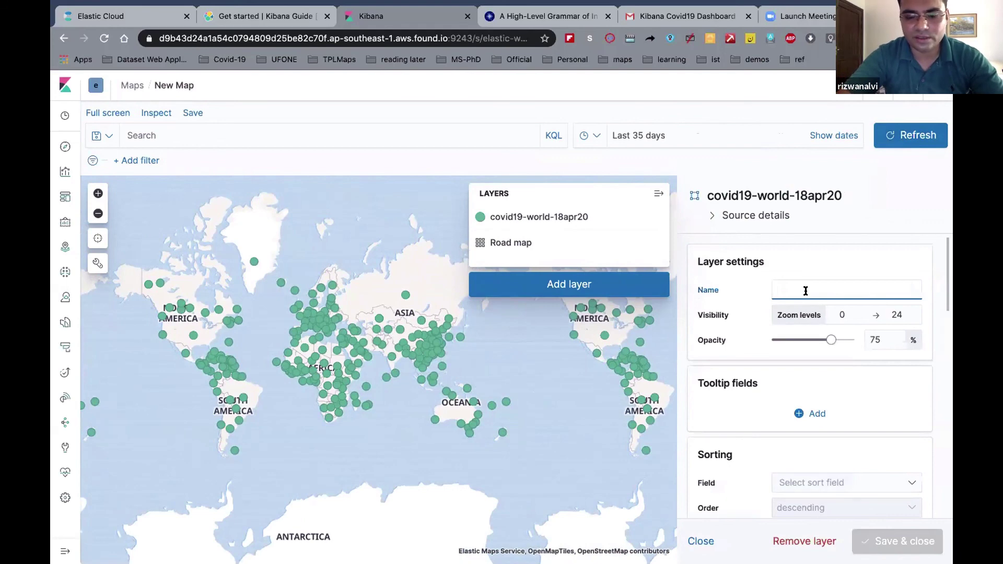
pyautogui.write('Cinfirm')
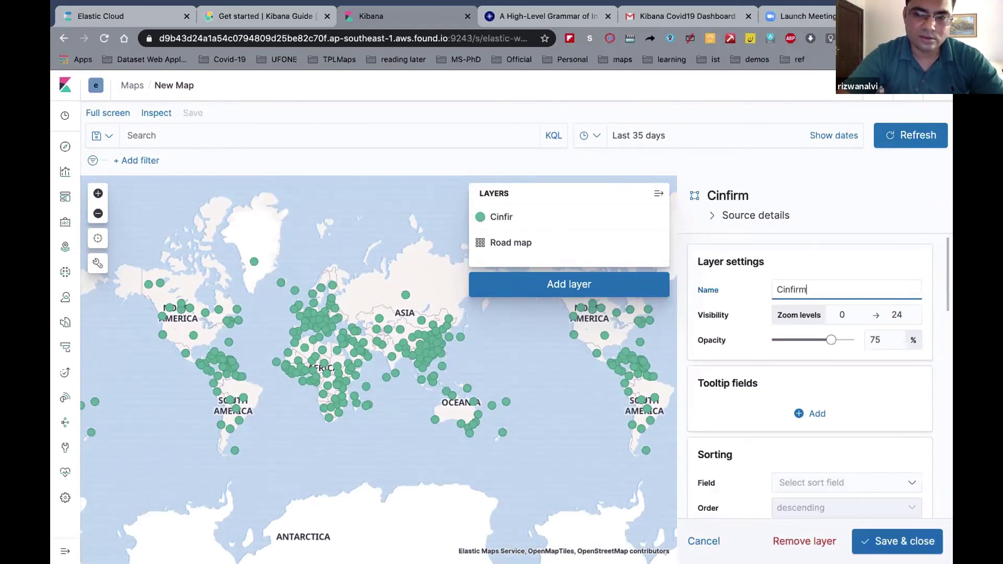
pyautogui.press('BackSpace')
pyautogui.press('BackSpace')
pyautogui.press('BackSpace')
pyautogui.press('BackSpace')
pyautogui.press('BackSpace')
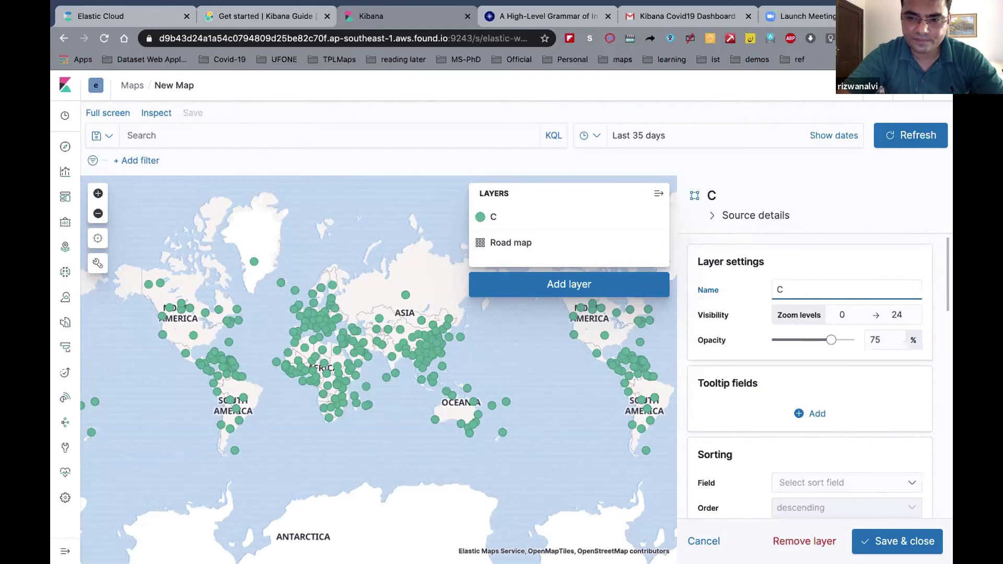
pyautogui.write('onfirmed')
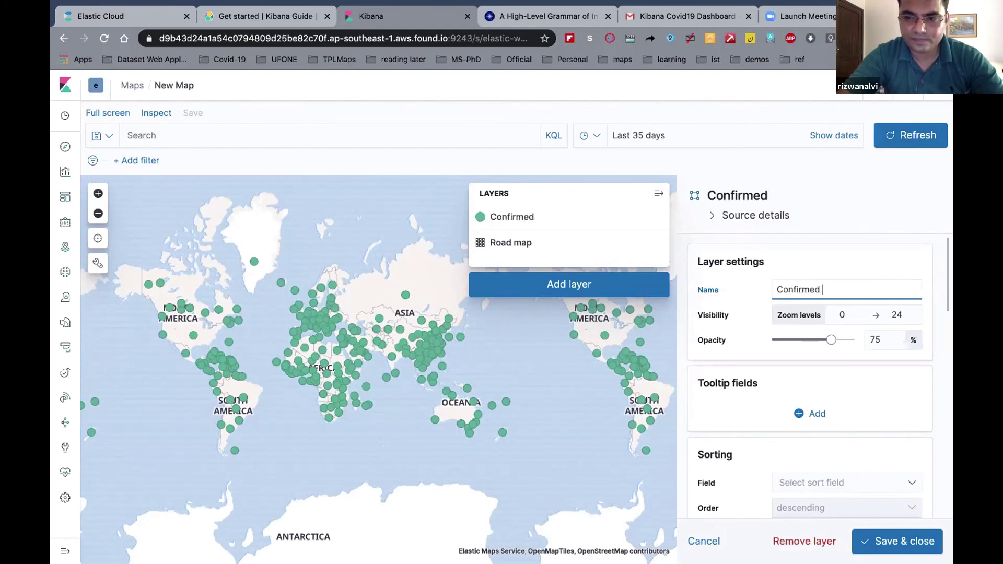
pyautogui.write(' Cased')
# - Set the layer style's fixed symbol size to 1 px
pyautogui.scroll(-1, 787, 350)
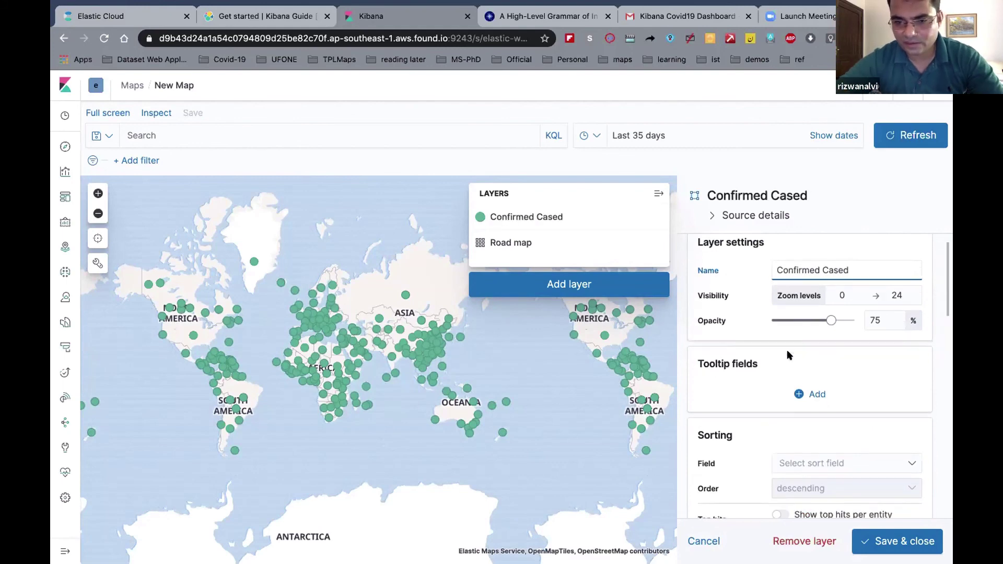
pyautogui.scroll(-10, 789, 355)
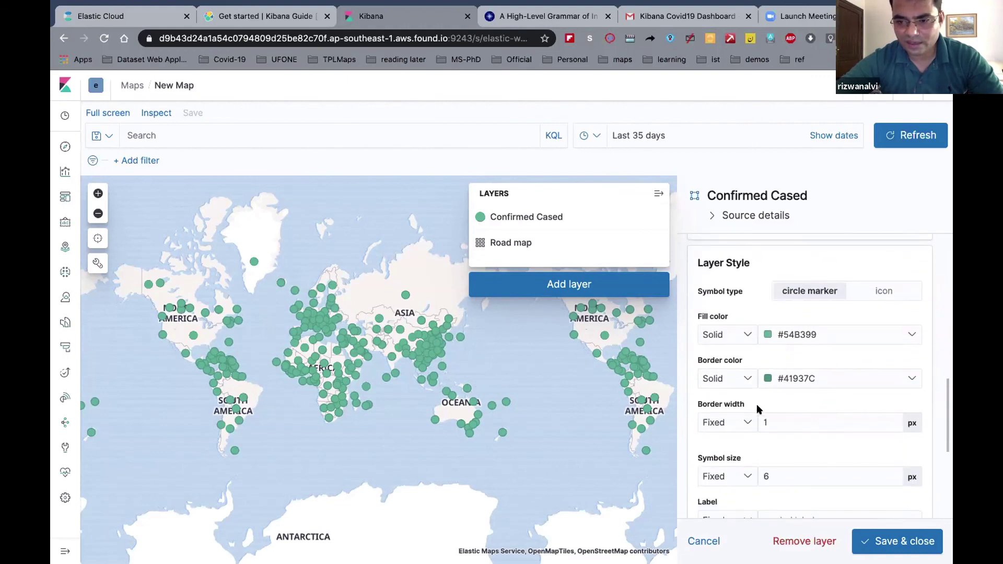
pyautogui.scroll(-2, 758, 409)
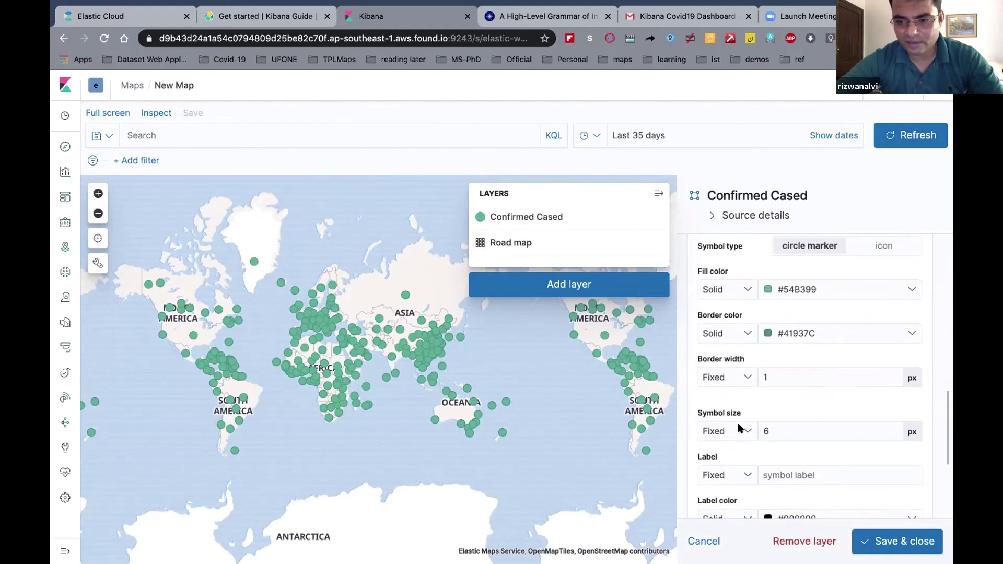
pyautogui.click(769, 430)
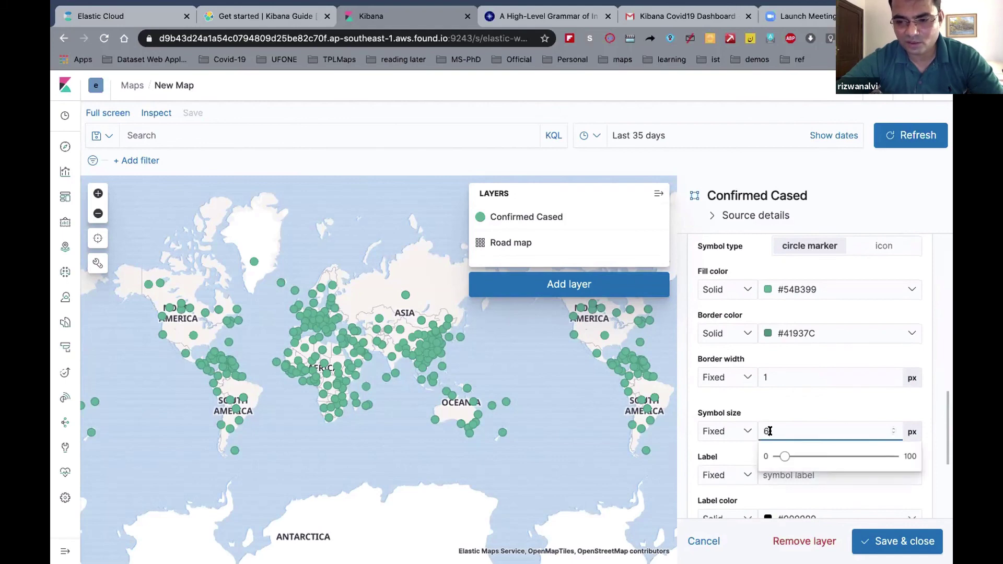
pyautogui.press('BackSpace')
pyautogui.write('5')
pyautogui.press('BackSpace')
pyautogui.write('1')
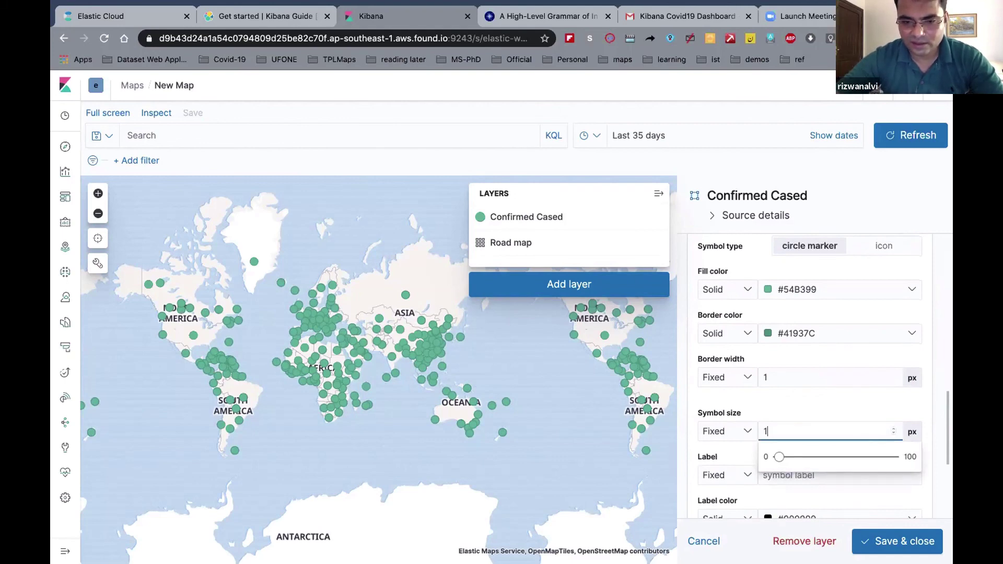
# - Switch the layer's symbol size to By value, based on the Confirmed field
pyautogui.click(739, 428)
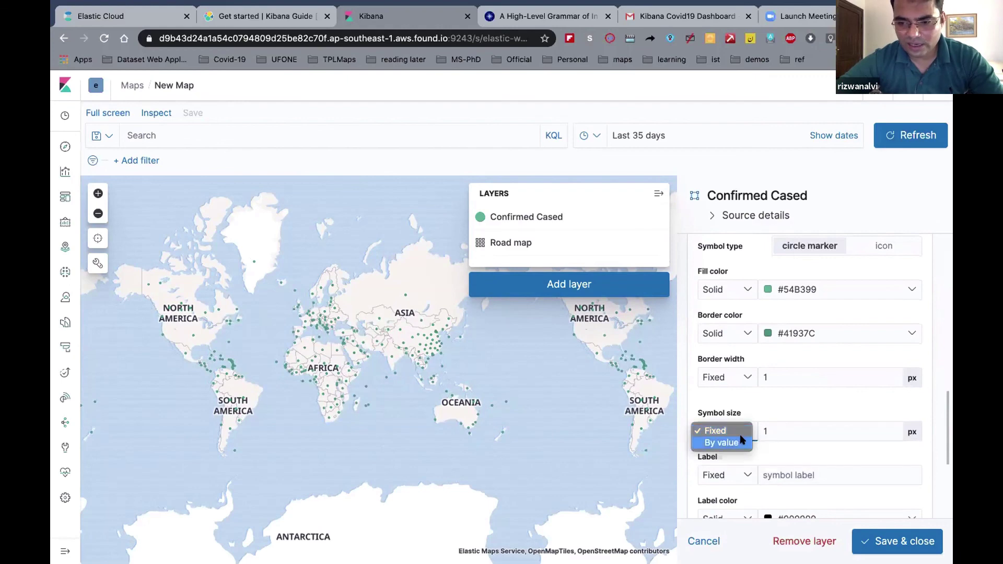
pyautogui.click(740, 441)
pyautogui.click(787, 430)
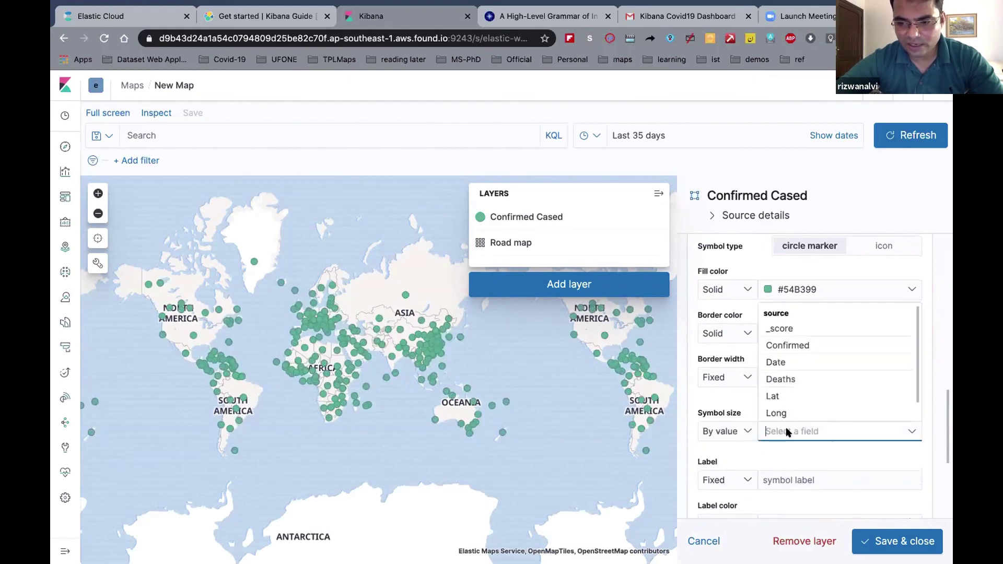
pyautogui.click(794, 347)
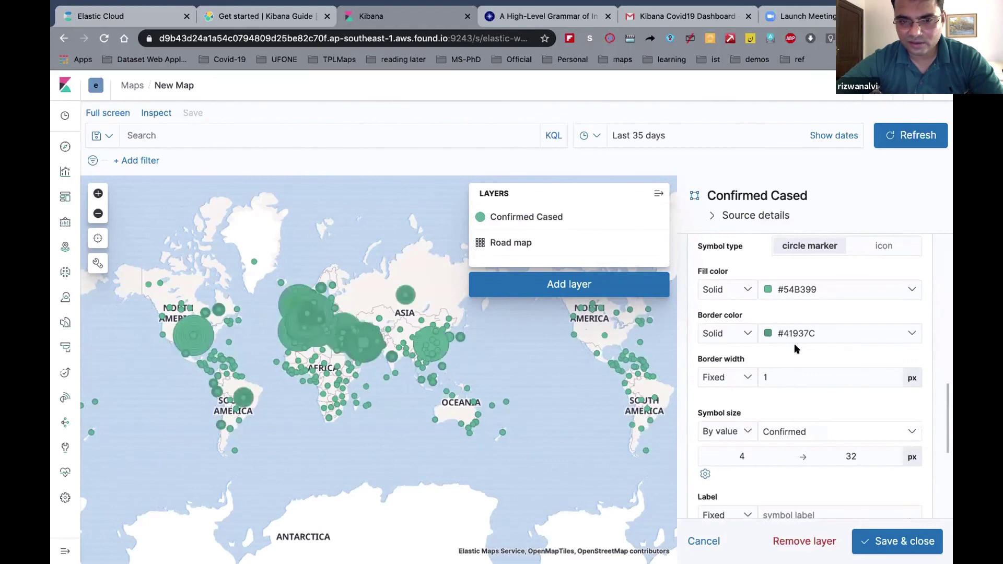
# - Set the maximum of the symbol size range to 30 px
pyautogui.click(853, 458)
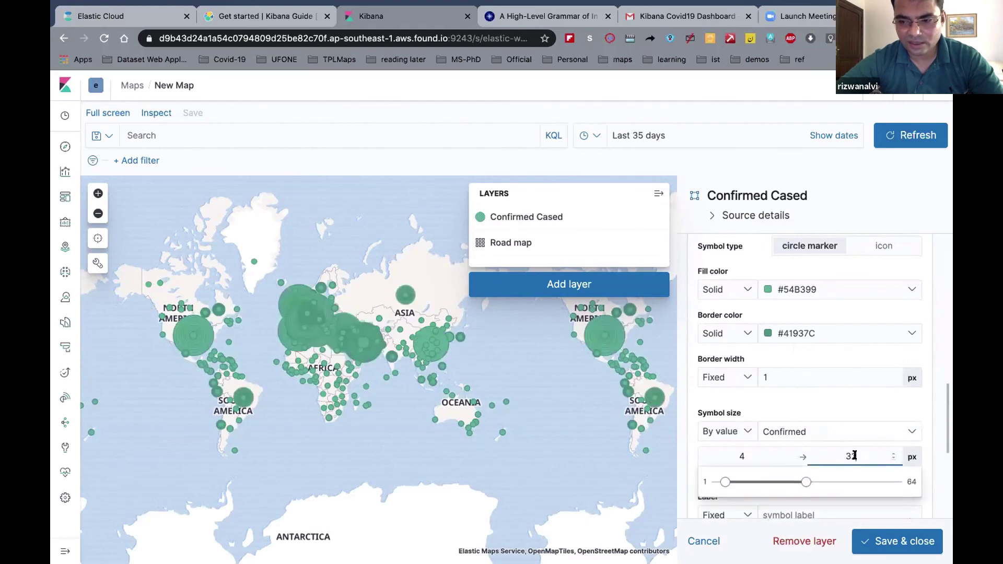
pyautogui.press('BackSpace')
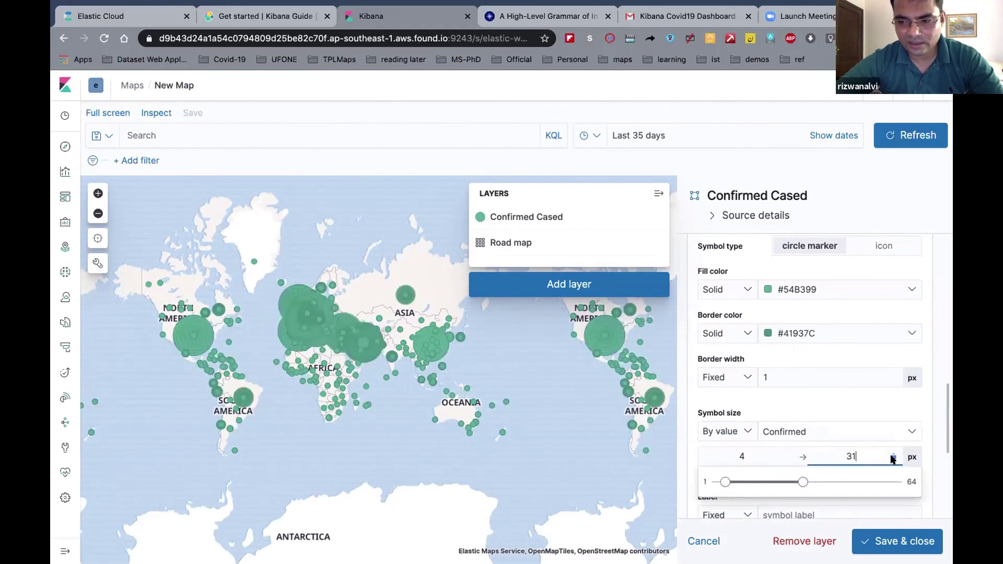
pyautogui.write('0')
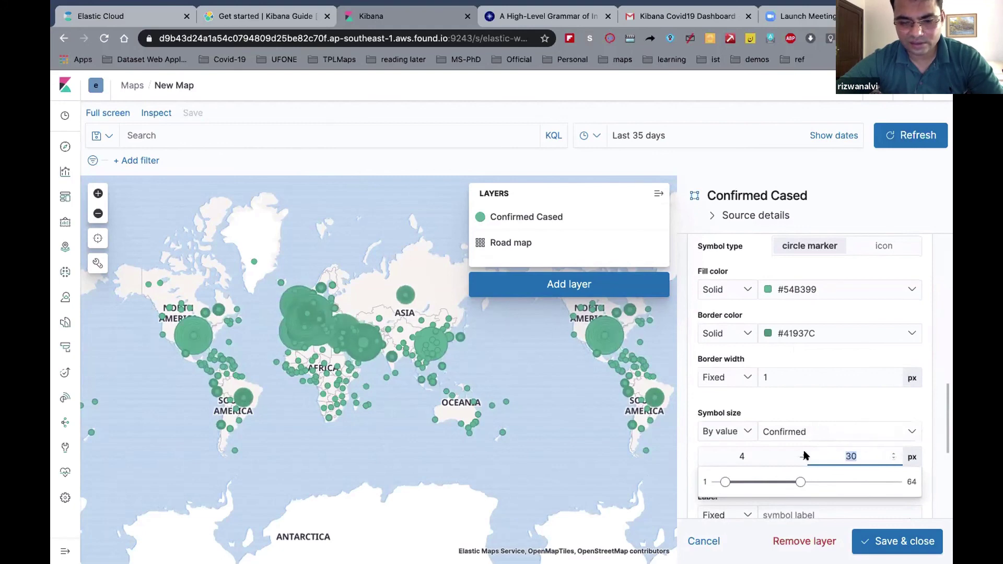
# - Reduce the maximum of the layer's symbol size range to 20 px
pyautogui.press('BackSpace')
pyautogui.press('BackSpace')
pyautogui.write('20')
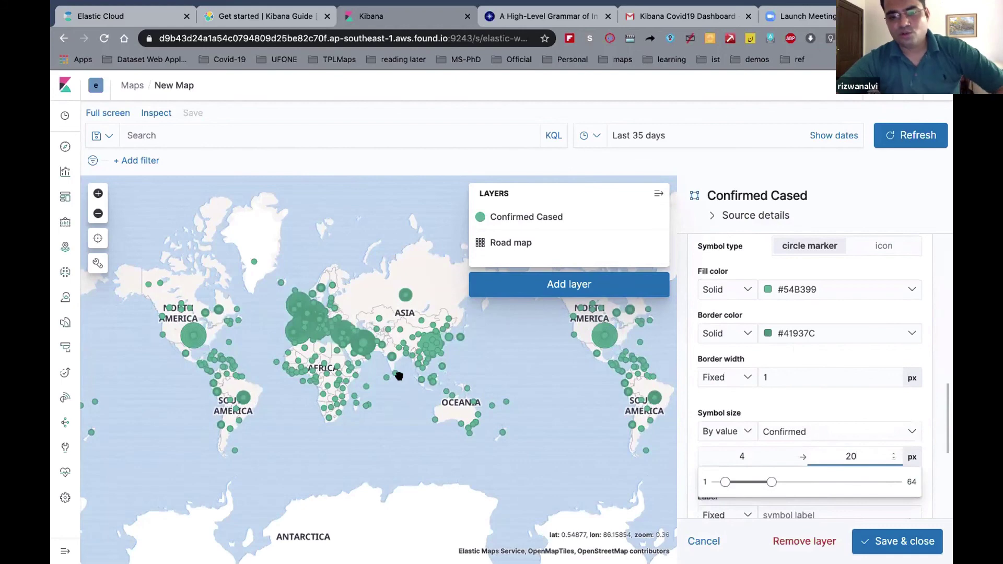
pyautogui.scroll(2, 400, 377)
pyautogui.scroll(3, 399, 376)
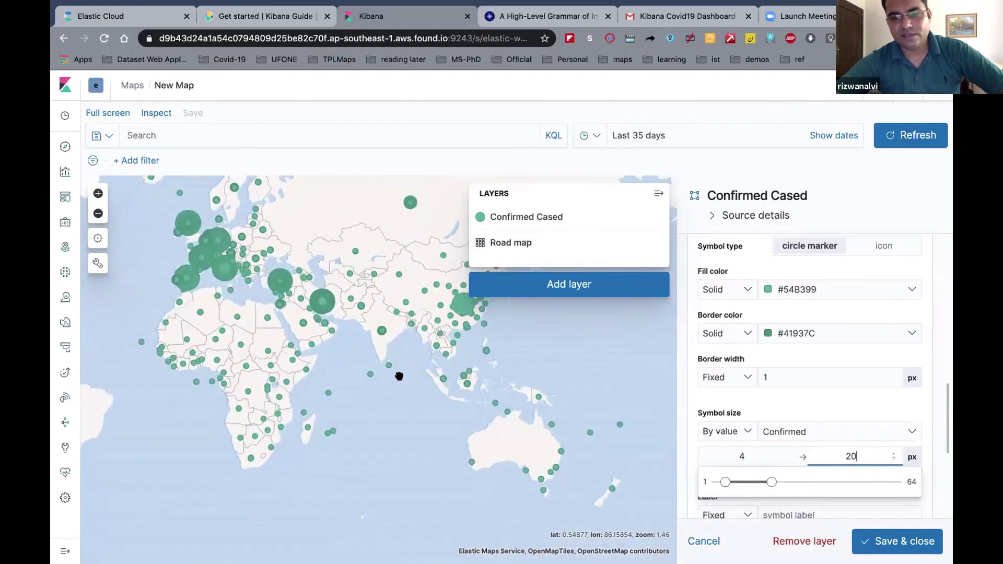
pyautogui.moveTo(396, 416); pyautogui.dragTo(399, 409)
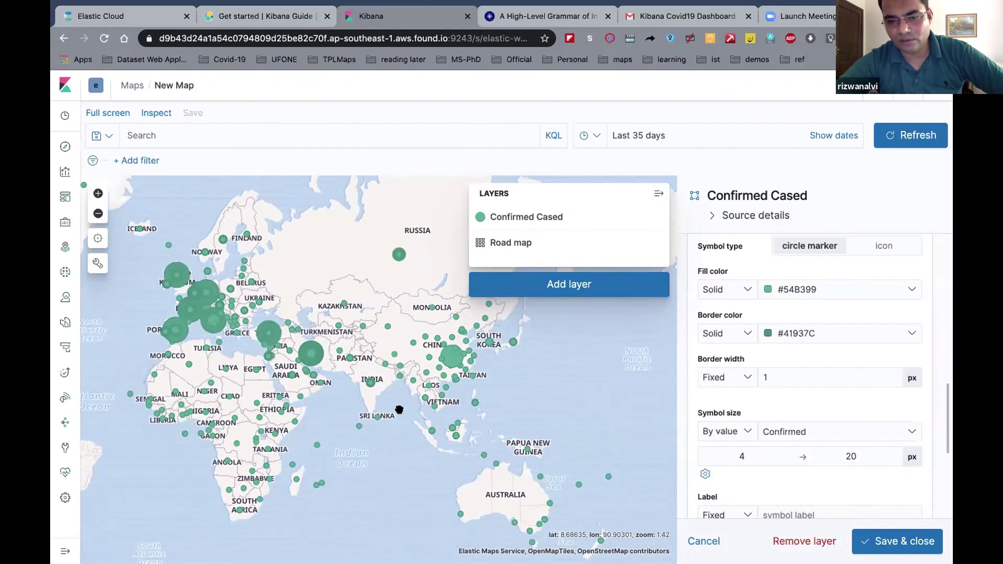
# - Switch the layer's fill color to By value, based on the Confirmed field, with the white-to-dark-red color ramp
pyautogui.click(746, 291)
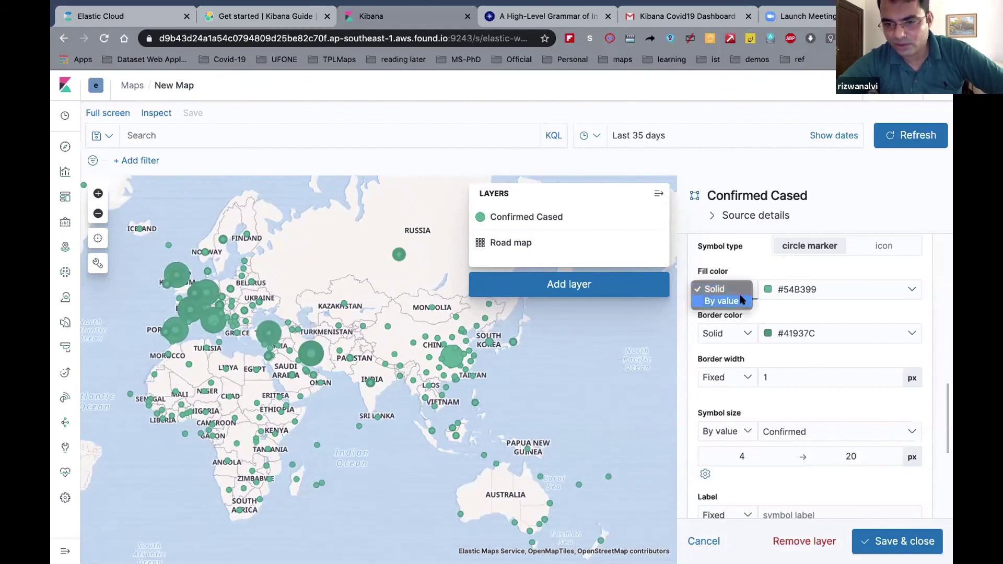
pyautogui.click(740, 302)
pyautogui.click(780, 291)
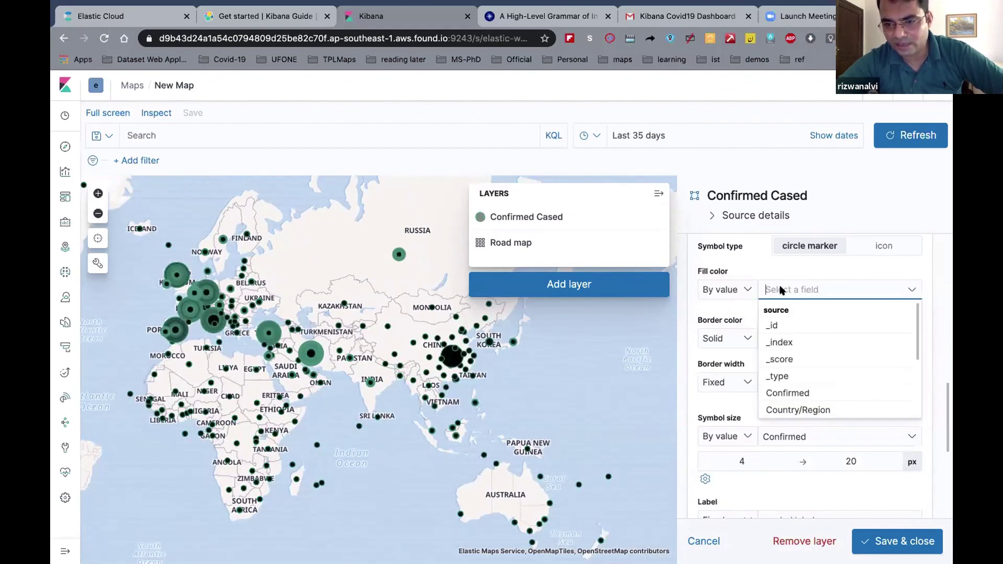
pyautogui.click(786, 393)
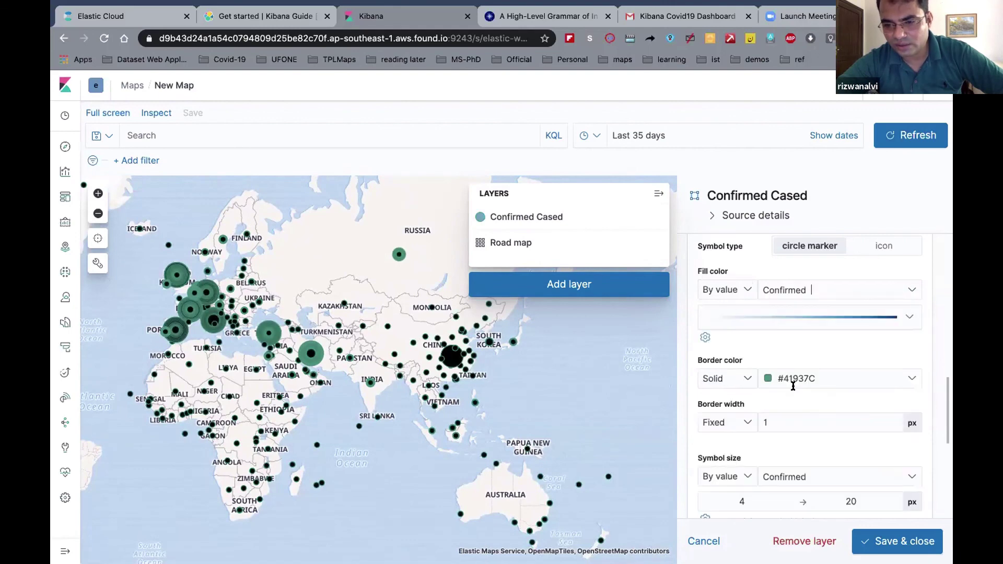
pyautogui.click(804, 320)
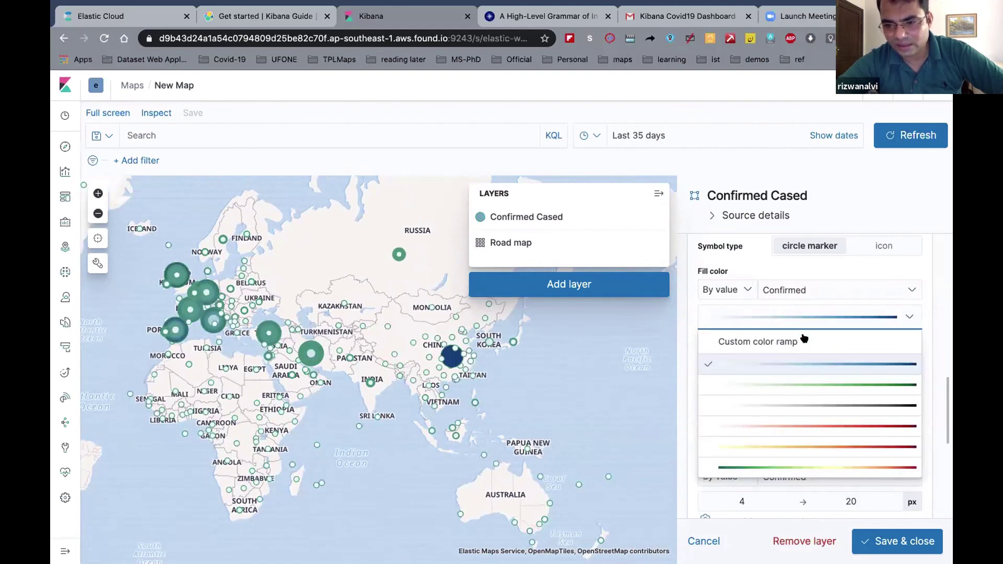
pyautogui.click(813, 421)
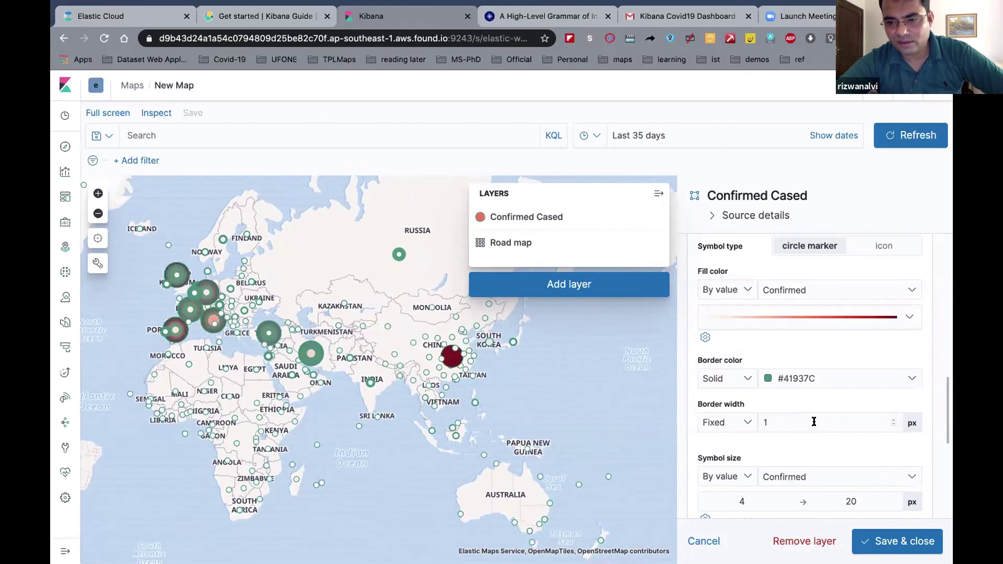
# - Base the layer's fill color on the Deaths field instead, check the markers around Italy, and save the layer changes
pyautogui.click(839, 286)
pyautogui.scroll(-2, 813, 365)
pyautogui.click(802, 382)
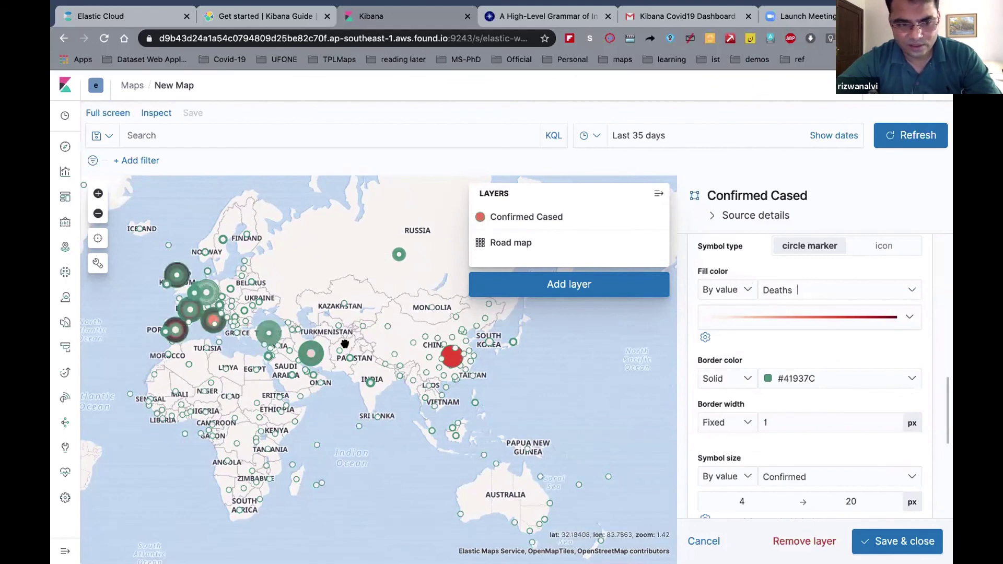
pyautogui.scroll(2, 208, 329)
pyautogui.scroll(4, 208, 329)
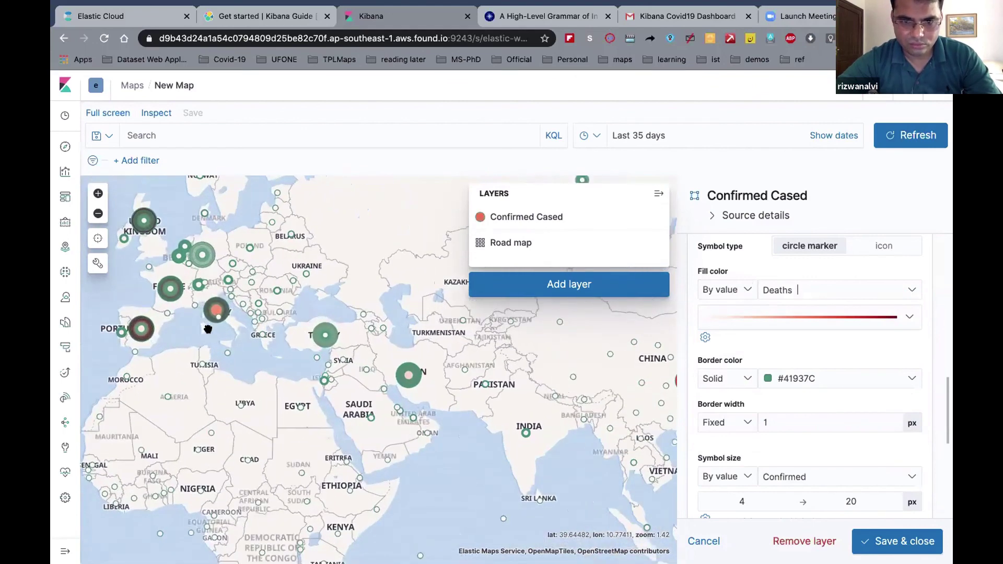
pyautogui.scroll(1, 208, 329)
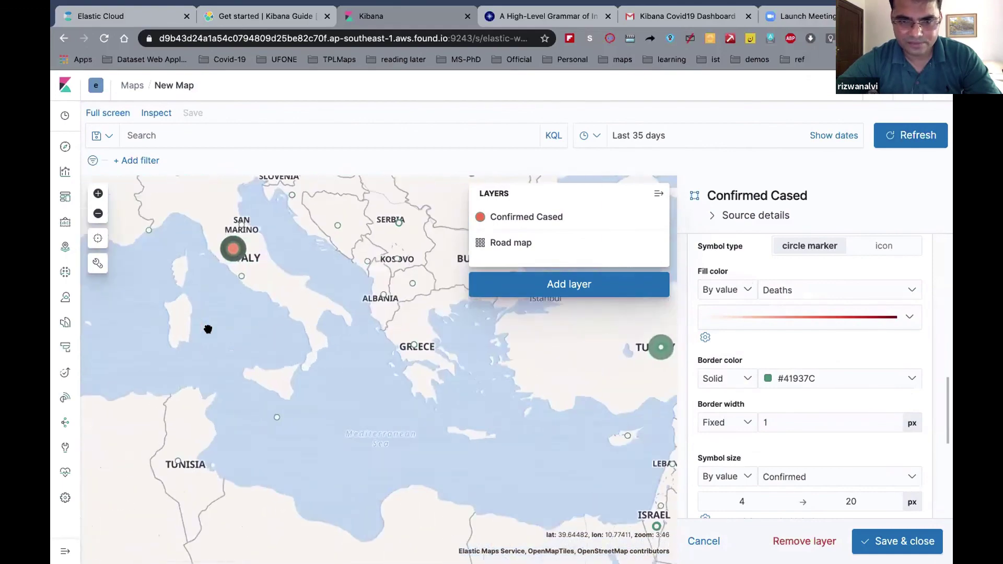
pyautogui.scroll(-3, 207, 330)
pyautogui.scroll(-3, 208, 329)
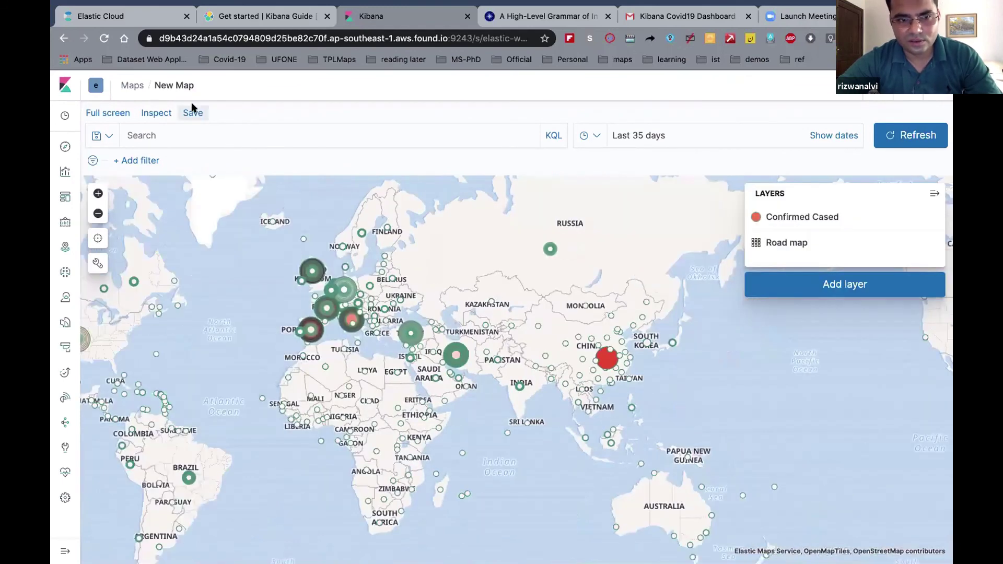
# - Save the map with the title "Covid19 - Map"
pyautogui.click(192, 112)
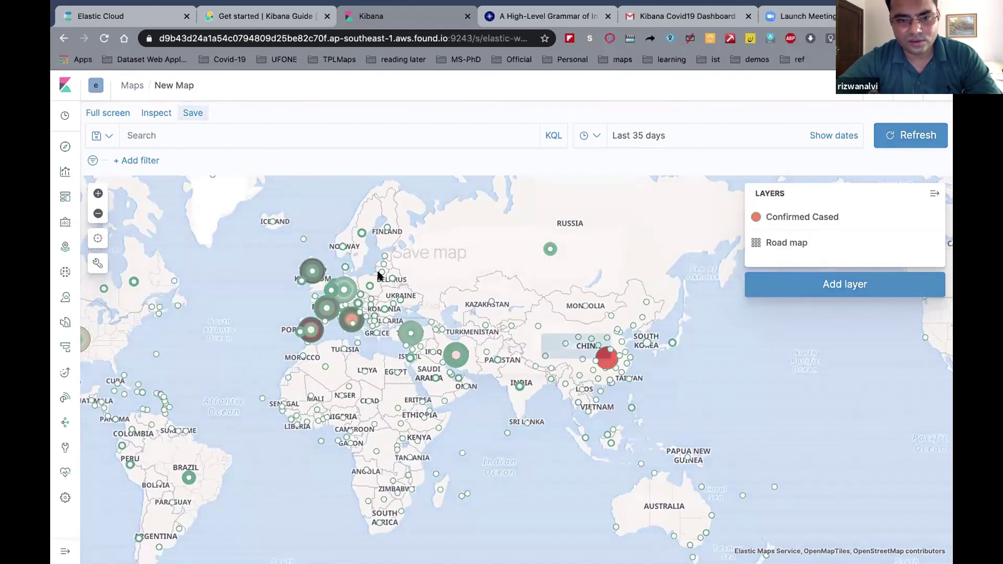
pyautogui.moveTo(440, 299); pyautogui.dragTo(360, 289)
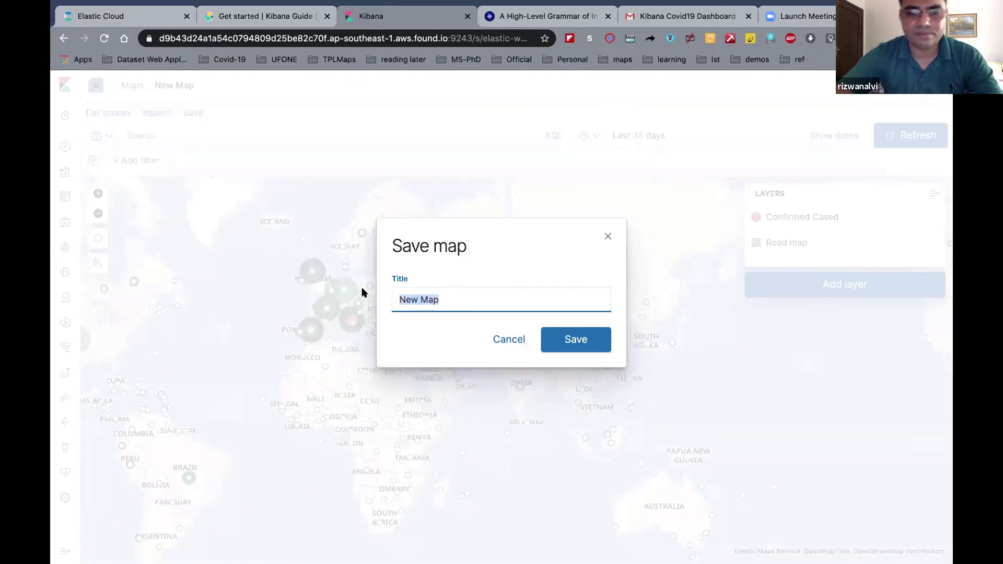
pyautogui.write('Covid19 -')
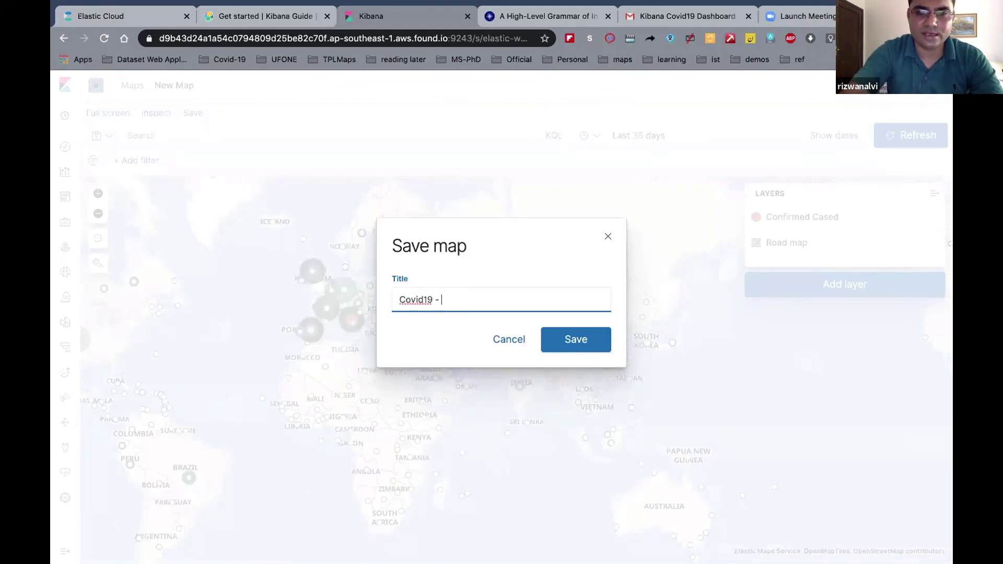
pyautogui.press('Return')
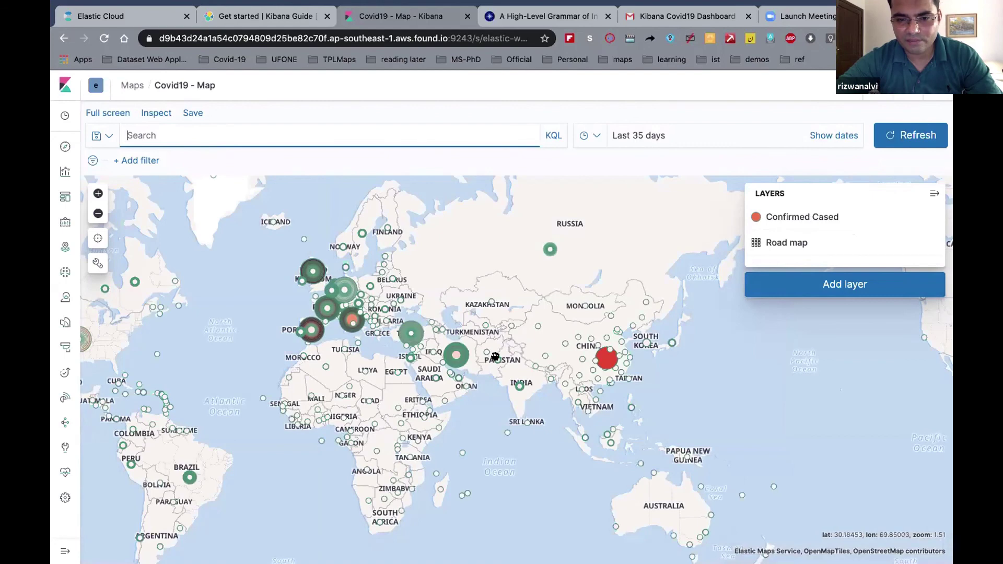
# - Add Confirmed, Country/Region, Date, Deaths and Recovered as tooltip fields to the Confirmed Cased layer, and open the tooltip of India's marker
pyautogui.click(786, 217)
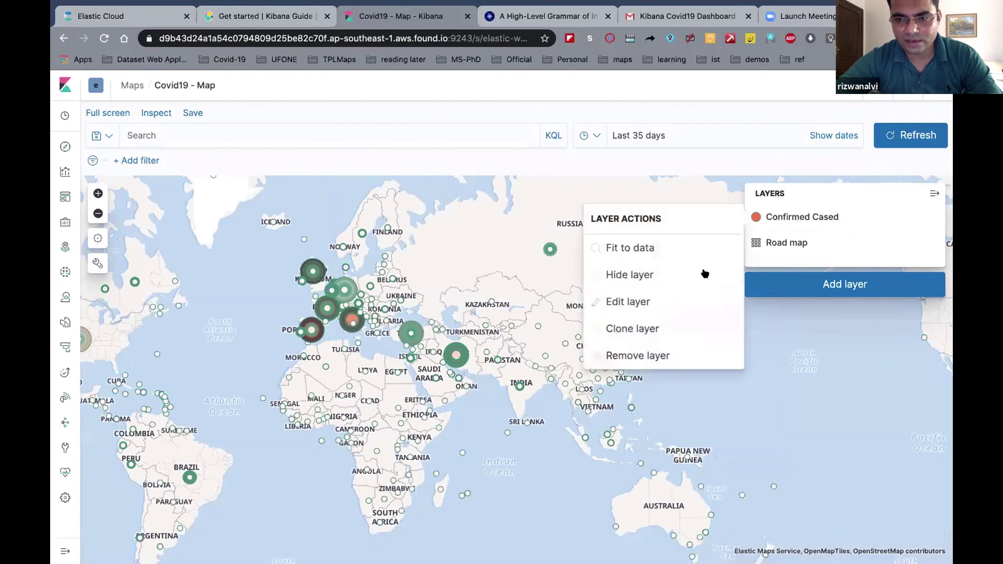
pyautogui.click(639, 298)
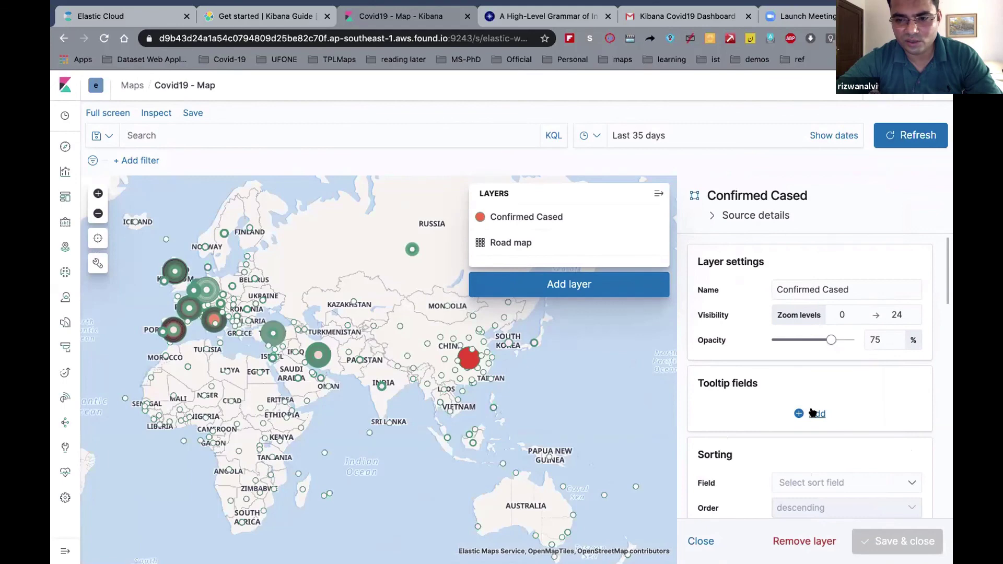
pyautogui.click(812, 412)
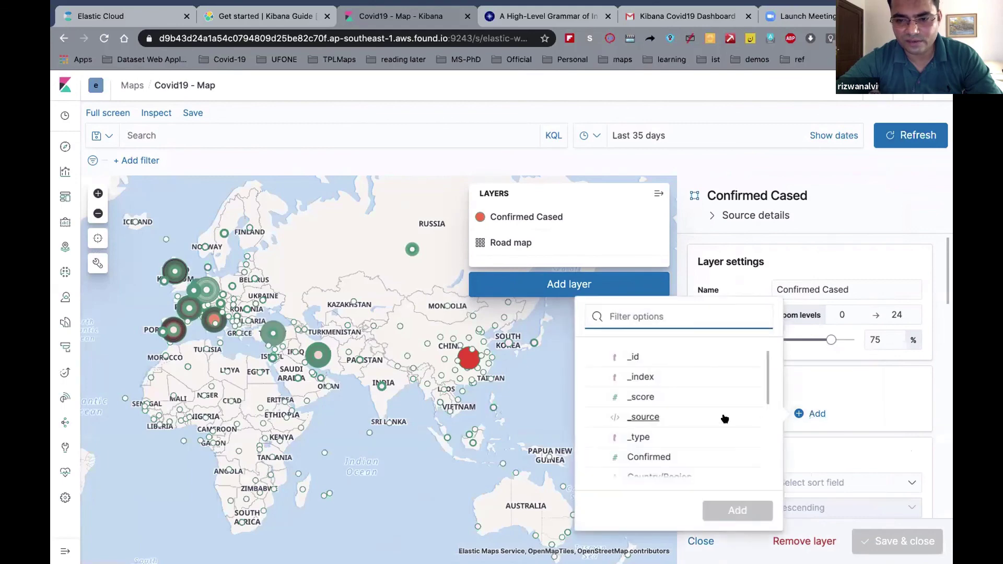
pyautogui.scroll(-2, 723, 413)
pyautogui.click(701, 376)
pyautogui.click(682, 360)
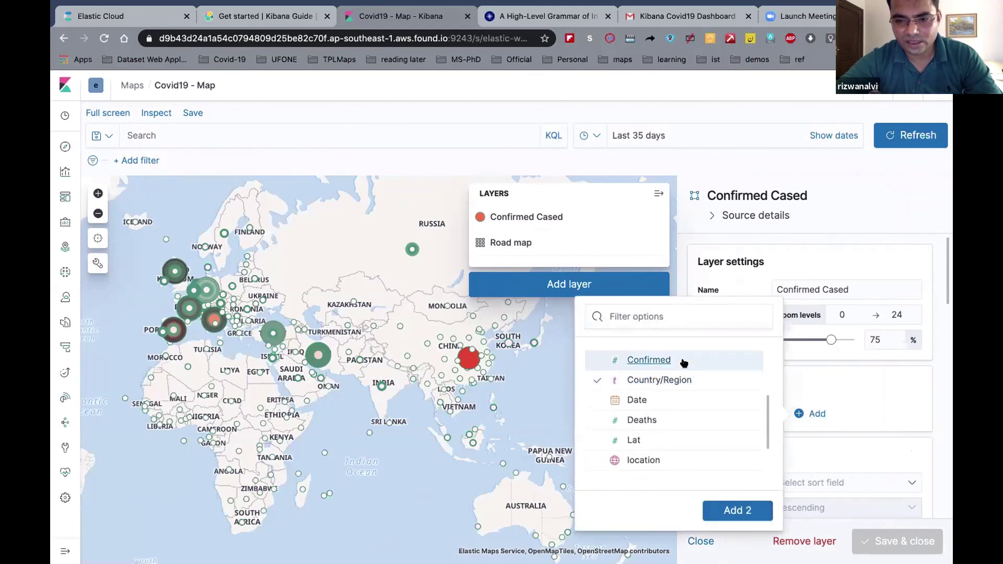
pyautogui.click(673, 400)
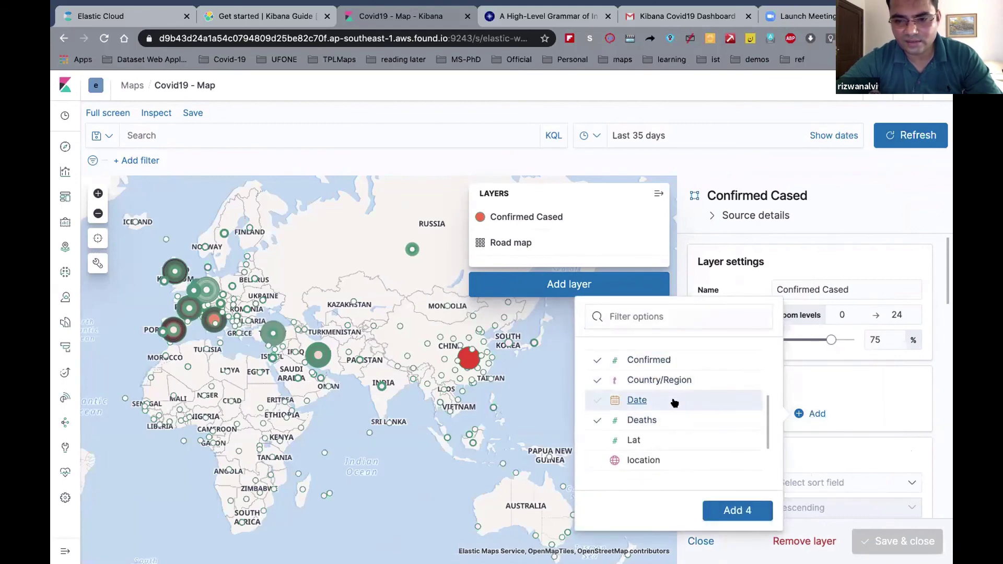
pyautogui.scroll(4, 673, 402)
pyautogui.scroll(-4, 673, 413)
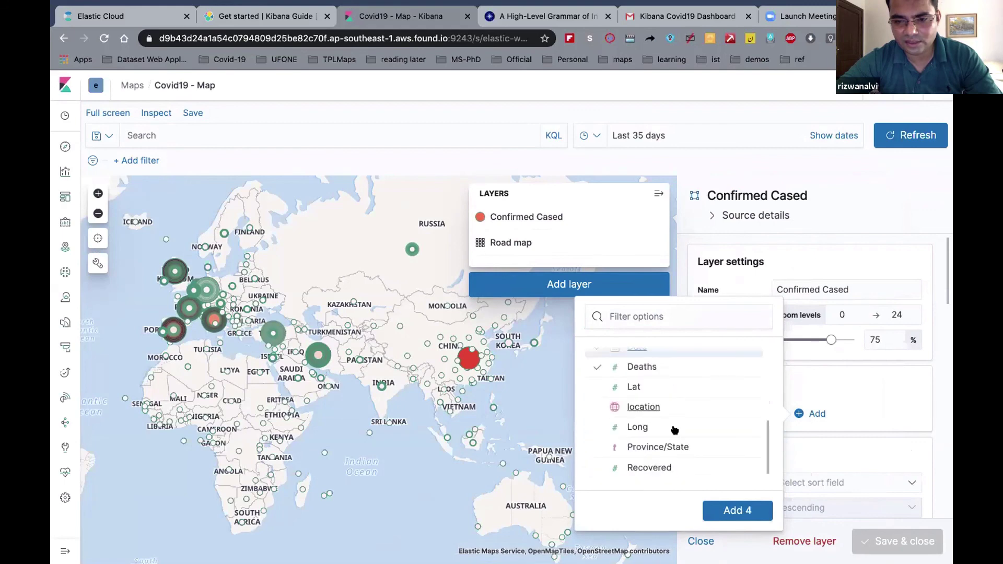
pyautogui.click(672, 462)
pyautogui.click(731, 510)
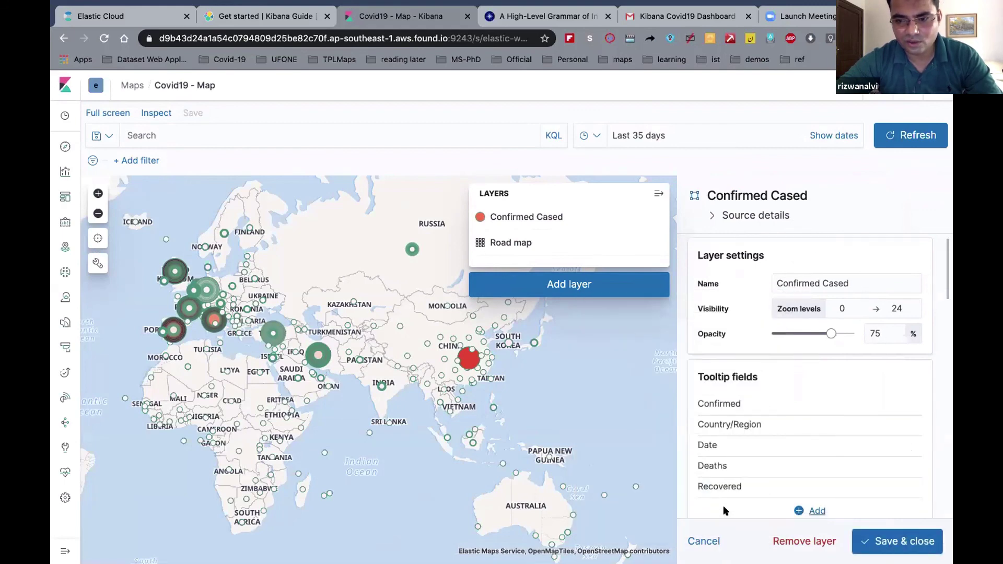
pyautogui.click(873, 533)
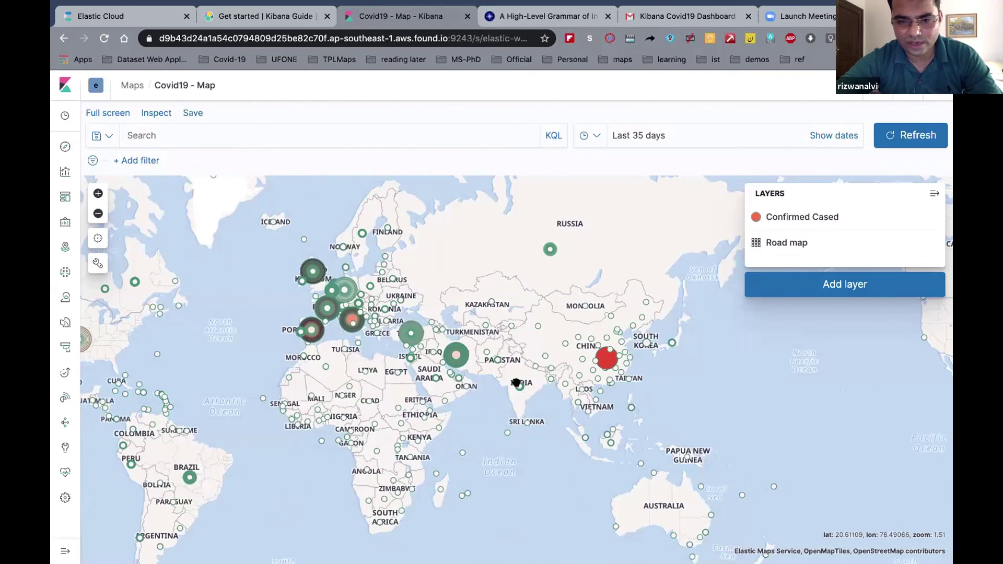
pyautogui.moveTo(518, 384)
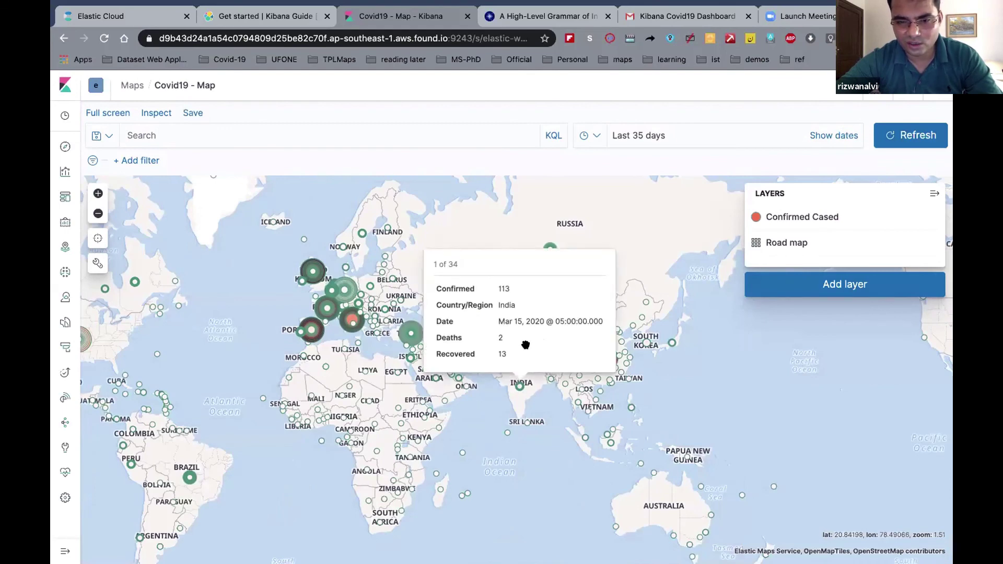
pyautogui.click(516, 385)
# - Set the start of the map's time range to the absolute date Apr 16, 2020
pyautogui.click(646, 132)
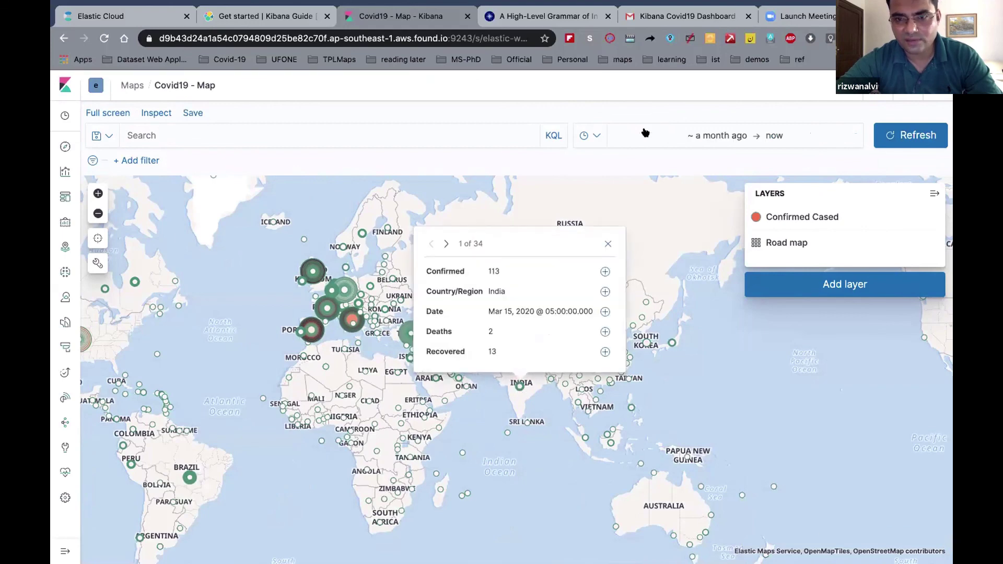
pyautogui.click(646, 132)
pyautogui.click(650, 164)
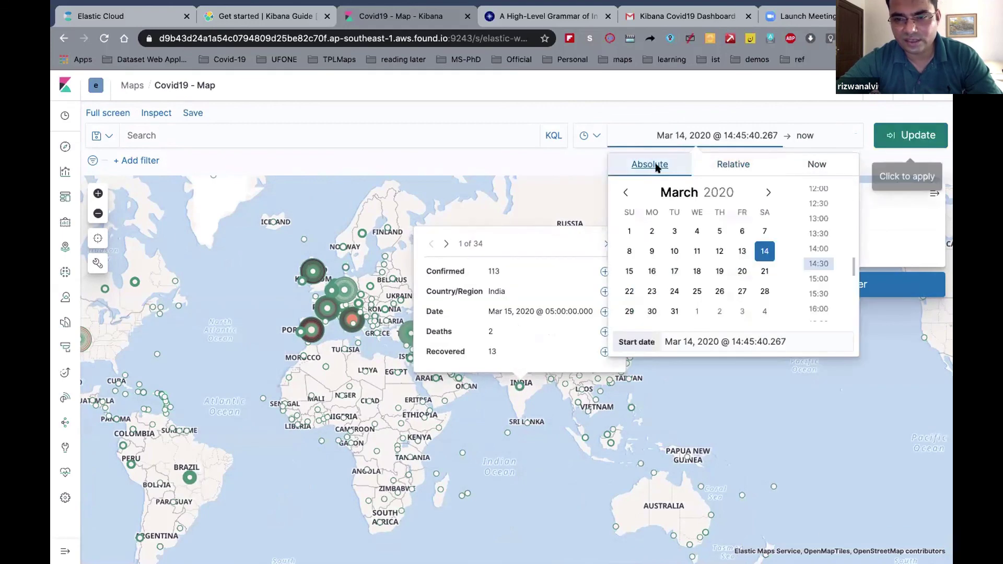
pyautogui.click(768, 192)
pyautogui.click(719, 272)
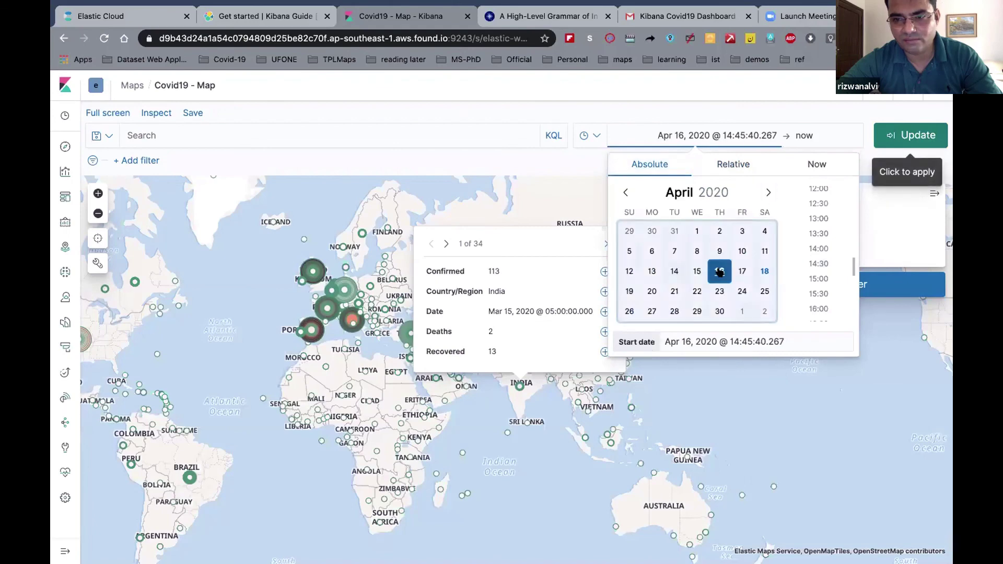
# - Set the map's time range to end on Apr 16, 2020 and start on Apr 15, 2020, and apply it
pyautogui.click(804, 136)
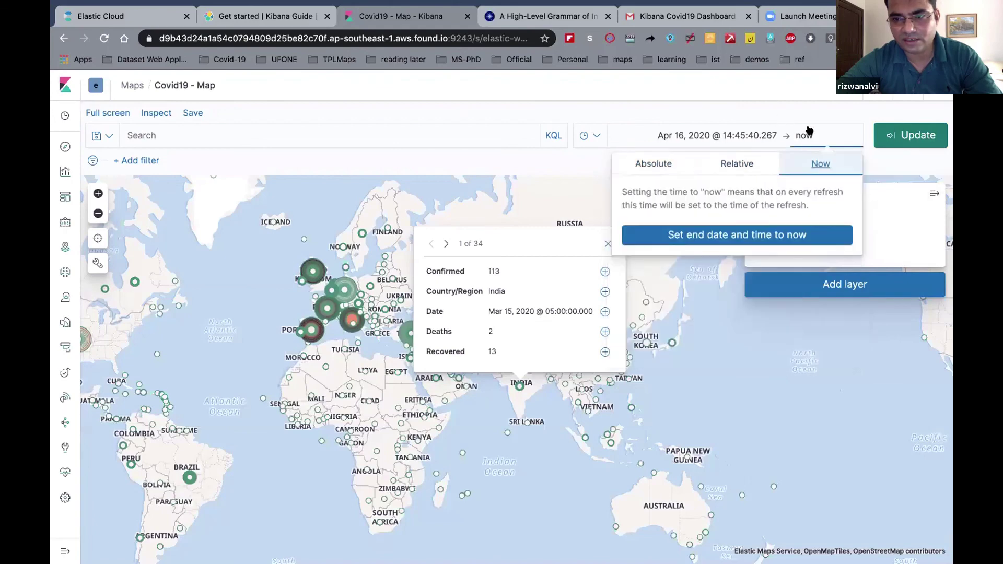
pyautogui.click(674, 163)
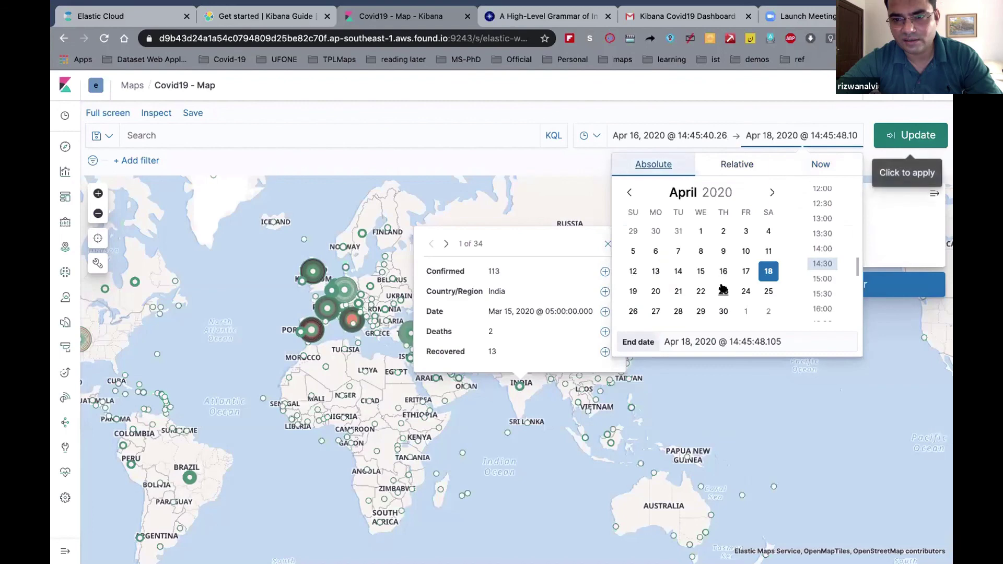
pyautogui.click(908, 135)
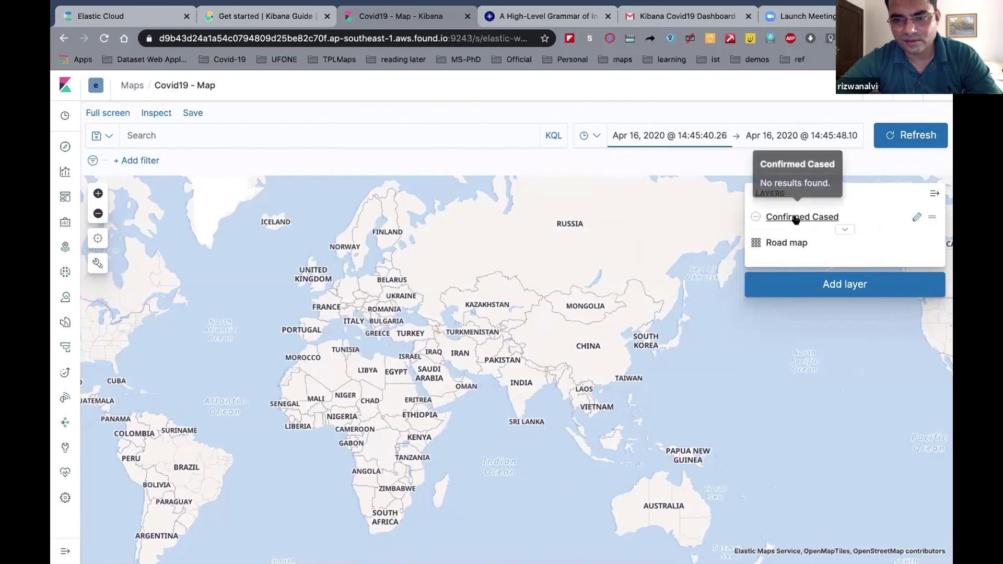
pyautogui.click(674, 136)
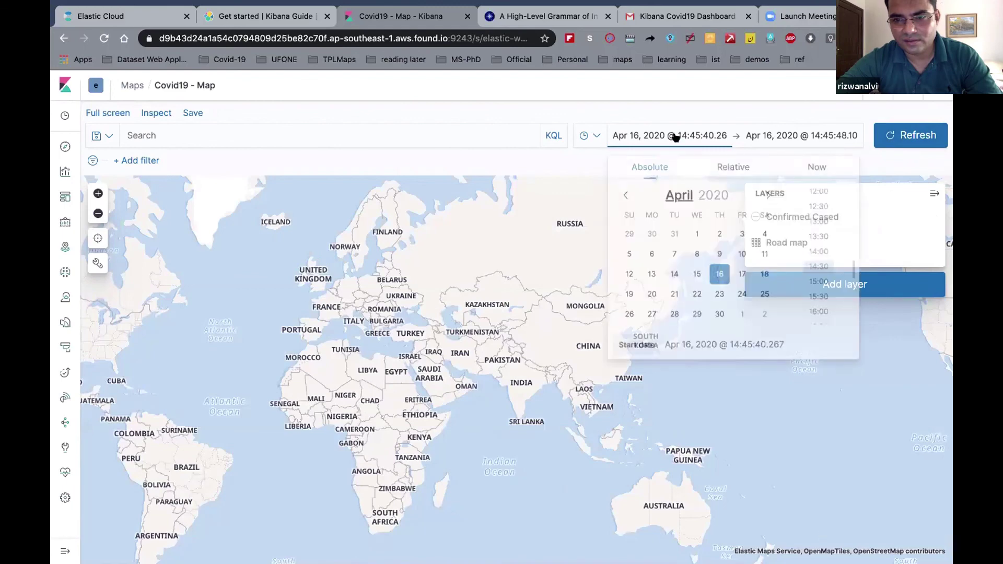
pyautogui.click(697, 271)
pyautogui.click(902, 130)
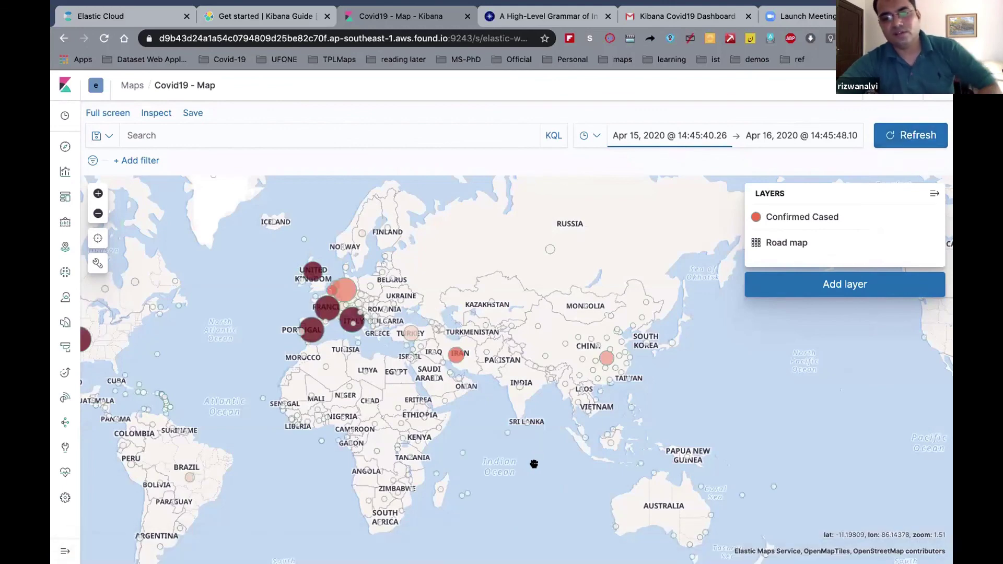
# - Examine the case details of the India and United States data points on the map
pyautogui.scroll(1, 476, 408)
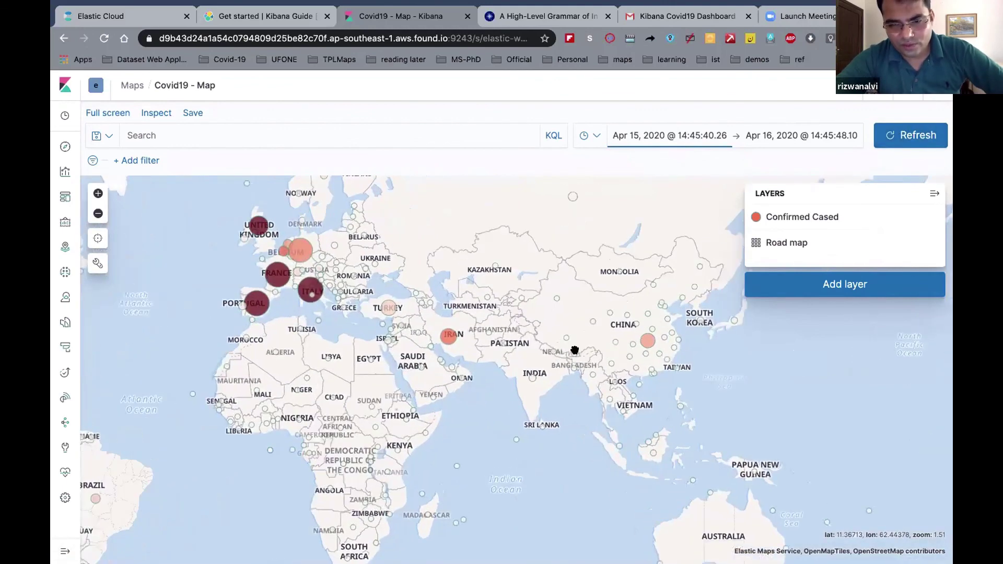
pyautogui.scroll(2, 572, 346)
pyautogui.moveTo(573, 347)
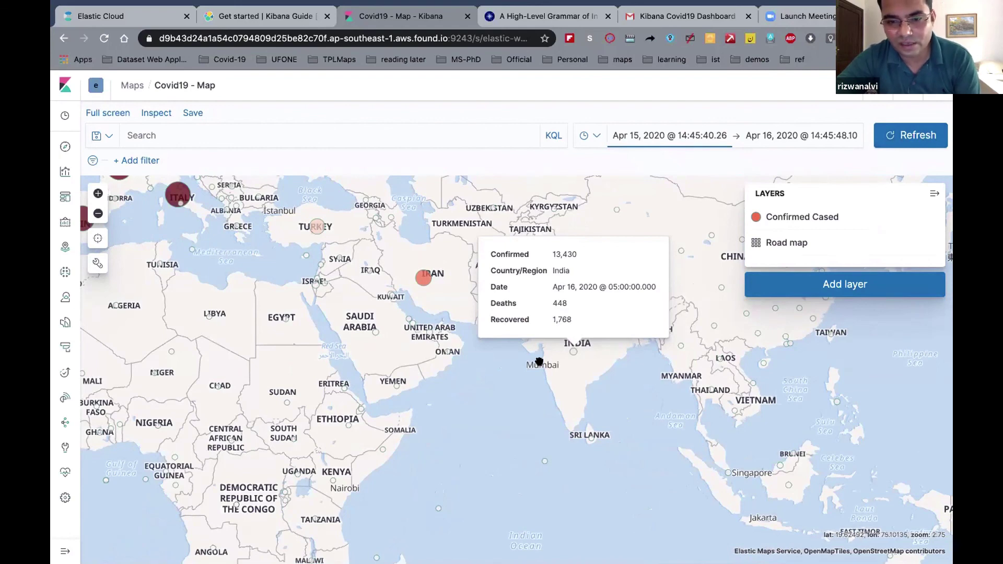
pyautogui.moveTo(520, 371); pyautogui.dragTo(488, 423)
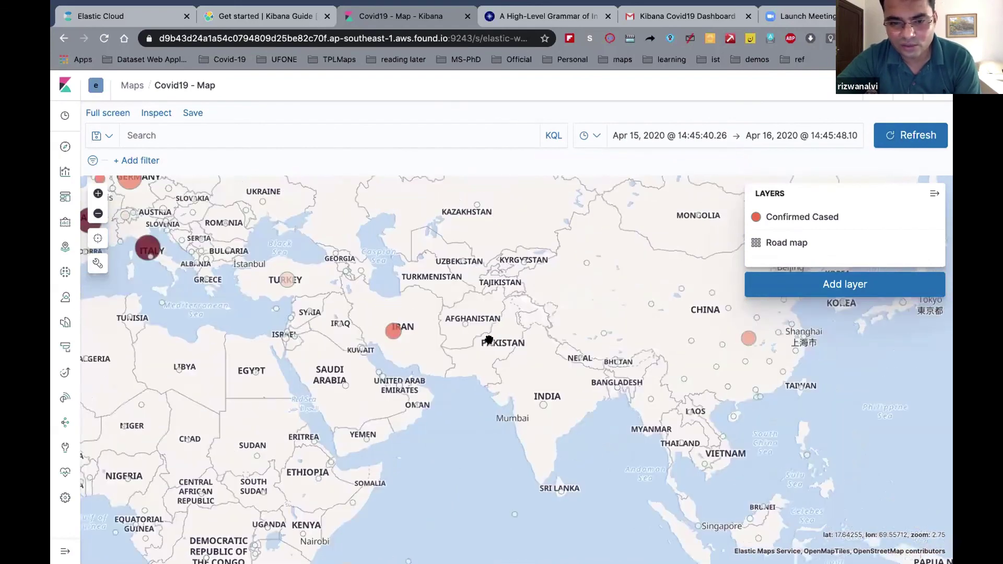
pyautogui.moveTo(488, 340)
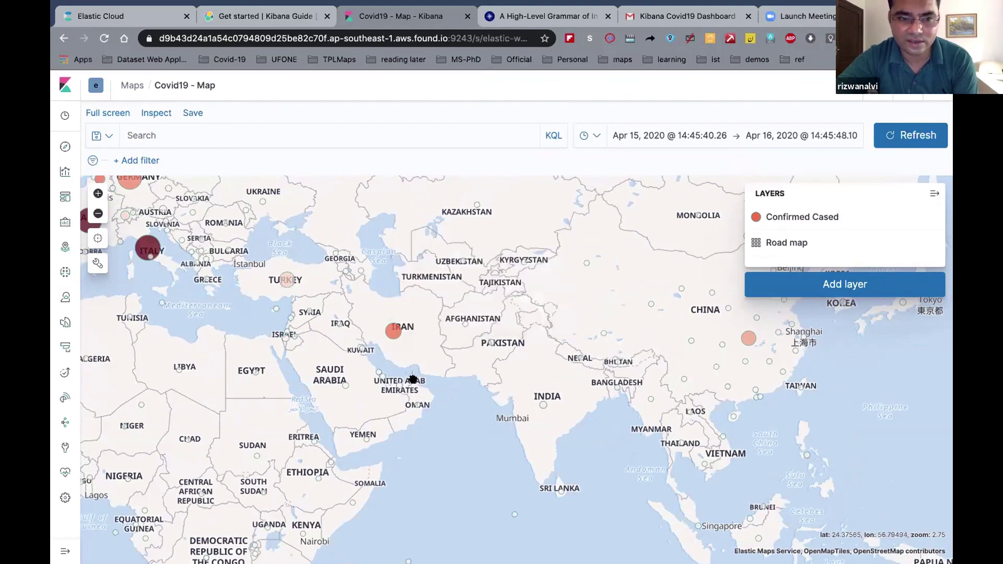
pyautogui.scroll(-2, 416, 383)
pyautogui.moveTo(291, 358); pyautogui.dragTo(529, 399)
pyautogui.scroll(-1, 530, 400)
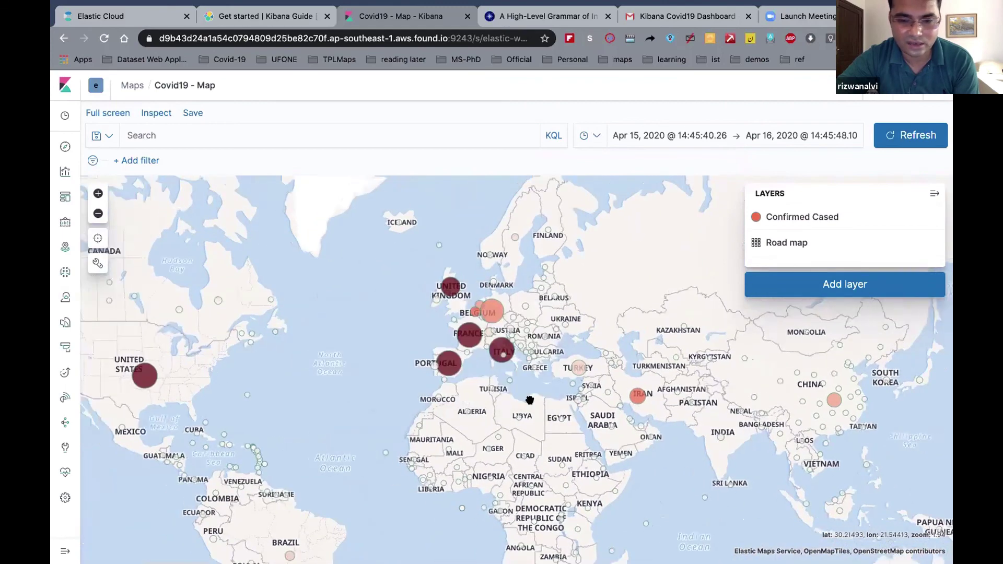
pyautogui.moveTo(205, 379)
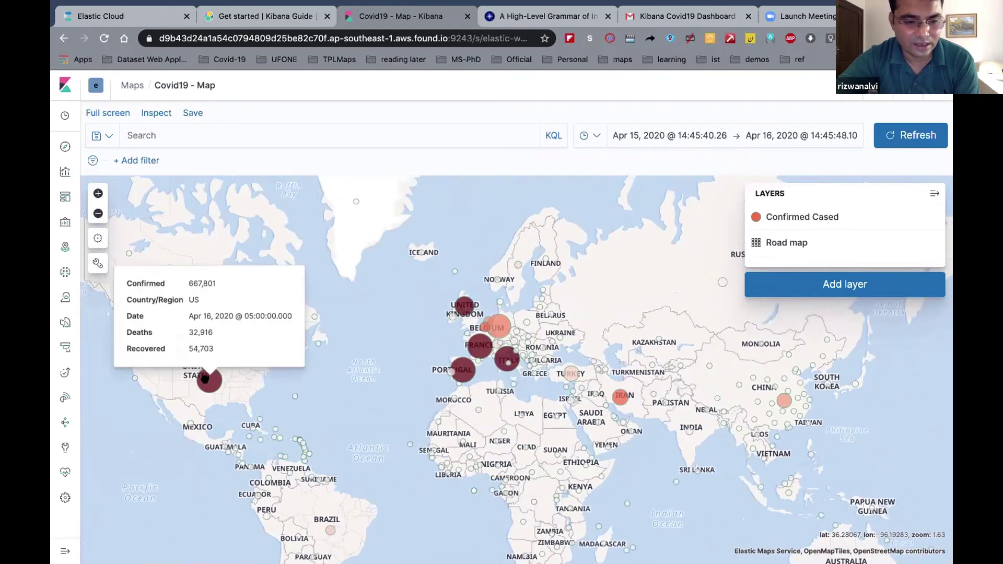
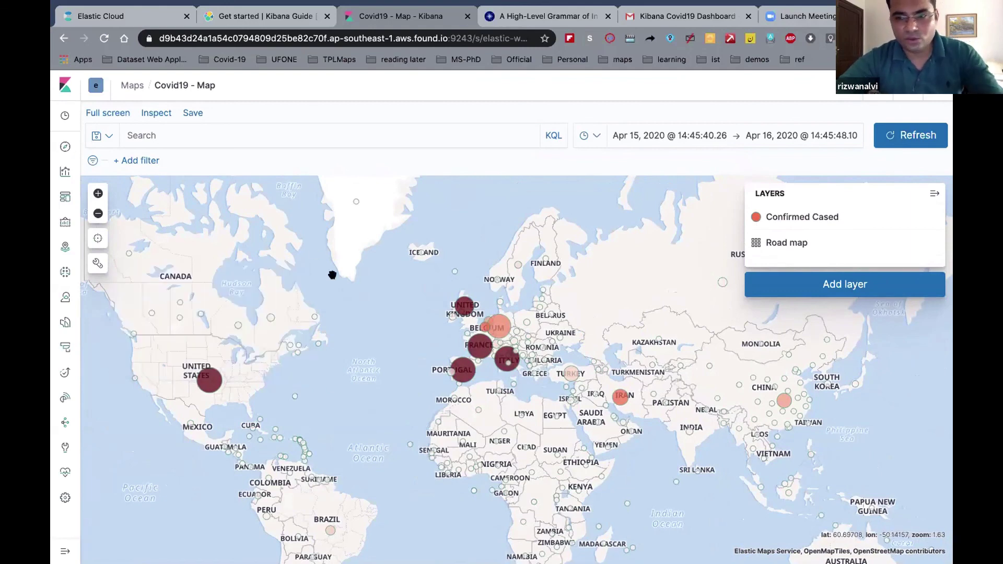
# - Hide the Confirmed Cased layer and start a new layer with EMS Boundaries as its data source
pyautogui.click(792, 215)
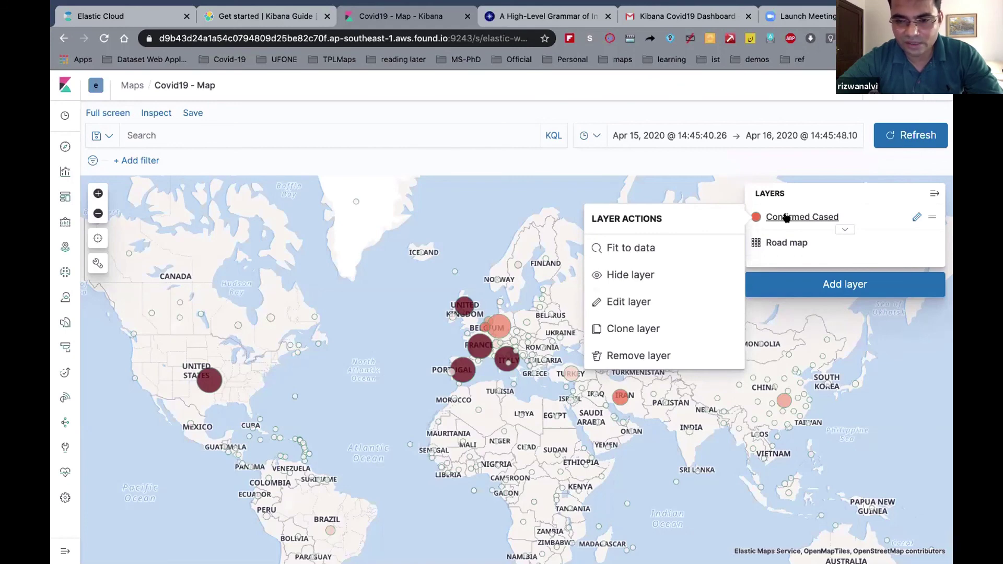
pyautogui.click(630, 276)
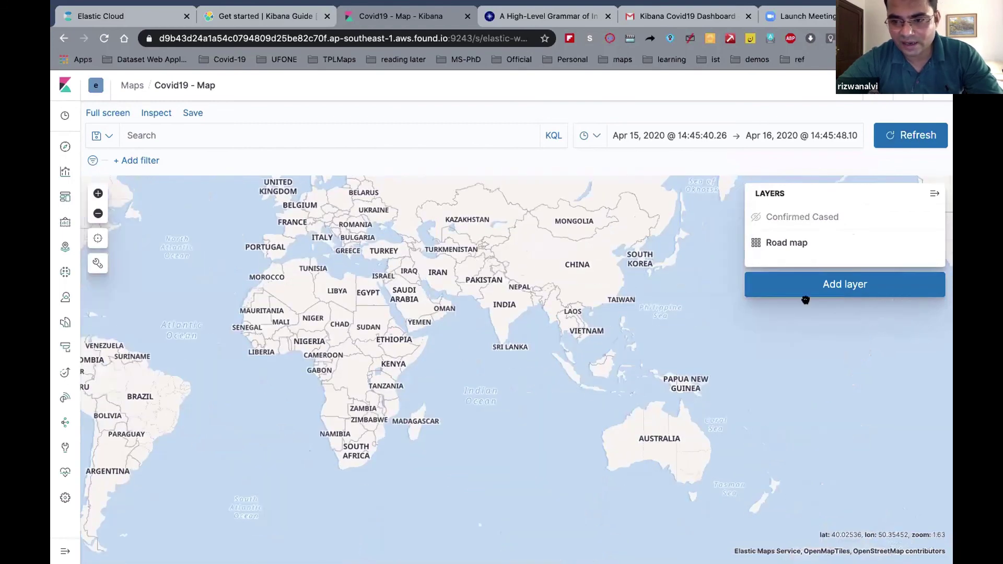
pyautogui.click(810, 284)
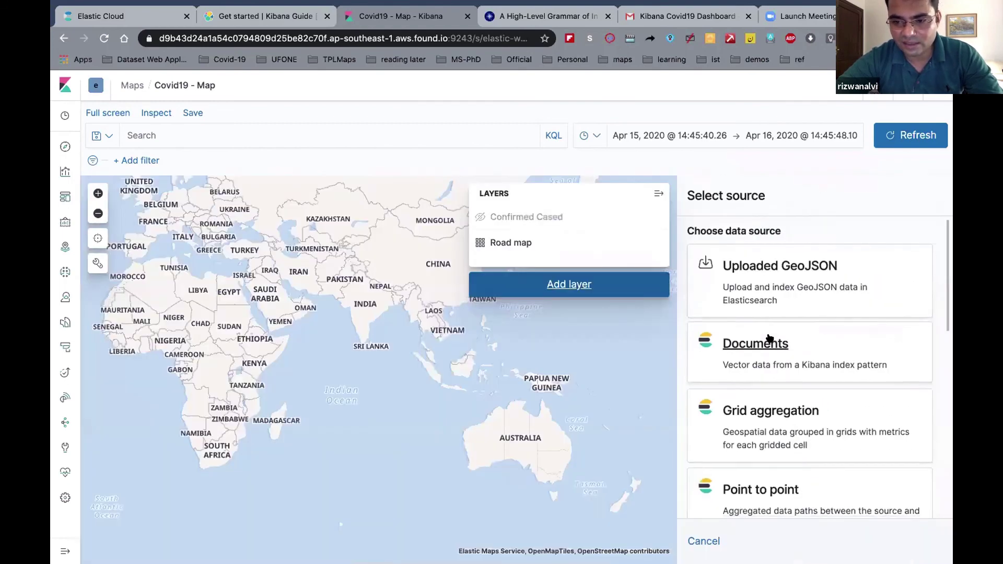
pyautogui.scroll(-3, 770, 340)
pyautogui.scroll(-1, 770, 338)
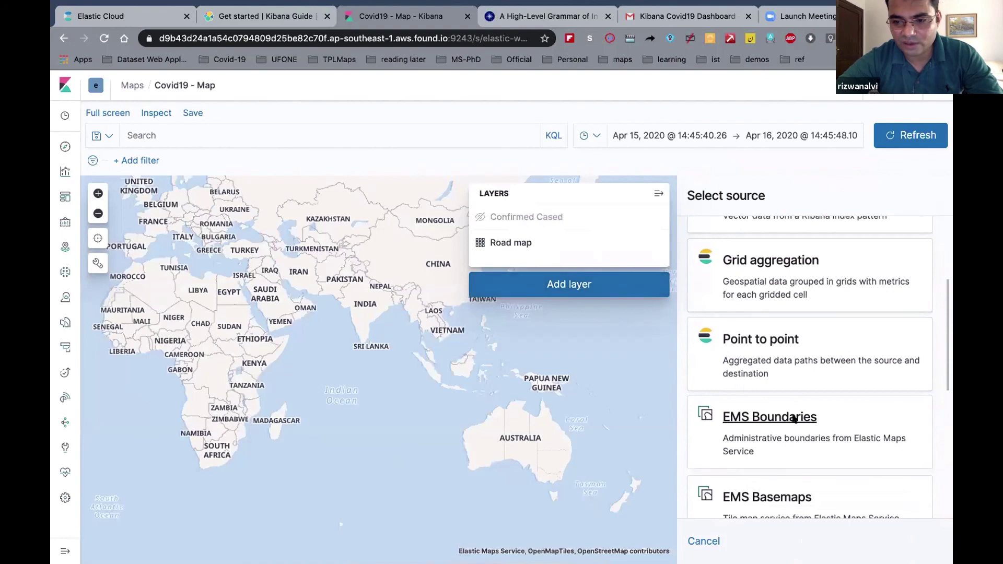
pyautogui.click(790, 418)
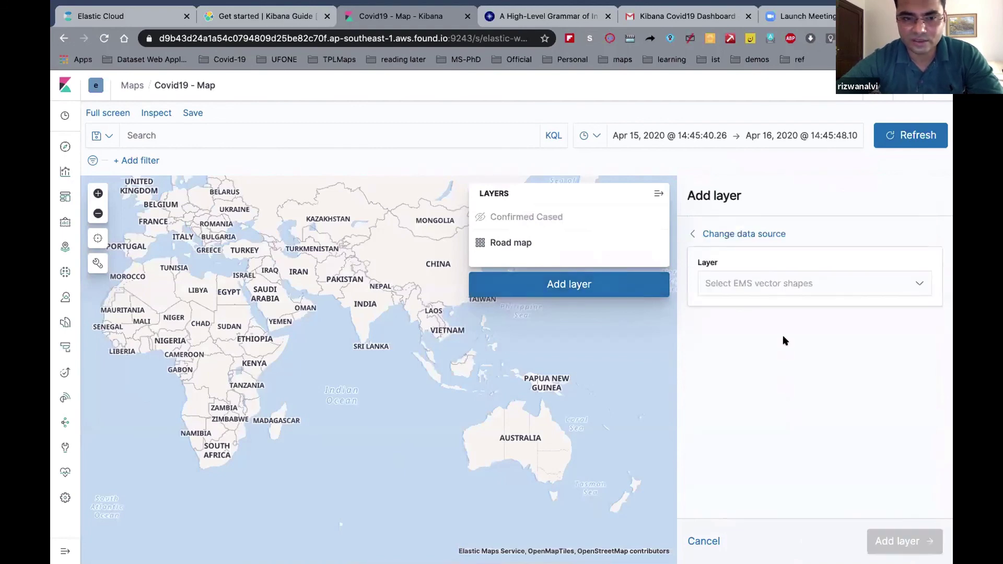
# - Choose World Countries as the vector shapes and add the layer to the map
pyautogui.click(799, 279)
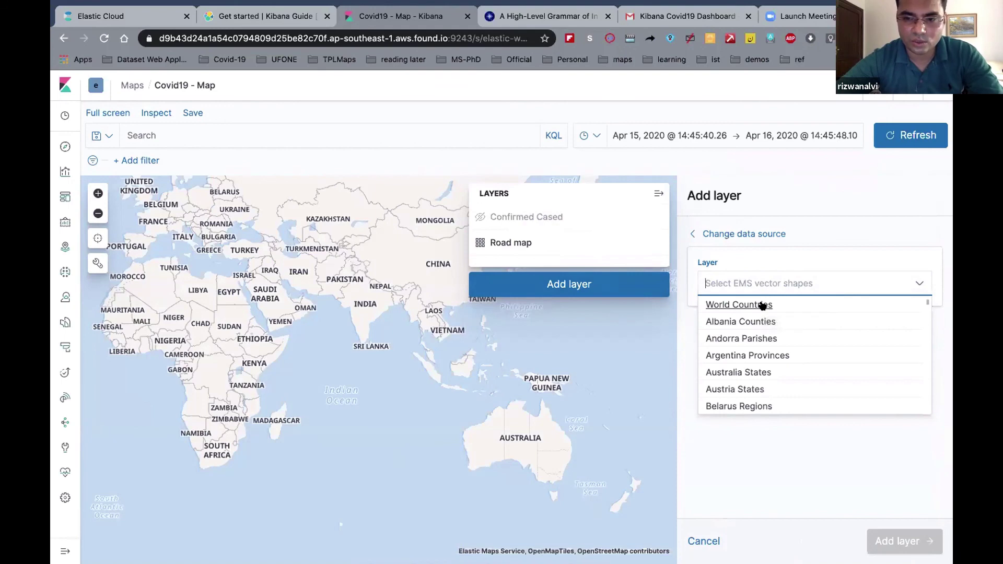
pyautogui.click(762, 305)
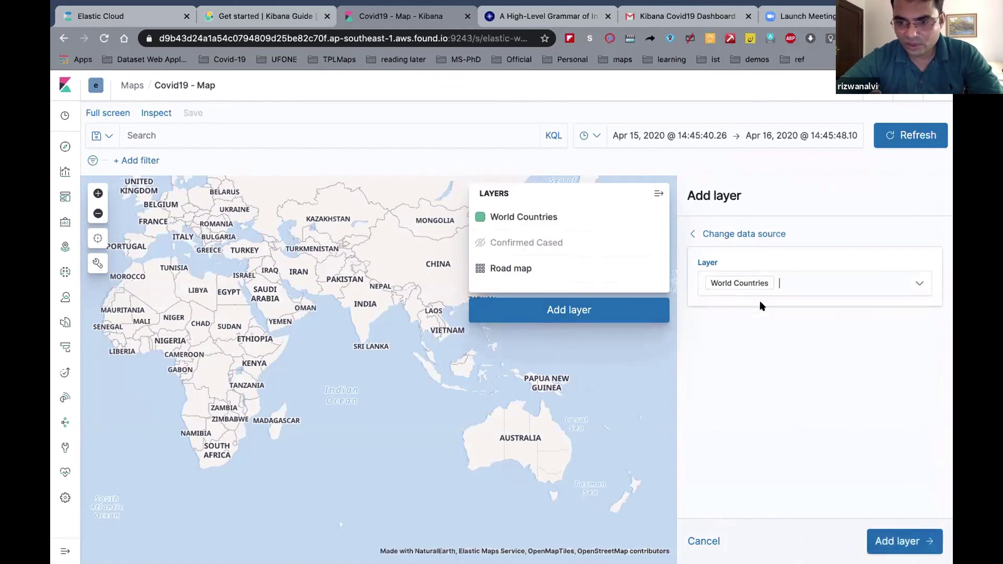
pyautogui.scroll(-5, 382, 343)
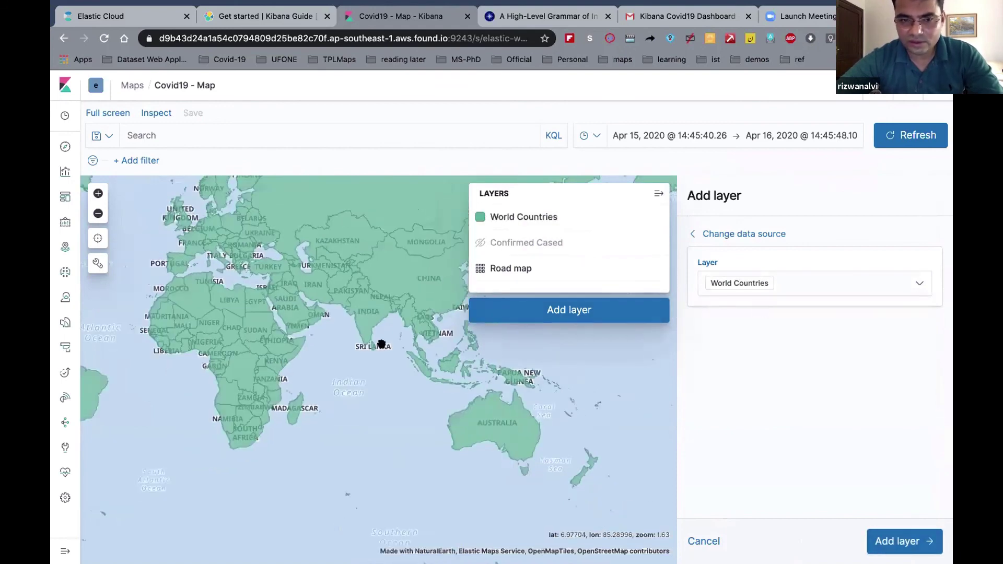
pyautogui.scroll(5, 382, 344)
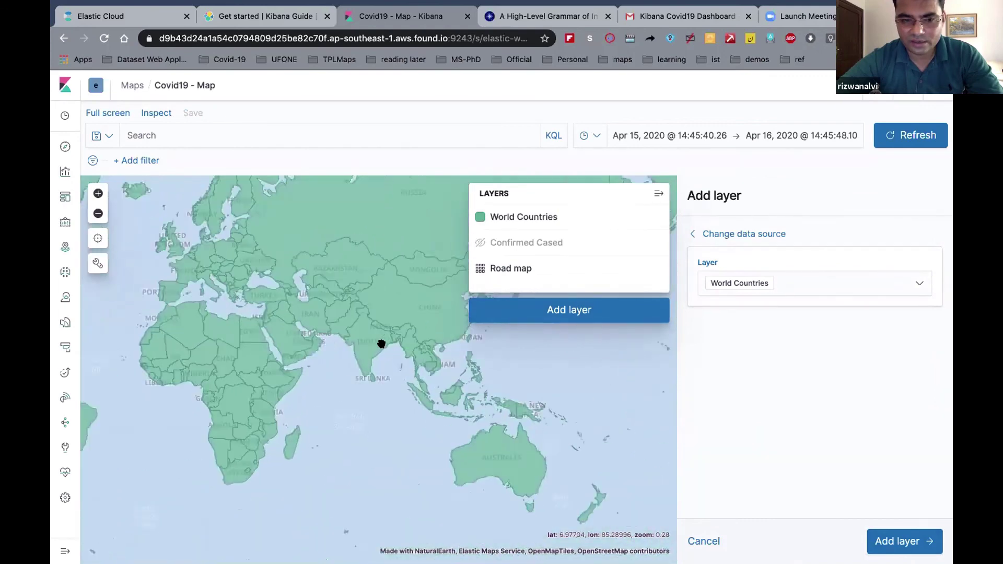
pyautogui.click(881, 543)
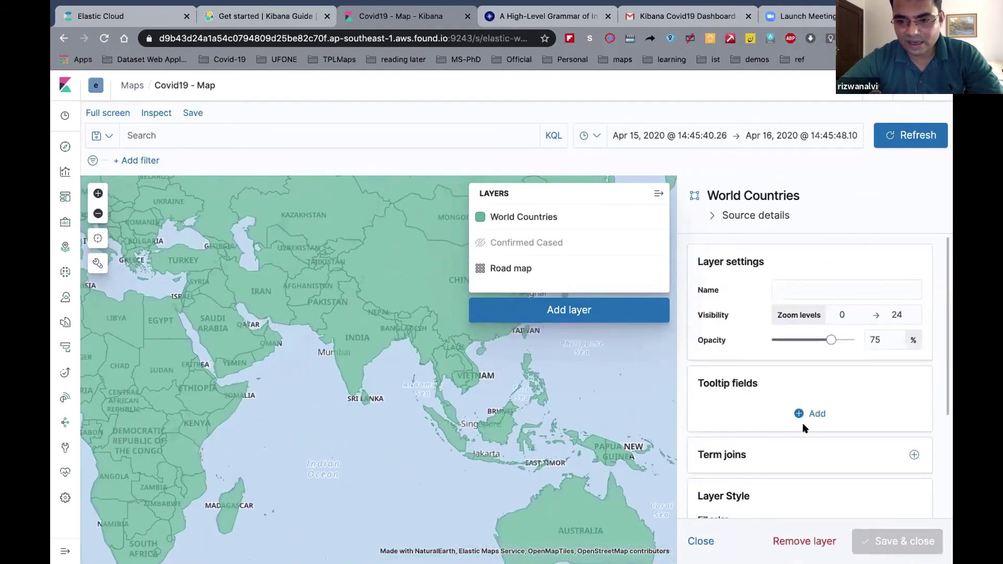
# - Add a term join linking the World Countries name field to the Country/Region field of the covid19-world-18apr20 index pattern
pyautogui.scroll(-2, 803, 428)
pyautogui.click(913, 375)
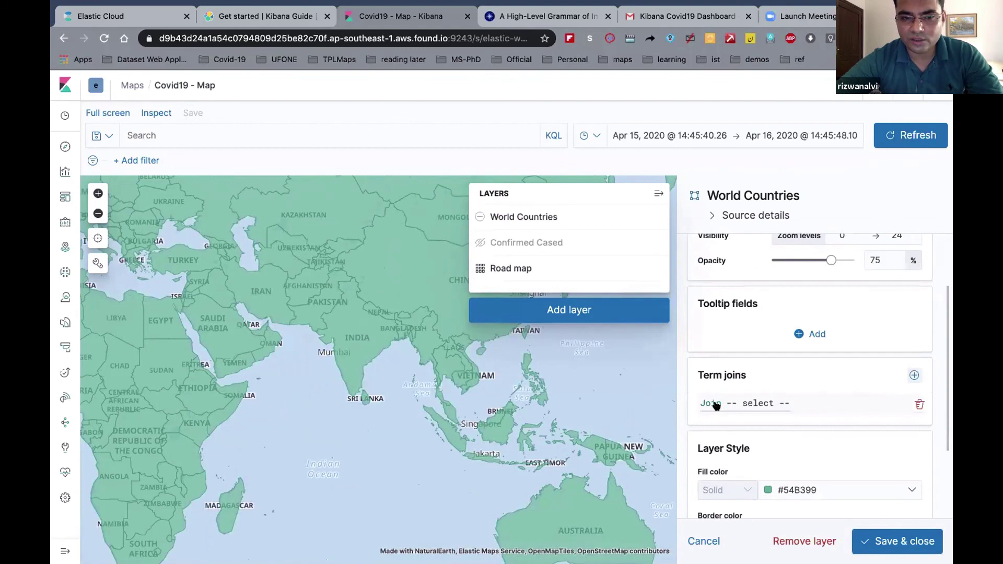
pyautogui.click(711, 403)
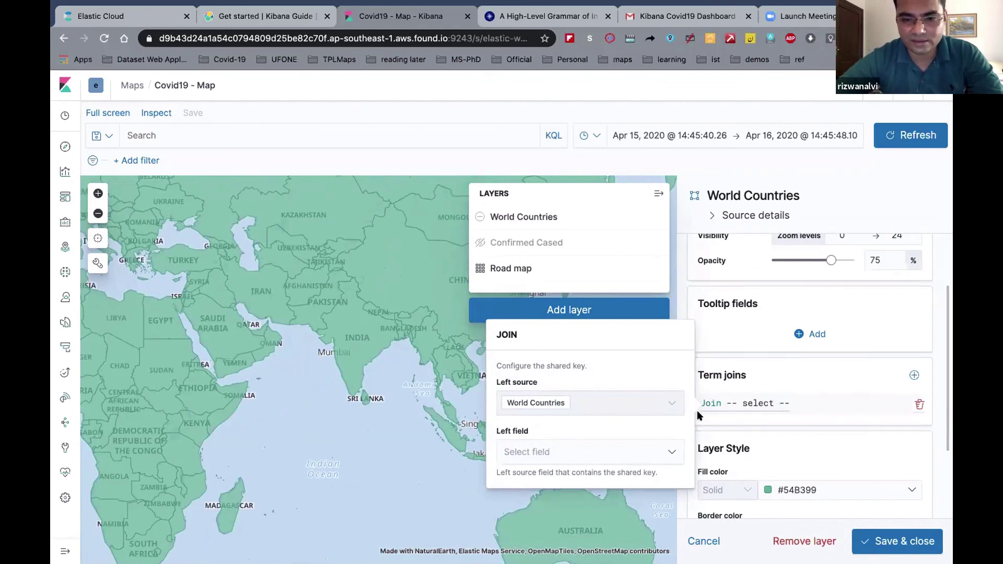
pyautogui.click(564, 451)
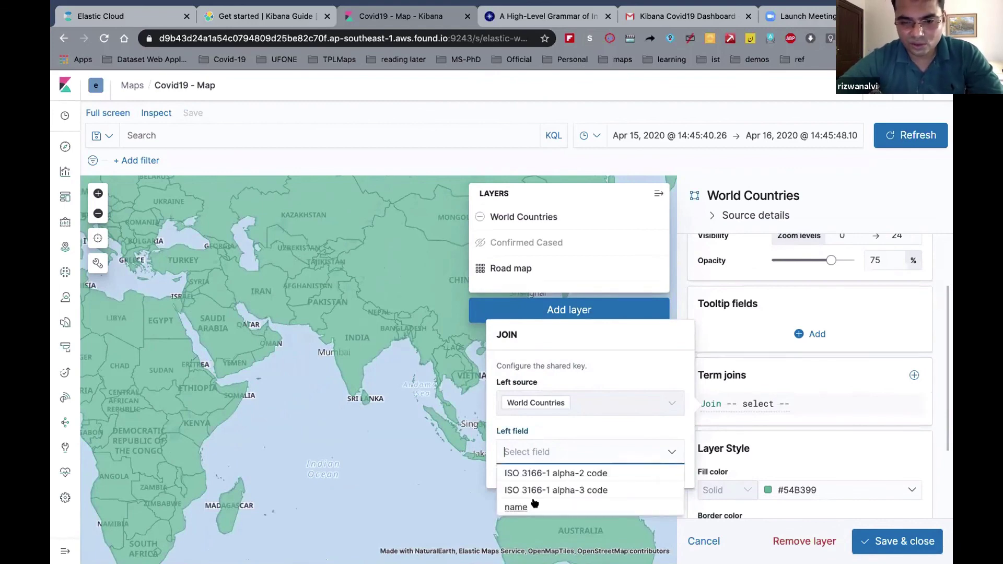
pyautogui.click(516, 507)
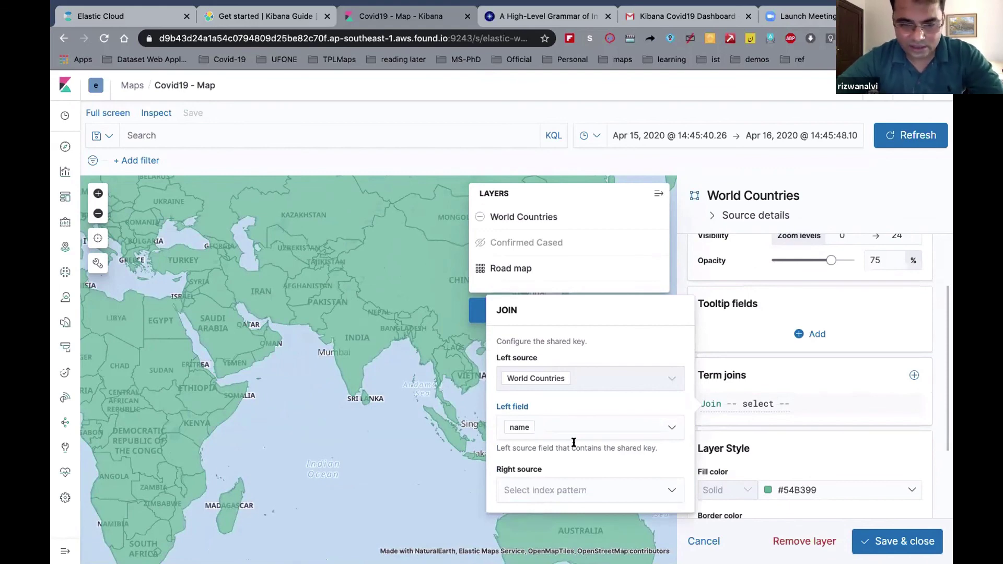
pyautogui.click(559, 478)
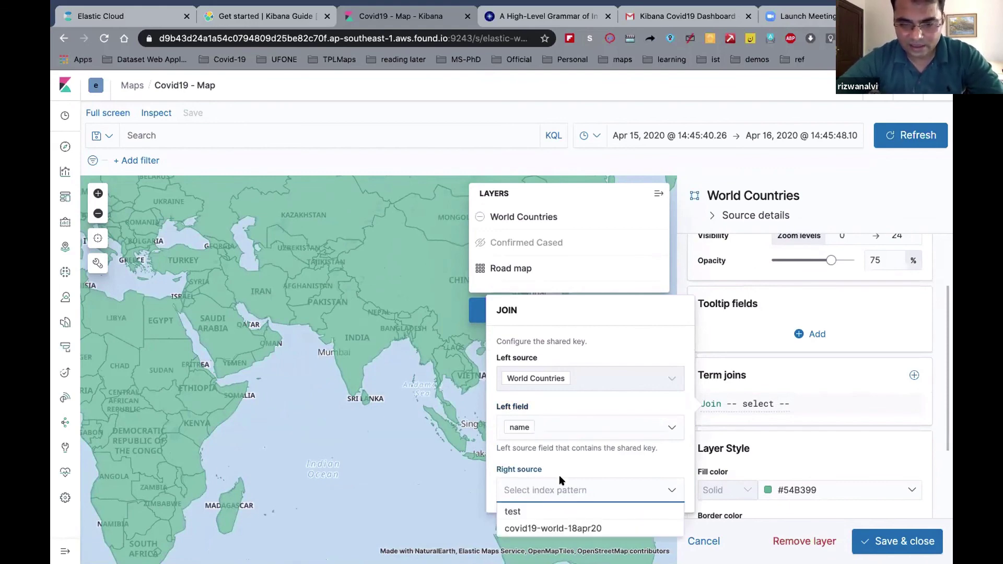
pyautogui.click(555, 528)
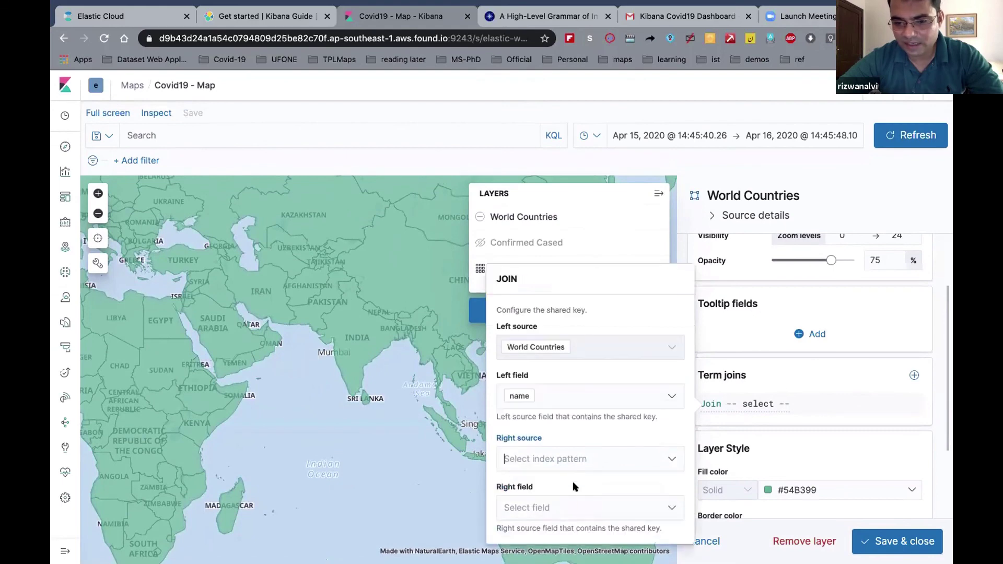
pyautogui.click(570, 503)
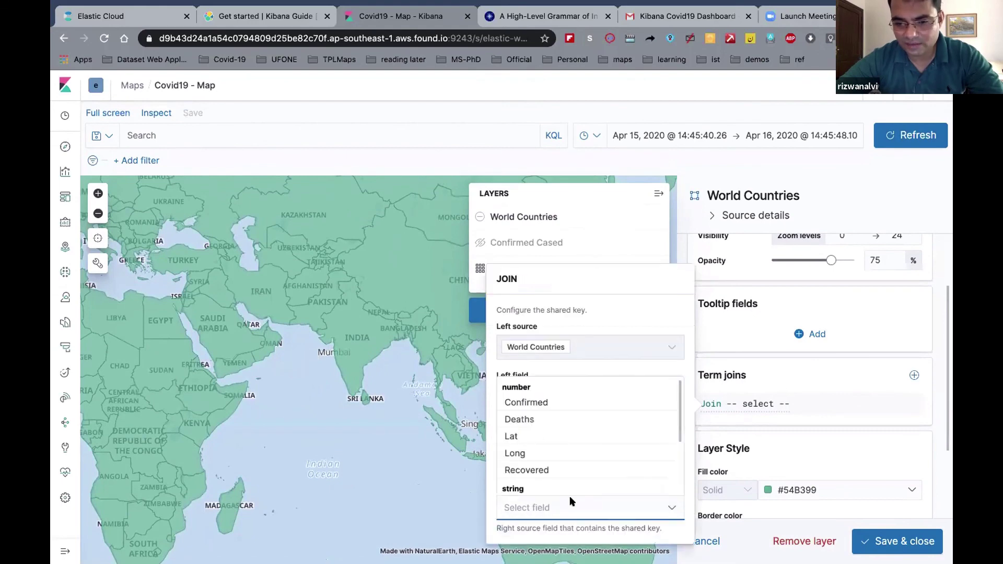
pyautogui.scroll(-3, 560, 440)
pyautogui.click(561, 442)
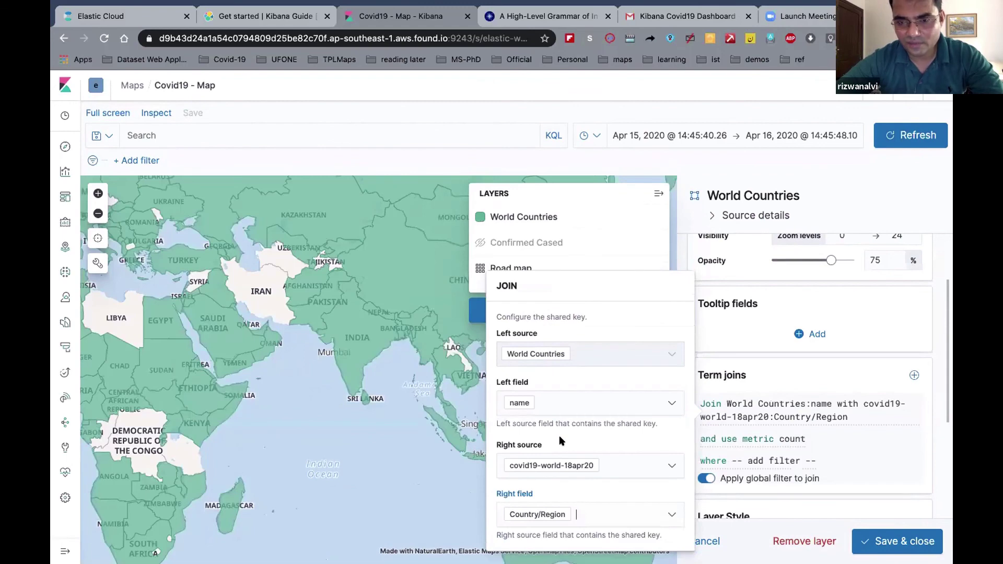
# - Set the term join metric to the Sum of Confirmed with the custom label Confirmed, and save the World Countries layer
pyautogui.click(792, 442)
pyautogui.click(624, 440)
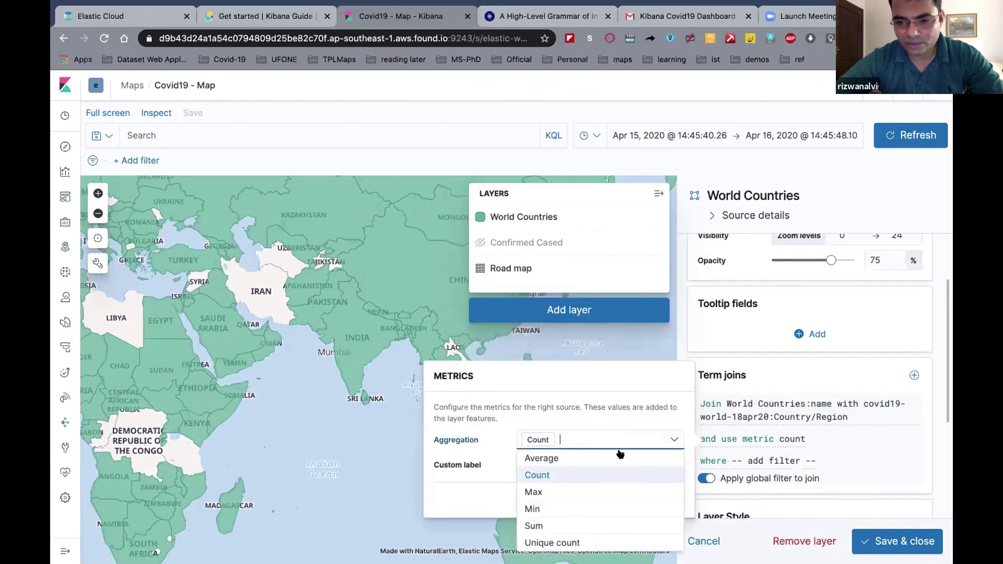
pyautogui.write('sum')
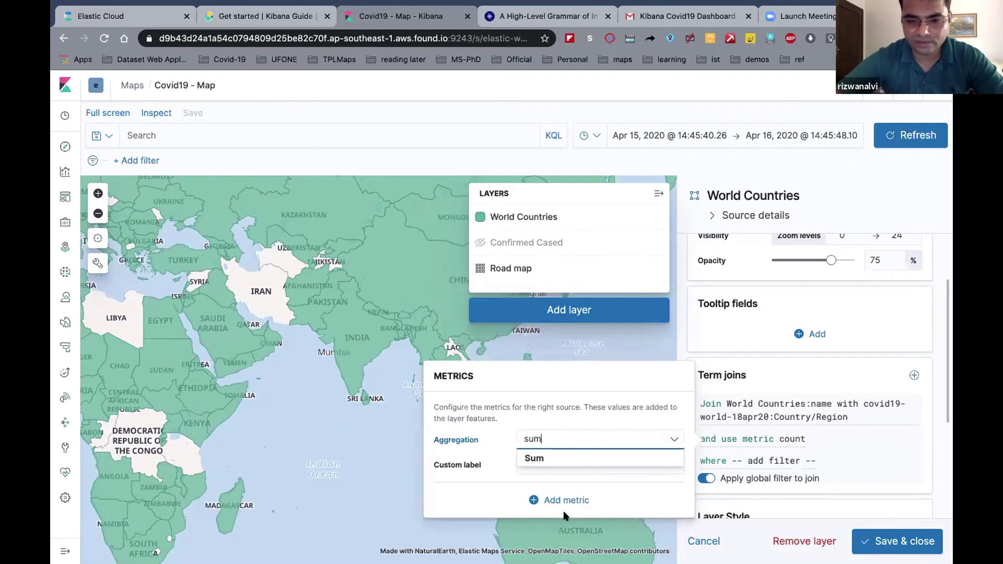
pyautogui.click(548, 462)
pyautogui.click(554, 453)
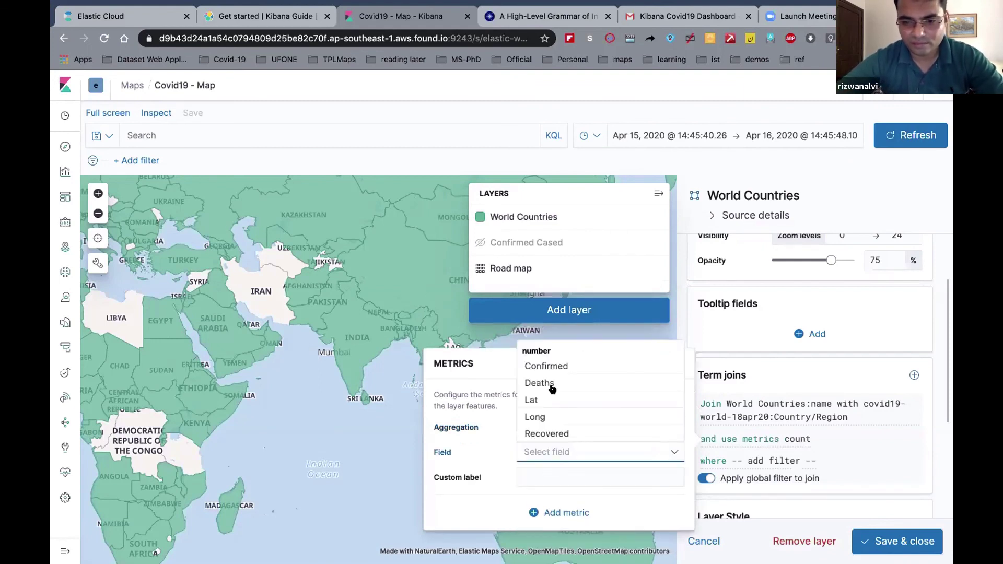
pyautogui.click(547, 366)
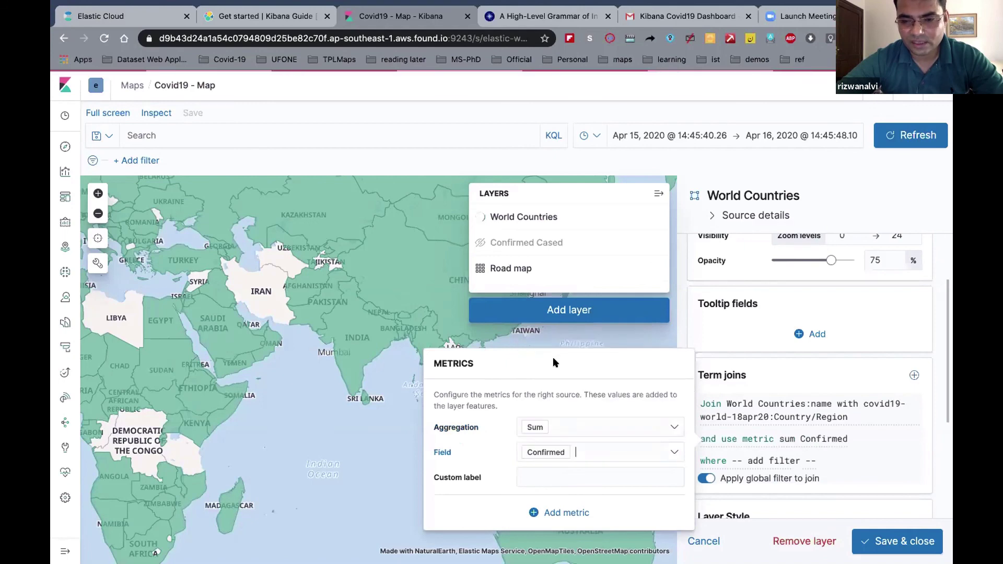
pyautogui.click(554, 475)
pyautogui.write('Confirm')
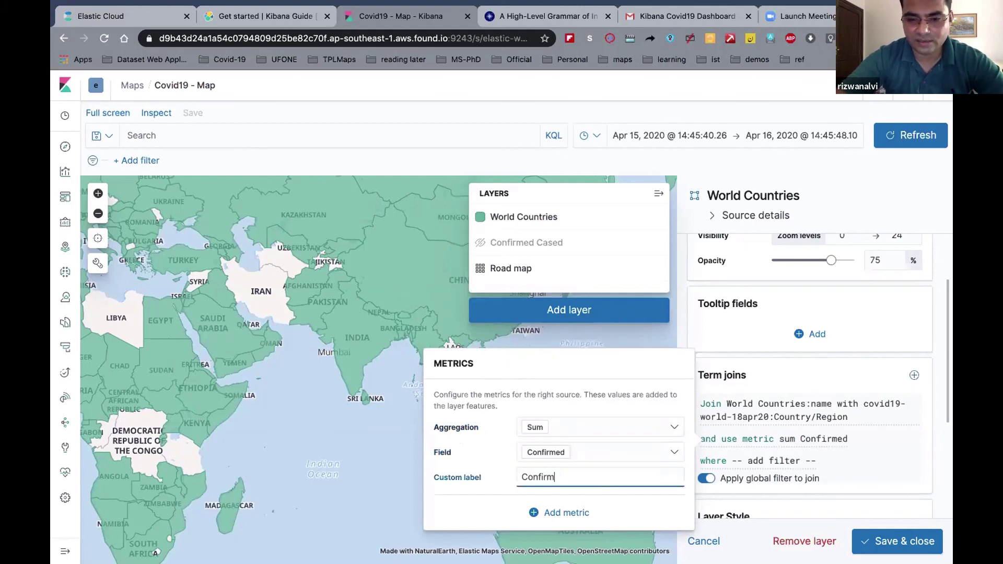
pyautogui.write('ed')
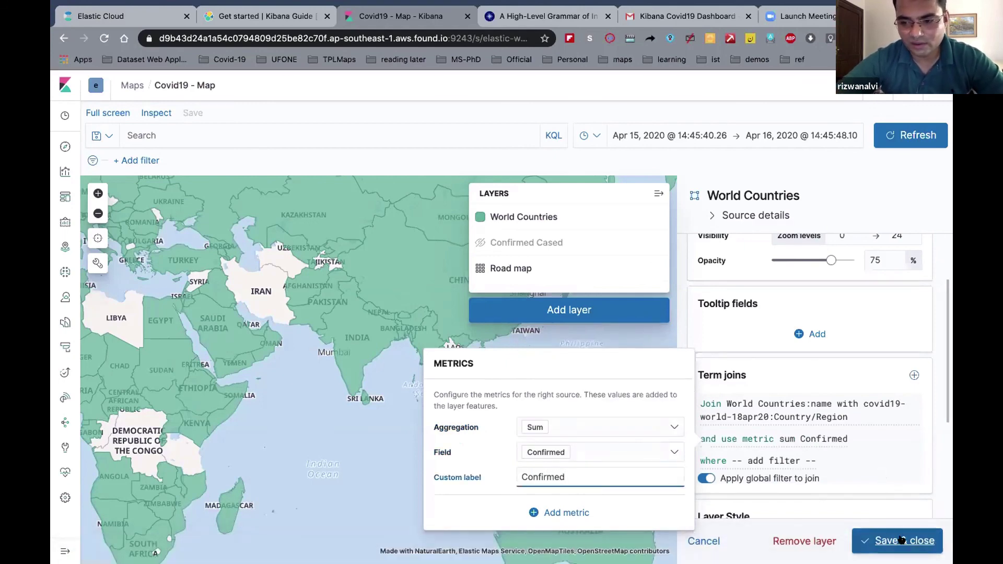
pyautogui.click(902, 540)
pyautogui.moveTo(501, 337)
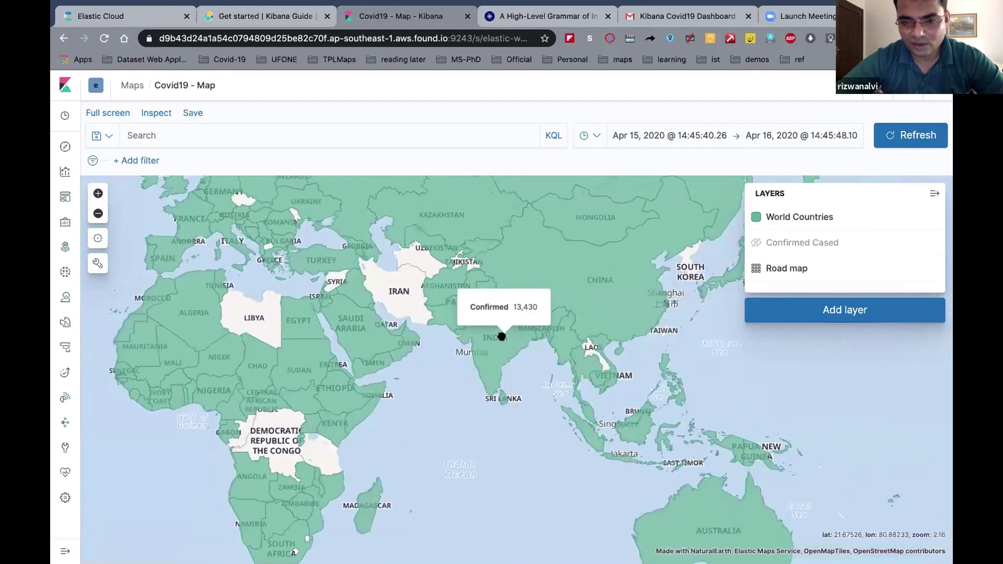
# - Add the name field to the World Countries layer's tooltip and check it on countries such as Pakistan and India
pyautogui.click(788, 217)
pyautogui.click(650, 300)
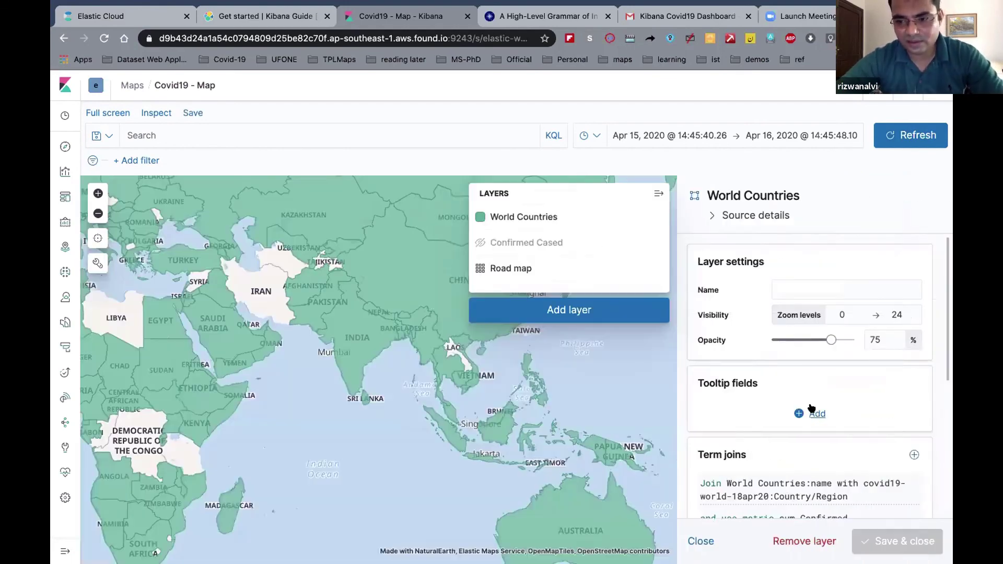
pyautogui.click(812, 413)
pyautogui.click(638, 432)
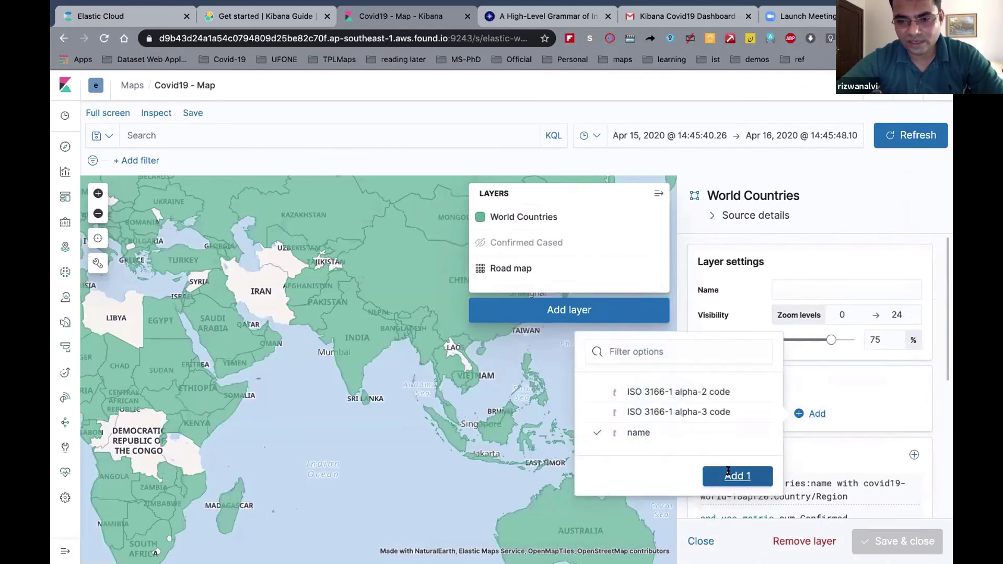
pyautogui.click(737, 474)
pyautogui.moveTo(409, 302)
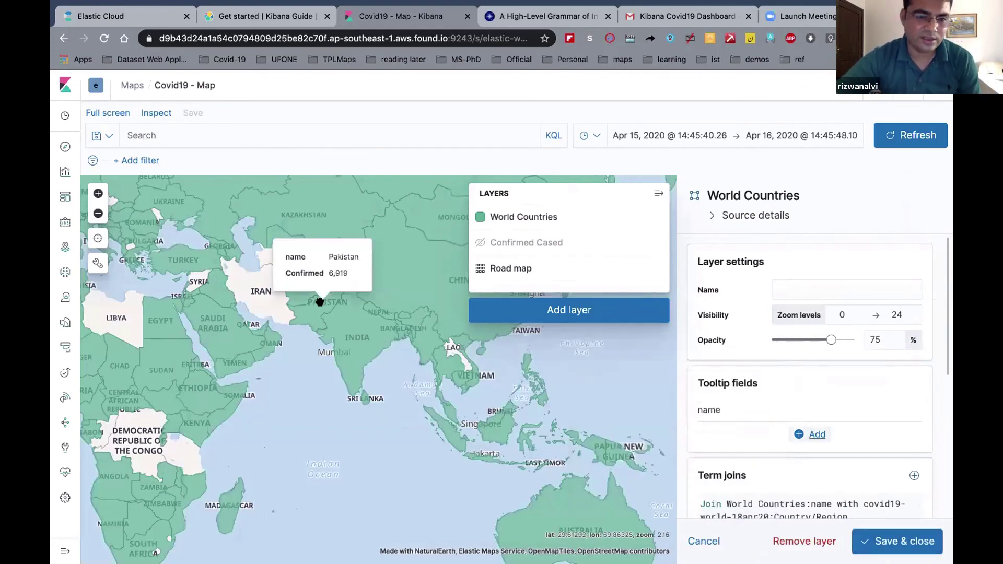
pyautogui.moveTo(344, 331)
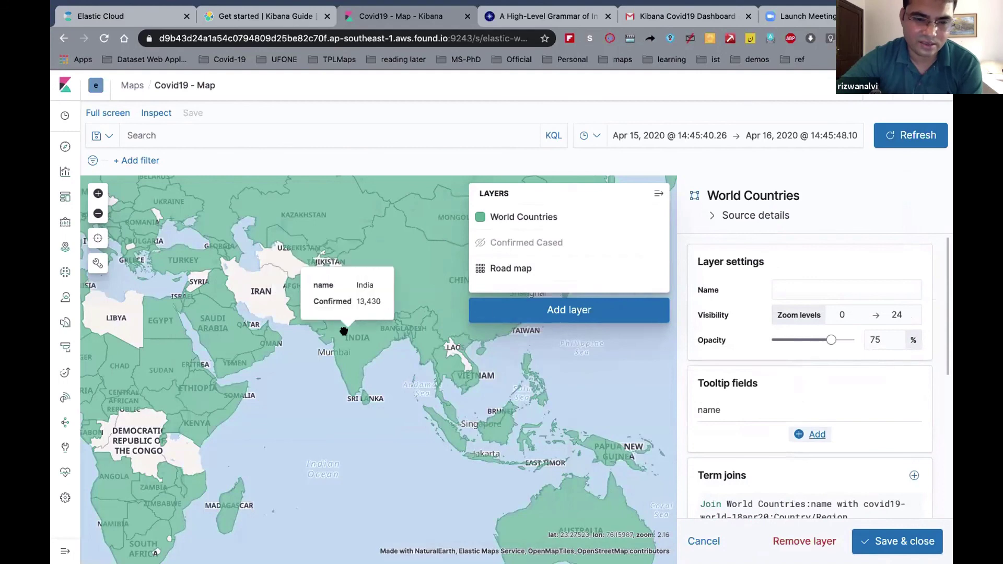
# - Fill the World Countries layer by value using the Confirmed field and the white-to-dark-red color ramp
pyautogui.moveTo(290, 358); pyautogui.dragTo(356, 433)
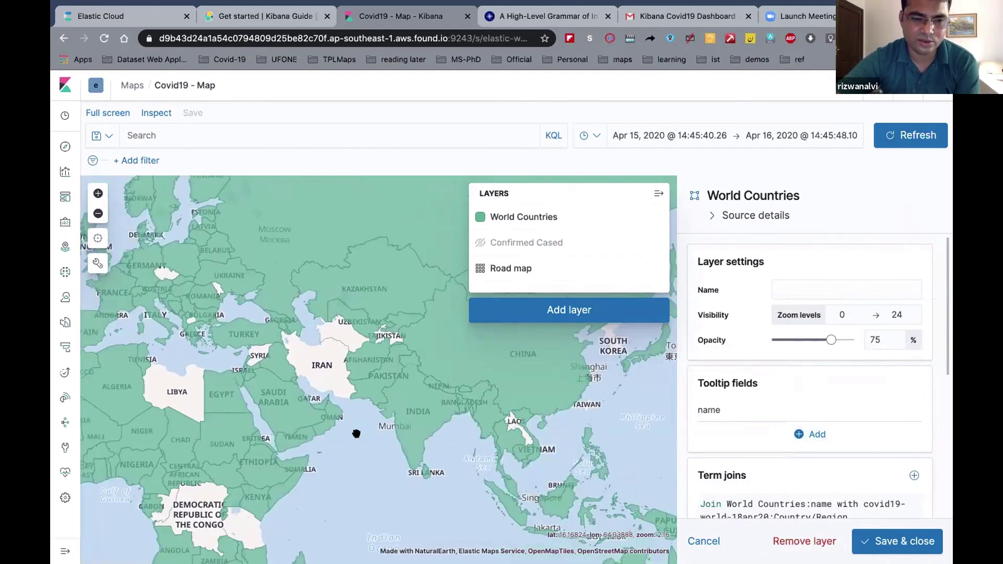
pyautogui.scroll(-5, 356, 434)
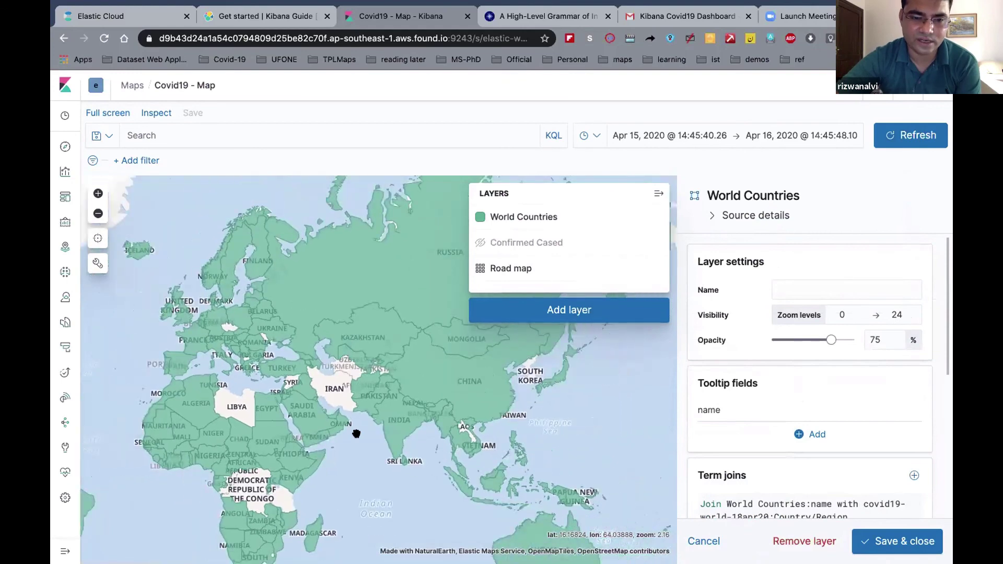
pyautogui.scroll(3, 356, 434)
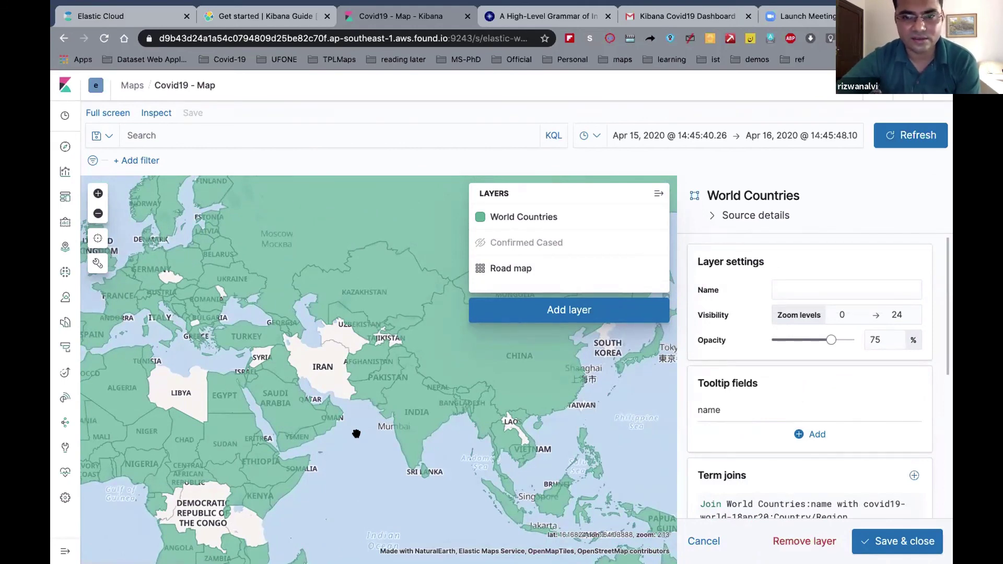
pyautogui.scroll(-3, 356, 433)
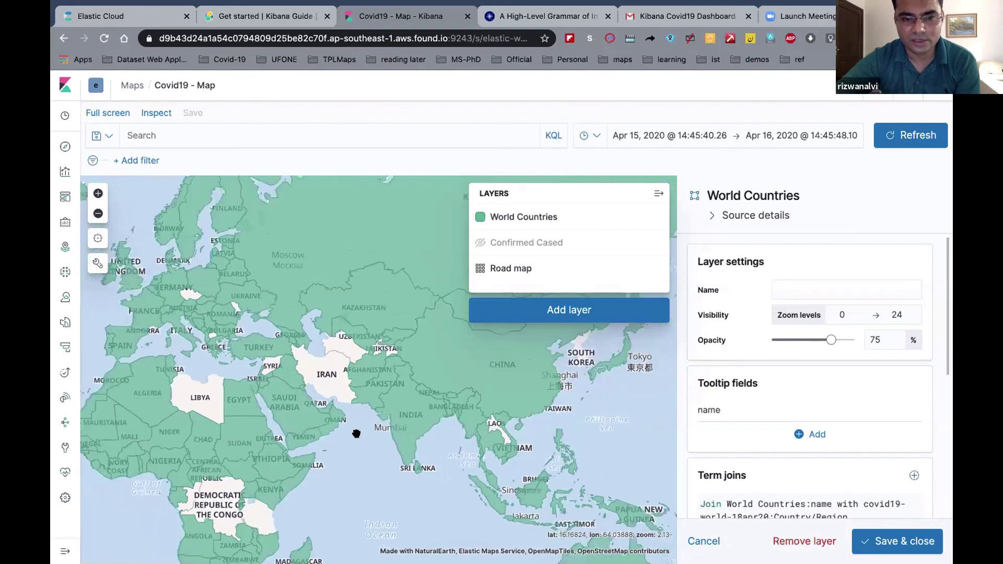
pyautogui.scroll(-4, 765, 396)
pyautogui.scroll(-3, 766, 395)
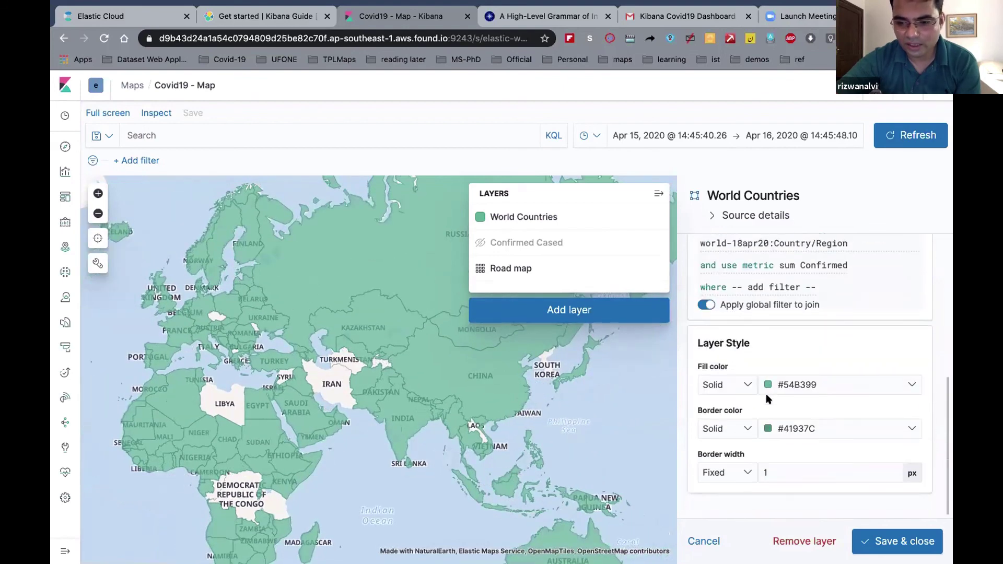
pyautogui.click(736, 382)
pyautogui.click(720, 397)
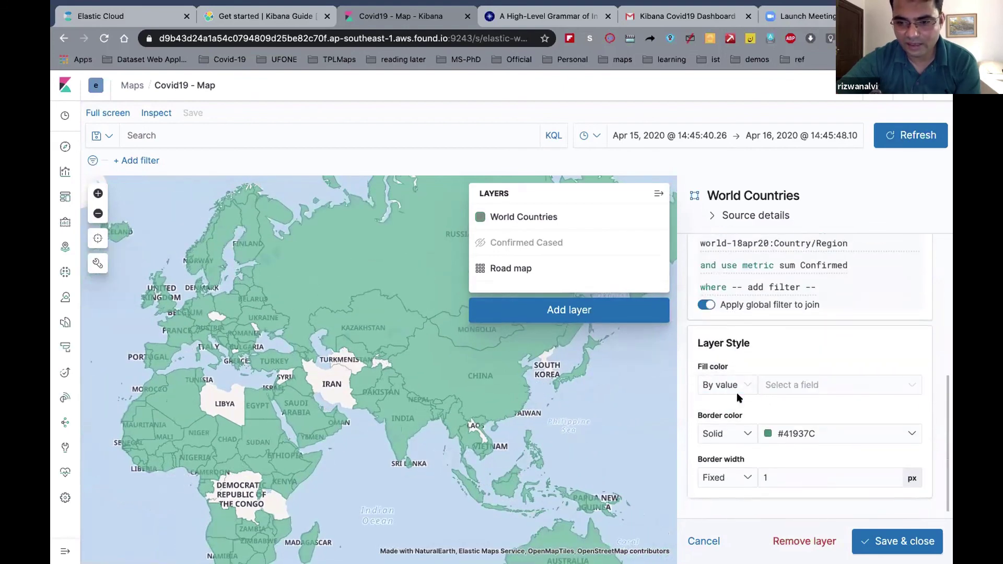
pyautogui.click(792, 384)
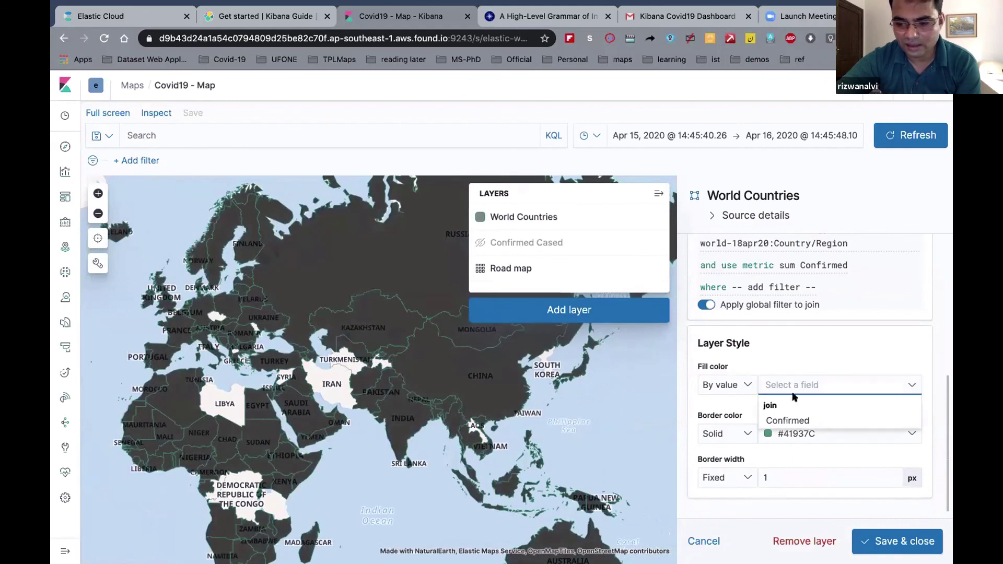
pyautogui.click(792, 419)
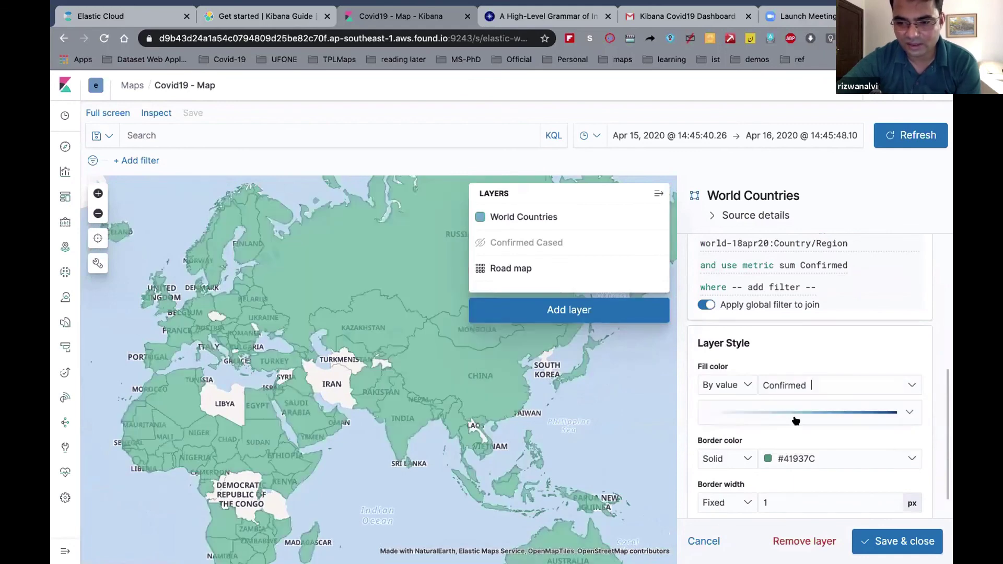
pyautogui.click(794, 416)
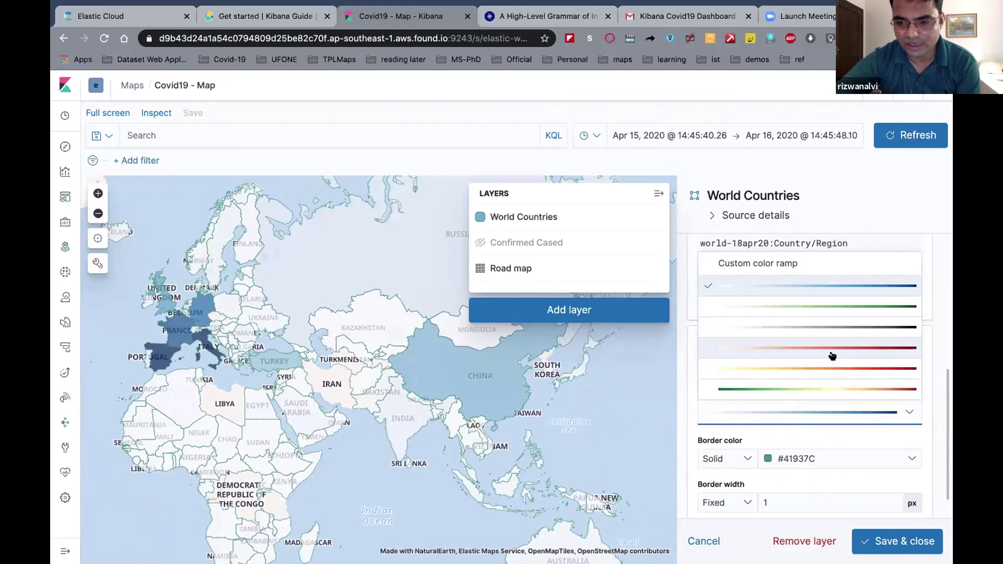
pyautogui.click(836, 350)
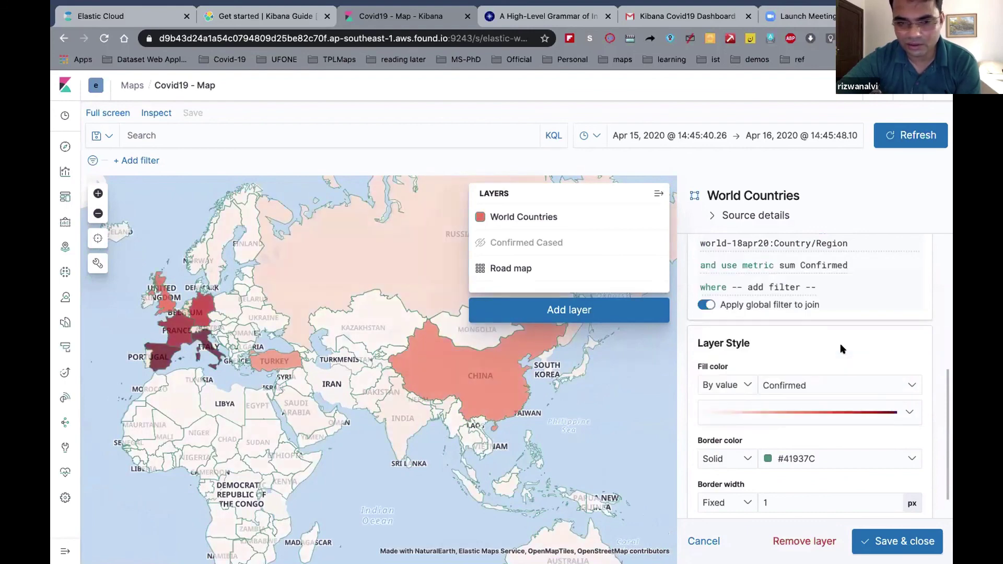
# - Examine the confirmed-case shading of countries across the world map and around Europe
pyautogui.scroll(-2, 430, 446)
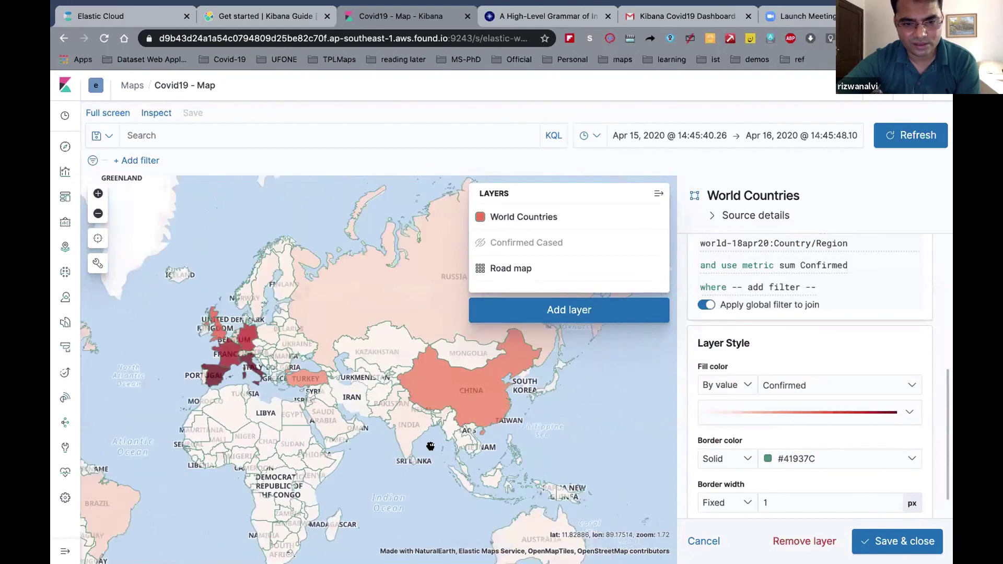
pyautogui.scroll(-2, 430, 446)
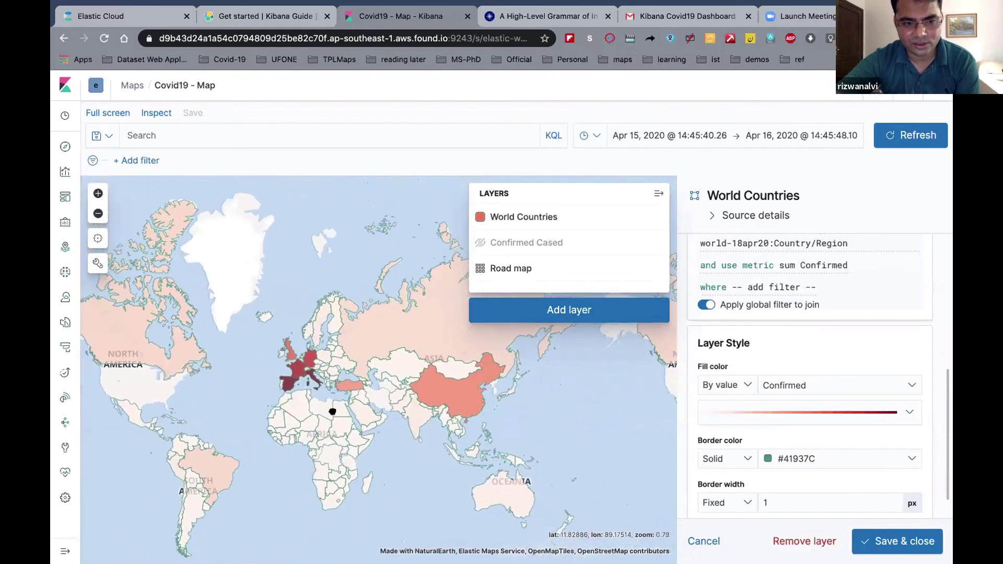
pyautogui.scroll(4, 418, 418)
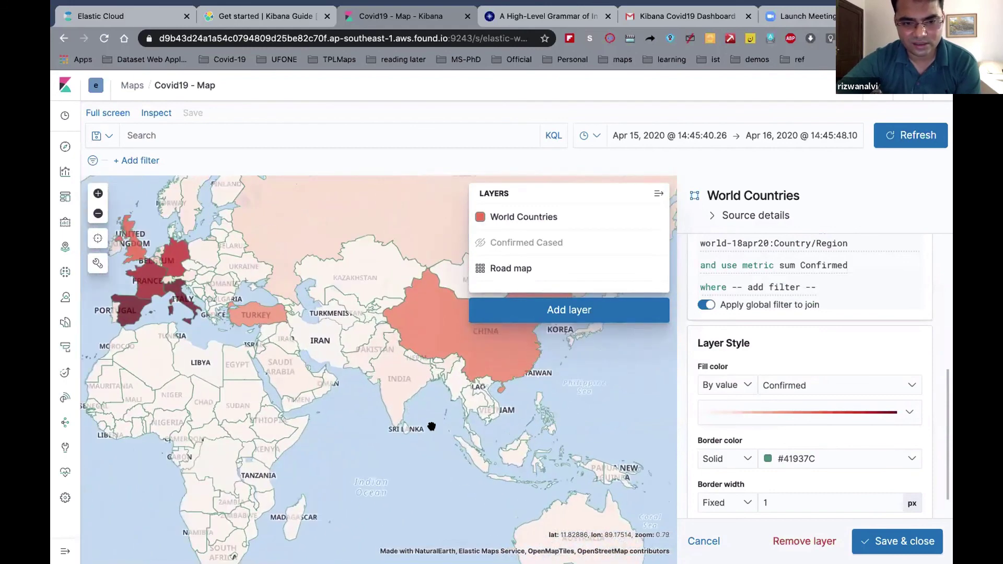
pyautogui.scroll(-1, 481, 488)
pyautogui.scroll(3, 600, 530)
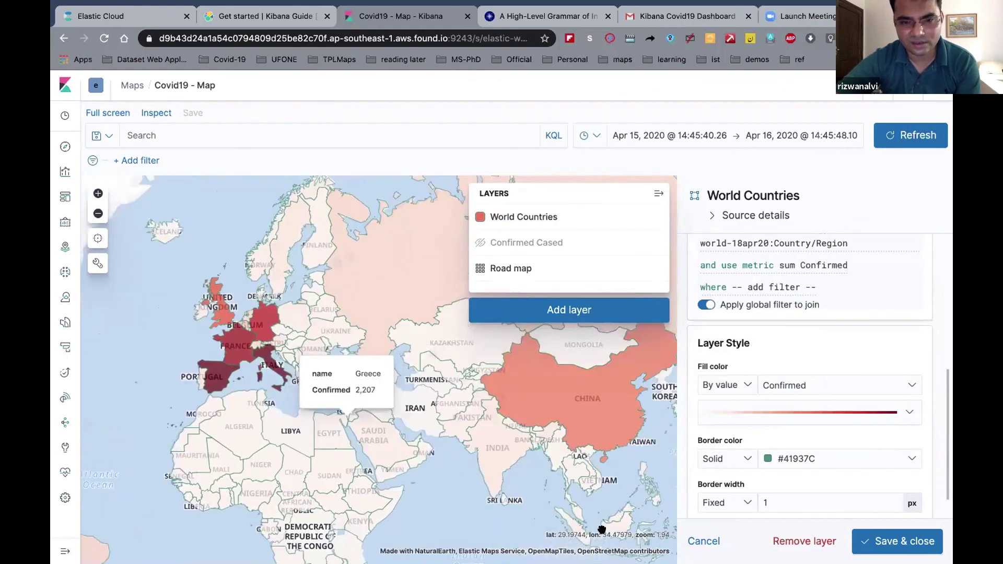
pyautogui.scroll(2, 602, 529)
pyautogui.scroll(-1, 805, 424)
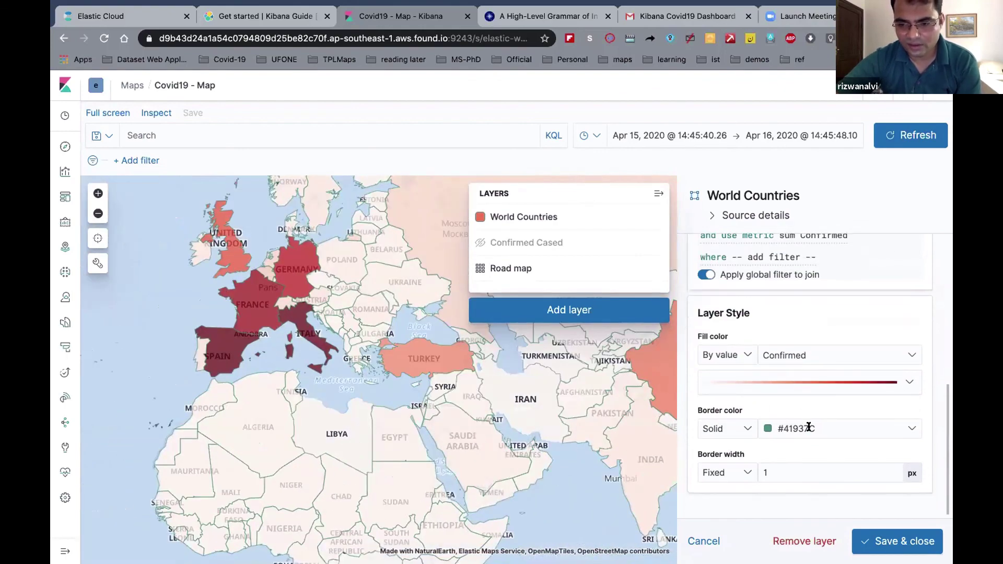
# - Save the World Countries layer changes and save the map under the title Covid19 - Map
pyautogui.click(889, 542)
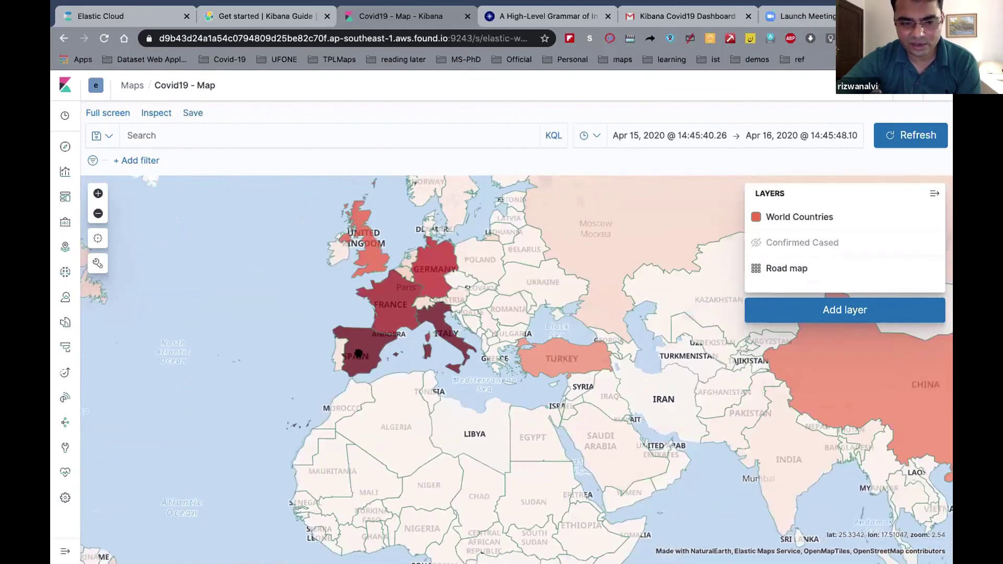
pyautogui.moveTo(358, 354)
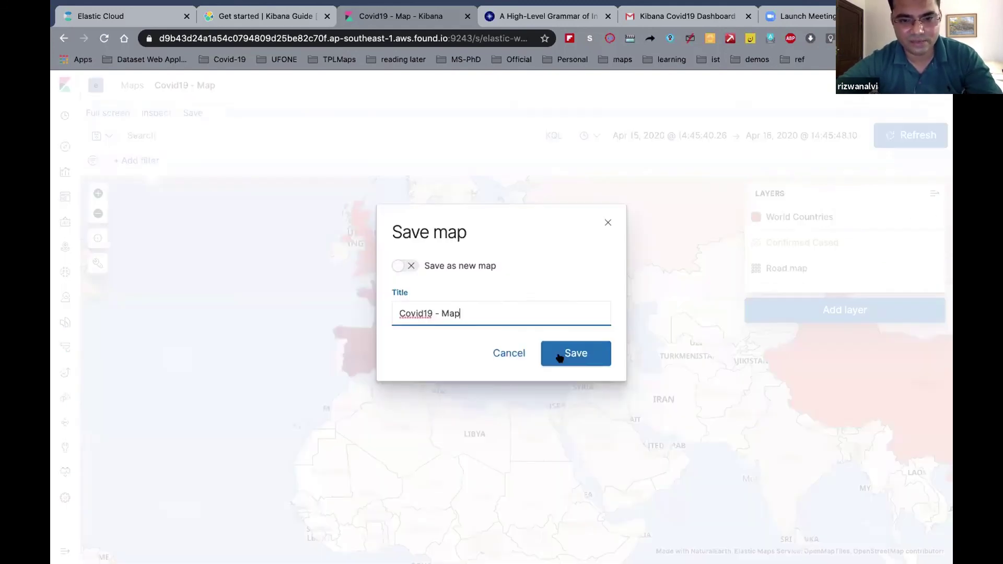
pyautogui.click(560, 358)
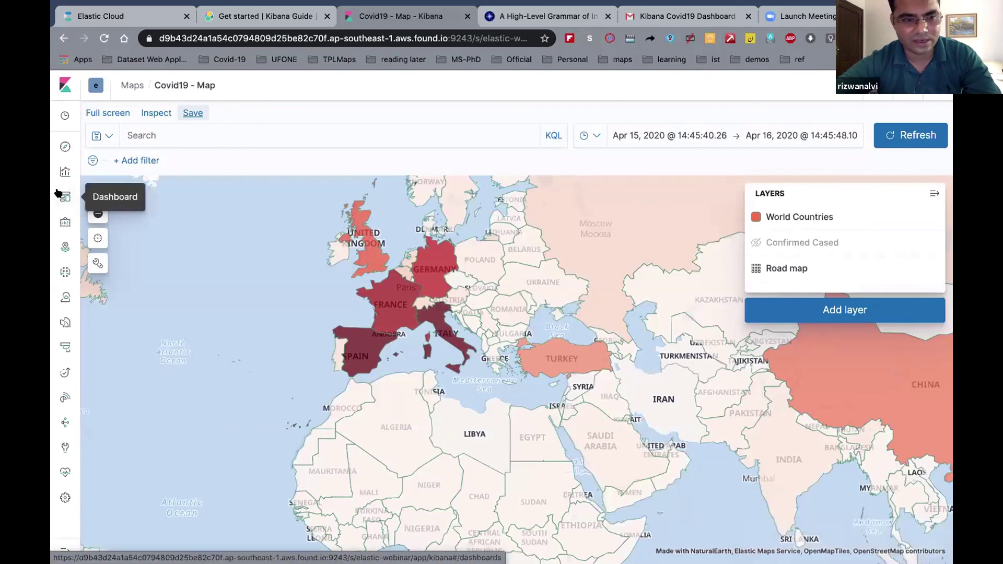
# - Leave the map for the space marked D and open Covid19 - Dashboard there for editing
pyautogui.click(62, 196)
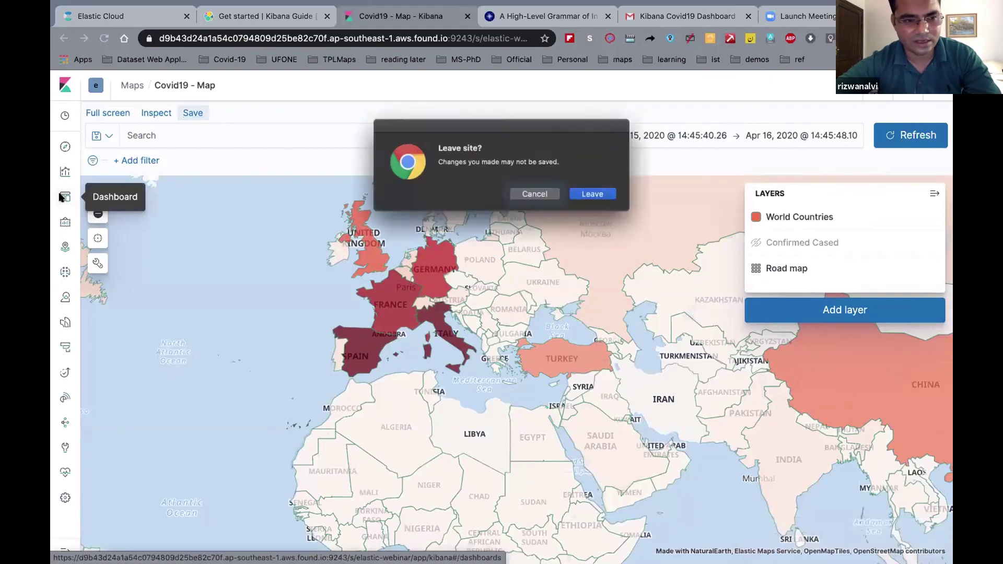
pyautogui.click(595, 195)
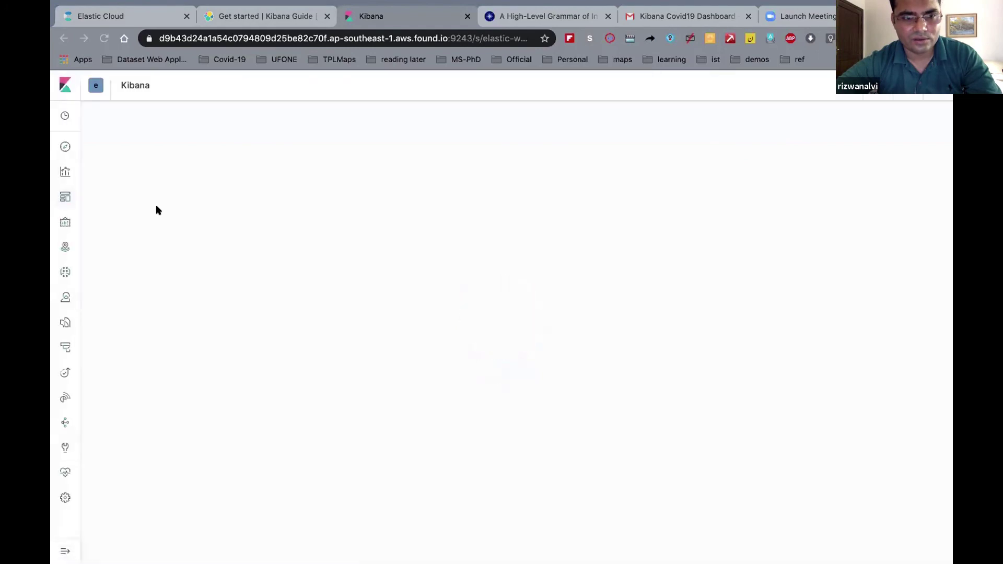
pyautogui.click(96, 85)
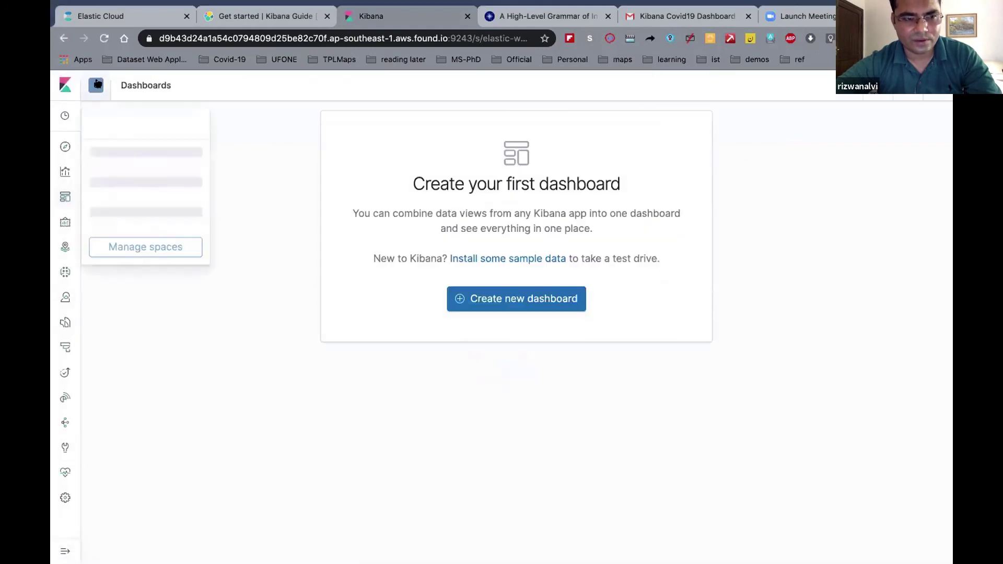
pyautogui.click(124, 150)
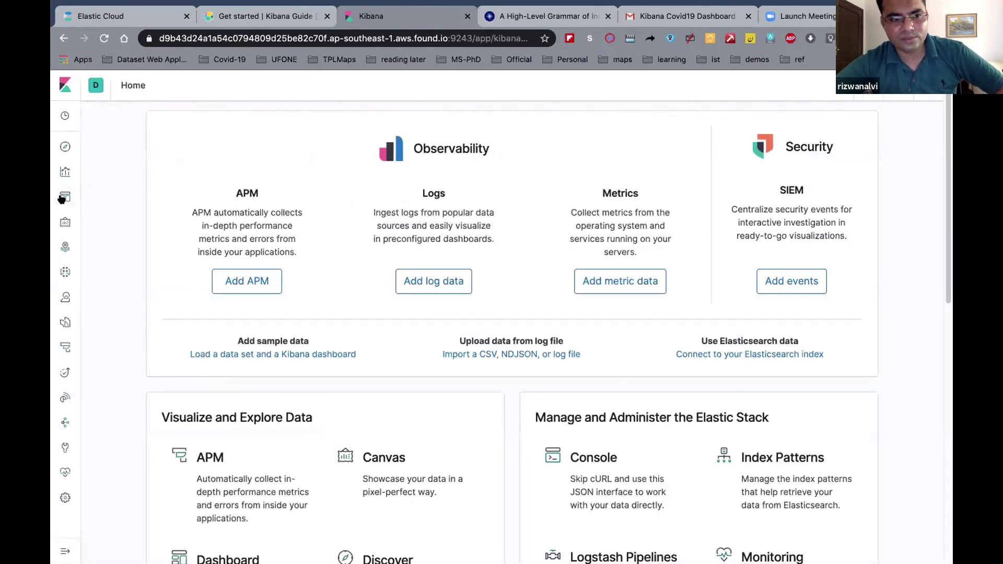
pyautogui.click(62, 199)
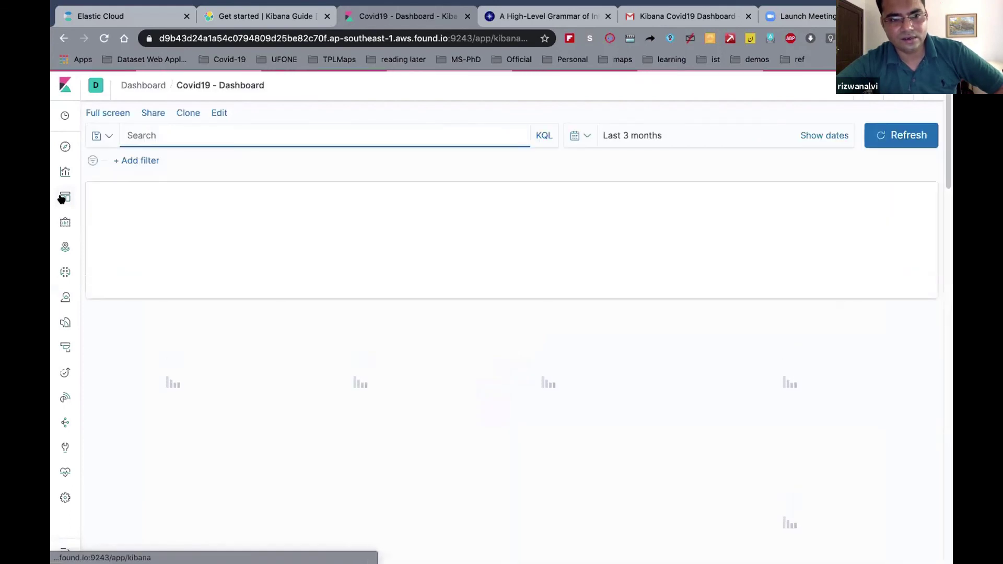
pyautogui.click(219, 113)
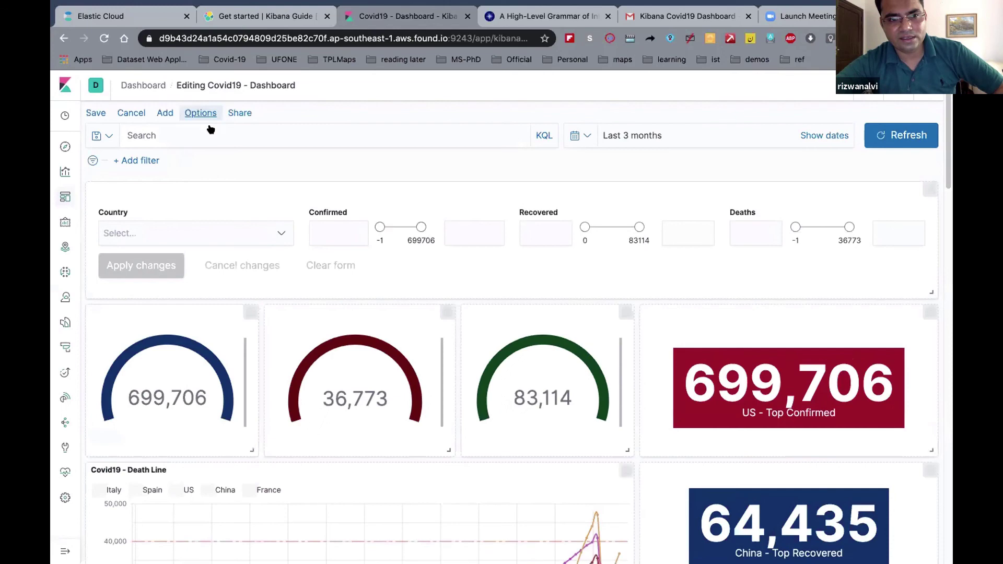
# - Add the [eCommerce] Average Sales Price gauge to the dashboard and widen its panel
pyautogui.click(164, 113)
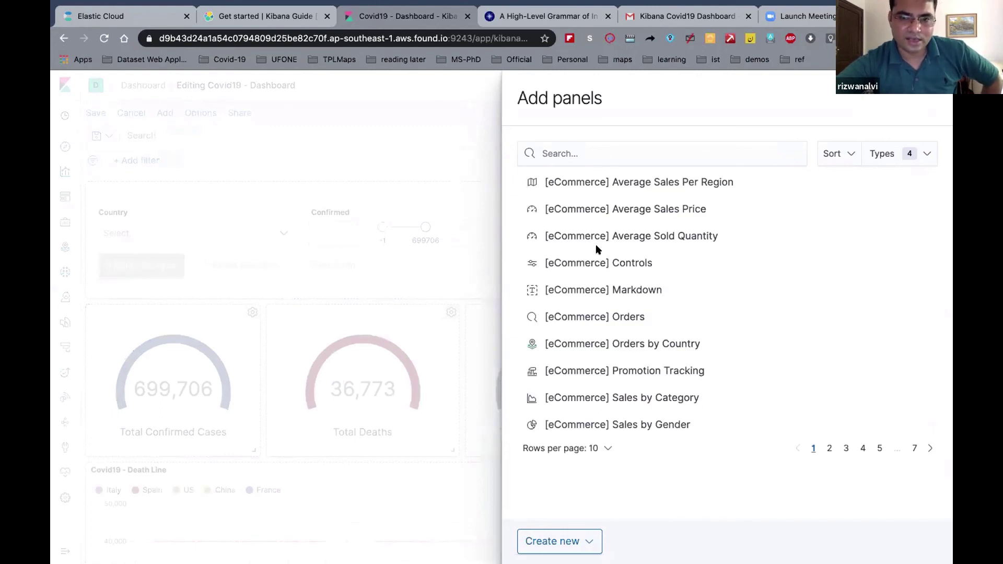
pyautogui.click(660, 210)
pyautogui.click(467, 283)
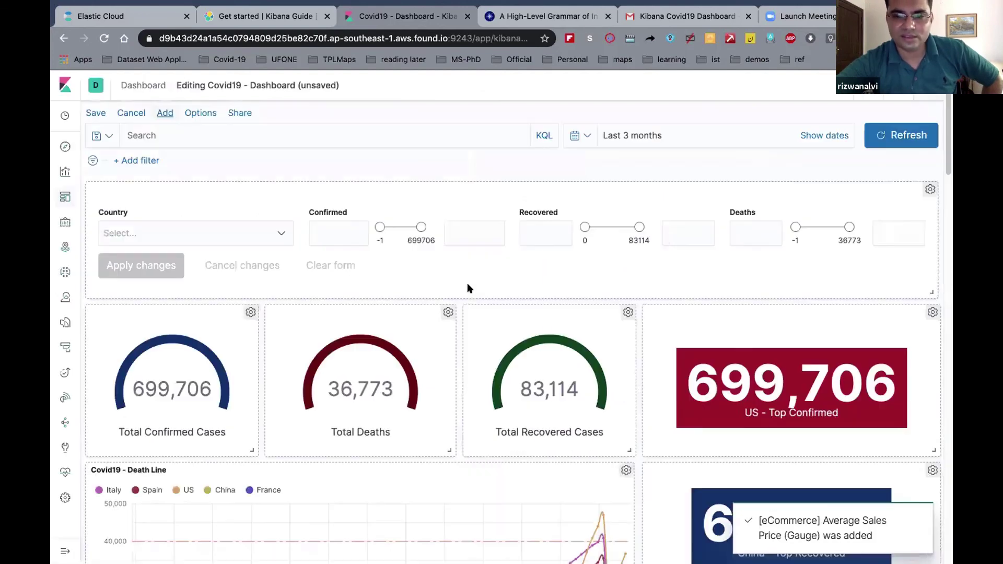
pyautogui.scroll(-10, 467, 283)
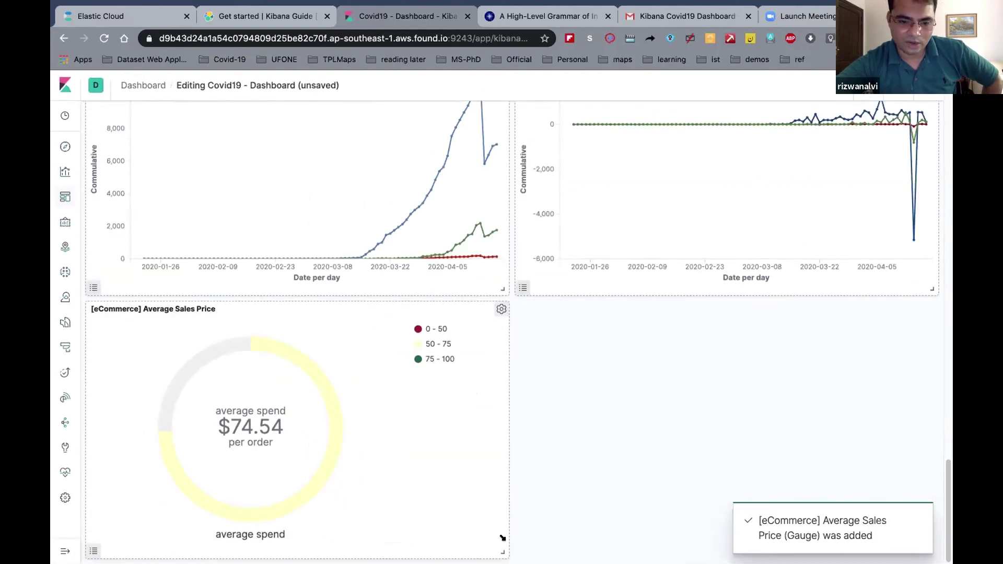
pyautogui.moveTo(503, 551); pyautogui.dragTo(408, 372)
# - Delete the [eCommerce] Average Sales Price panel from the dashboard
pyautogui.click(590, 274)
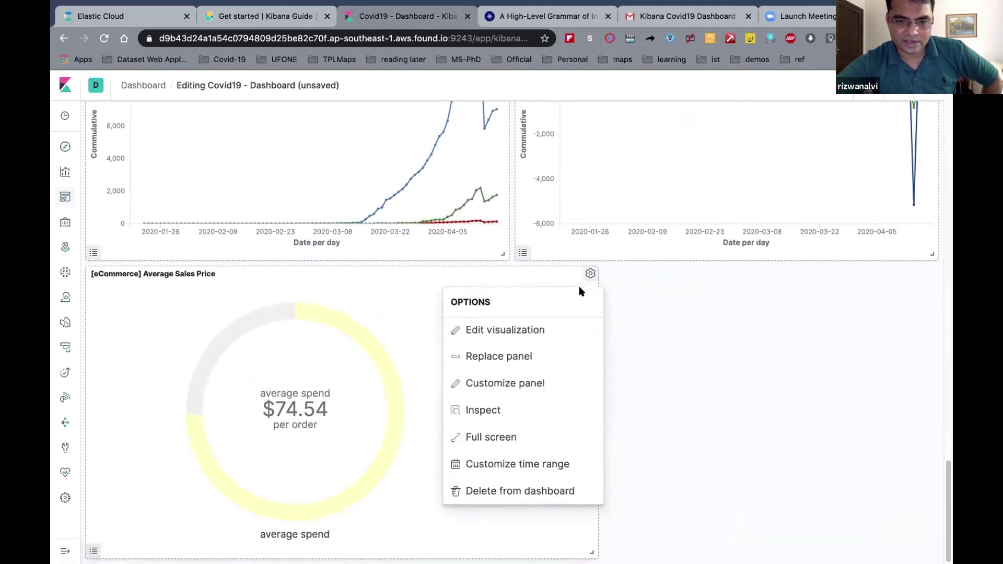
pyautogui.click(492, 490)
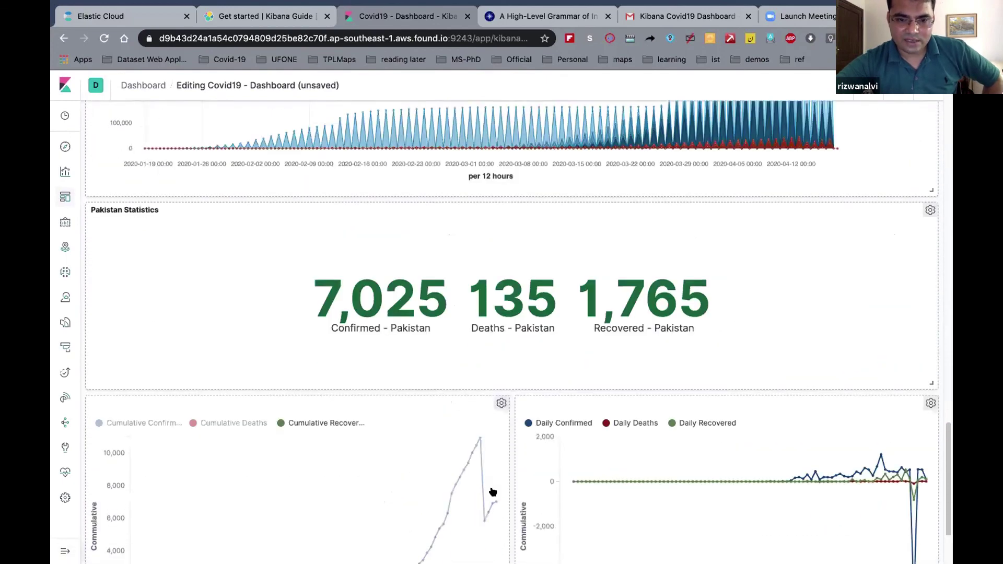
pyautogui.scroll(-3, 493, 490)
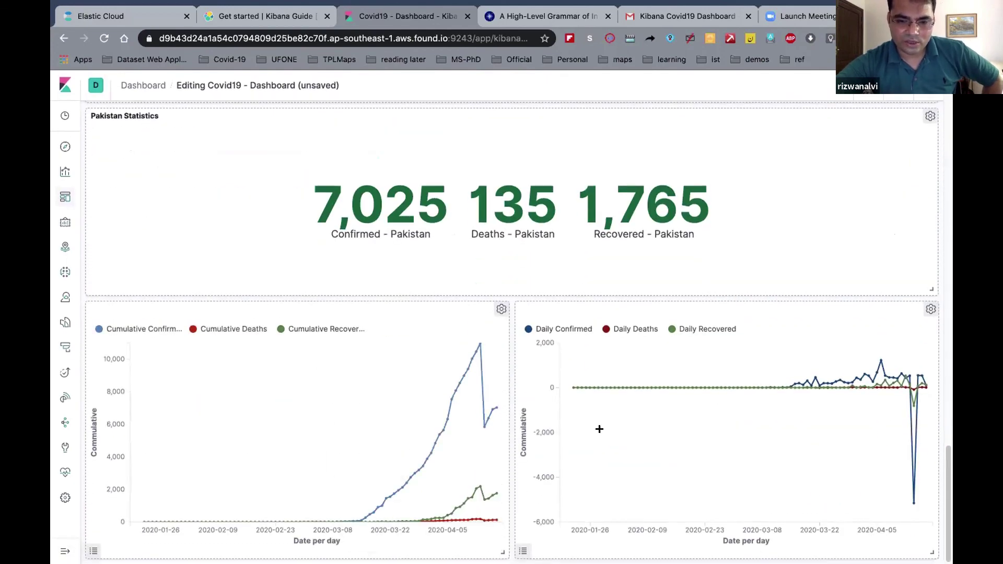
# - Save the dashboard under the title Covid19 - Dashboard with the time range stored
pyautogui.scroll(5, 599, 429)
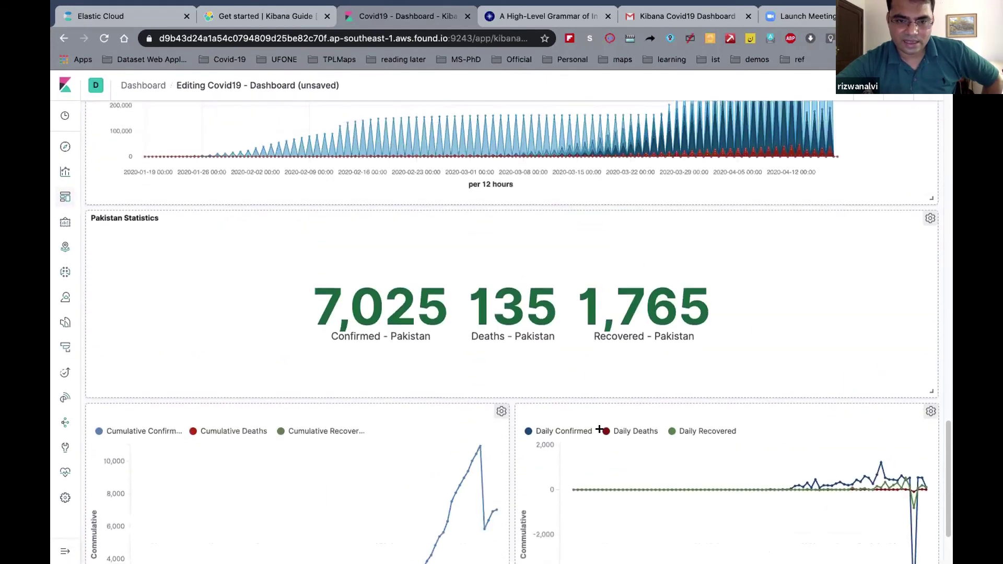
pyautogui.scroll(8, 599, 431)
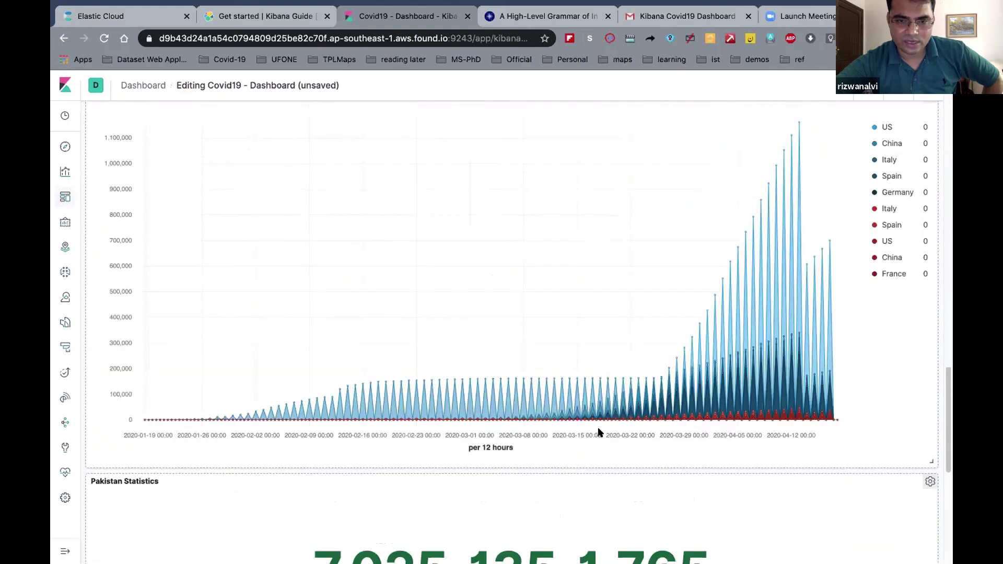
pyautogui.scroll(9, 599, 431)
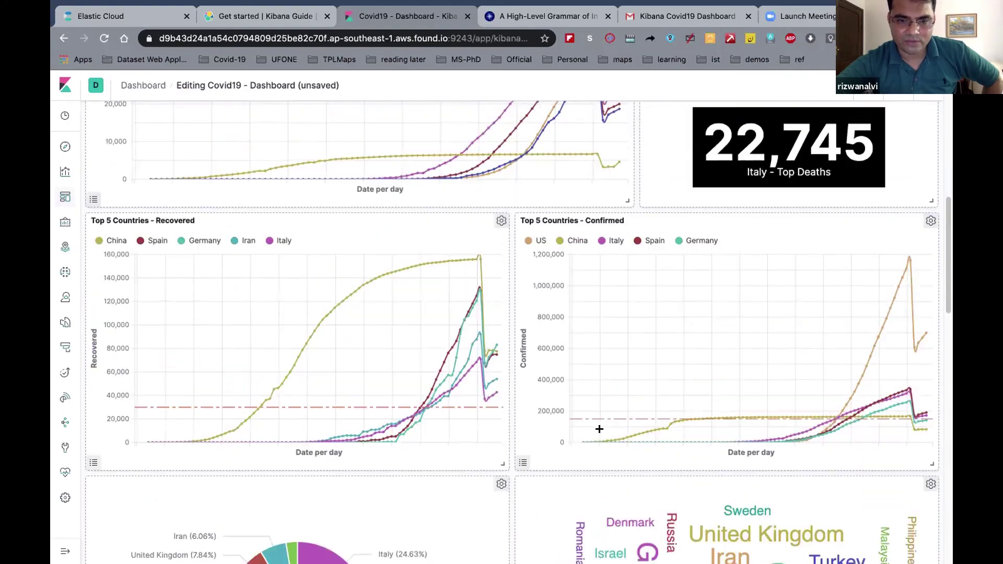
pyautogui.scroll(4, 601, 433)
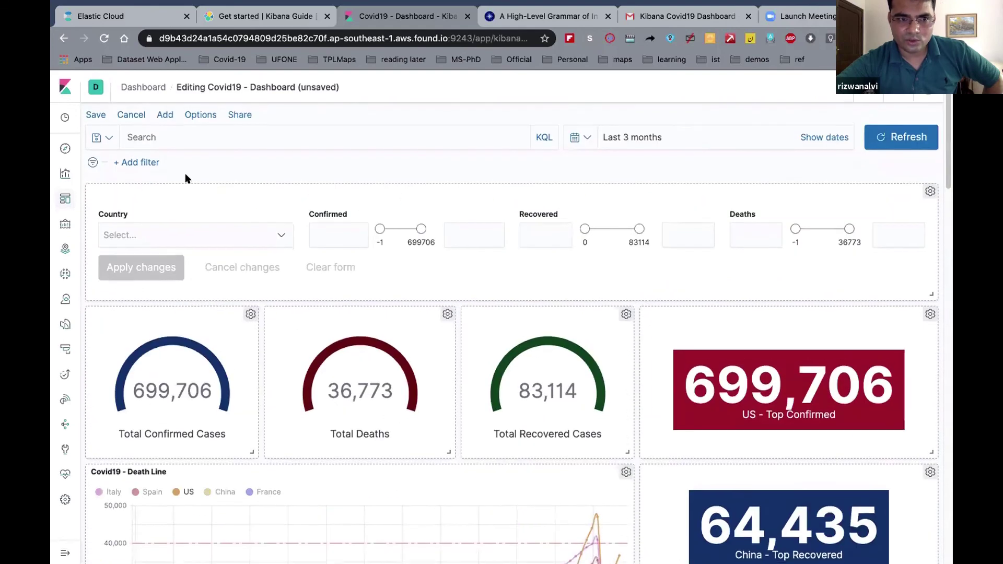
pyautogui.click(96, 113)
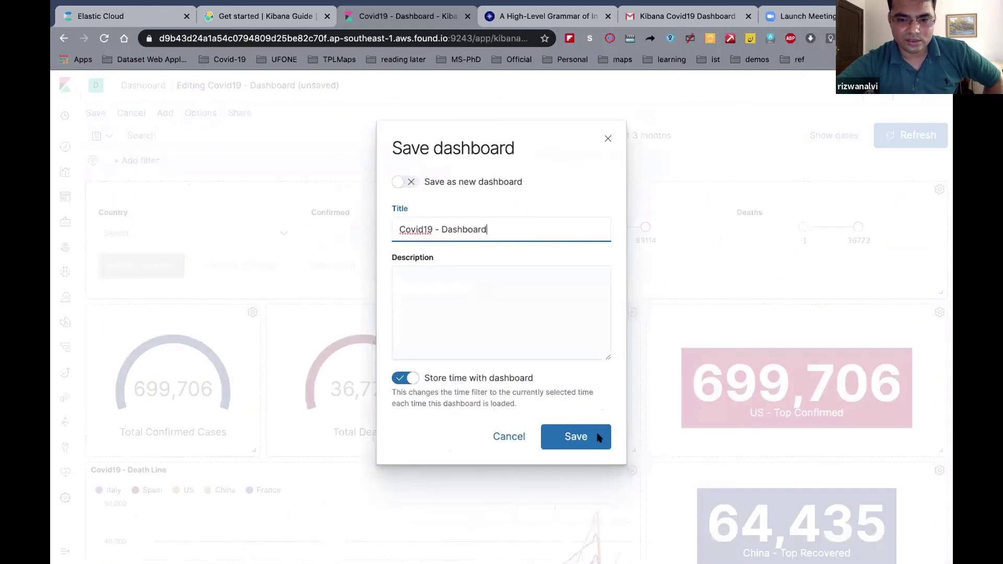
pyautogui.click(598, 437)
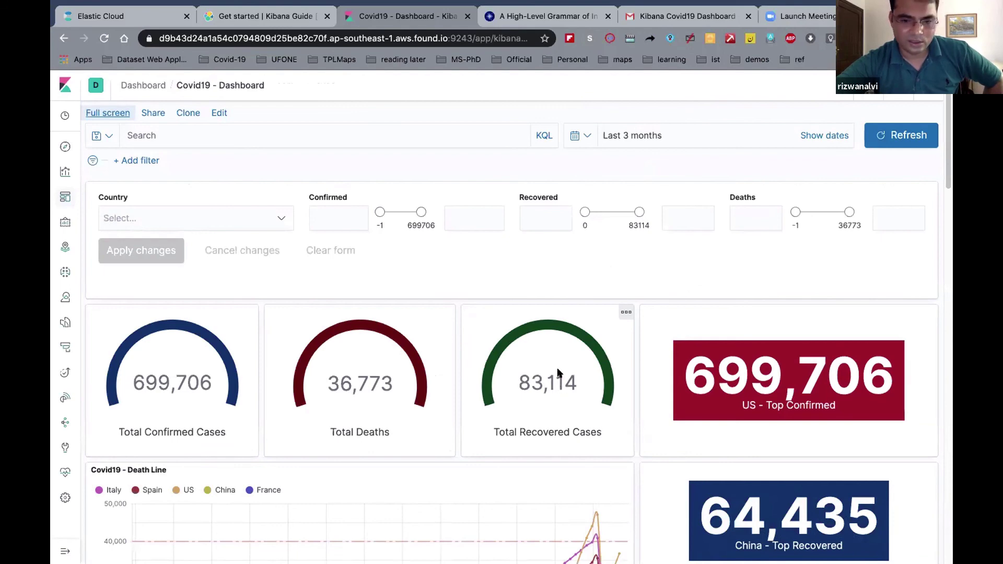
pyautogui.moveTo(557, 326)
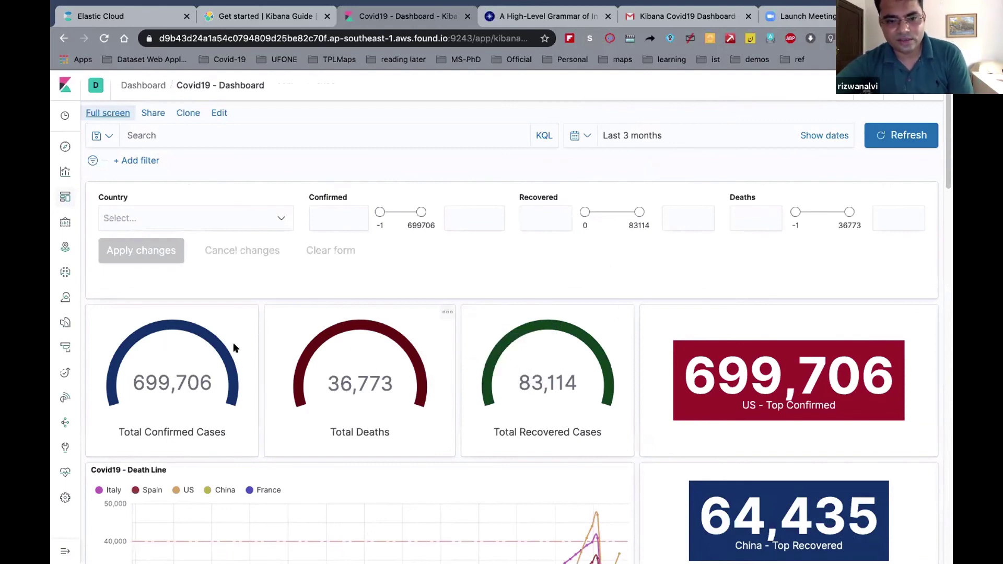
pyautogui.moveTo(204, 342)
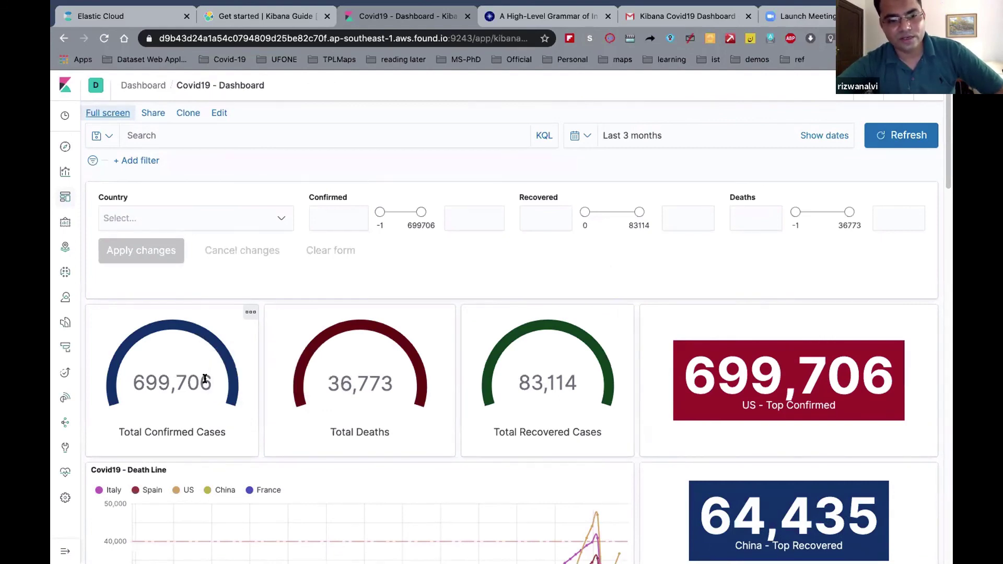
pyautogui.scroll(-2, 205, 378)
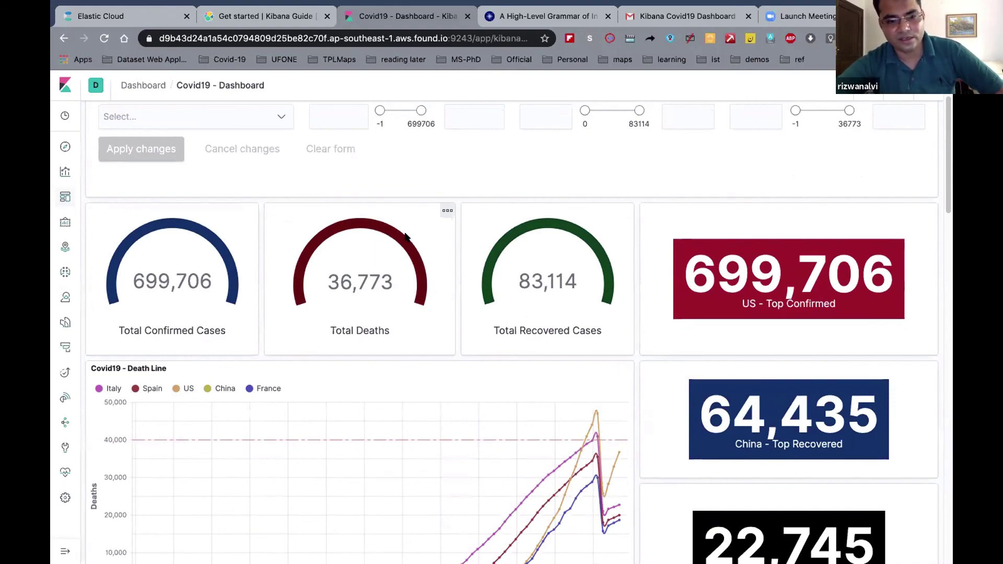
pyautogui.scroll(-8, 405, 236)
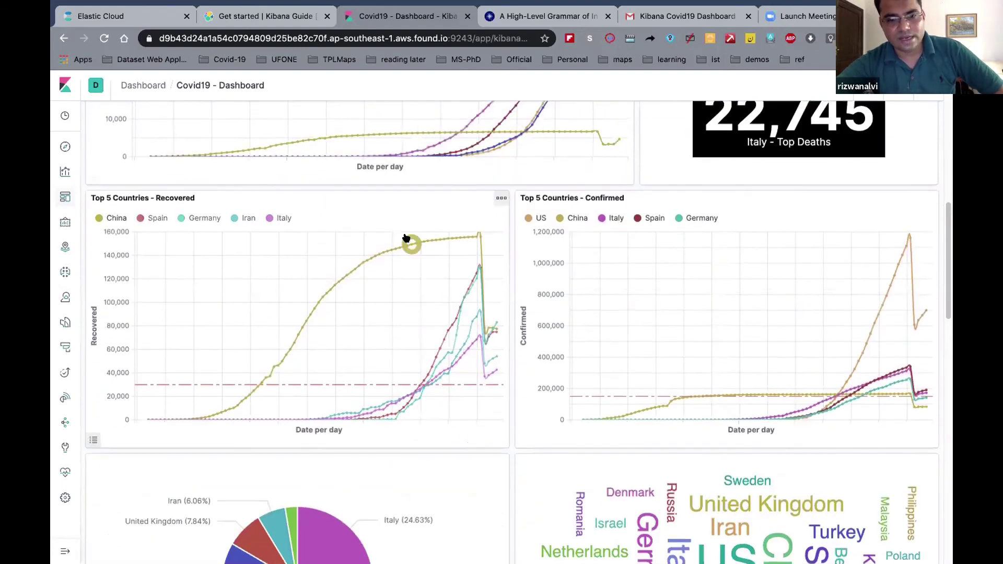
pyautogui.scroll(10, 405, 236)
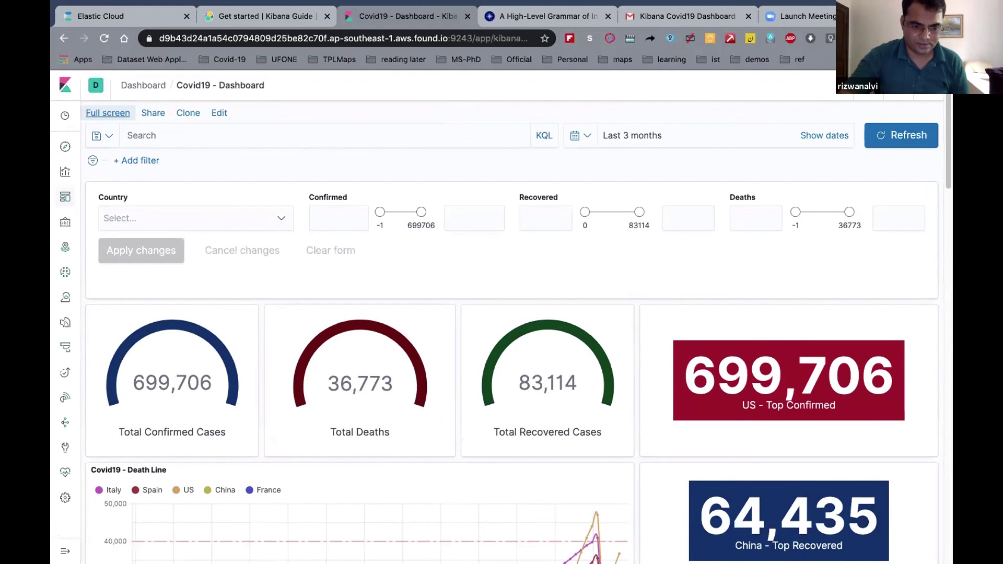
pyautogui.moveTo(670, 1)
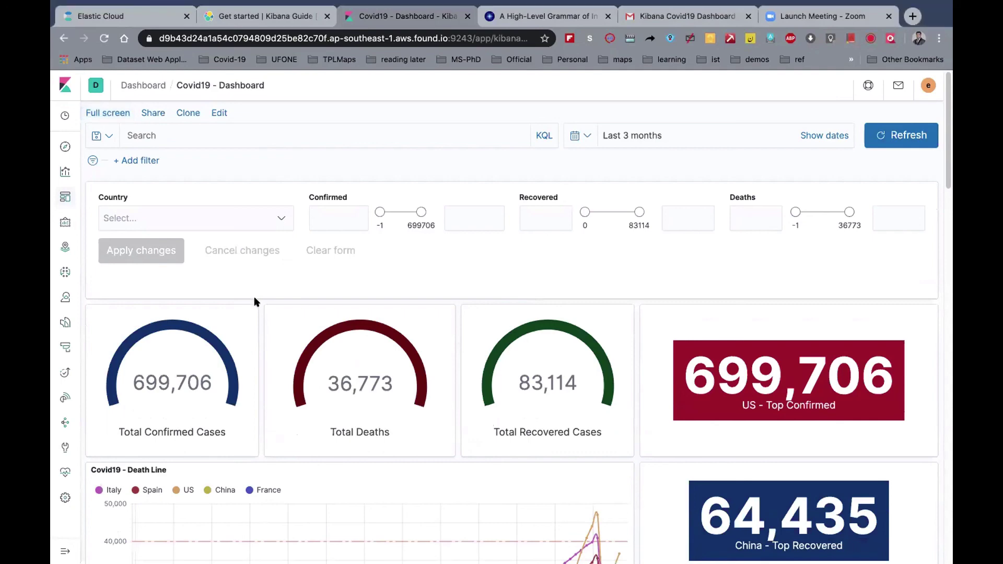
# - Put the dashboard back into edit mode and open the Total Deaths gauge's visualization for editing
pyautogui.click(219, 114)
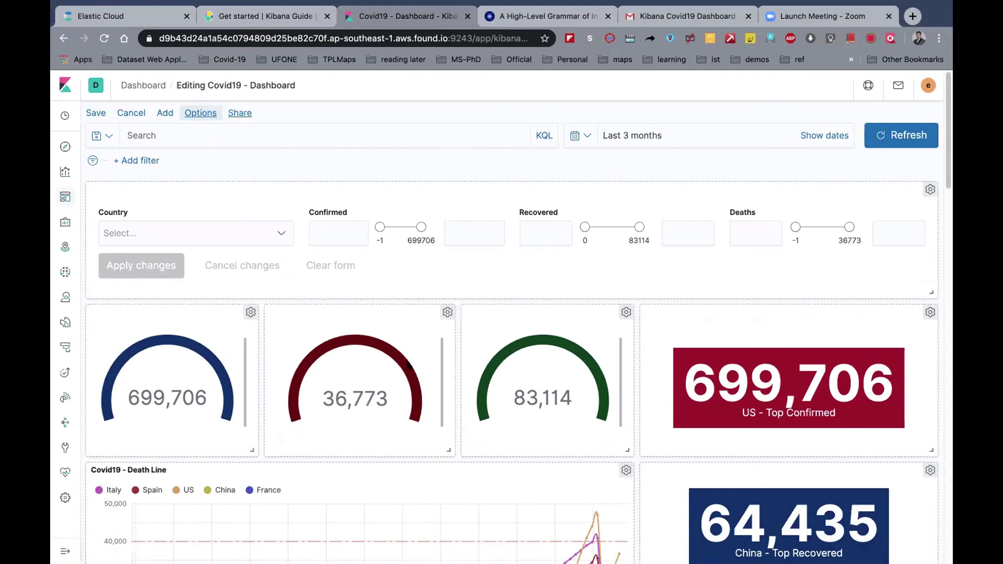
pyautogui.click(448, 313)
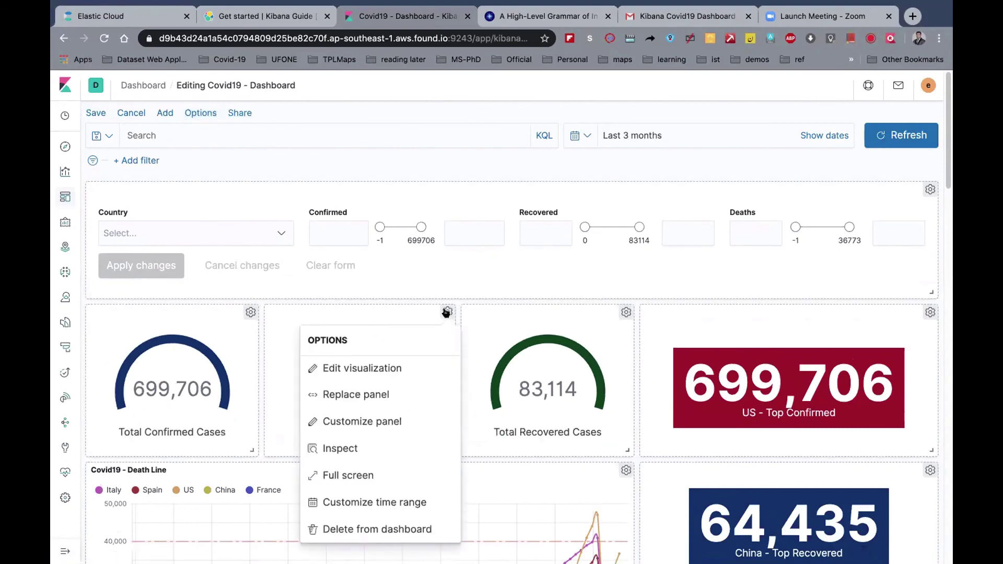
pyautogui.click(389, 367)
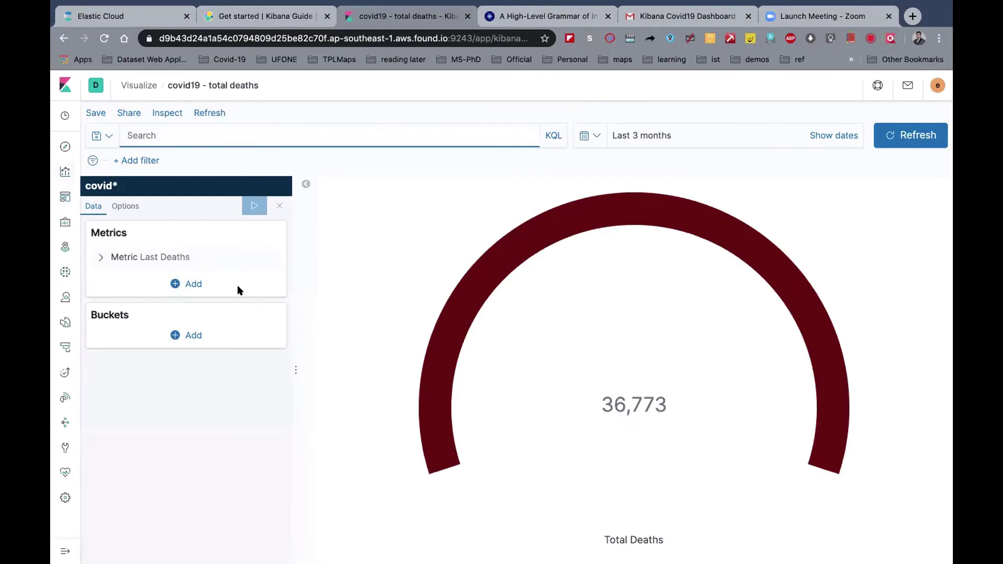
# - Examine the Total Deaths gauge's metric settings, including its aggregation, fields, size, order and custom label
pyautogui.click(100, 257)
pyautogui.click(101, 256)
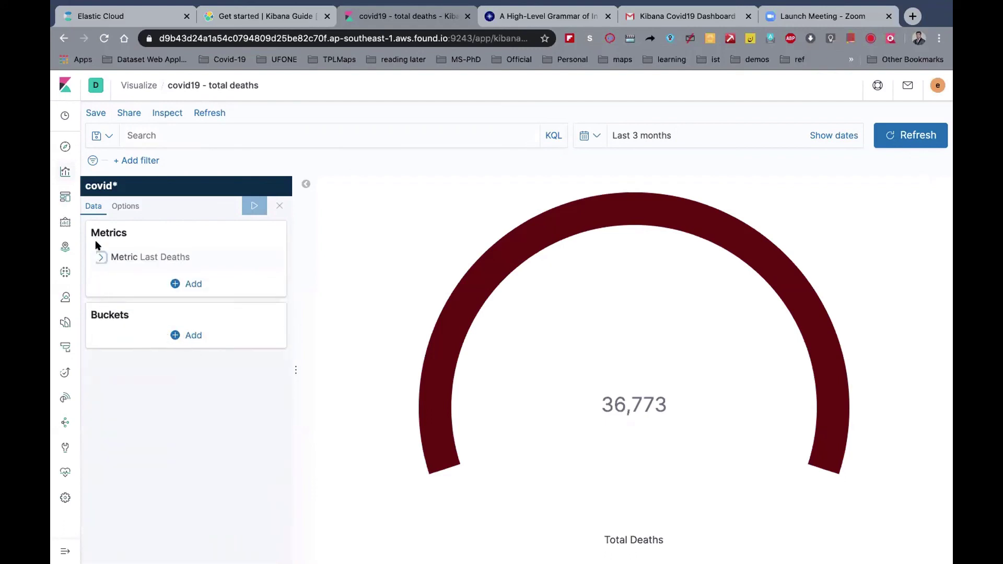
pyautogui.click(100, 257)
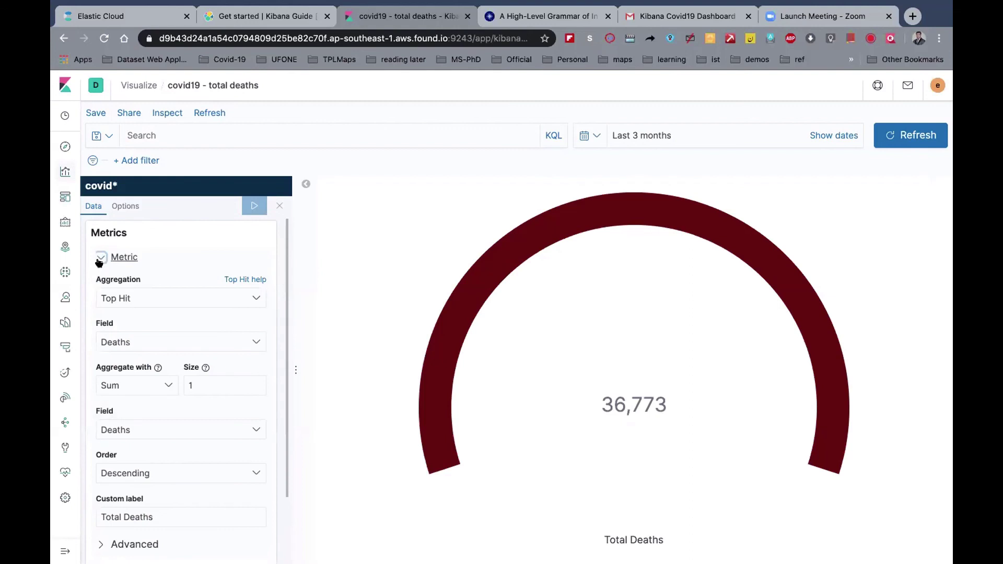
pyautogui.click(100, 258)
pyautogui.click(100, 258)
pyautogui.scroll(-2, 166, 339)
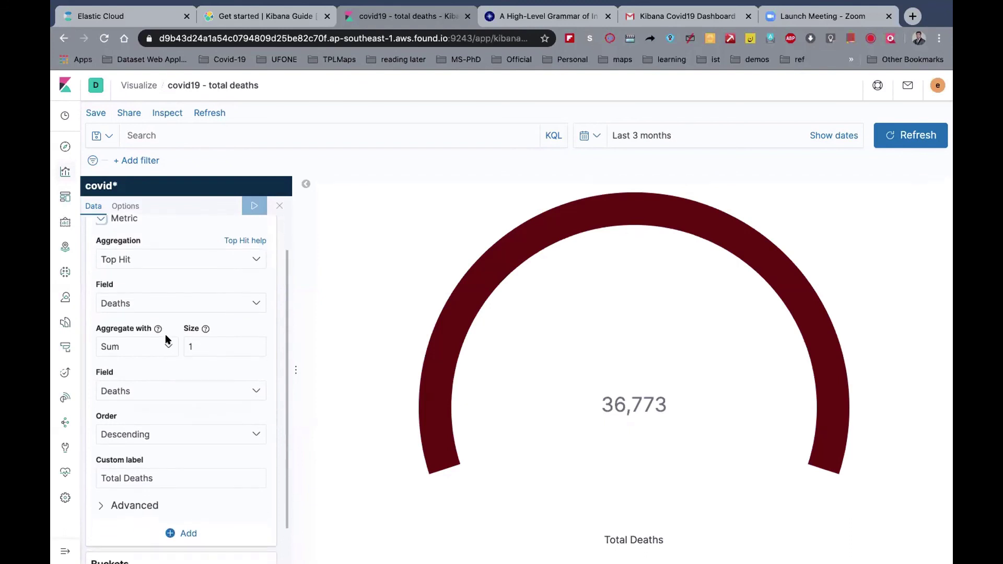
pyautogui.scroll(-2, 167, 340)
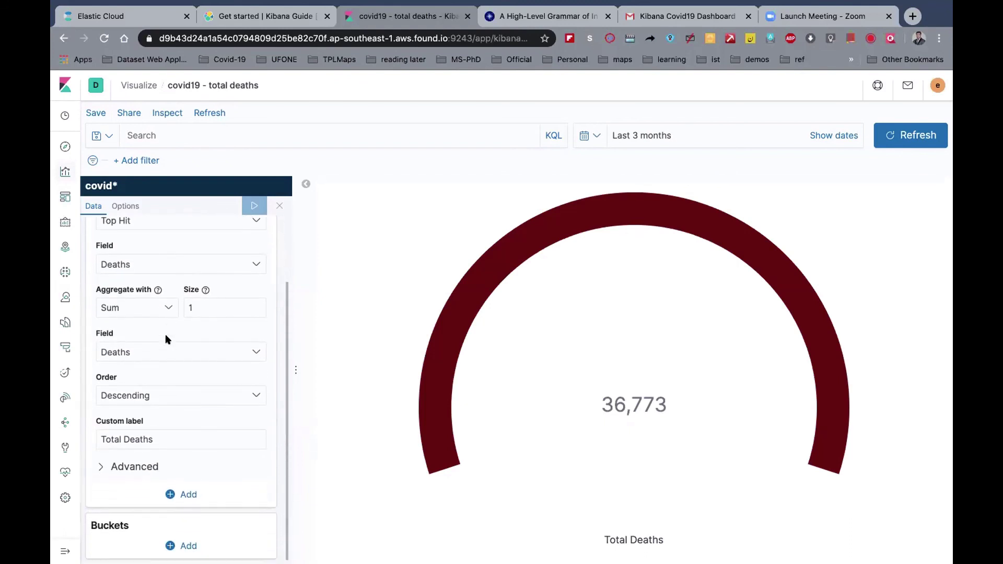
pyautogui.scroll(4, 165, 338)
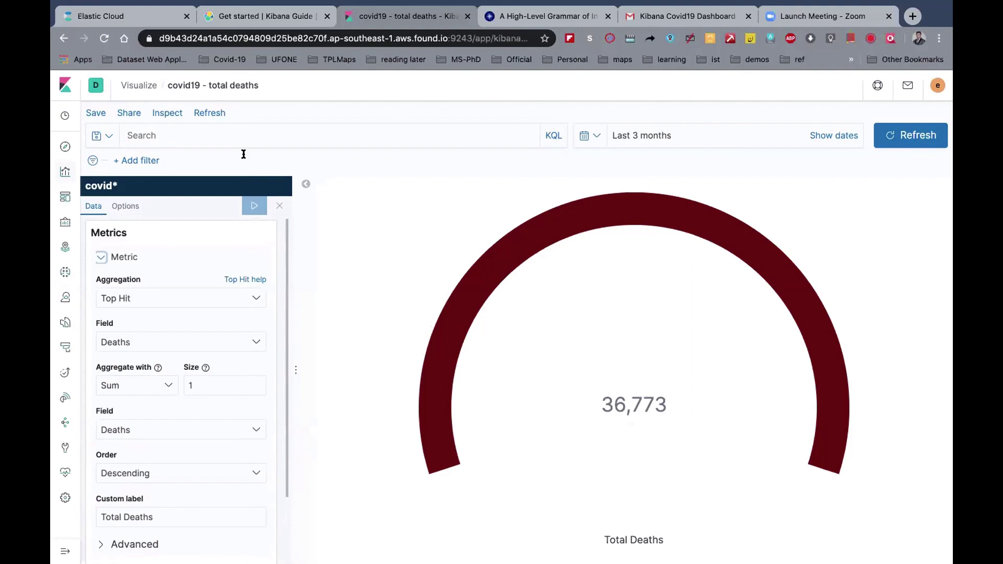
# - Return to Covid19 - Dashboard and open the Covid19 - Death Line visualization for editing
pyautogui.click(67, 193)
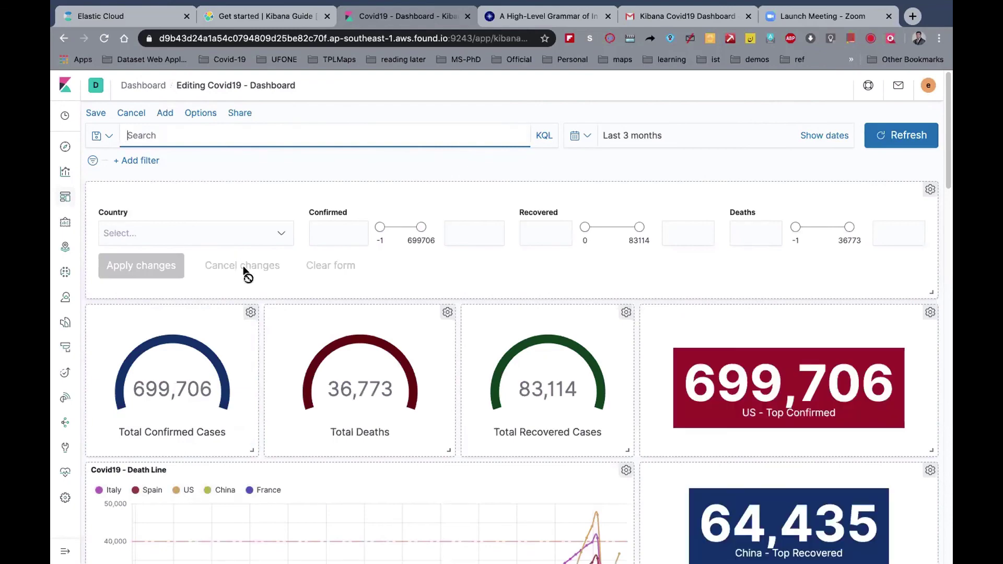
pyautogui.scroll(-4, 244, 271)
pyautogui.scroll(-5, 244, 272)
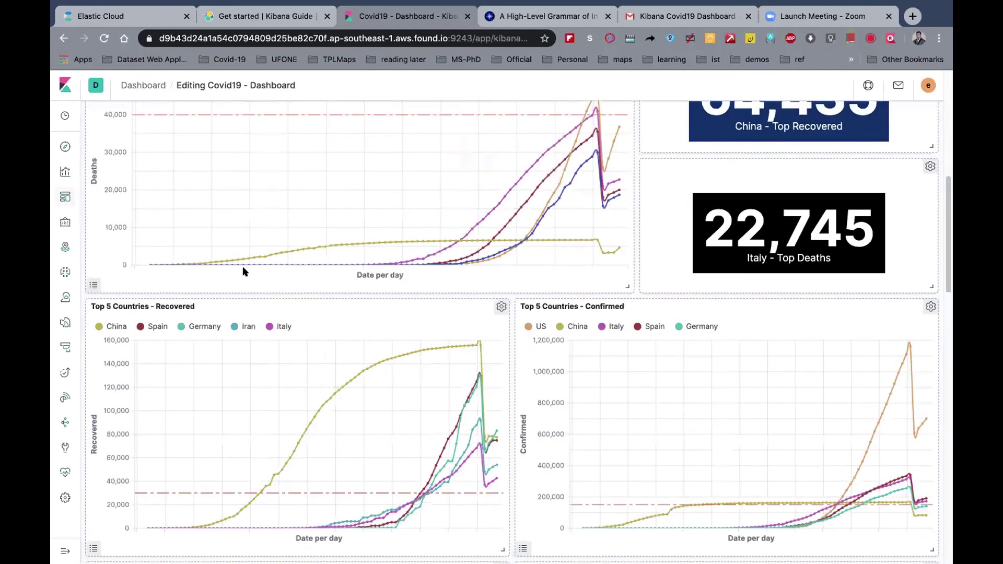
pyautogui.scroll(3, 245, 269)
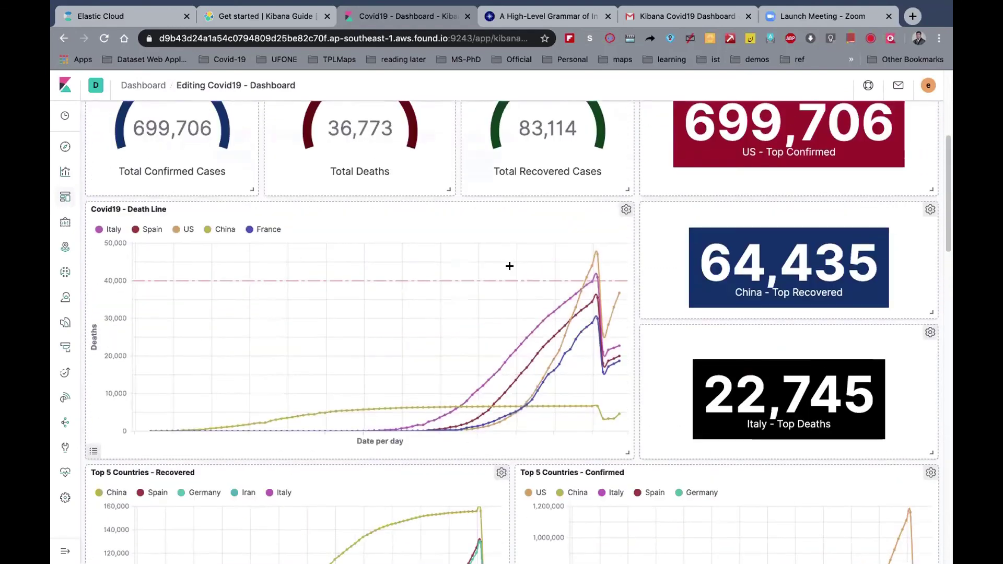
pyautogui.click(626, 210)
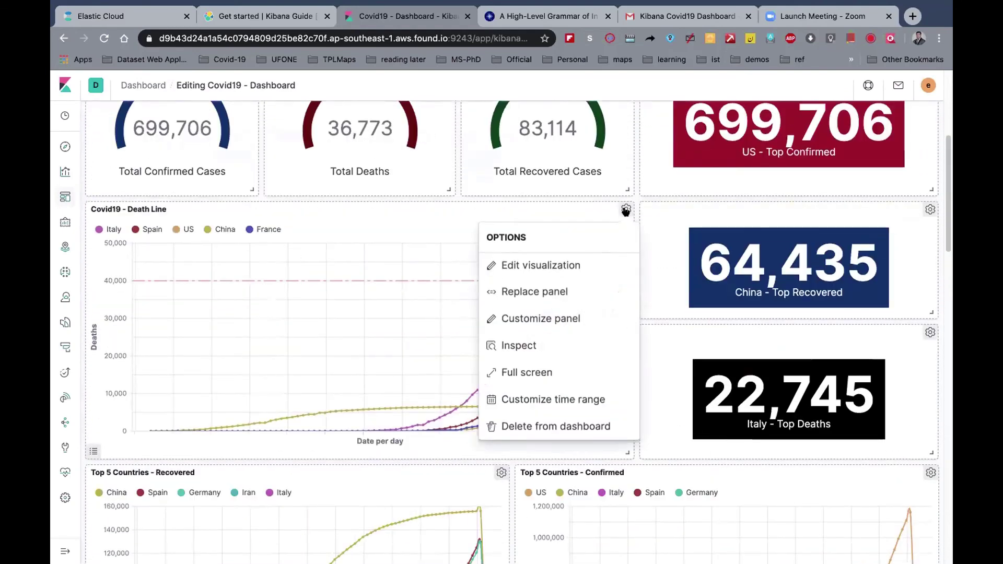
pyautogui.click(560, 263)
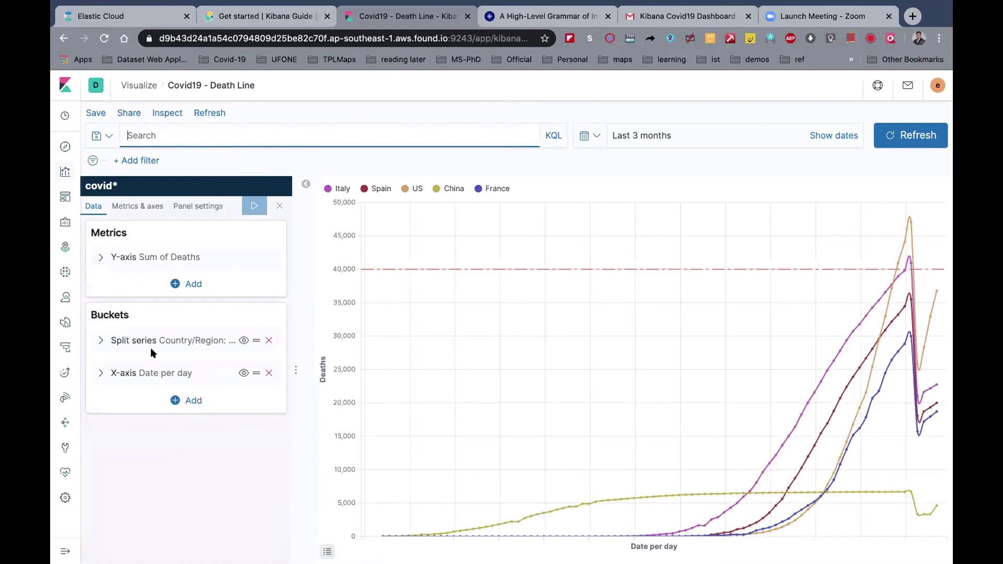
# - Examine the X-axis date histogram and the Split series terms settings of the Death Line chart
pyautogui.click(99, 373)
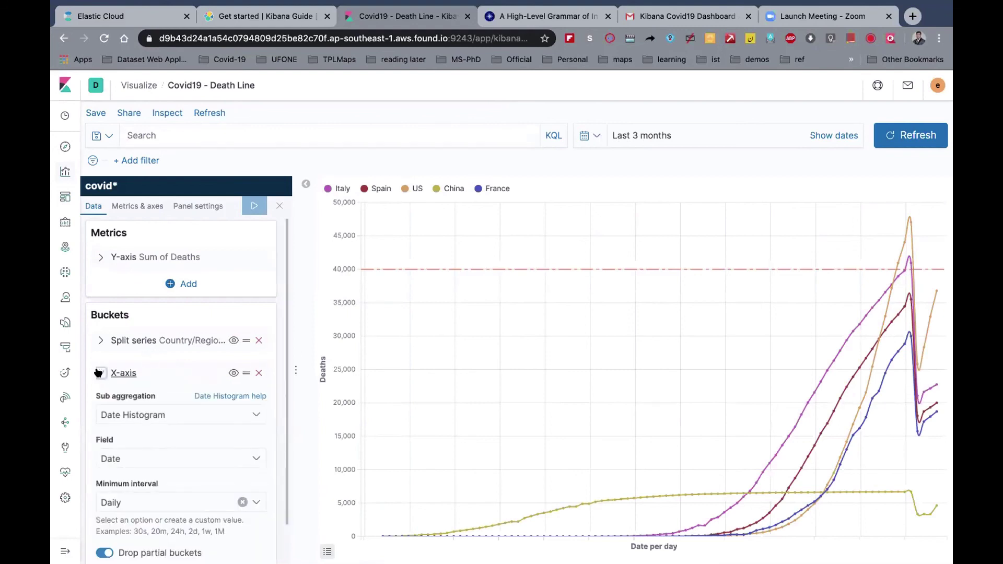
pyautogui.scroll(-3, 155, 415)
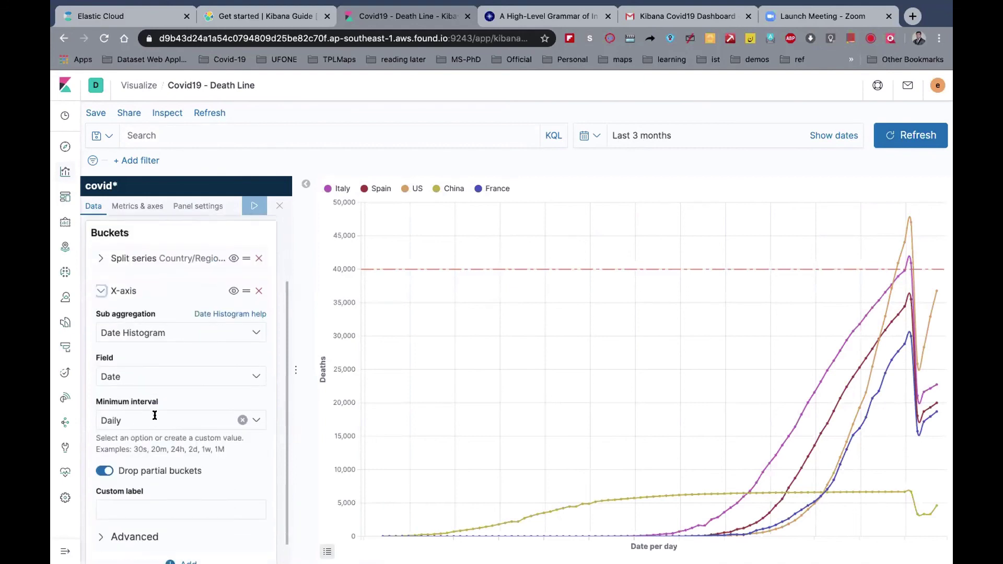
pyautogui.click(101, 291)
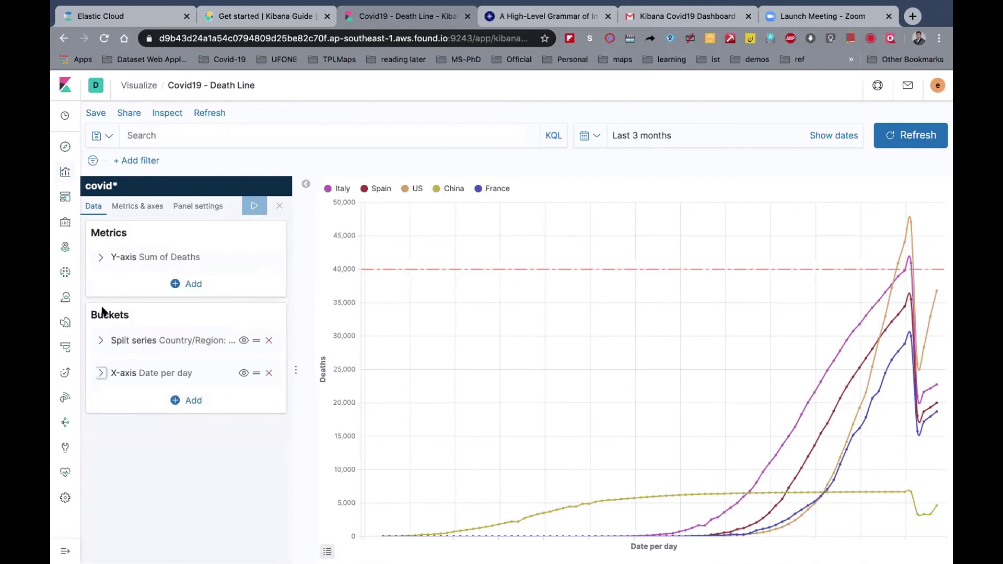
pyautogui.click(100, 340)
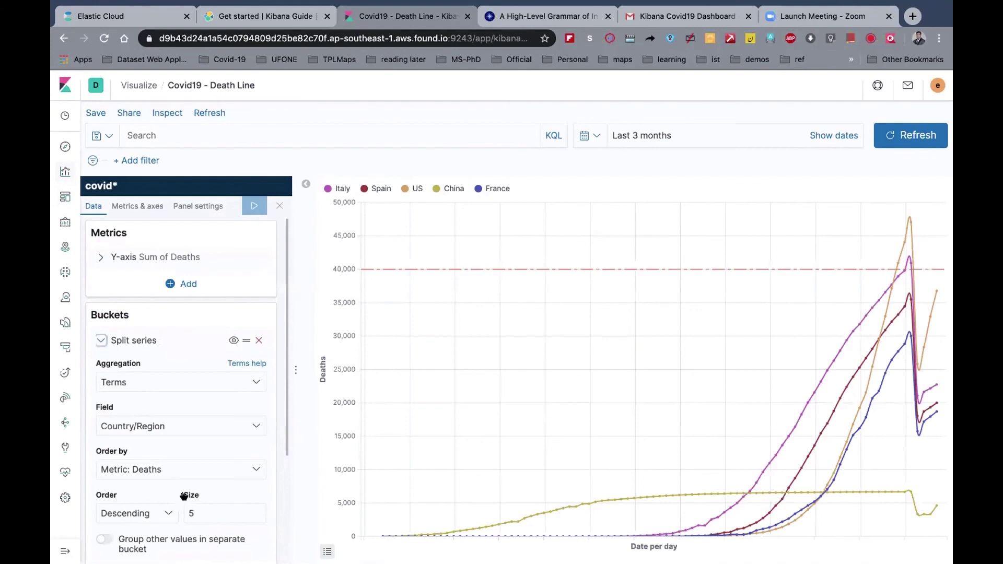
# - Set the Split series size of the Death Line chart to 2 and apply the change
pyautogui.click(198, 509)
pyautogui.press('BackSpace')
pyautogui.write('2')
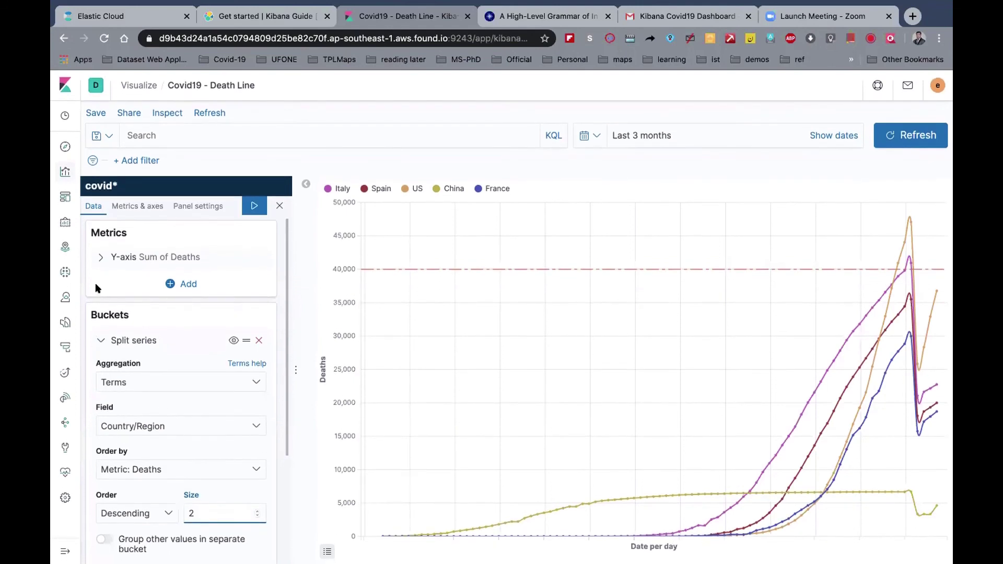
pyautogui.click(100, 257)
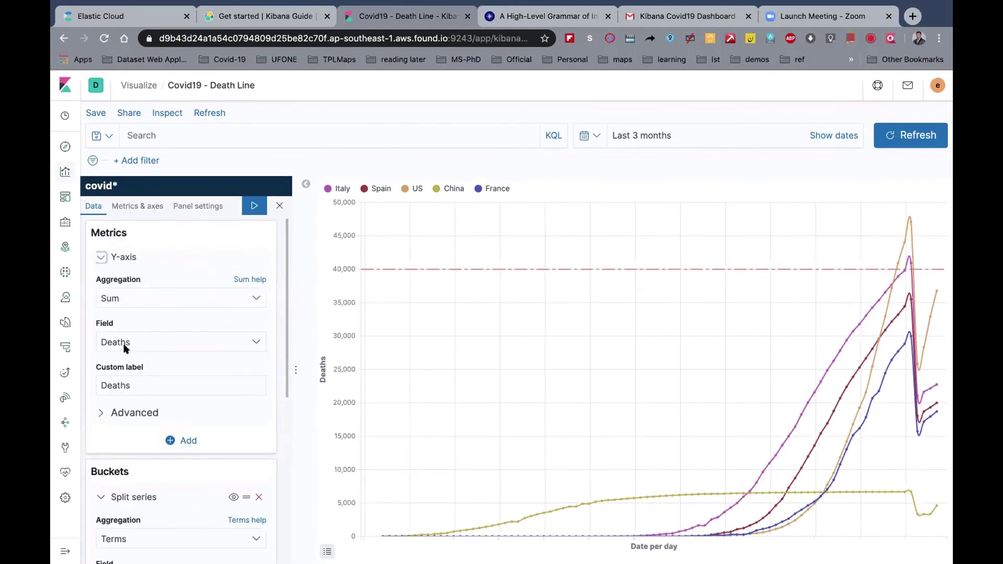
pyautogui.click(253, 208)
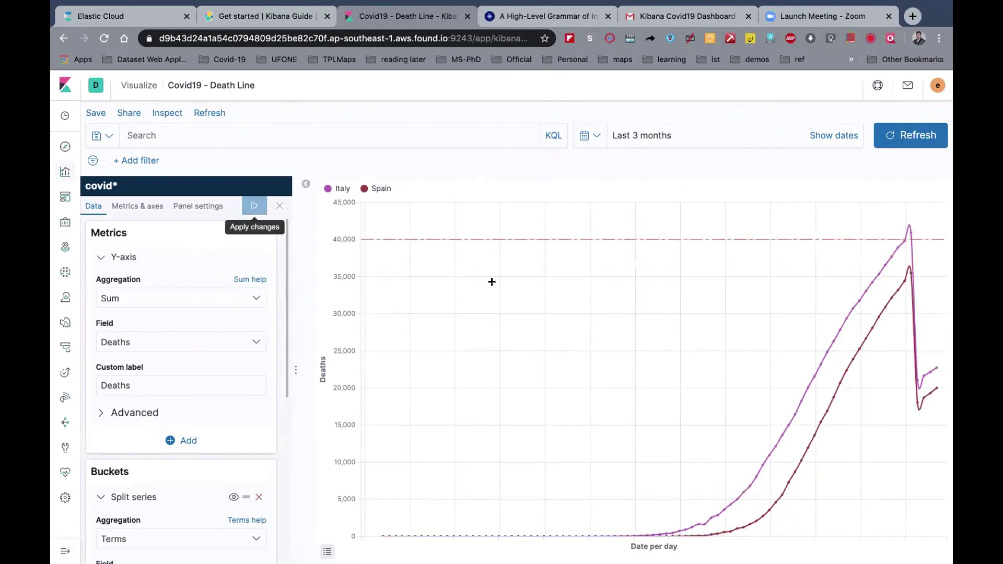
# - Set the Split series size back to 5 and update the Death Line chart
pyautogui.scroll(-5, 185, 419)
pyautogui.click(202, 421)
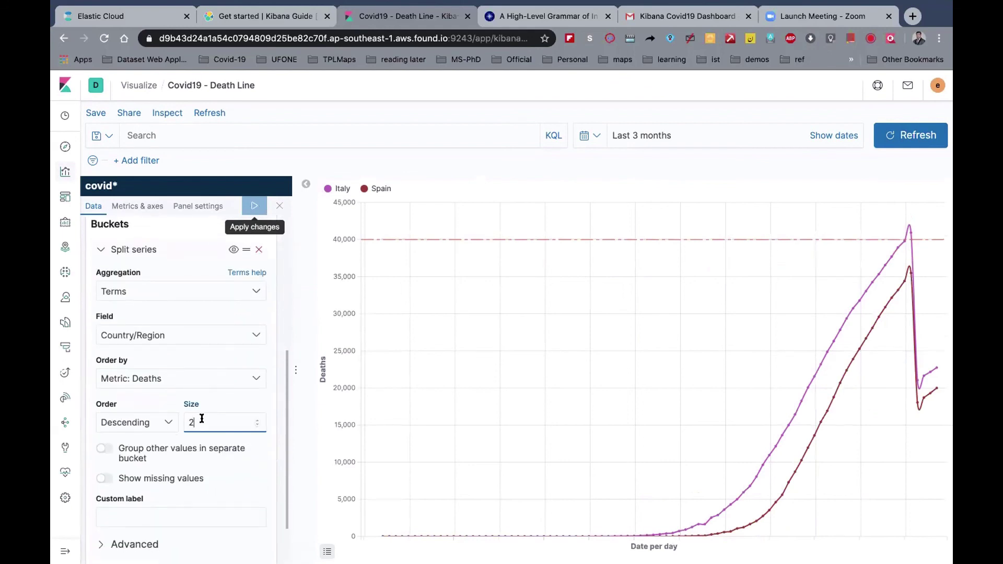
pyautogui.press('Up')
pyautogui.press('Up')
pyautogui.press('Up')
pyautogui.press('Up')
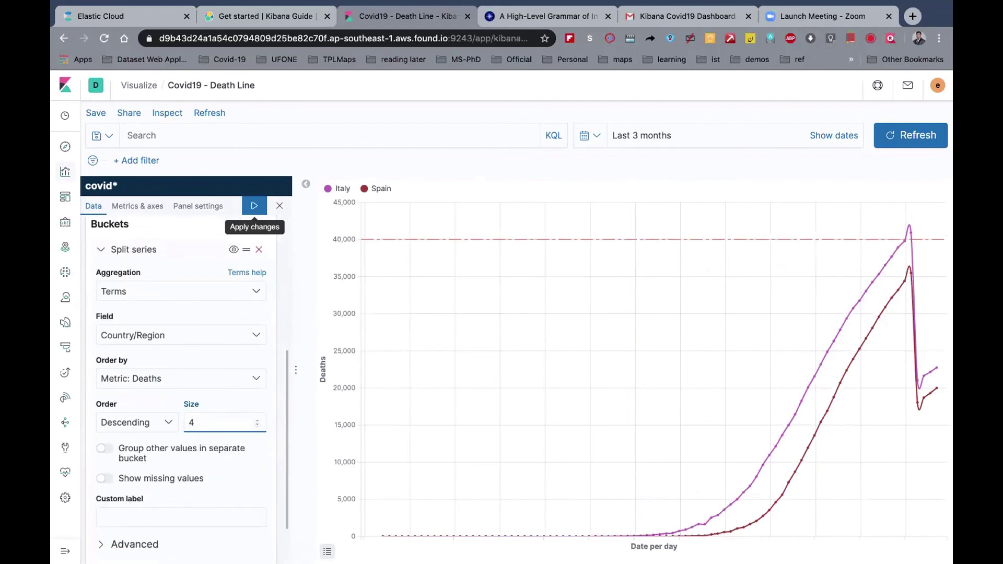
pyautogui.press('Up')
pyautogui.press('Down')
pyautogui.press('Down')
pyautogui.click(254, 207)
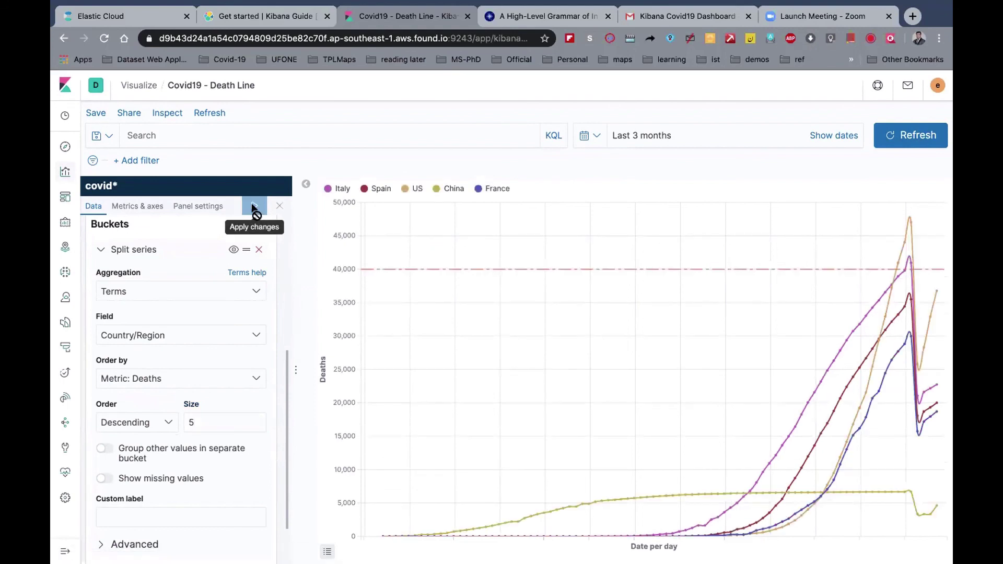
# - Try the Death Line chart's legend position at Right, and set it back to Top
pyautogui.click(202, 205)
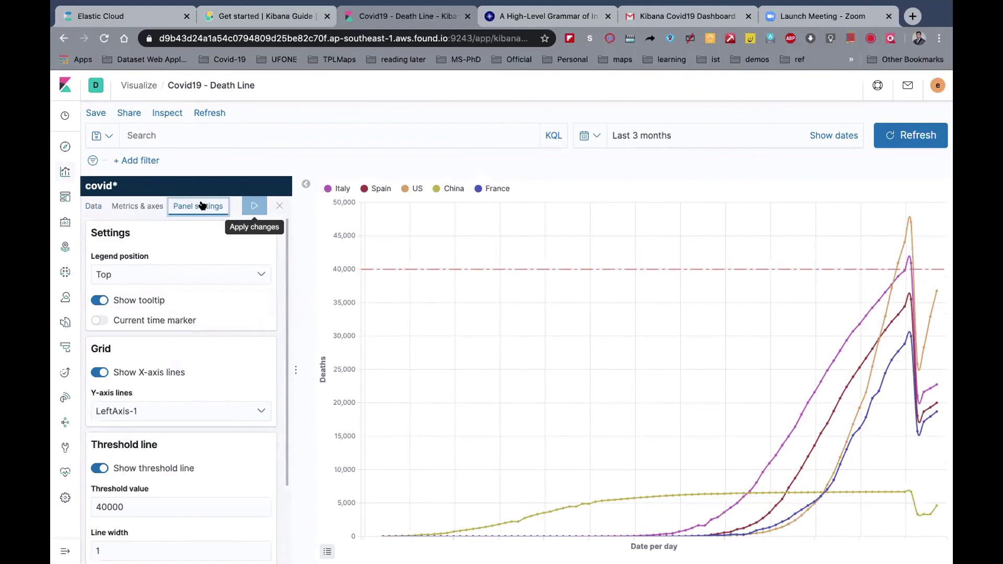
pyautogui.click(192, 273)
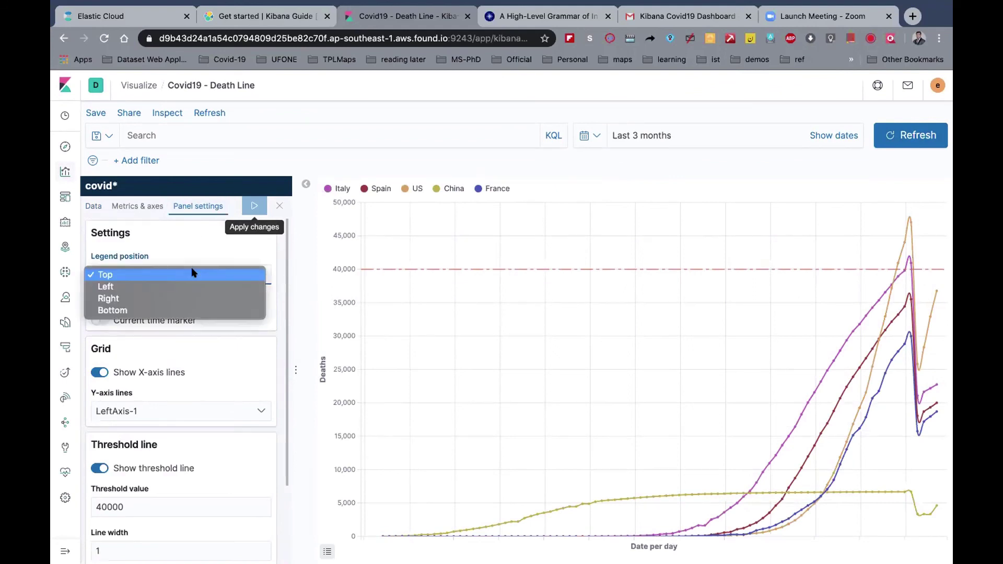
pyautogui.click(190, 299)
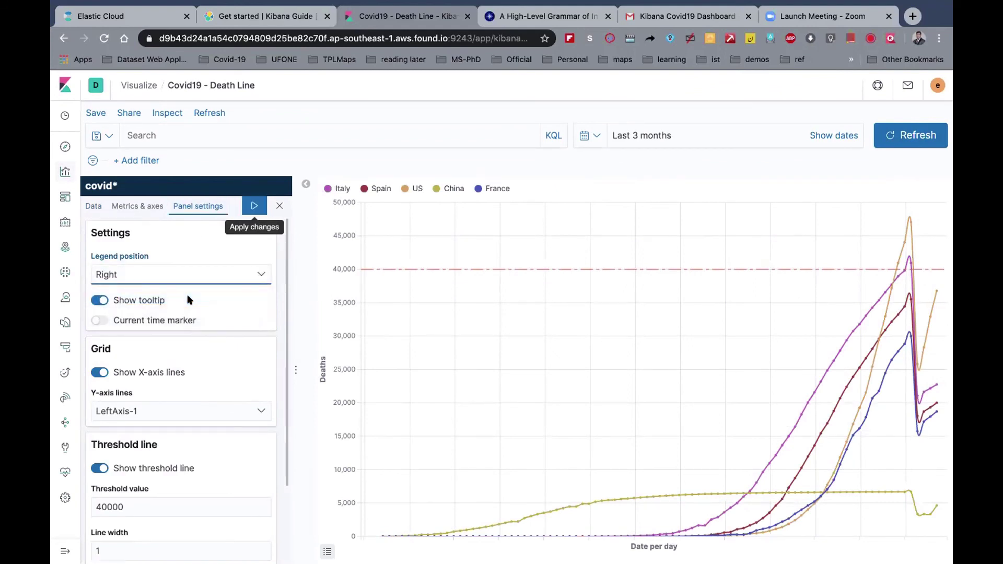
pyautogui.click(250, 205)
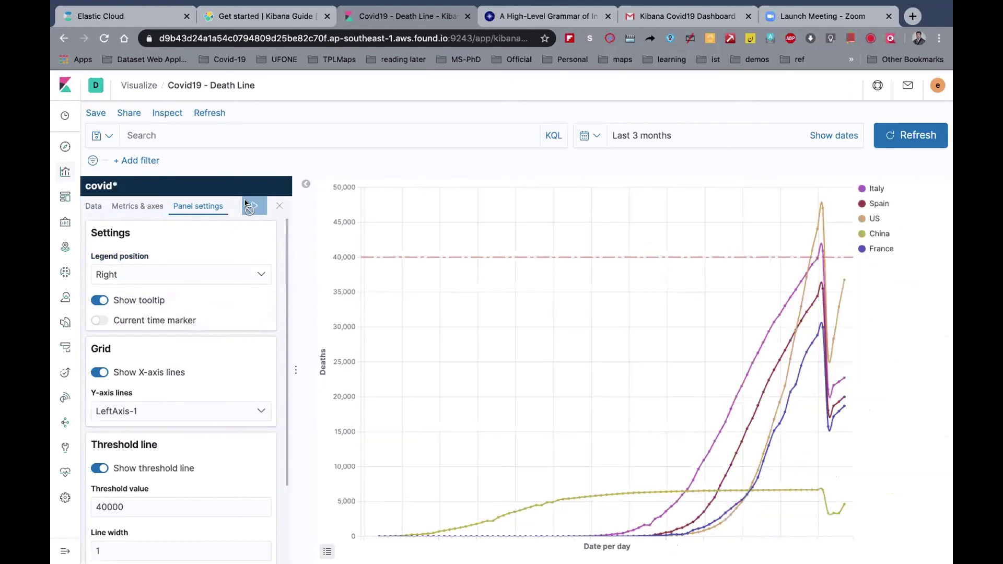
pyautogui.click(236, 277)
pyautogui.click(224, 251)
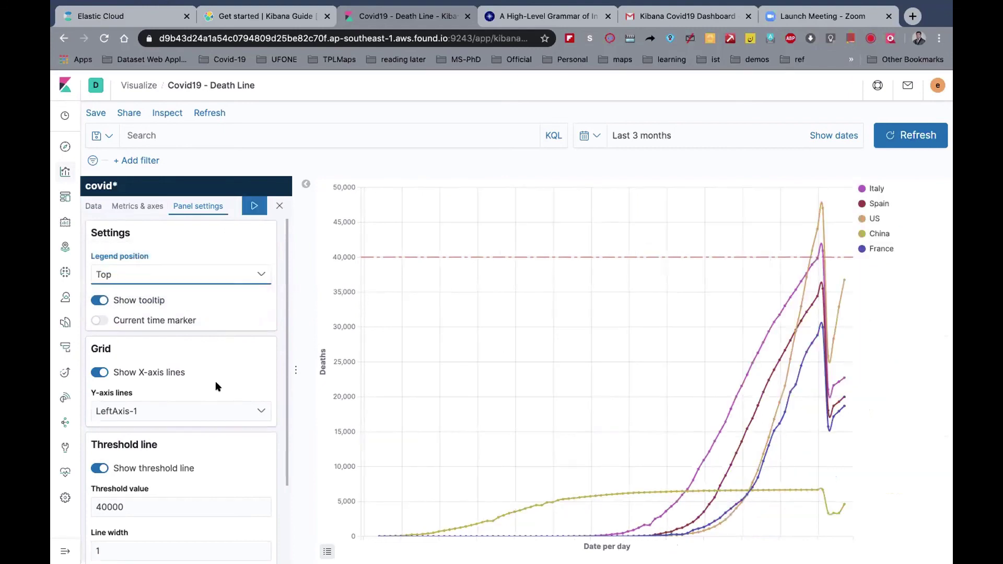
pyautogui.scroll(-3, 217, 385)
# - Change the chart type of the Deaths metric to Bar and apply it to the visualization
pyautogui.click(136, 207)
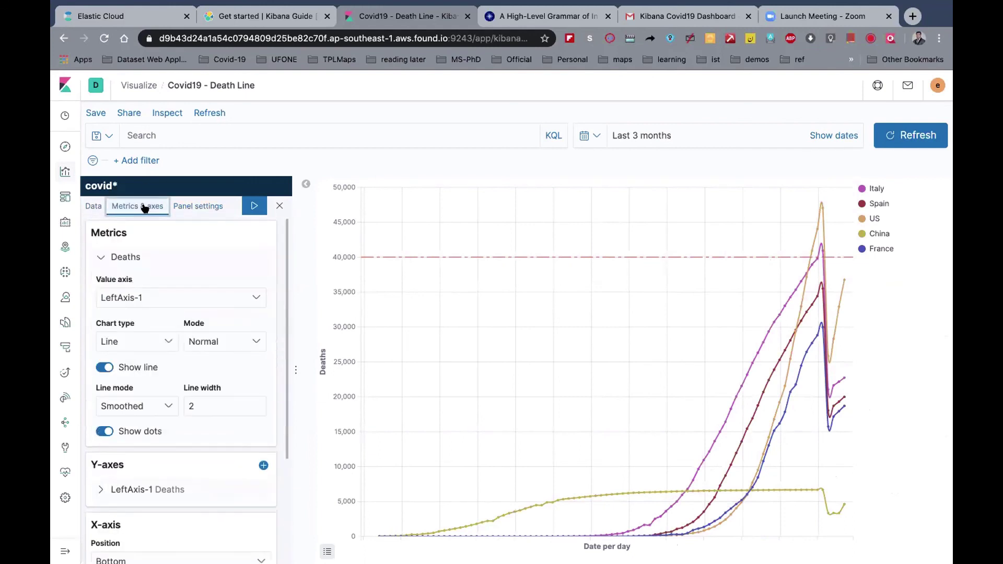
pyautogui.click(146, 340)
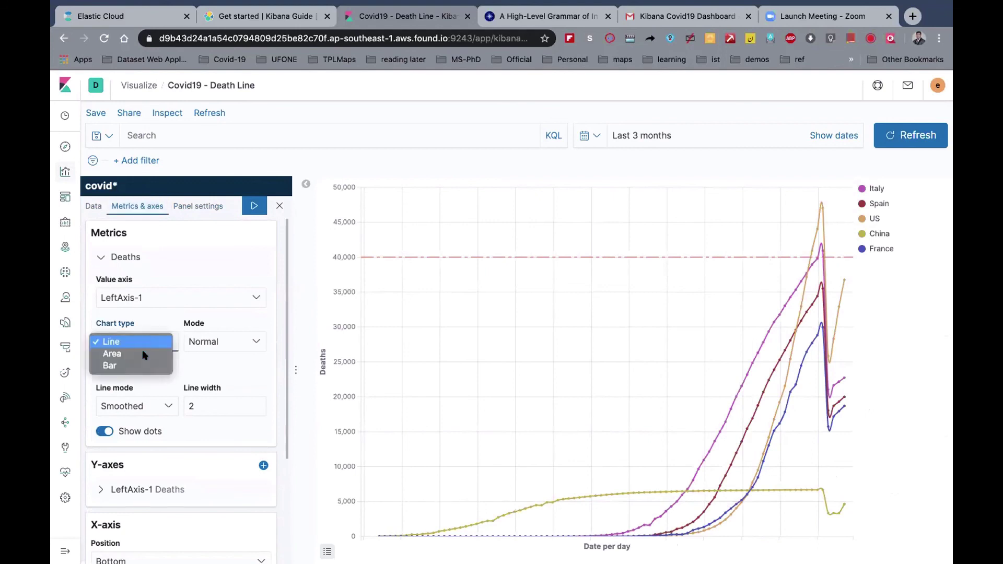
pyautogui.click(141, 360)
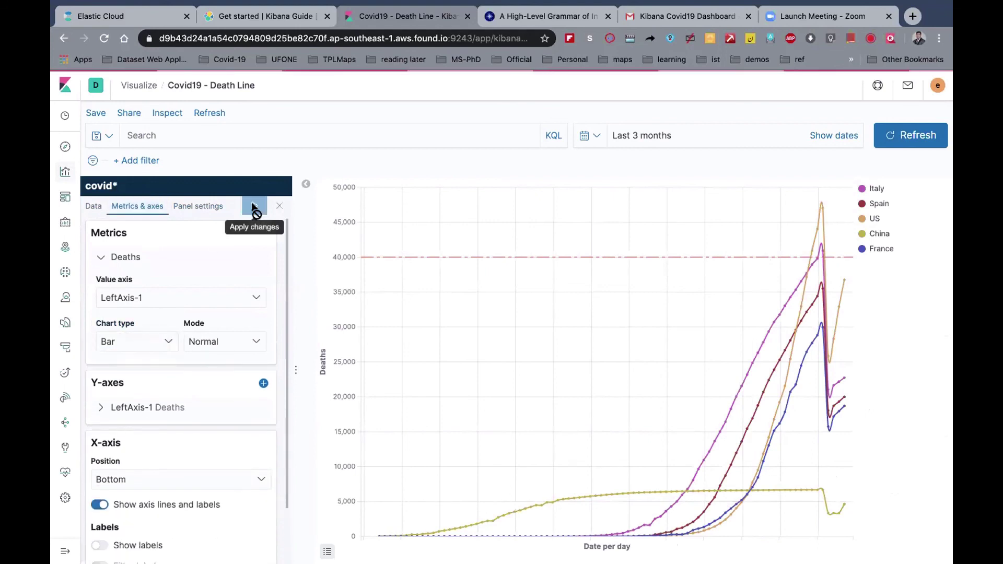
pyautogui.click(254, 206)
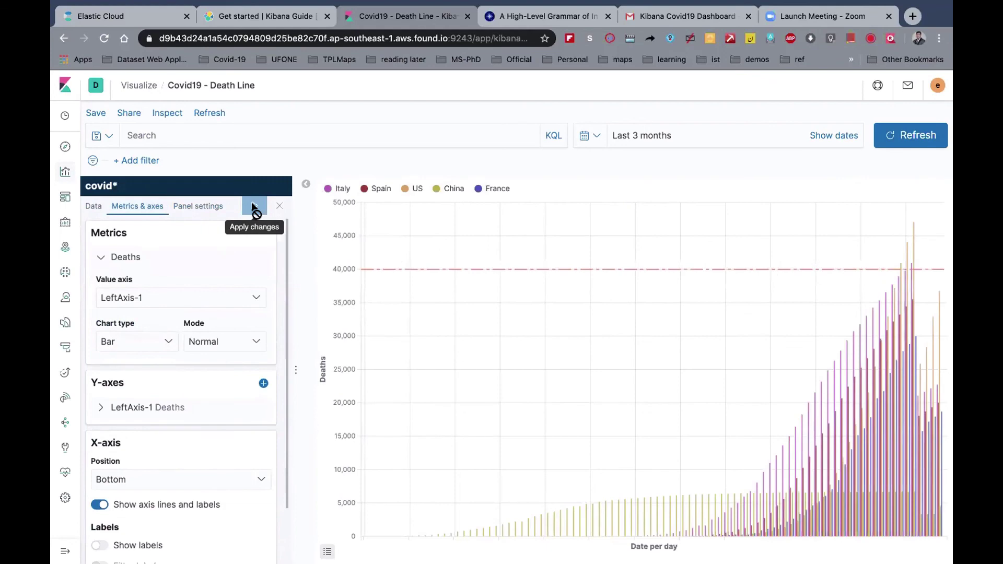
# - Switch the Deaths metric's chart type back to Line and apply the change
pyautogui.click(146, 340)
pyautogui.click(147, 318)
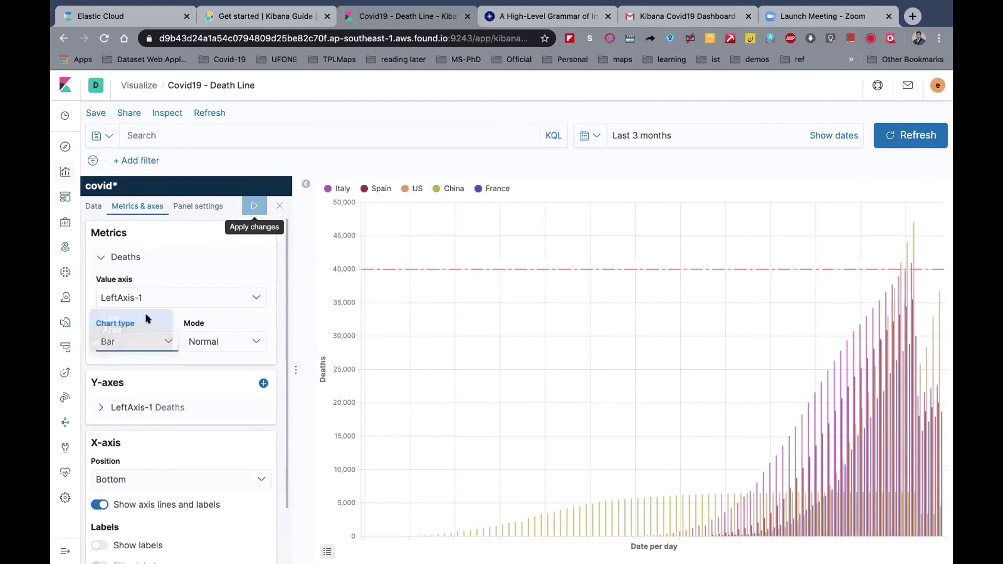
pyautogui.click(255, 206)
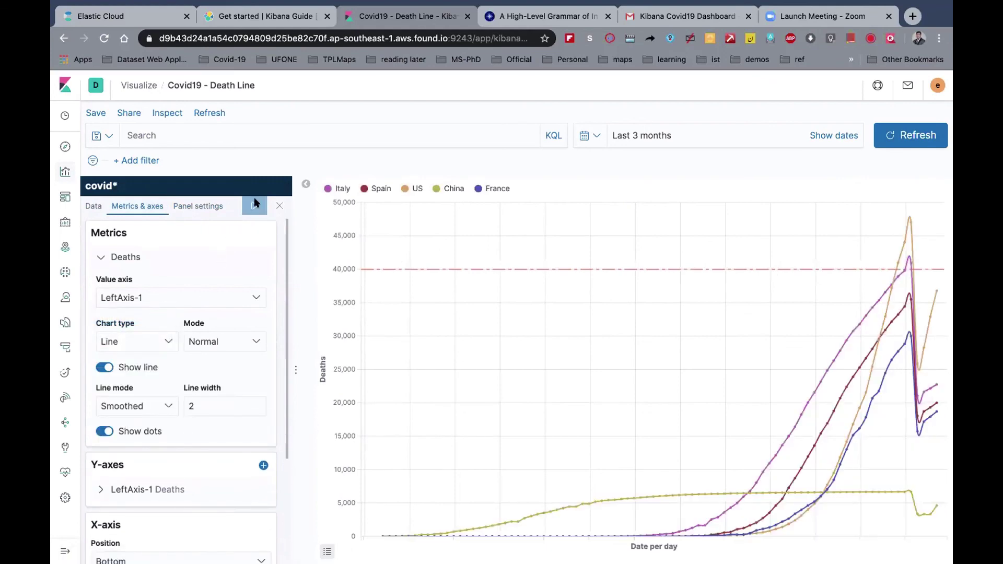
# - Display the Deaths metric as a Bar chart in Stacked mode and inspect the applied result
pyautogui.click(149, 341)
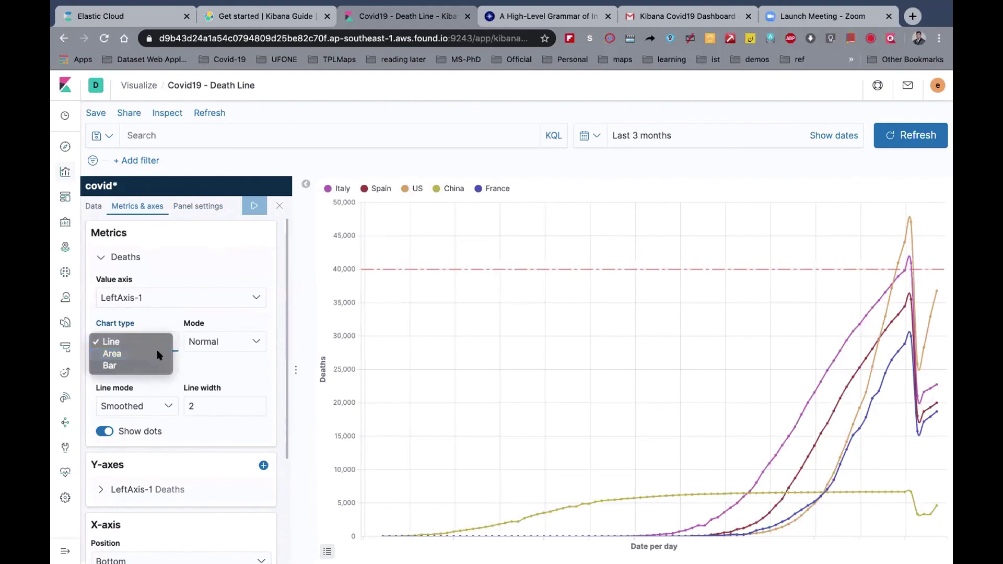
pyautogui.click(148, 365)
pyautogui.click(226, 342)
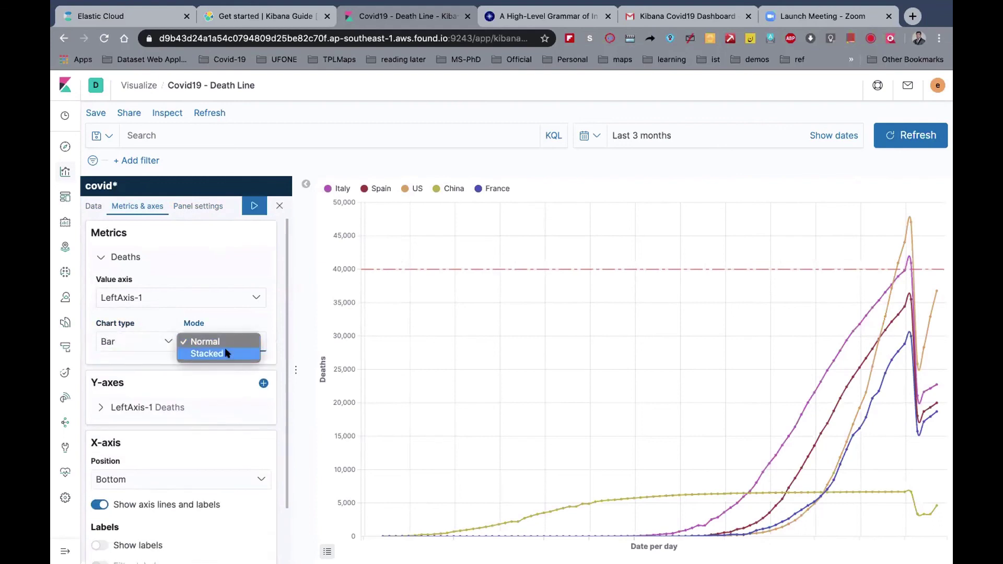
pyautogui.click(227, 353)
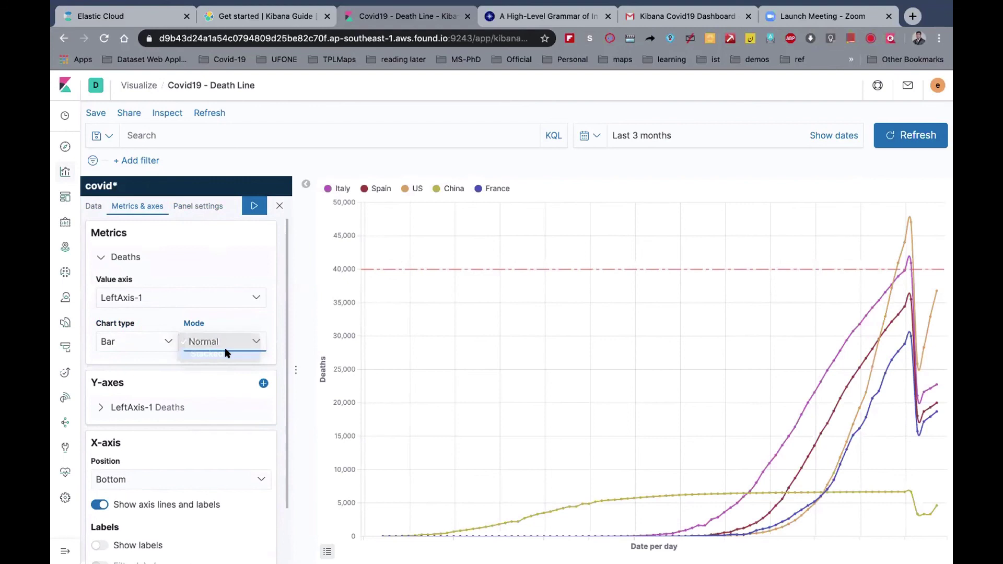
pyautogui.click(253, 206)
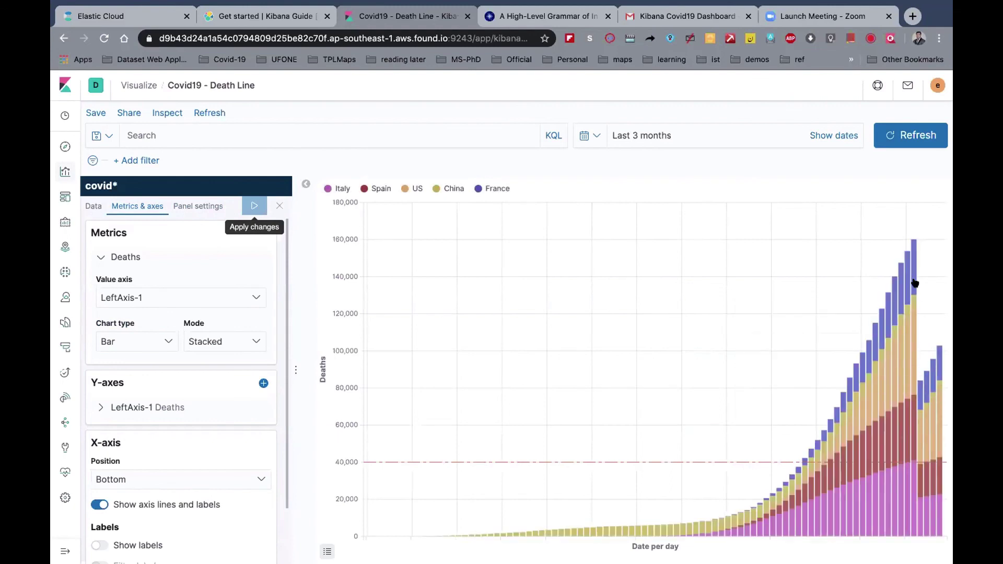
pyautogui.moveTo(913, 284)
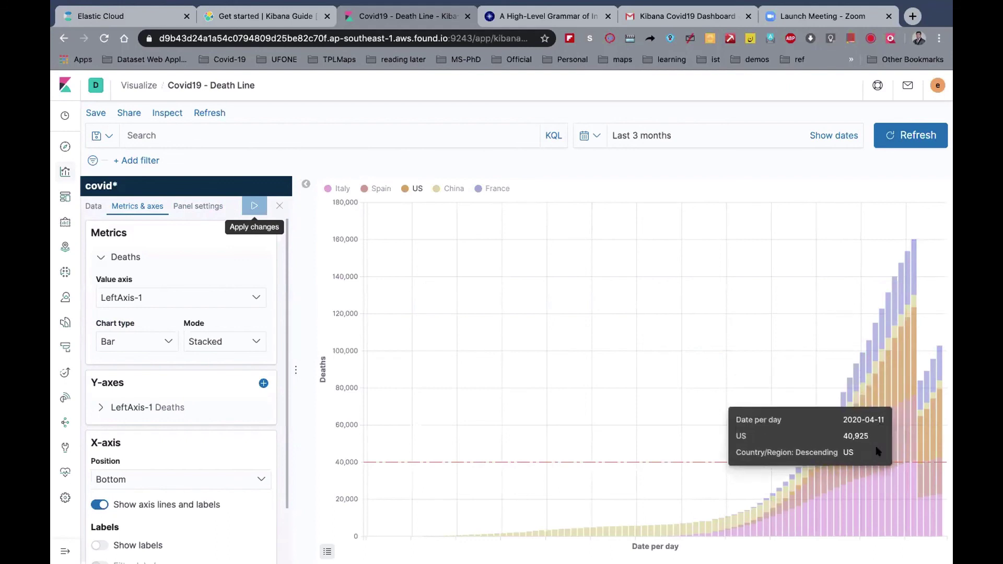
# - Set the Deaths metric's chart type to Line in Stacked mode and apply the change
pyautogui.click(155, 342)
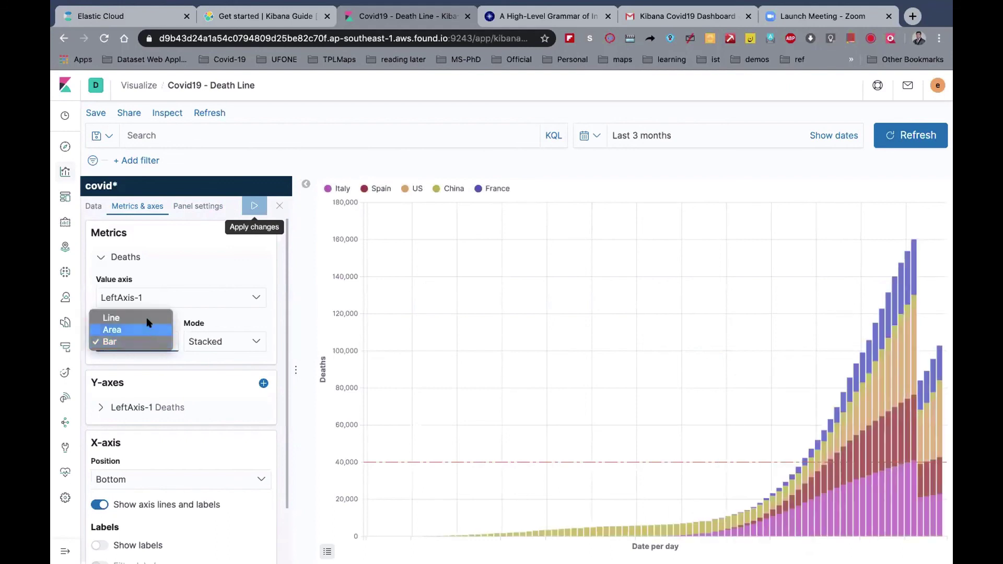
pyautogui.click(148, 317)
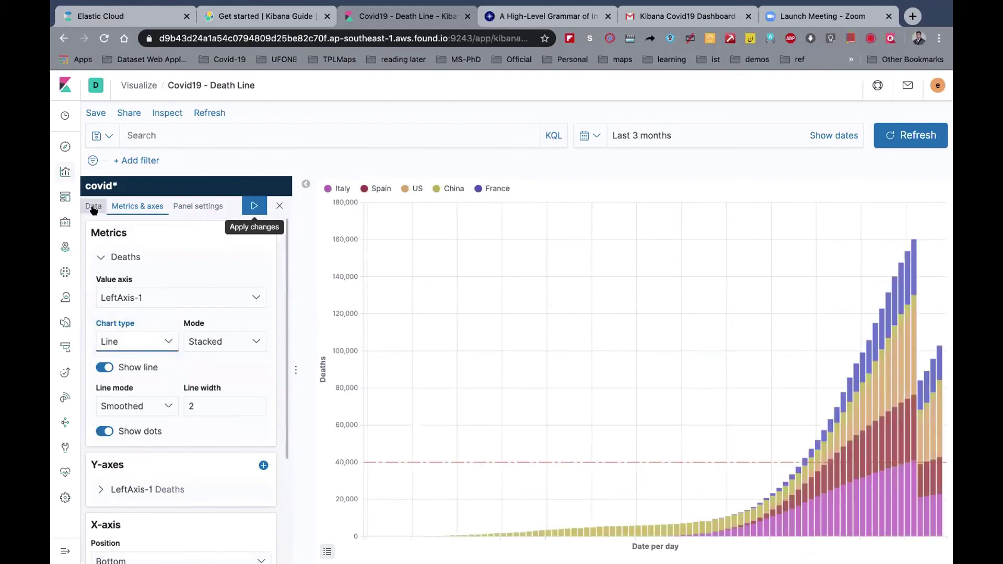
pyautogui.scroll(-3, 107, 303)
pyautogui.scroll(3, 107, 307)
pyautogui.click(91, 207)
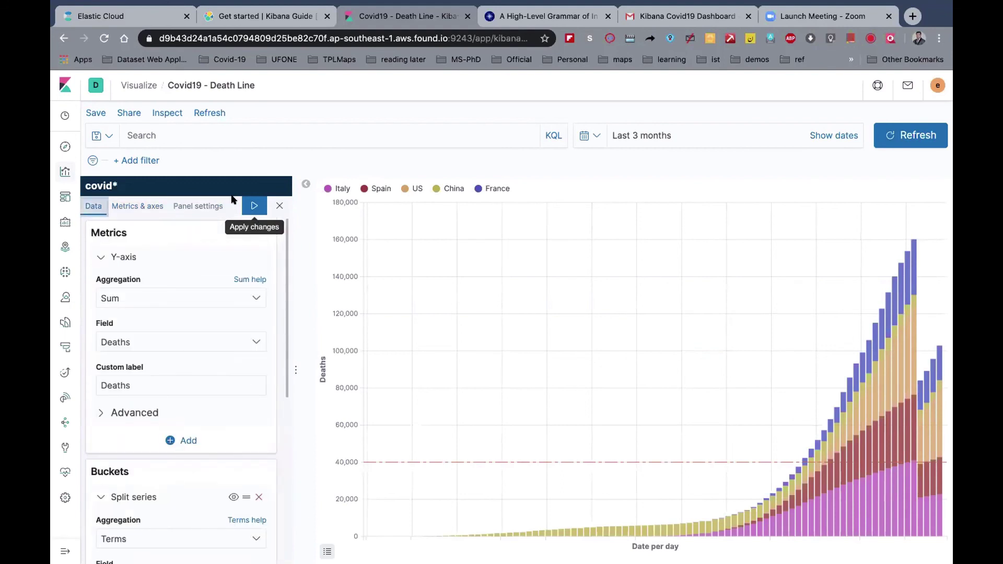
pyautogui.click(251, 205)
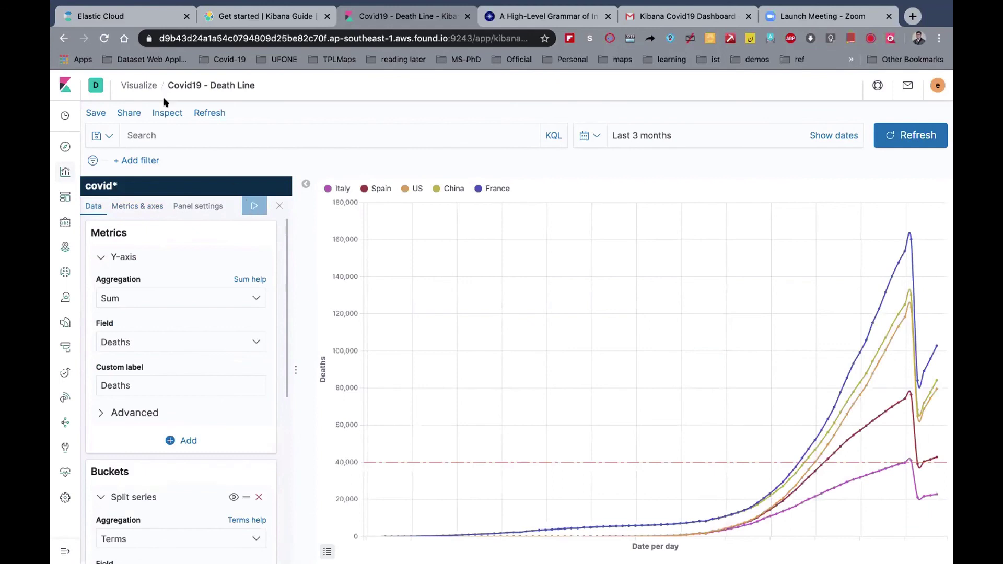
# - Return to Covid19 - Dashboard without saving the chart, and save the dashboard under its existing title with its time stored
pyautogui.click(64, 198)
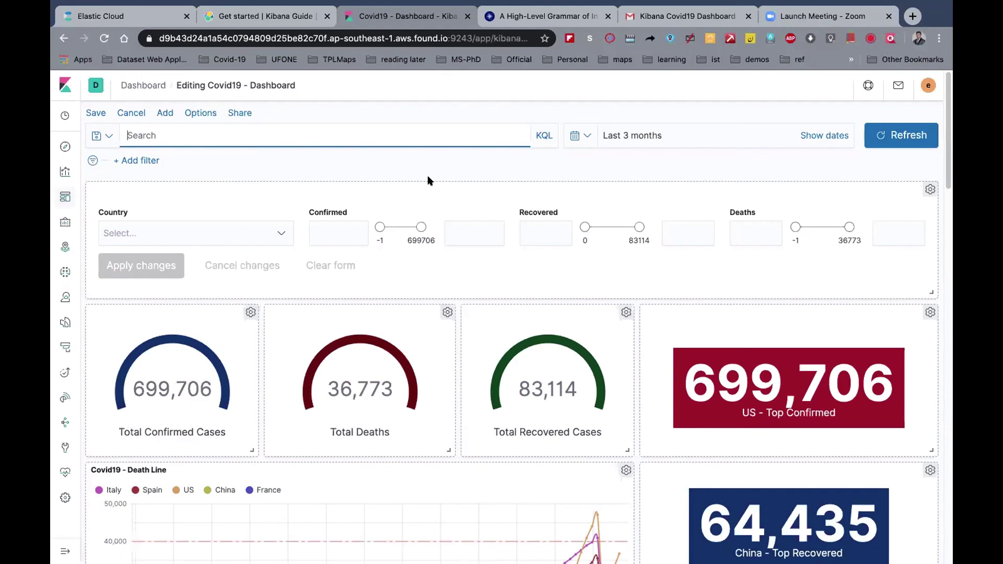
pyautogui.moveTo(491, 5)
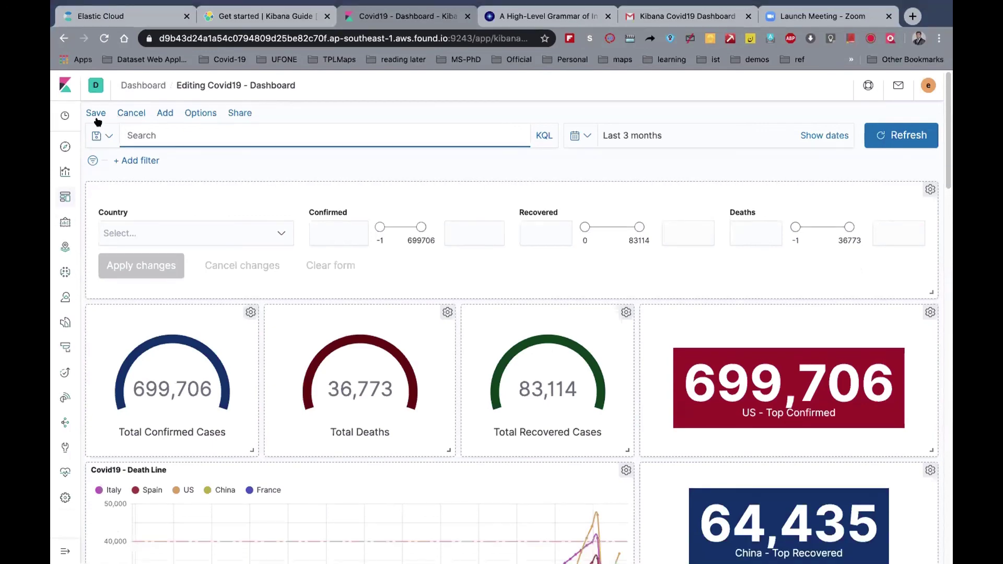
pyautogui.click(96, 113)
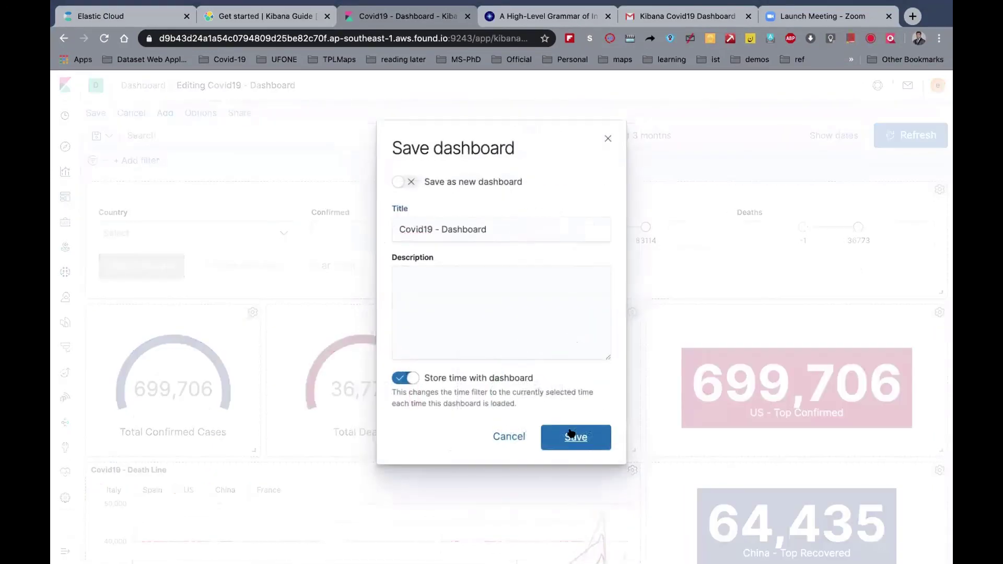
pyautogui.click(571, 430)
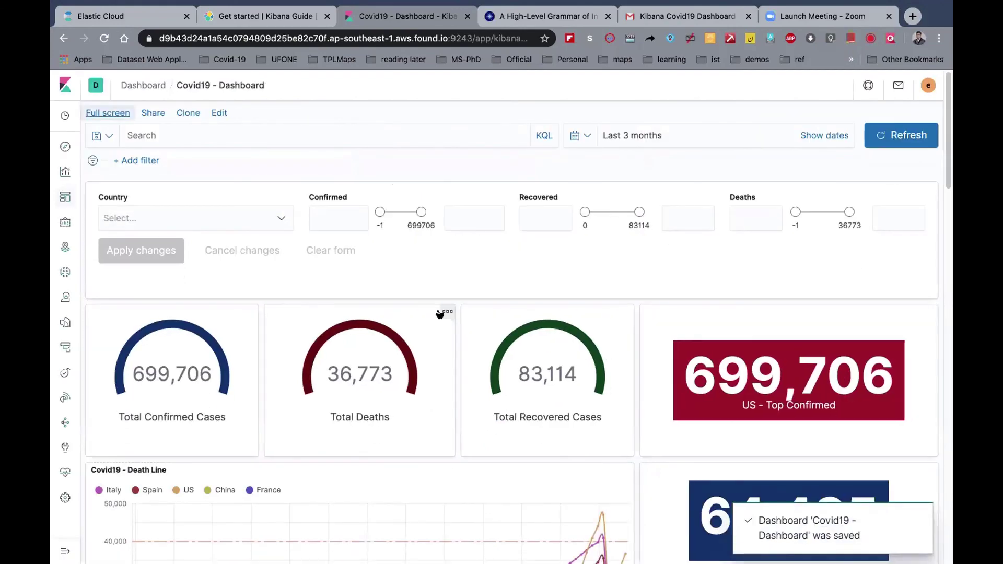
# - Add a dashboard filter where Country/Region is India
pyautogui.click(138, 161)
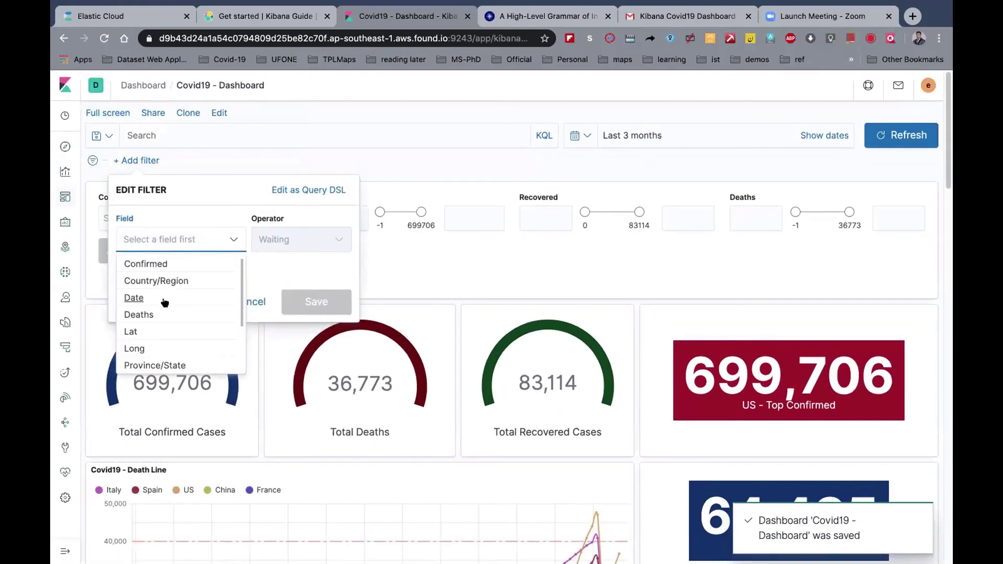
pyautogui.click(167, 281)
pyautogui.click(263, 249)
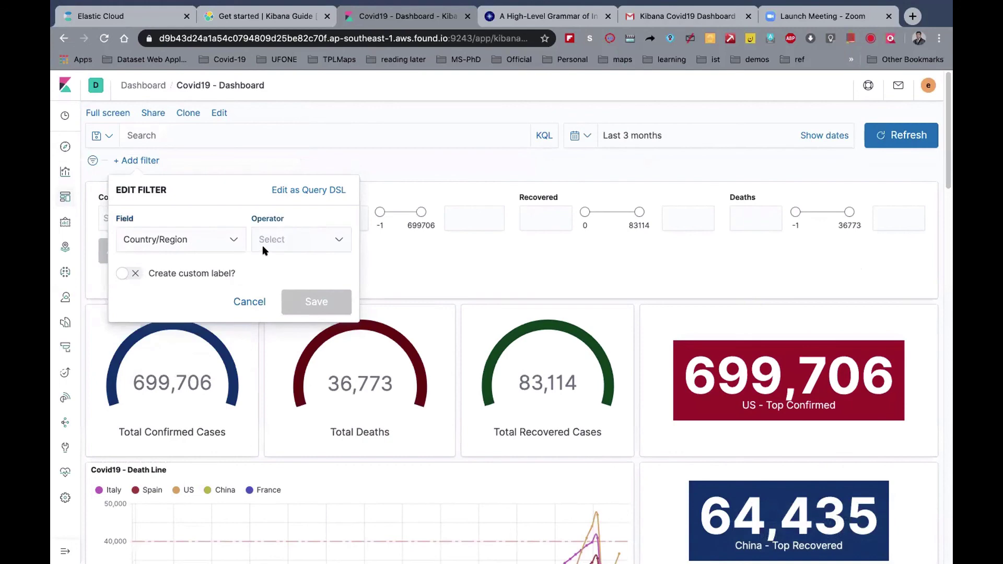
pyautogui.click(263, 260)
pyautogui.click(258, 274)
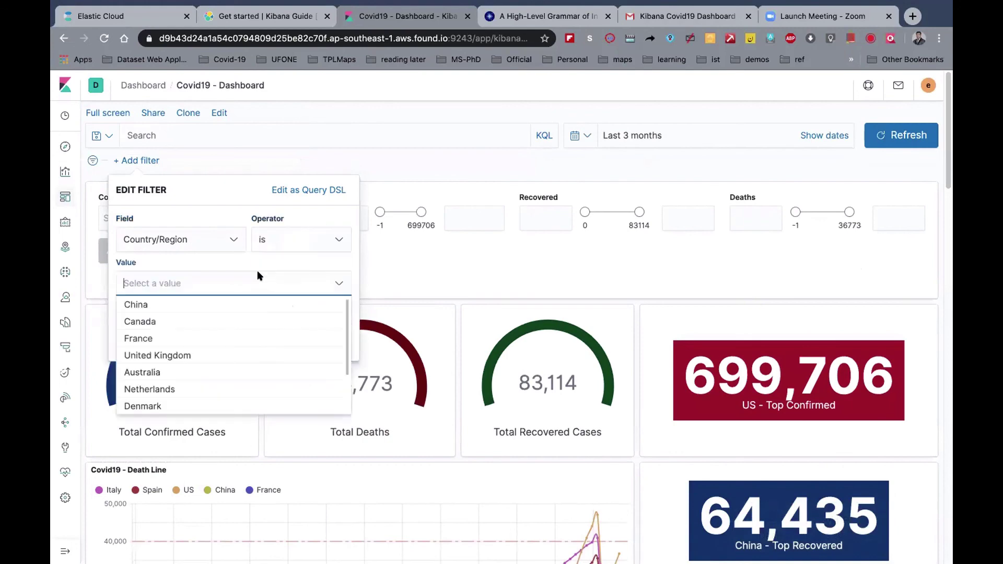
pyautogui.write('Ind')
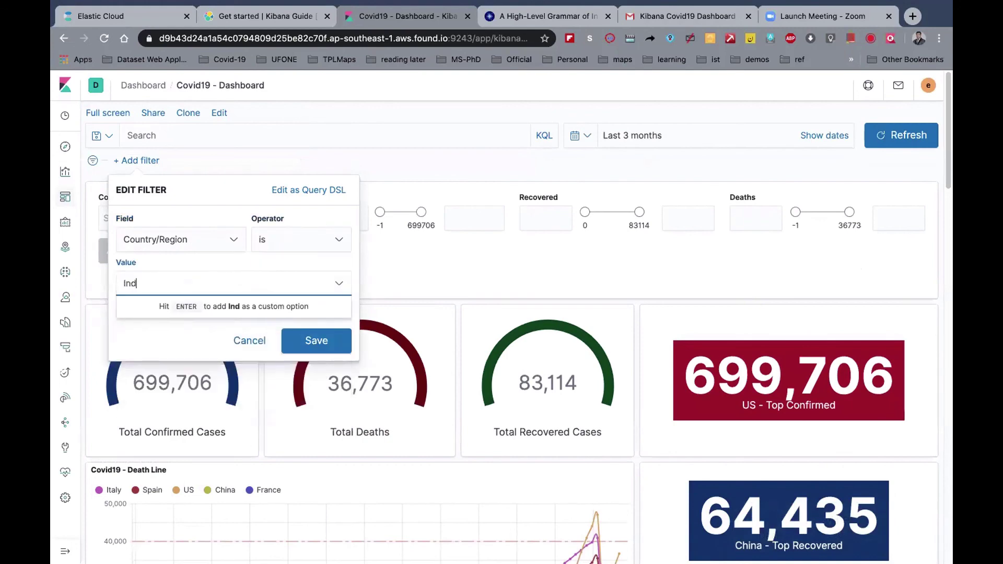
pyautogui.click(224, 304)
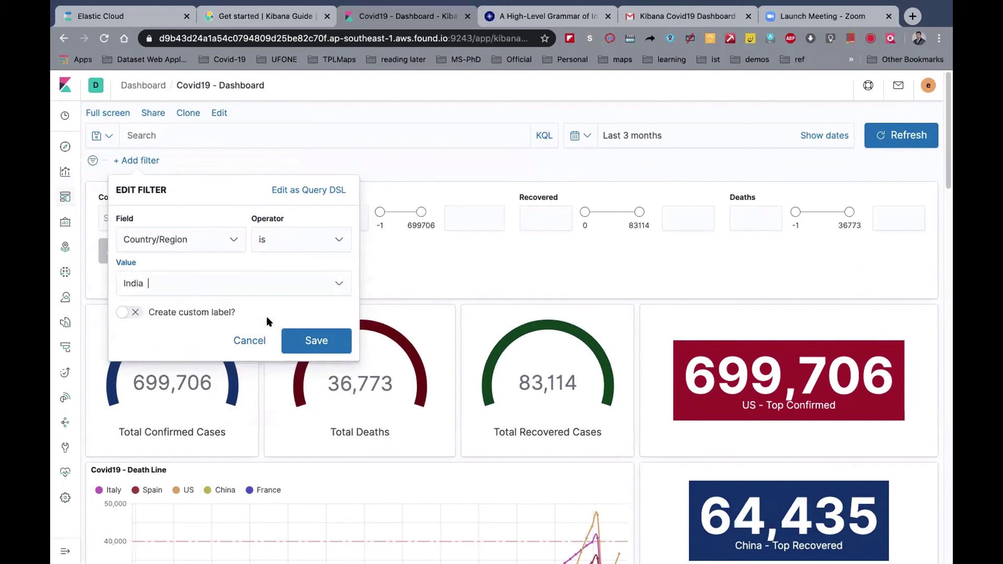
pyautogui.click(325, 343)
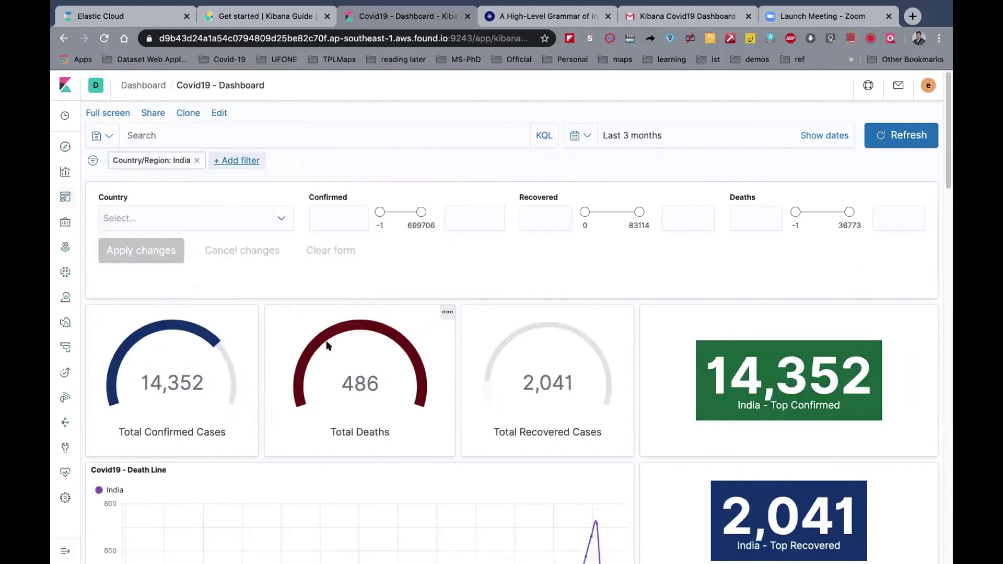
# - Review the dashboard's visualizations filtered to India, and remove the Country/Region filter
pyautogui.scroll(-3, 328, 345)
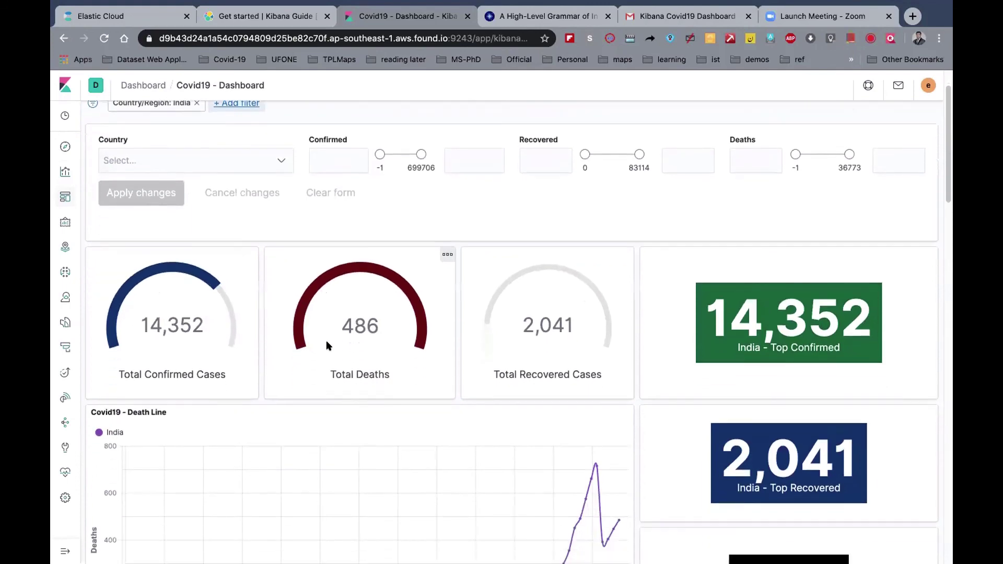
pyautogui.scroll(-10, 328, 345)
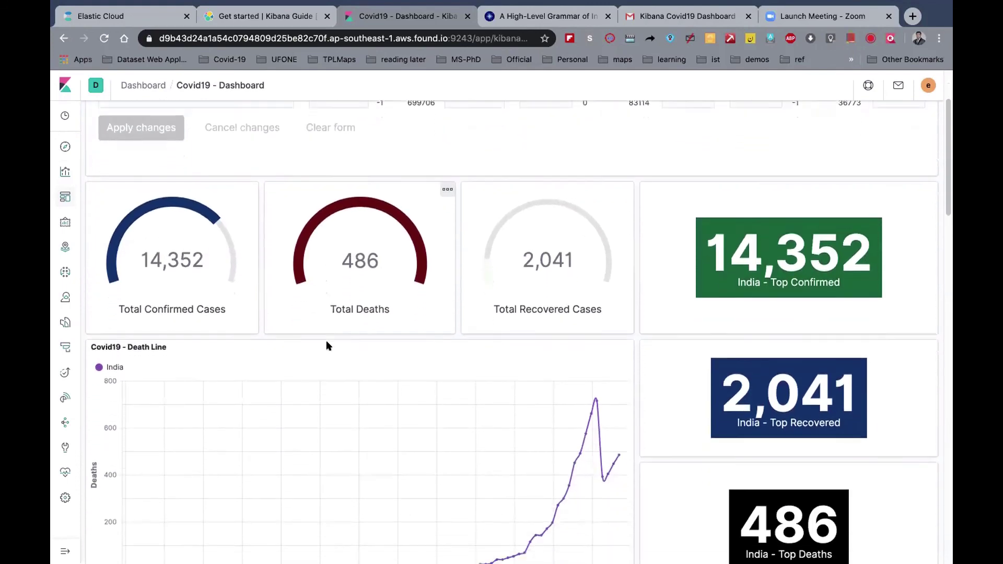
pyautogui.scroll(-20, 326, 340)
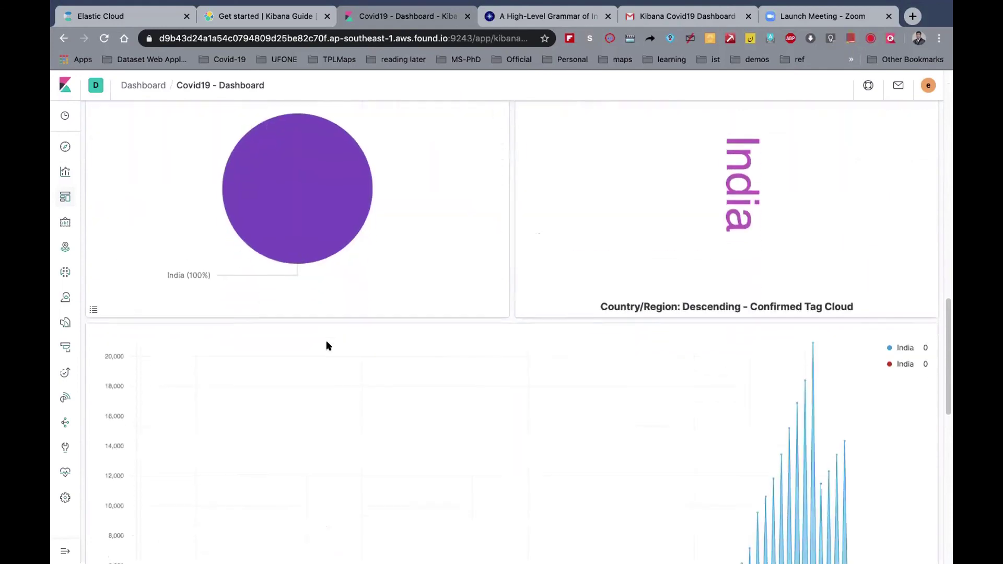
pyautogui.scroll(20, 328, 345)
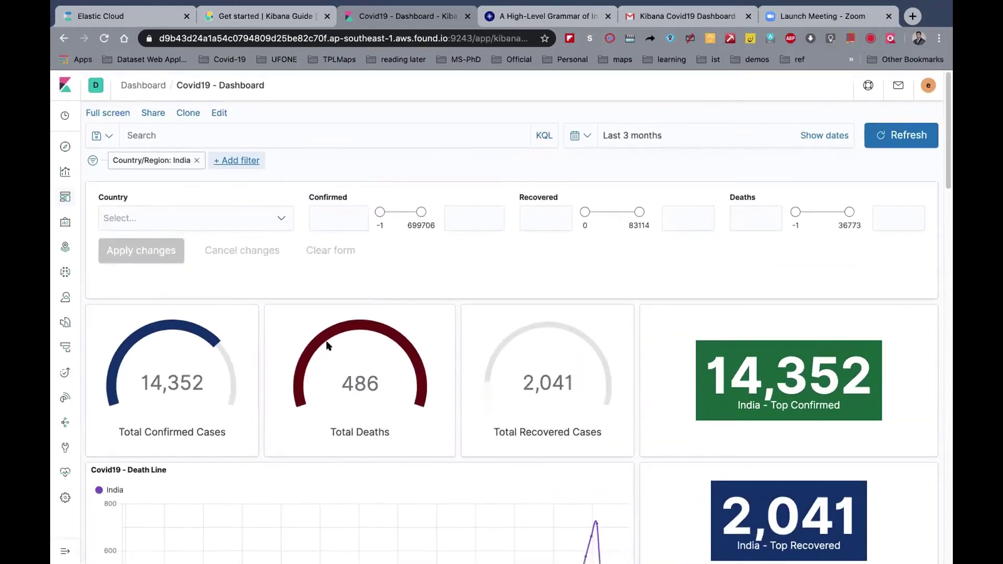
pyautogui.click(197, 160)
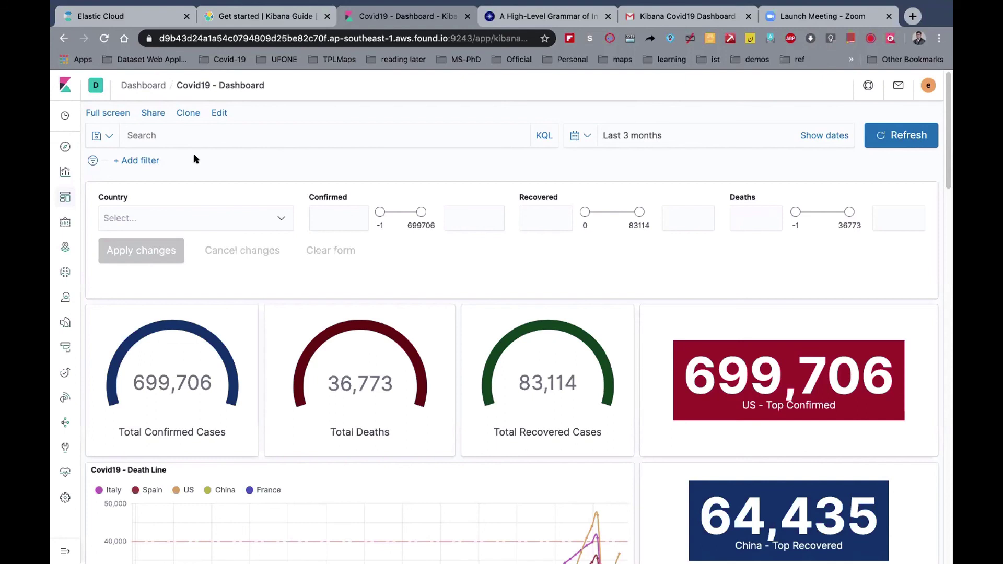
# - View the [eCommerce] Revenue Tracking workpad in Canvas, and return to Covid19 - Dashboard to look over its charts
pyautogui.click(65, 223)
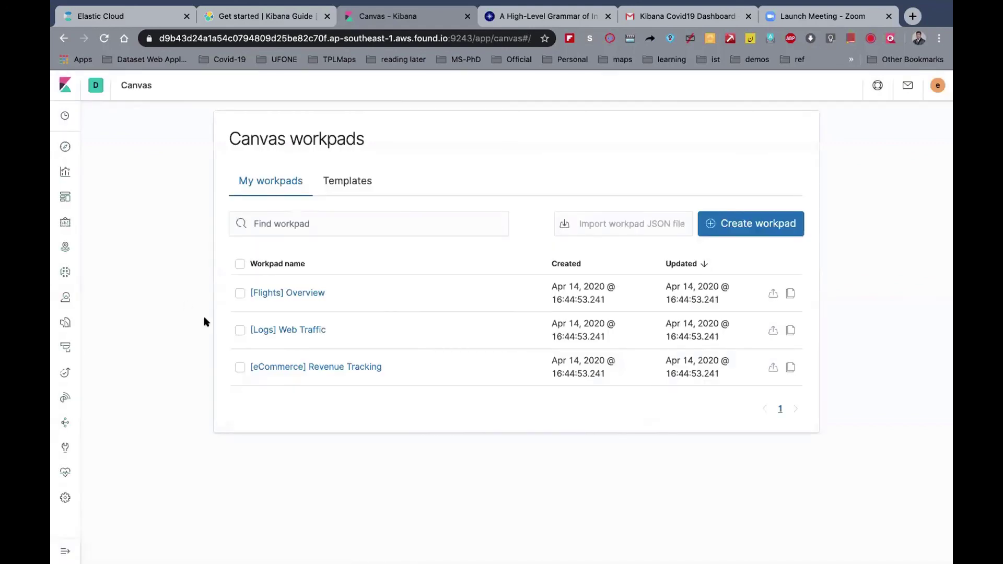
pyautogui.click(291, 368)
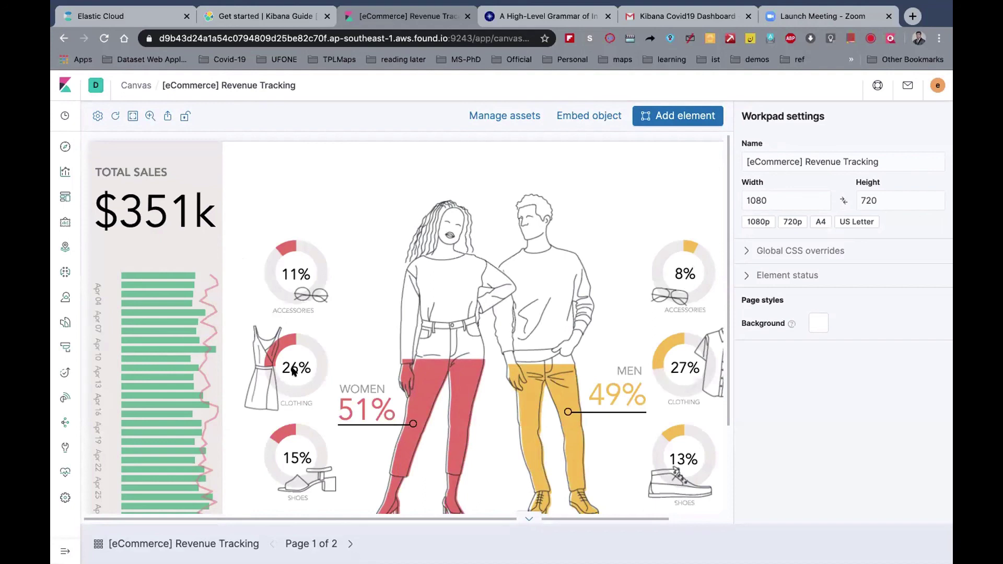
pyautogui.click(65, 199)
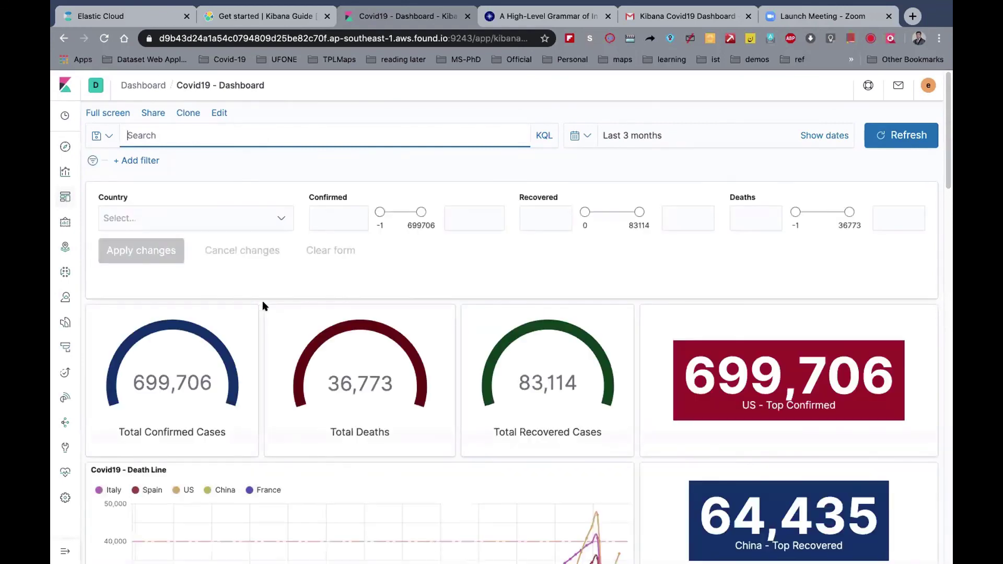
pyautogui.moveTo(218, 342)
pyautogui.scroll(-8, 335, 448)
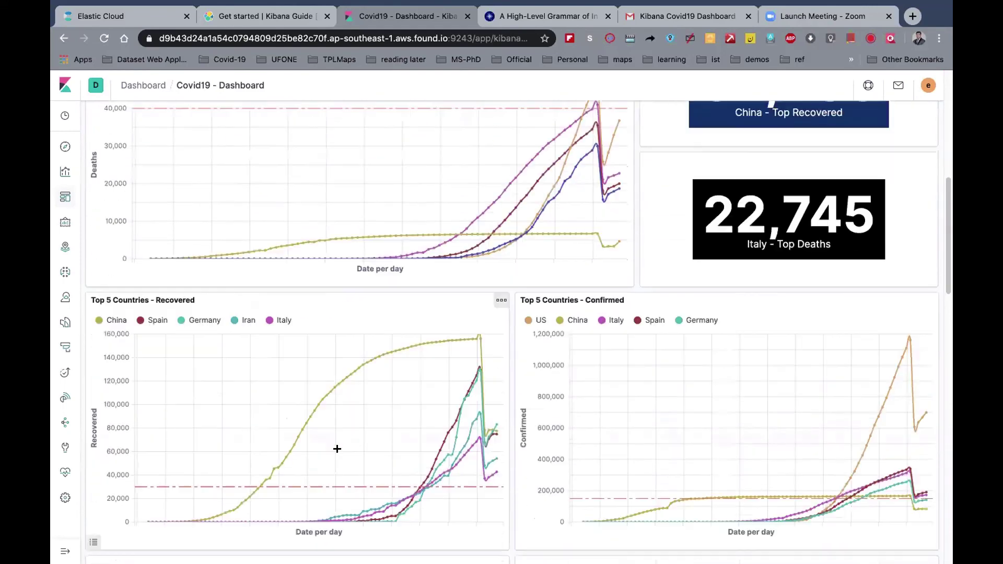
pyautogui.scroll(8, 337, 448)
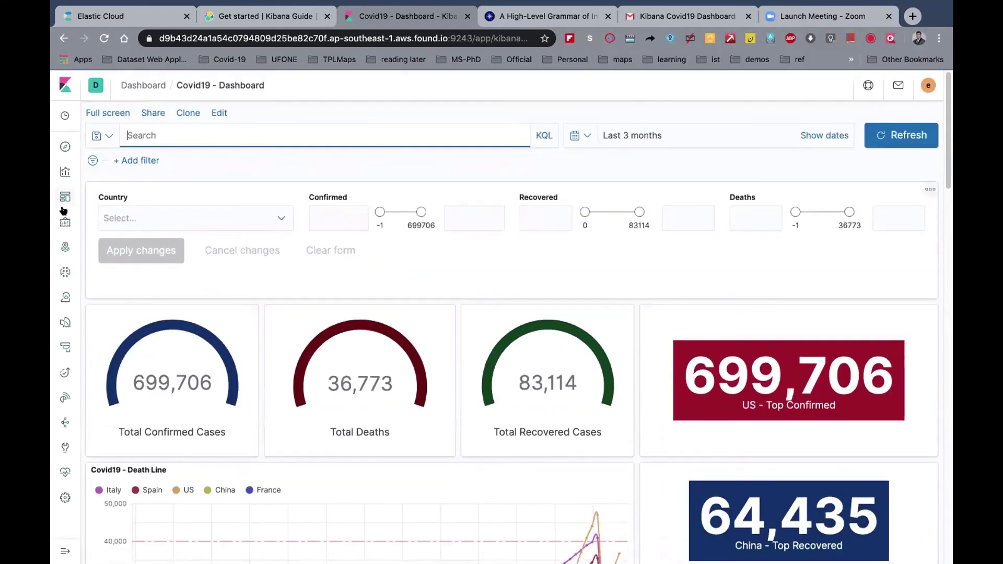
# - Open the sample [eCommerce] Revenue Dashboard and examine its visualizations from the controls down to the Orders table
pyautogui.click(64, 196)
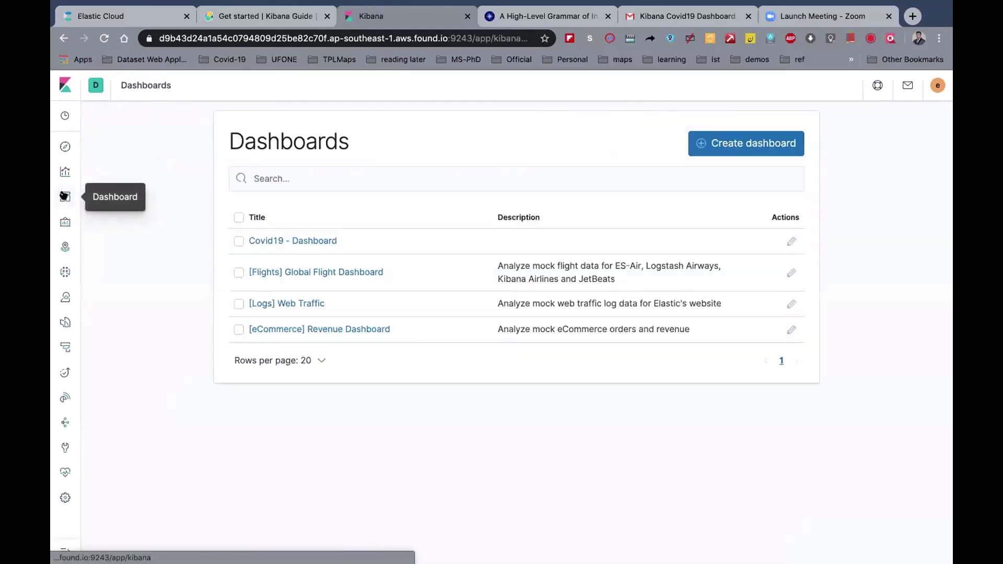
pyautogui.click(300, 330)
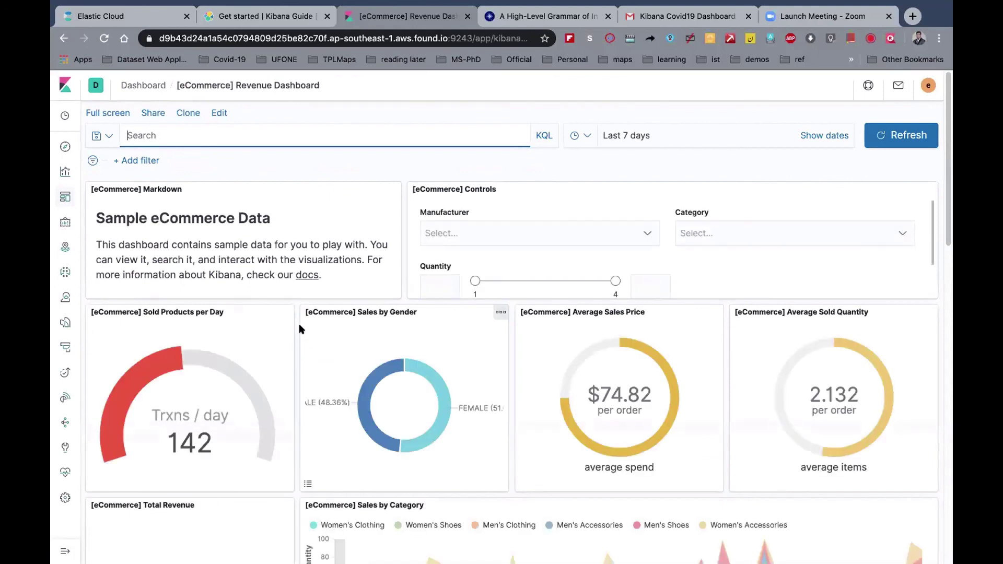
pyautogui.scroll(-2, 301, 329)
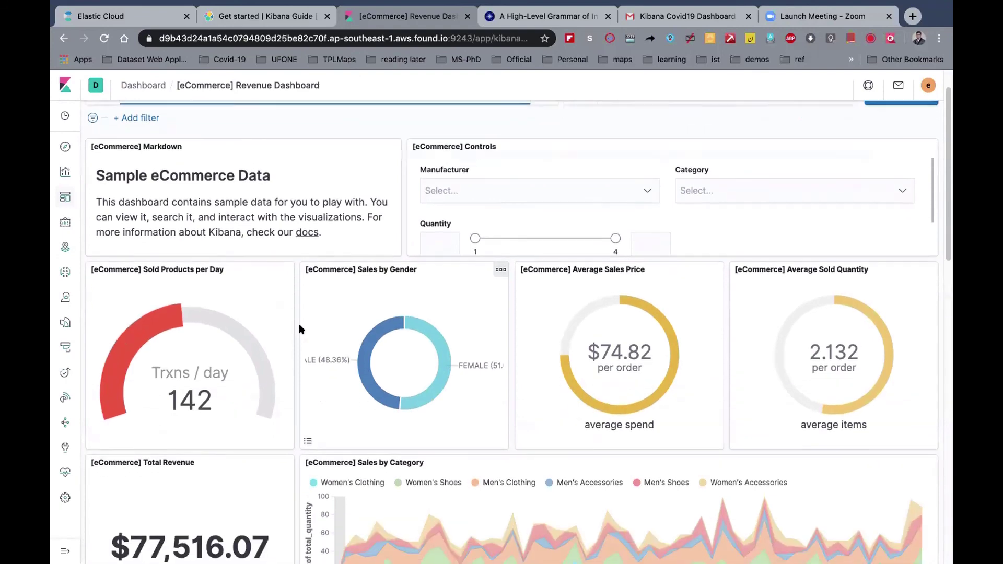
pyautogui.scroll(-4, 300, 328)
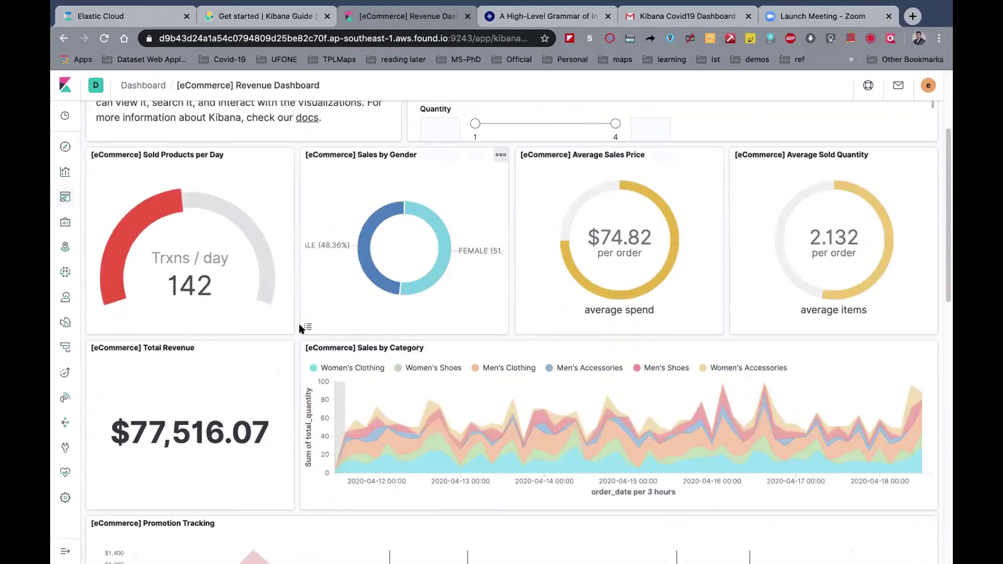
pyautogui.scroll(-9, 301, 329)
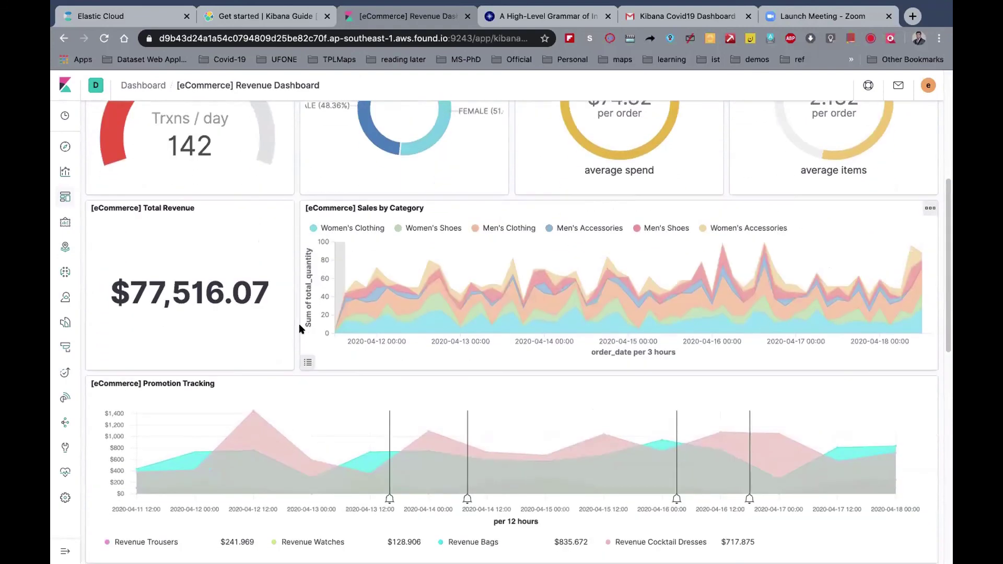
pyautogui.scroll(-11, 301, 328)
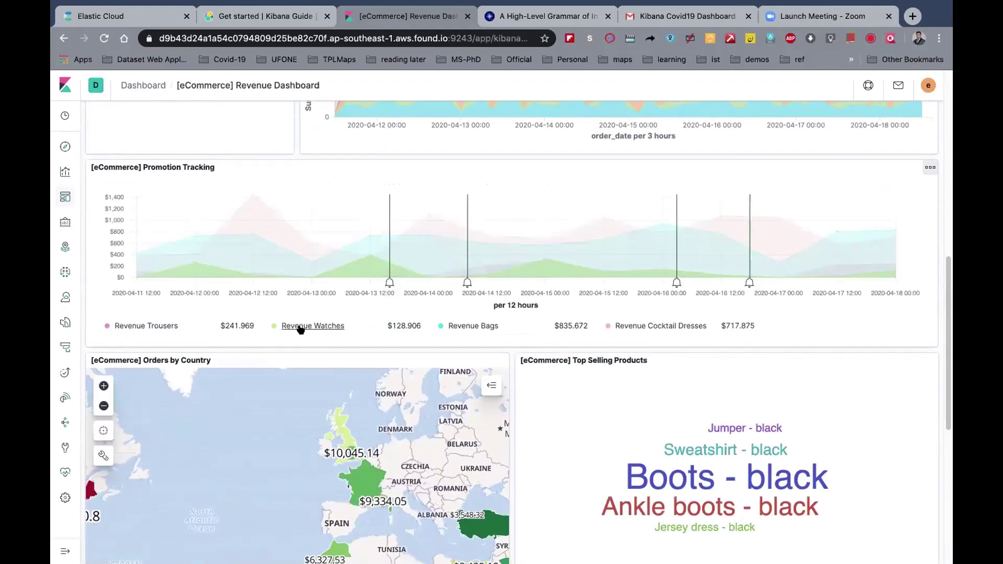
pyautogui.scroll(-15, 300, 329)
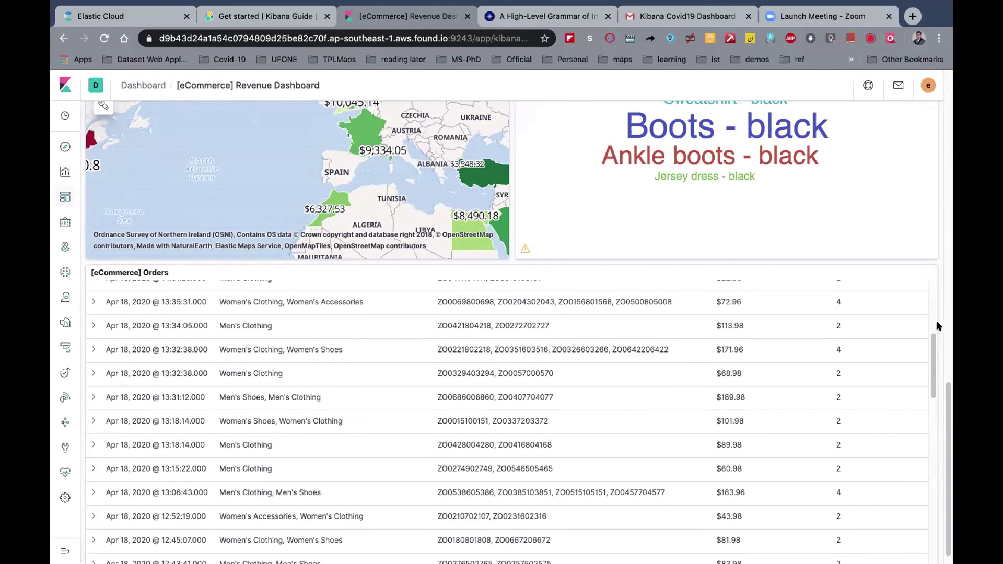
pyautogui.scroll(-1, 936, 320)
pyautogui.scroll(15, 867, 157)
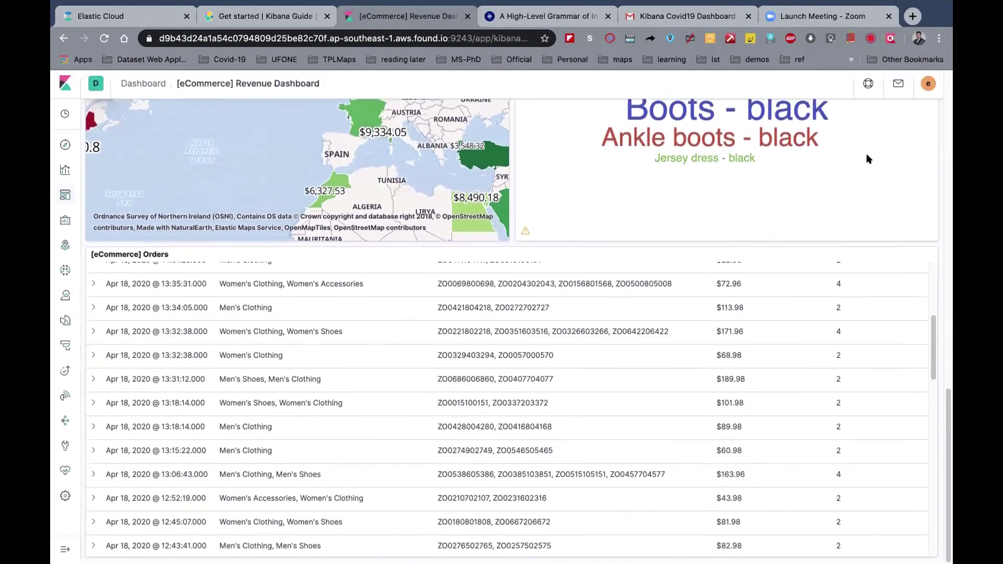
pyautogui.scroll(3, 866, 154)
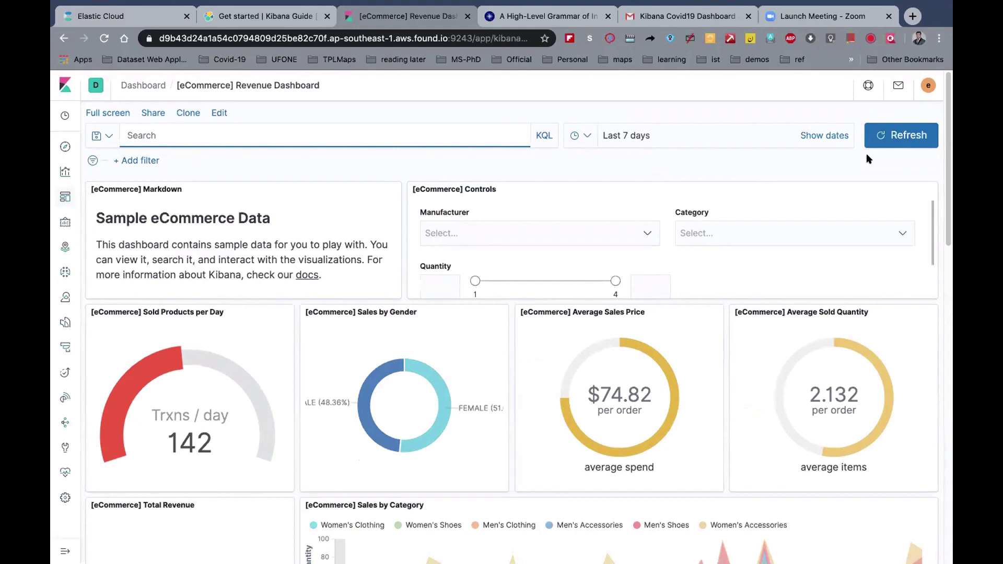
pyautogui.moveTo(777, 1)
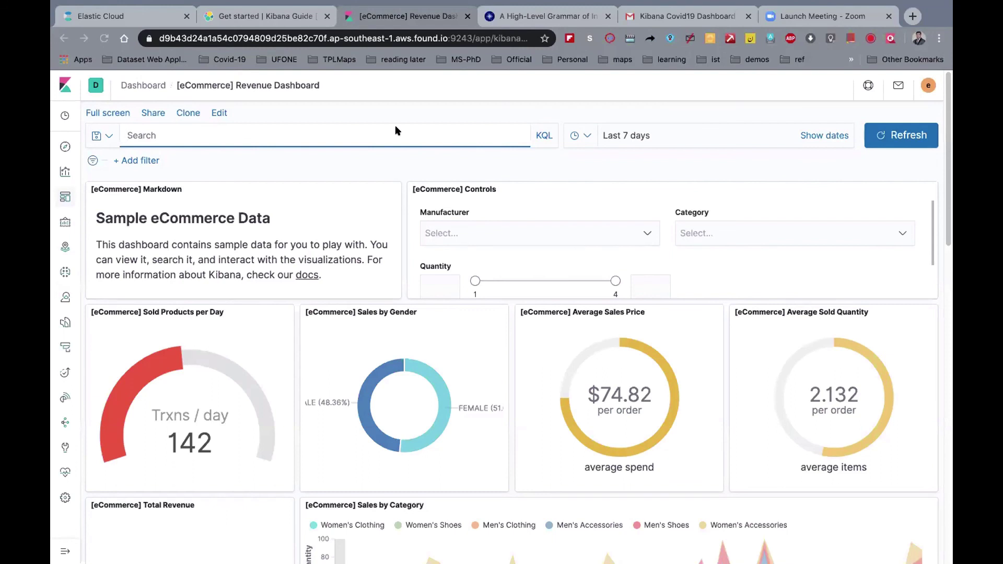
# - Switch from the Default space to the elastic-webinar space and check the list of available spaces
pyautogui.click(67, 192)
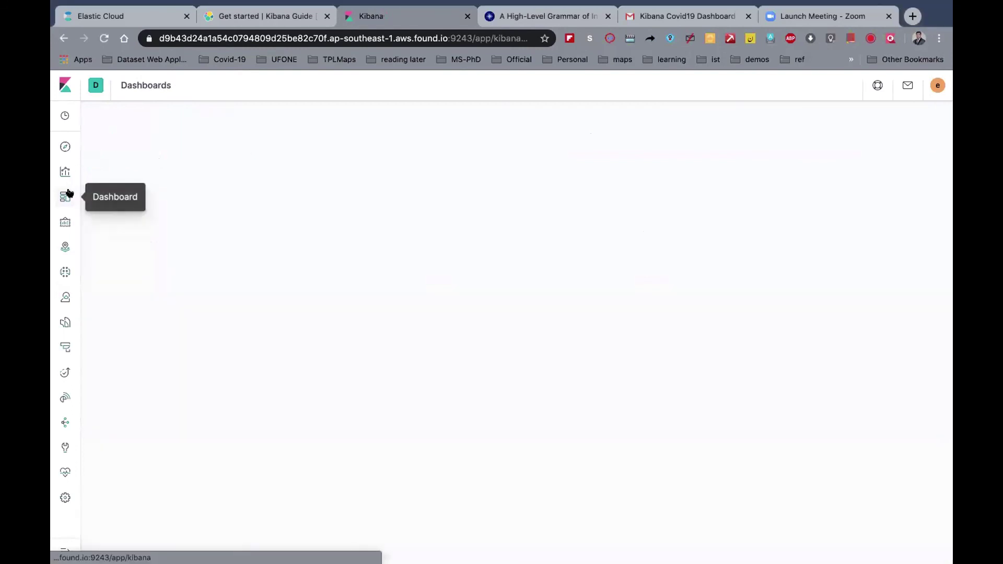
pyautogui.click(96, 85)
pyautogui.click(132, 181)
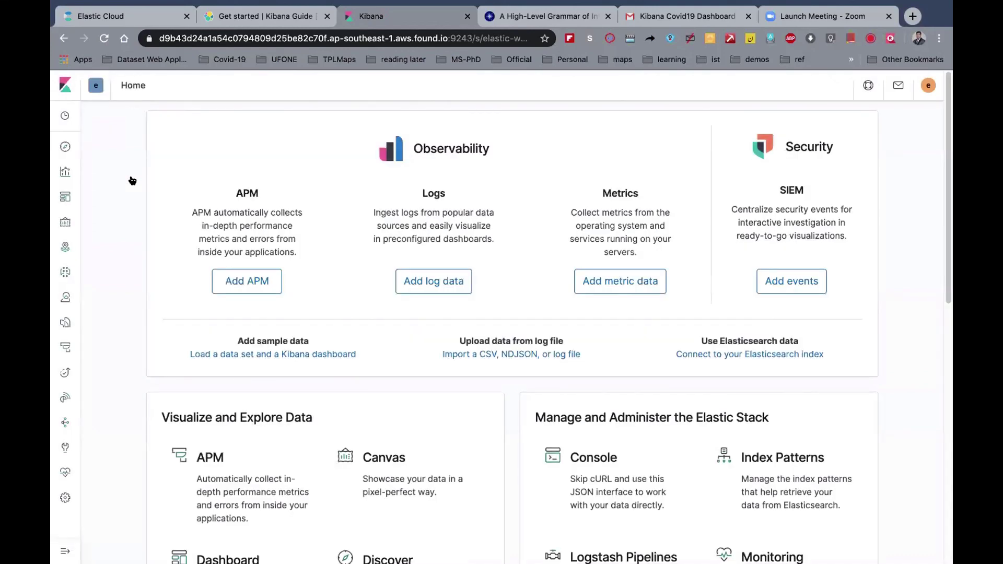
pyautogui.click(93, 84)
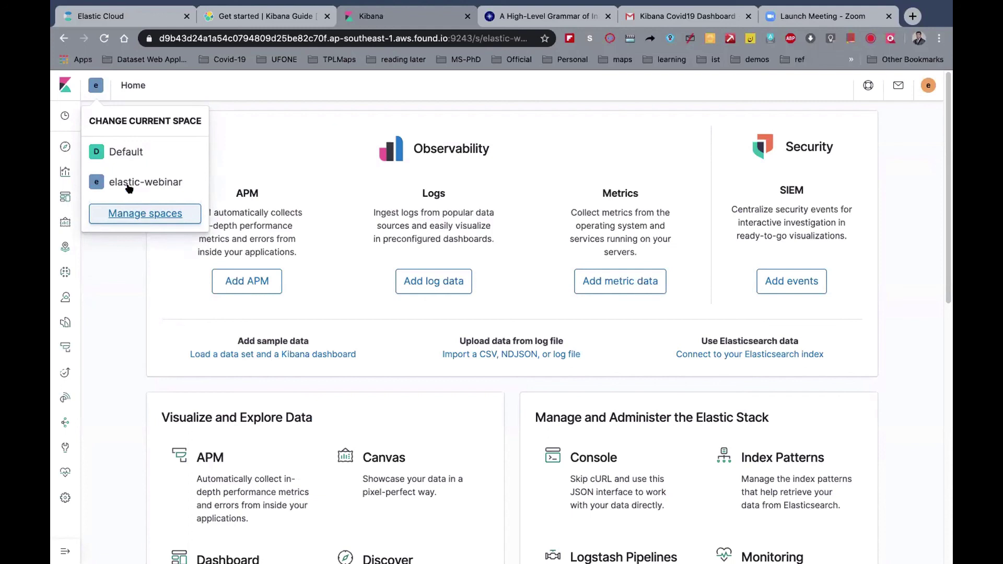
pyautogui.click(105, 320)
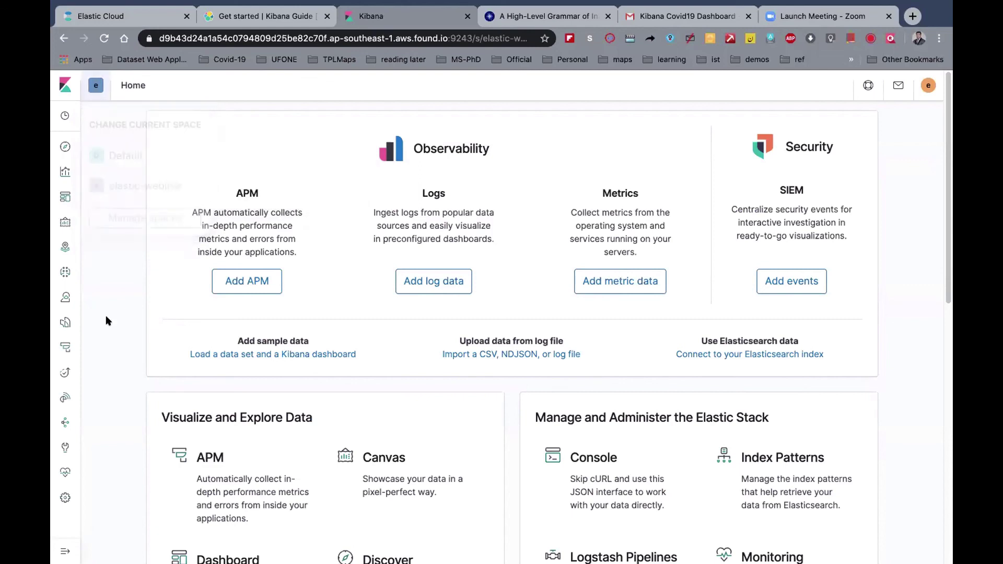
# - Look through the saved visualizations and saved maps in the elastic-webinar space
pyautogui.click(65, 172)
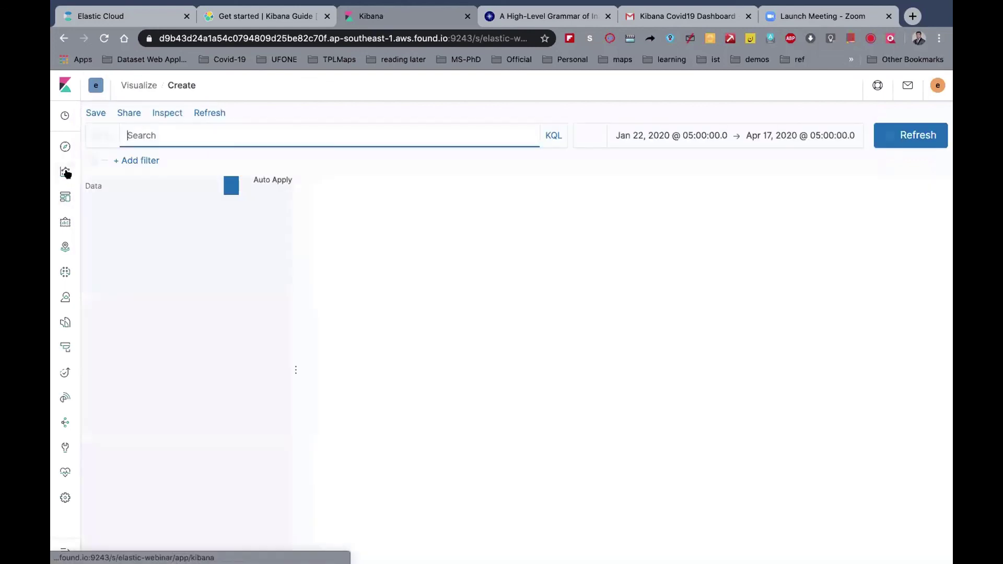
pyautogui.click(138, 86)
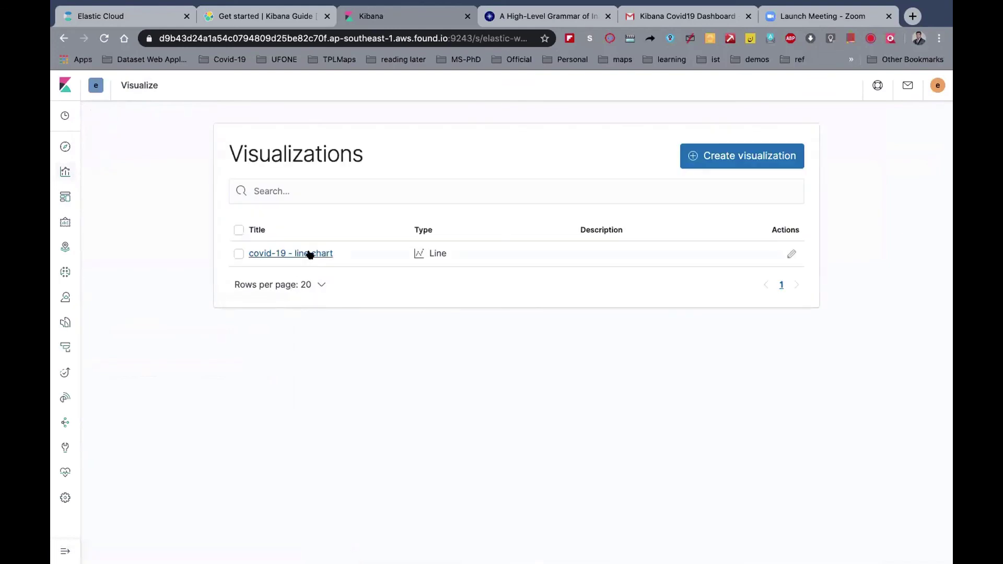
pyautogui.click(64, 249)
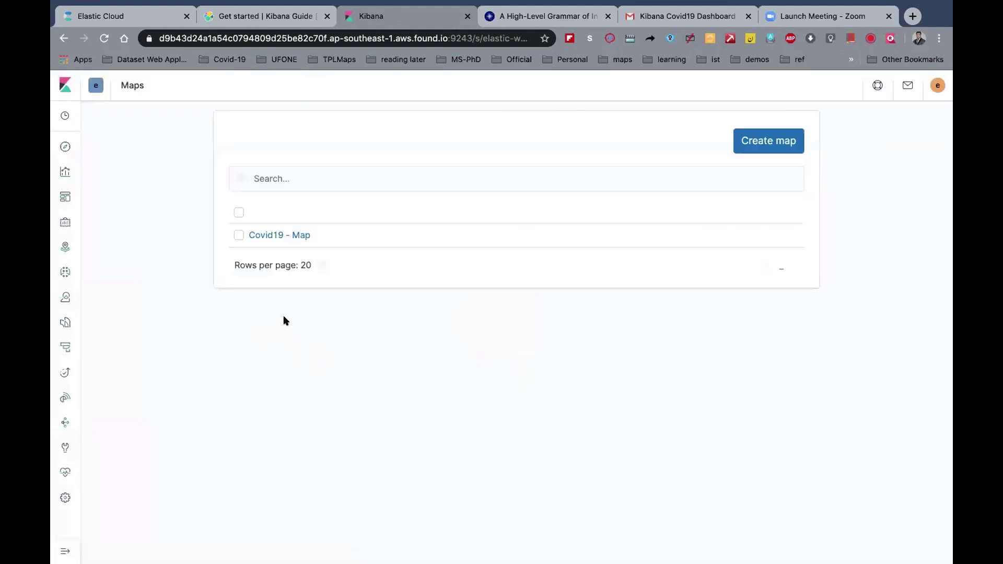
# - Create a new dashboard with the covid-19 - line chart and Covid19 - Map panels, and delete the duplicate line chart panel
pyautogui.click(62, 192)
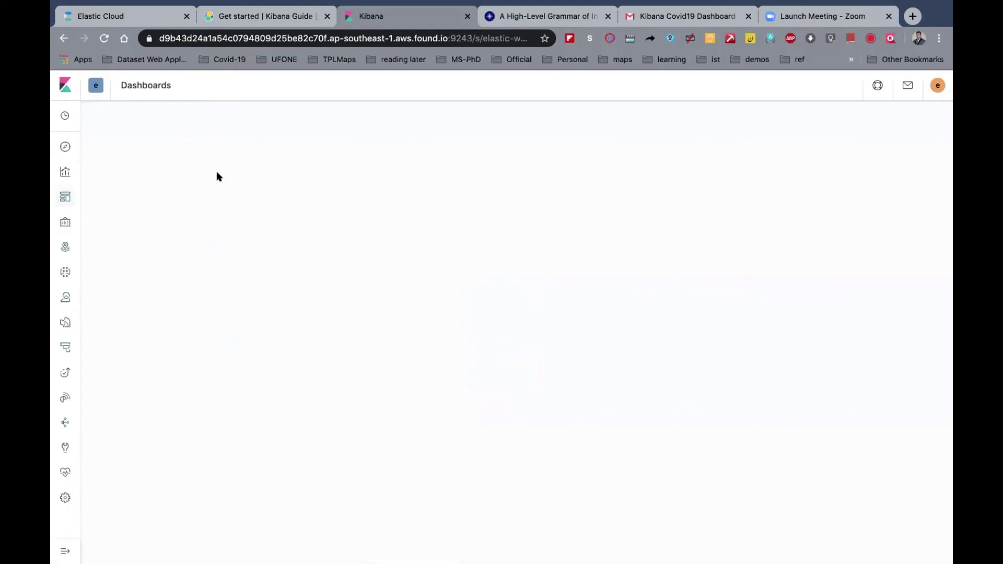
pyautogui.click(511, 298)
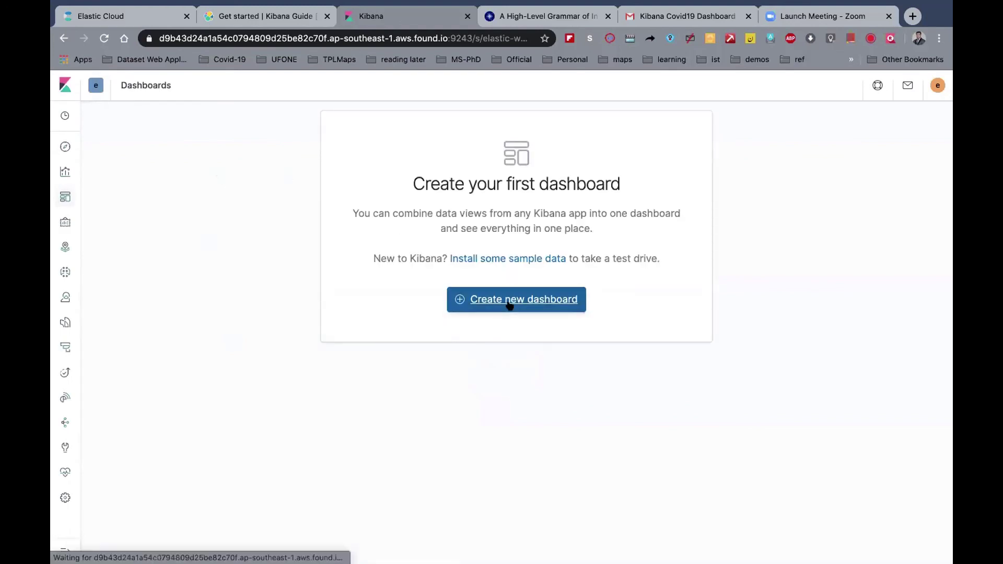
pyautogui.click(164, 114)
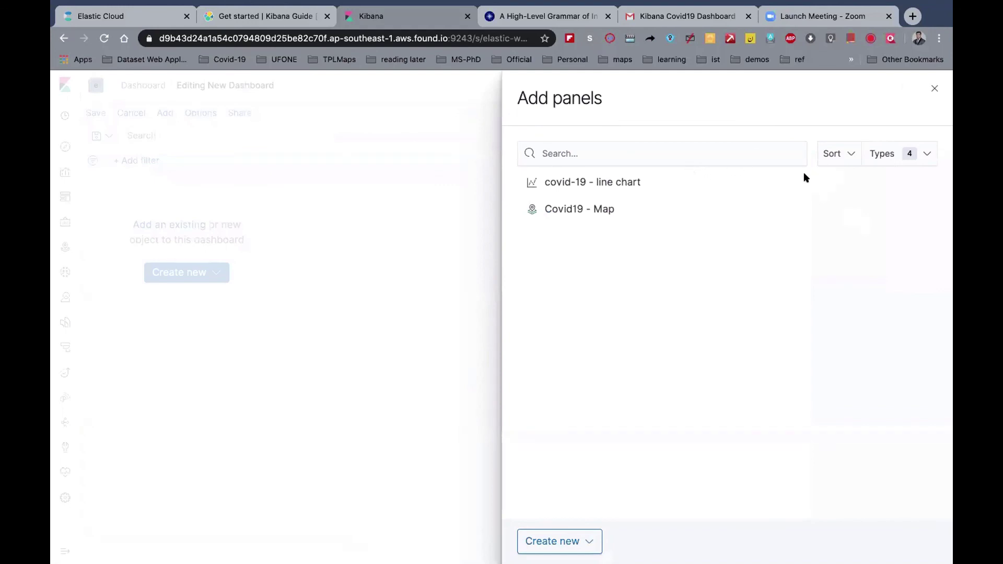
pyautogui.click(606, 182)
pyautogui.click(598, 207)
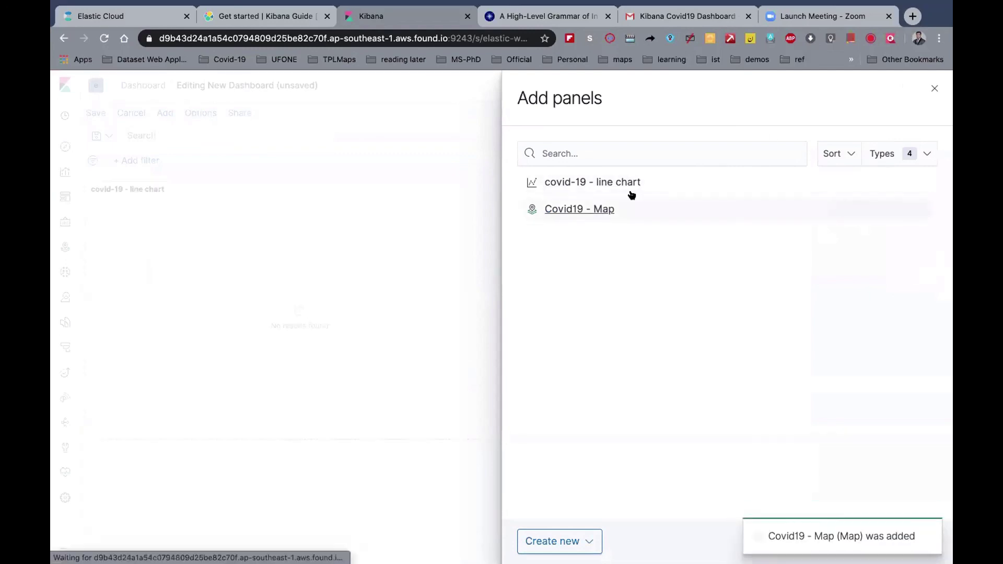
pyautogui.click(934, 90)
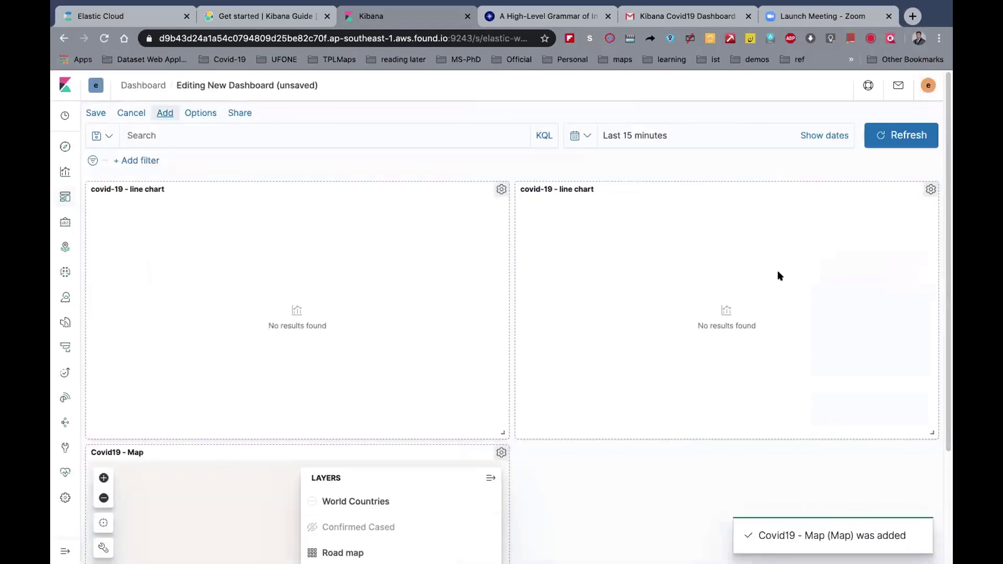
pyautogui.click(930, 189)
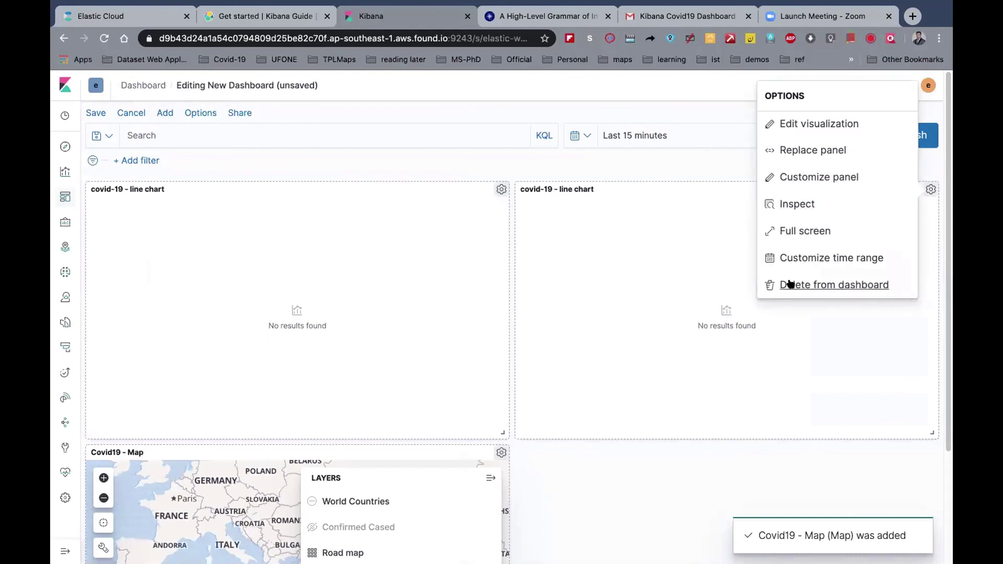
pyautogui.click(790, 284)
# - Set the dashboard's relative time range to start 2 months ago and apply it
pyautogui.click(587, 135)
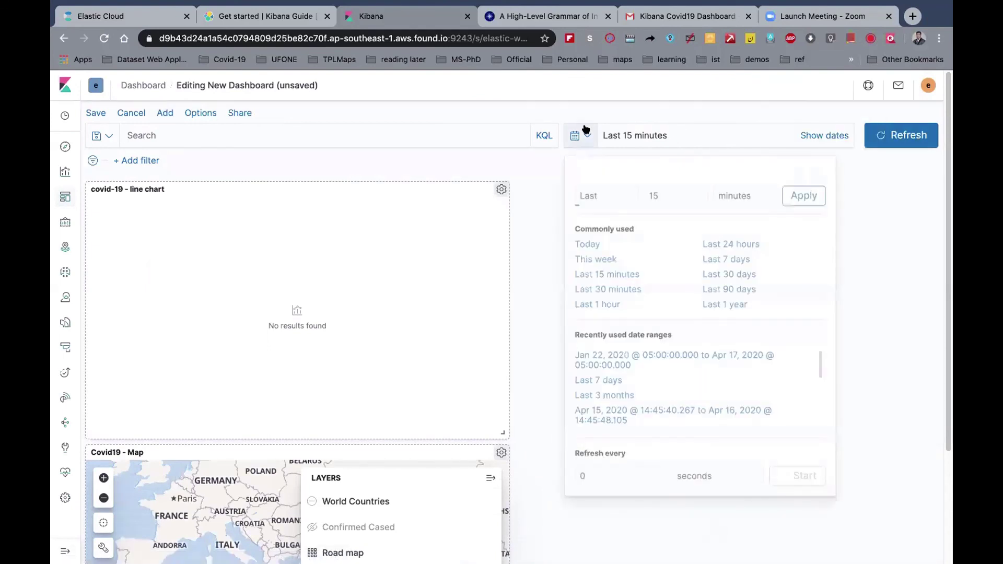
pyautogui.click(609, 135)
pyautogui.click(613, 137)
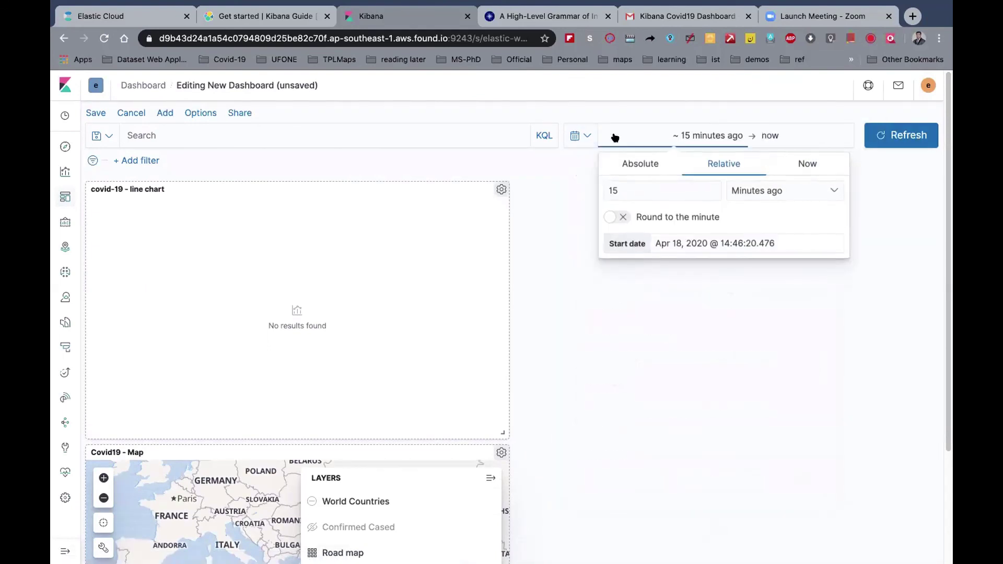
pyautogui.click(700, 166)
pyautogui.click(660, 188)
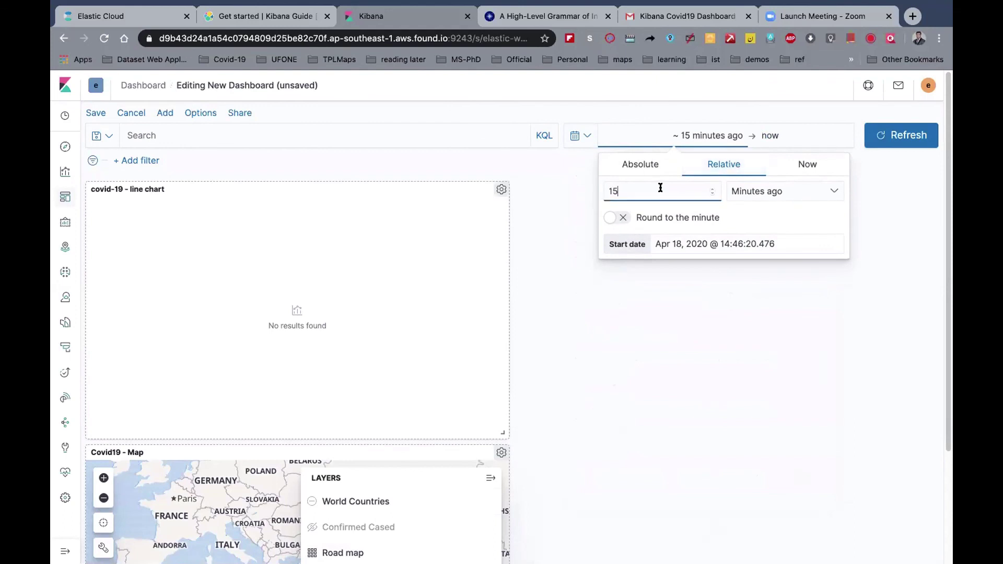
pyautogui.press('BackSpace')
pyautogui.press('BackSpace')
pyautogui.write('2')
pyautogui.click(763, 189)
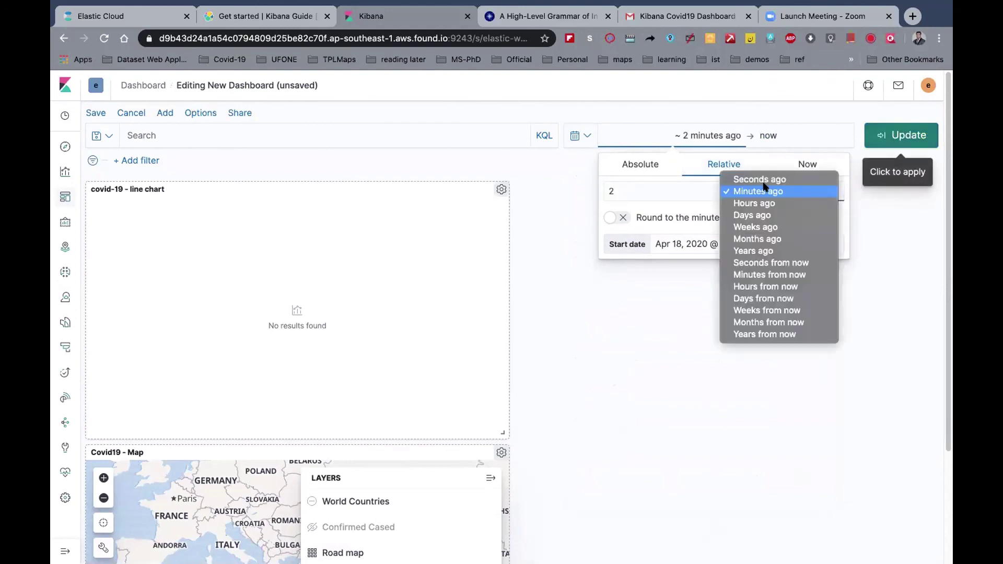
pyautogui.click(757, 239)
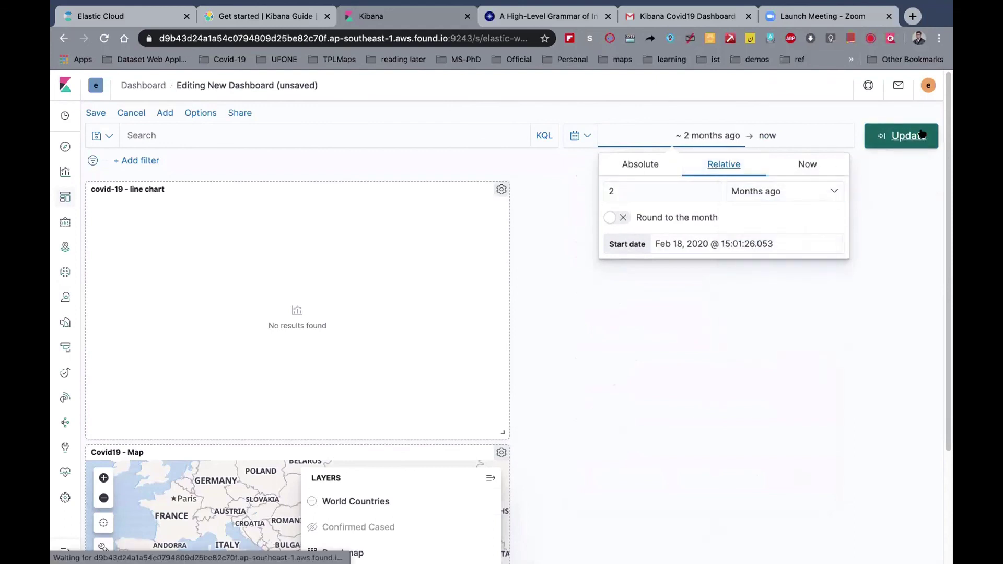
pyautogui.click(920, 134)
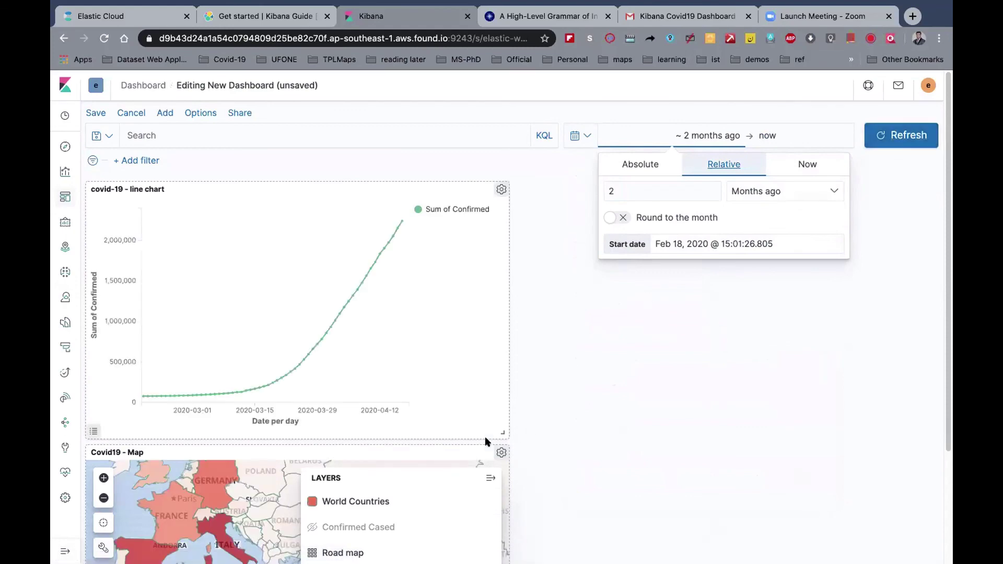
# - Place the Covid19 - Map panel beside the line chart and enlarge both panels to the same greater height
pyautogui.moveTo(387, 451); pyautogui.dragTo(857, 167)
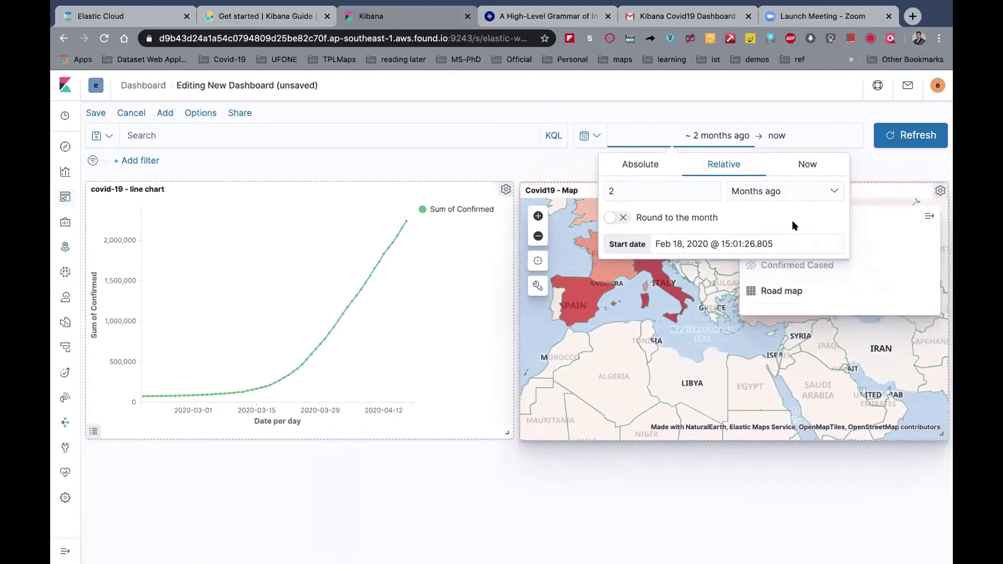
pyautogui.click(720, 110)
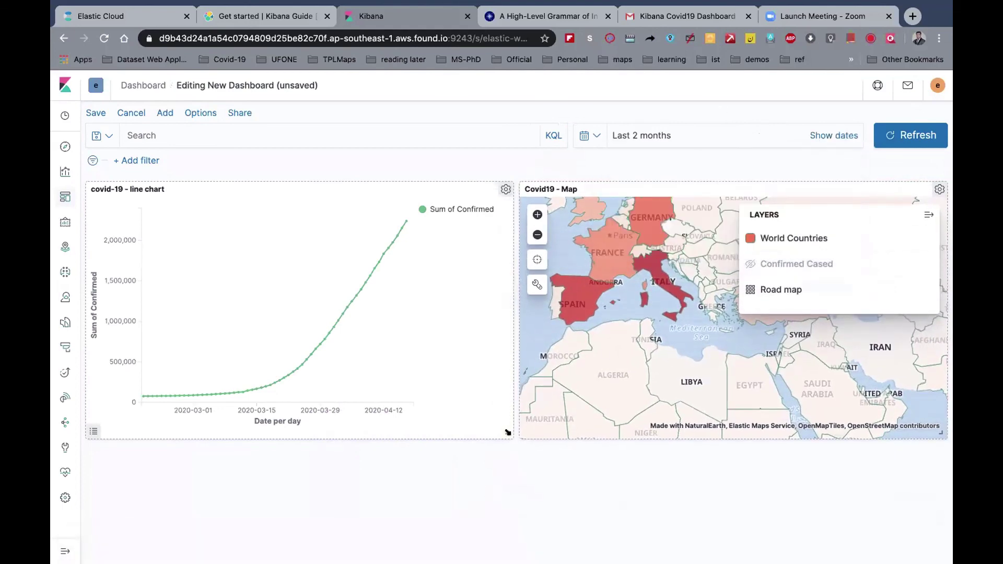
pyautogui.moveTo(507, 432); pyautogui.dragTo(508, 537)
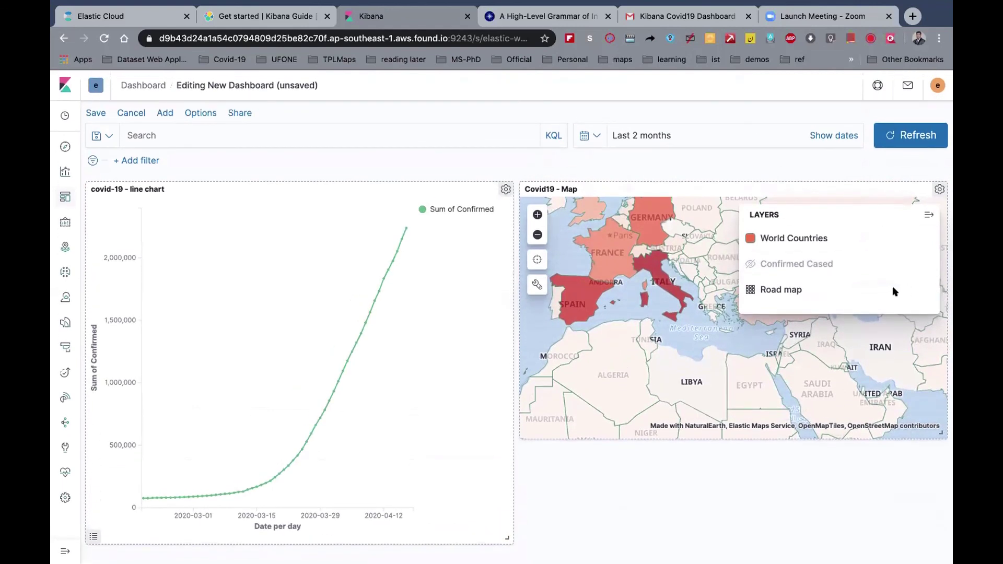
pyautogui.click(941, 433)
pyautogui.moveTo(941, 439); pyautogui.dragTo(938, 536)
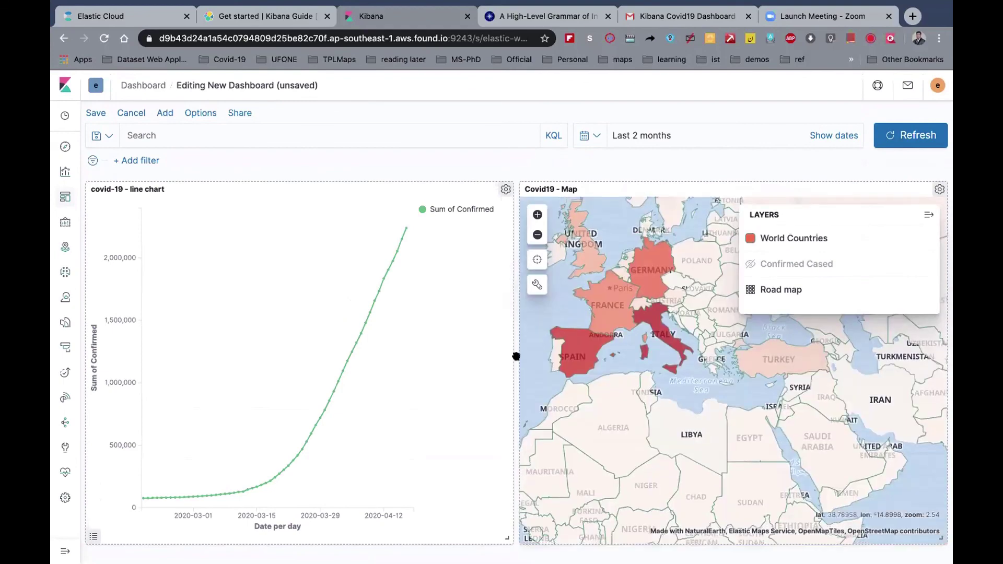
# - Check which fields are available for a dashboard filter and close the filter editor without adding one
pyautogui.moveTo(573, 332)
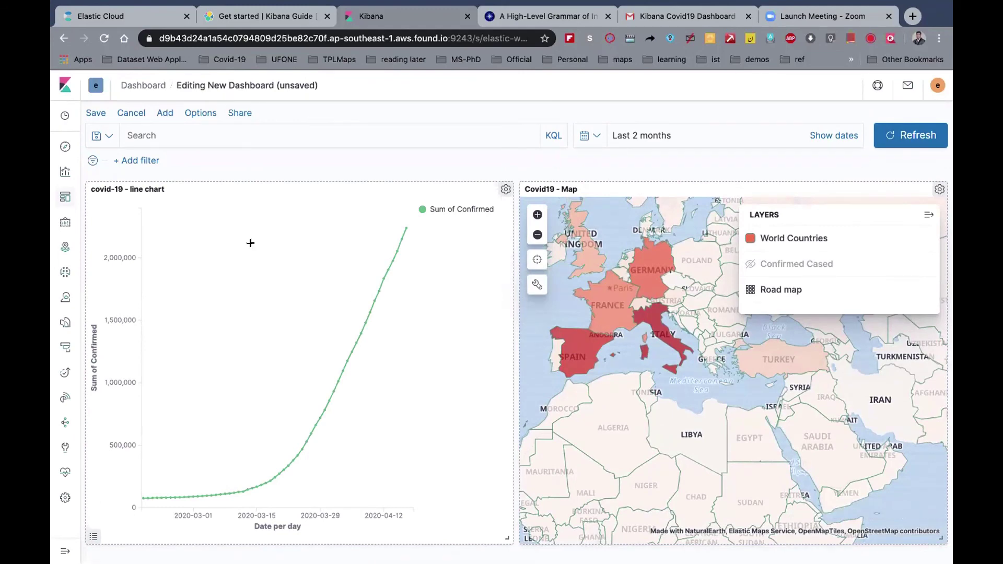
pyautogui.click(149, 161)
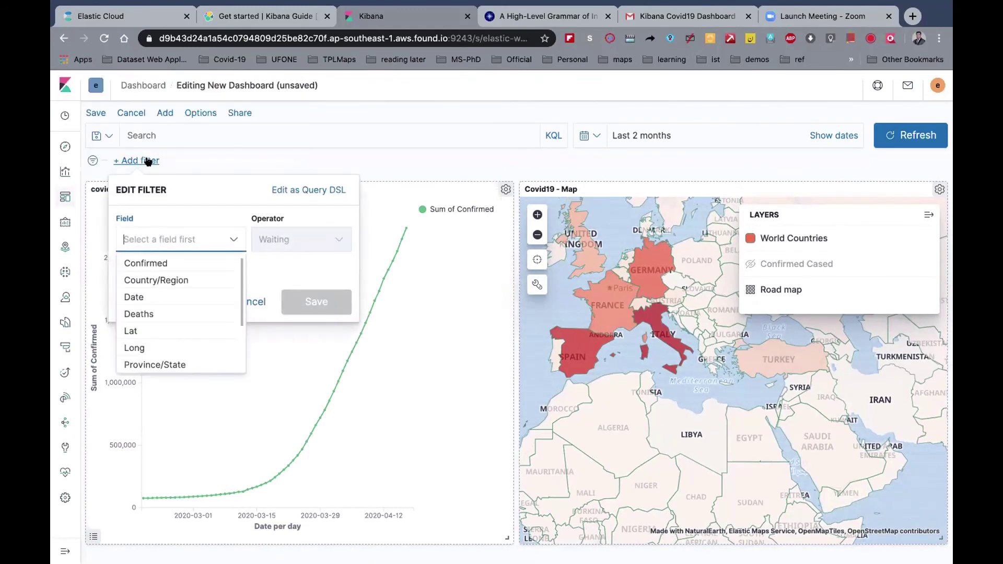
pyautogui.click(202, 152)
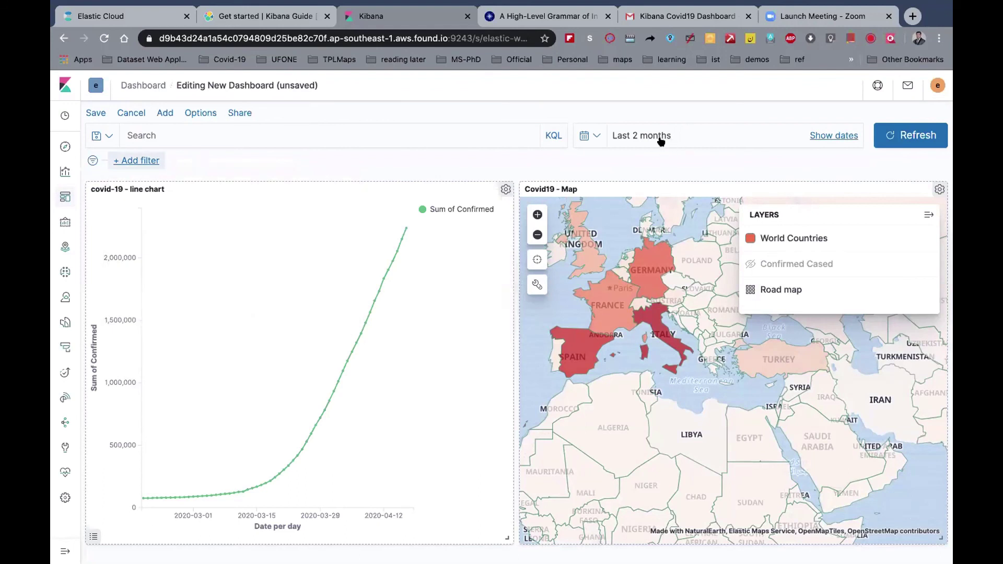
# - Save the dashboard as "COVID- Elastic Webinar" with the description "covid19 dashboard webinar" and its time range stored
pyautogui.click(96, 114)
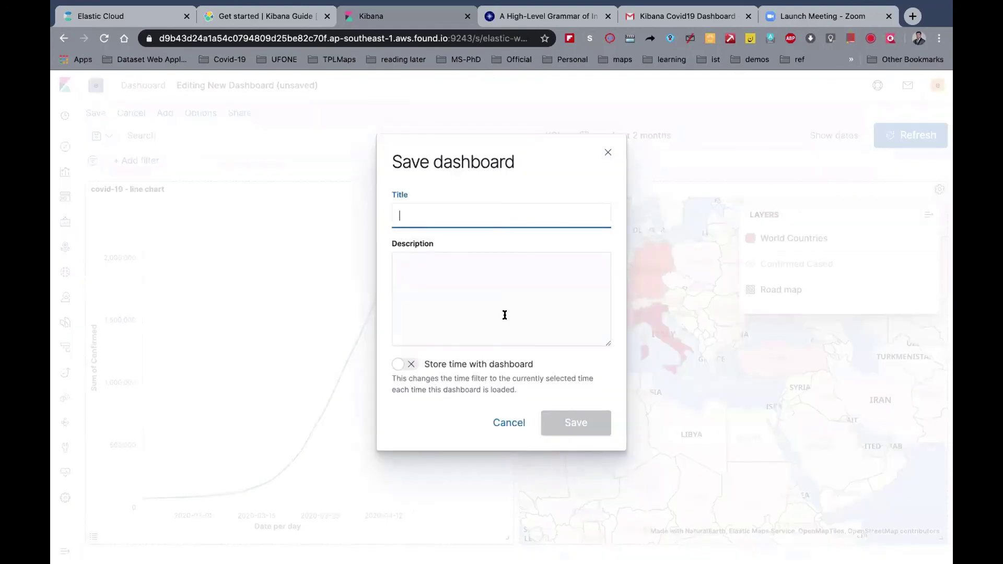
pyautogui.write('COVID- Elas')
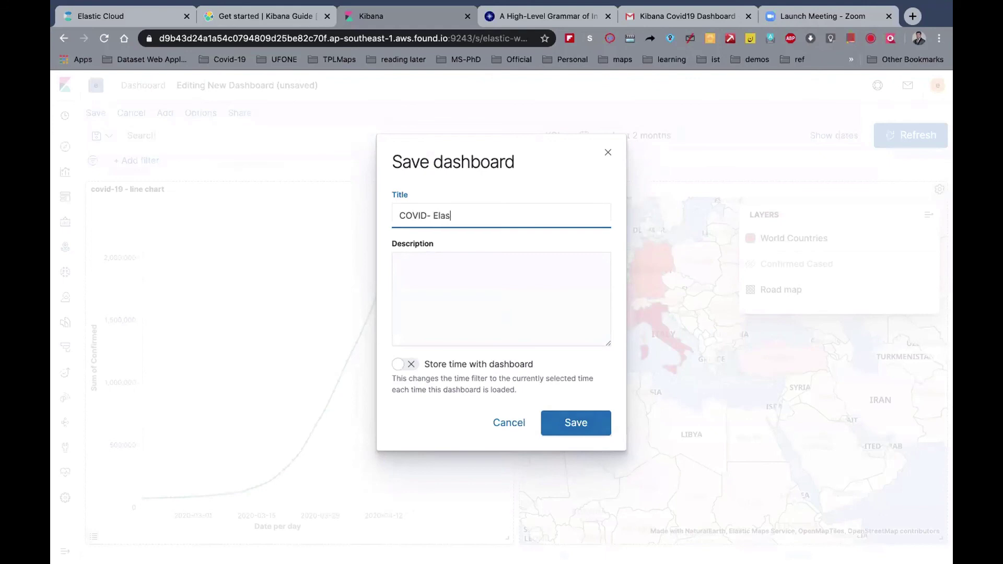
pyautogui.write('tic Webinar')
pyautogui.click(457, 281)
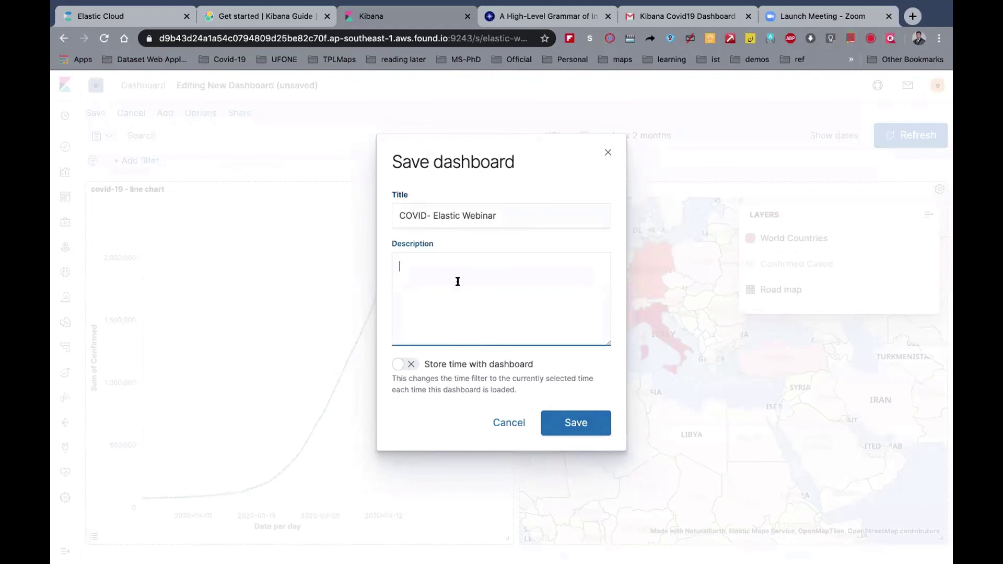
pyautogui.write('covid19 dashboard webinar')
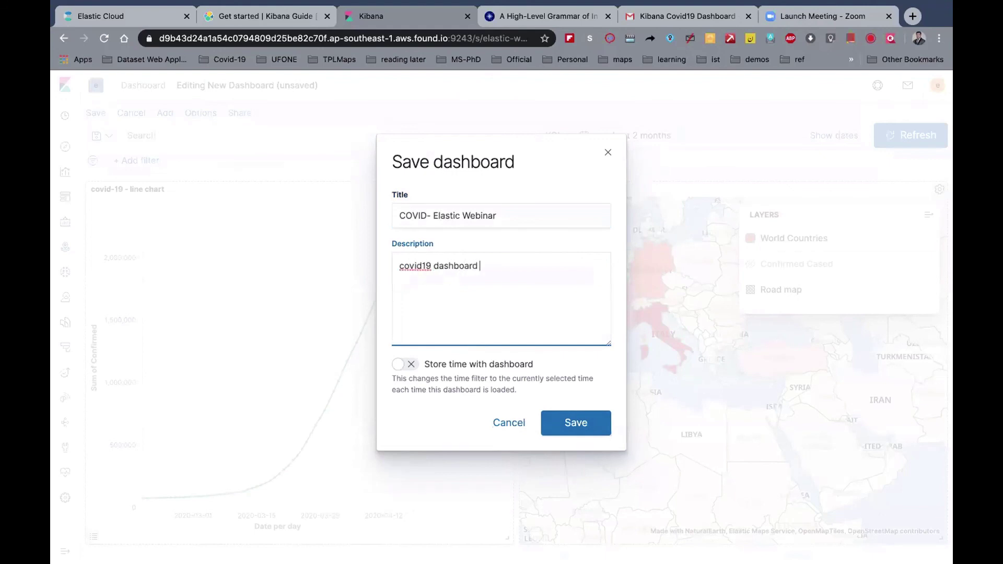
pyautogui.click(402, 365)
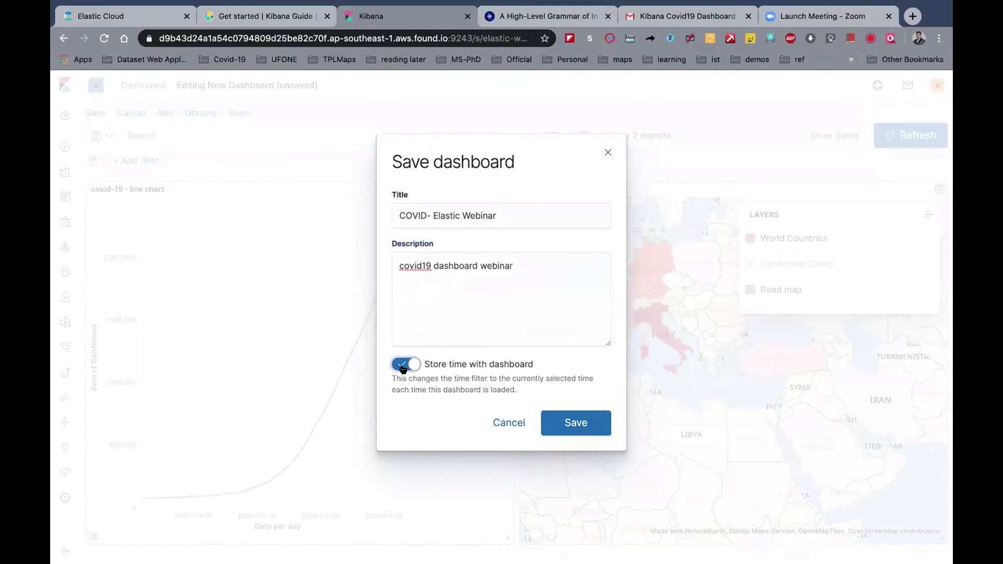
pyautogui.click(577, 422)
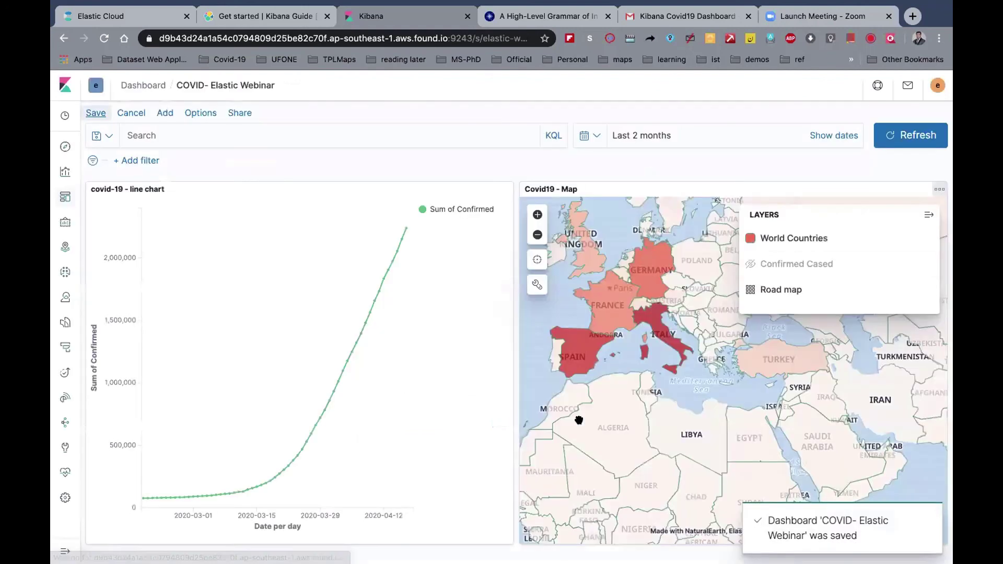
# - Reopen the saved COVID- Elastic Webinar dashboard from the dashboards list and inspect Mauritania's details on its map
pyautogui.click(63, 197)
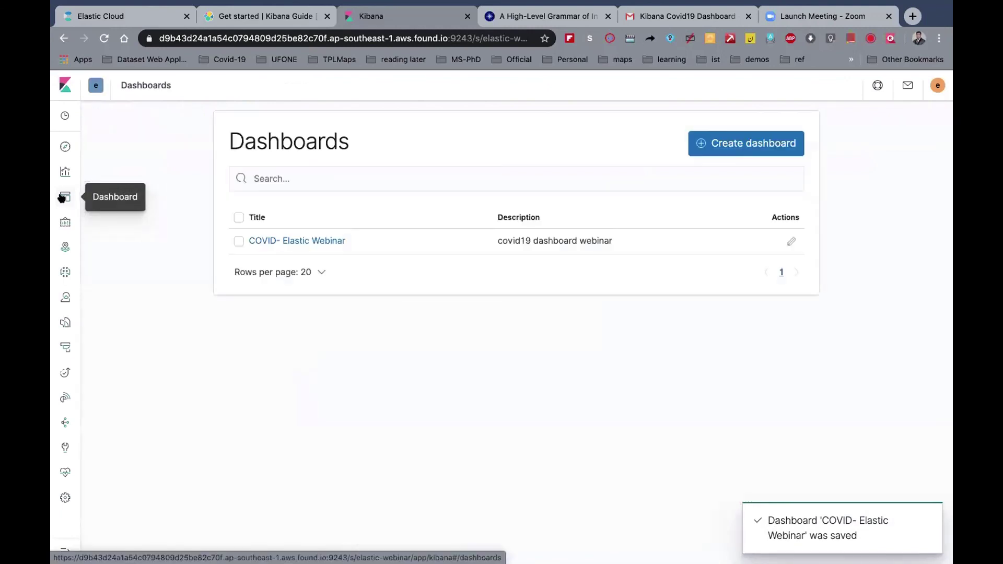
pyautogui.click(318, 241)
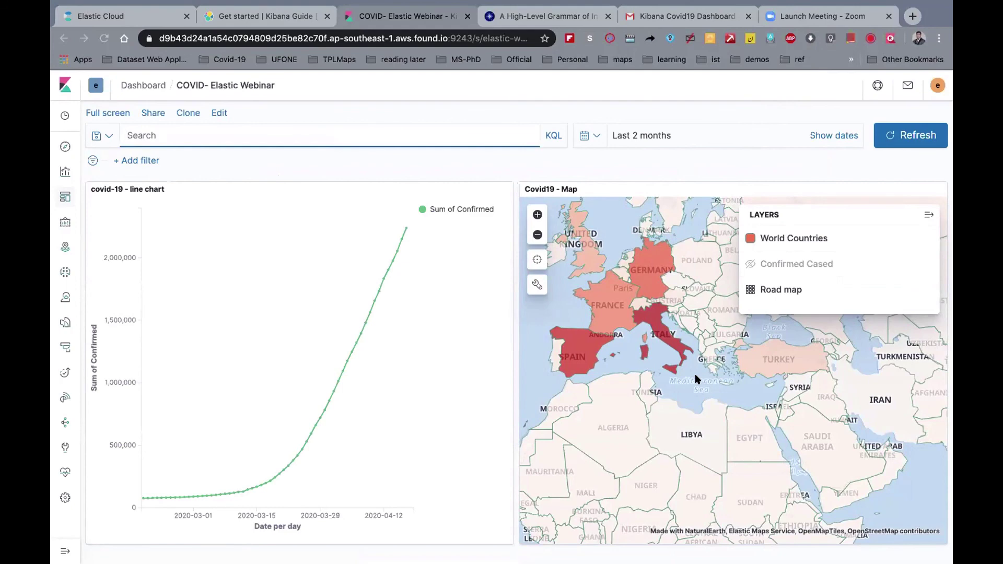
pyautogui.moveTo(480, 550)
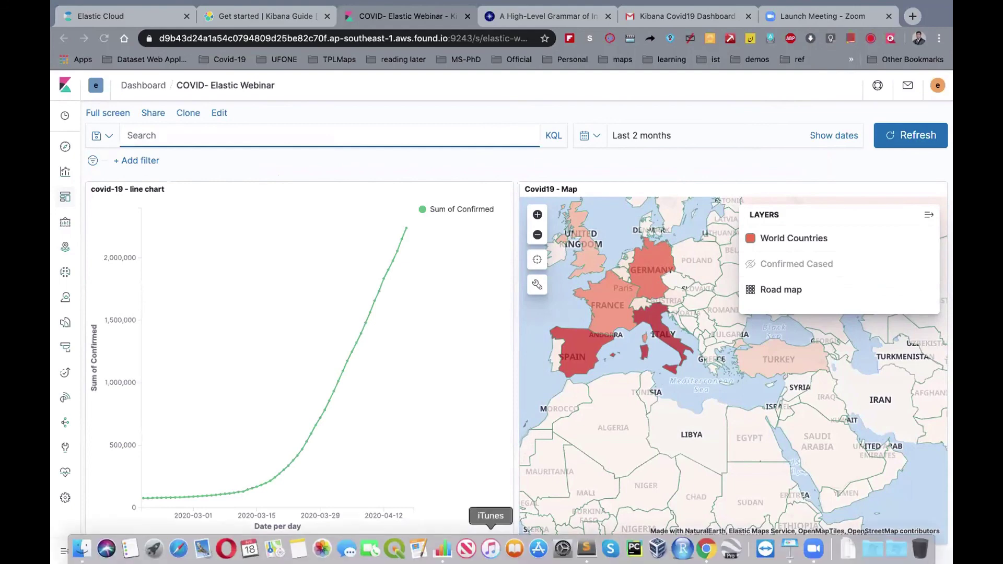
pyautogui.click(560, 442)
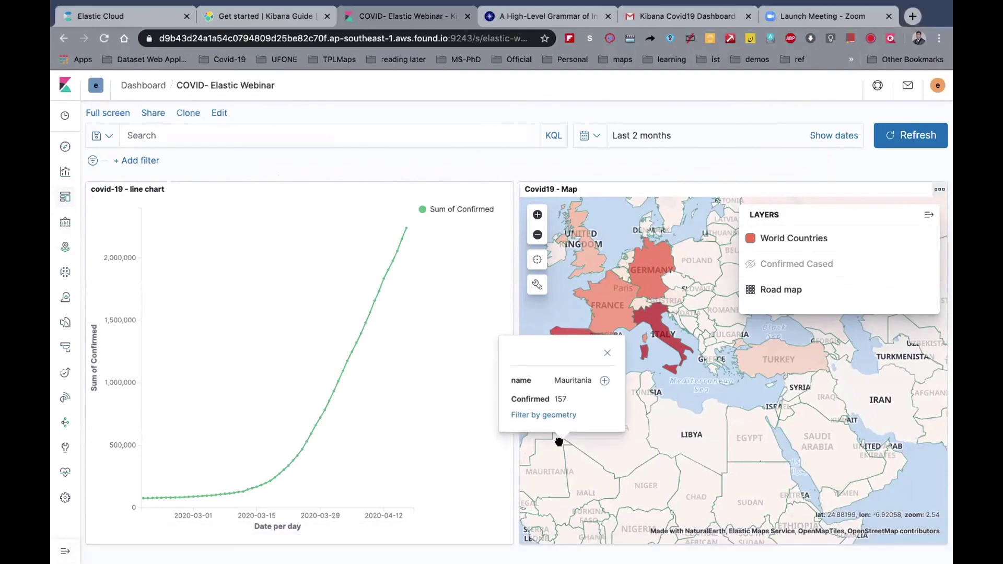
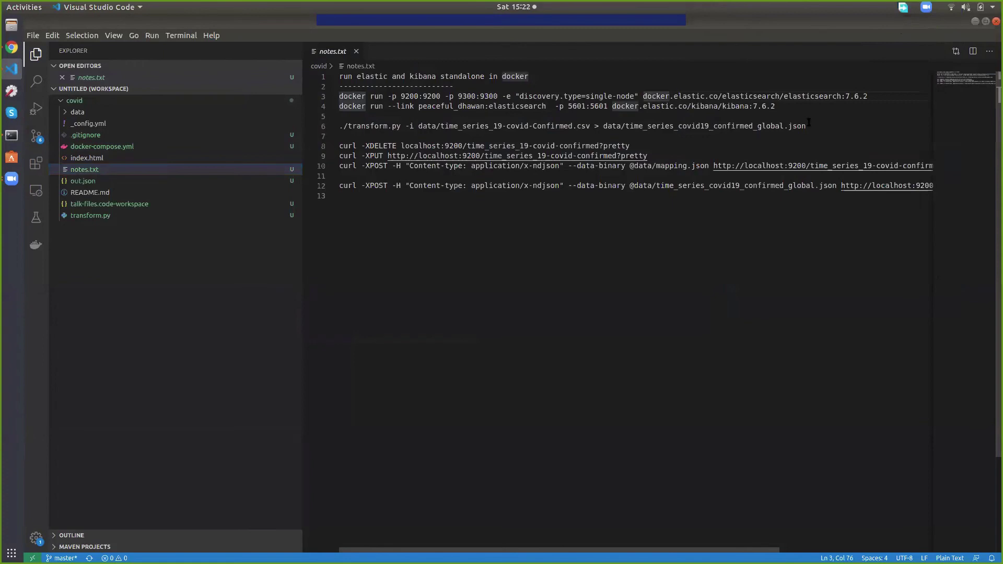
# - Look over the Docker commands for running Elasticsearch and Kibana standalone in notes.txt in Visual Studio Code
pyautogui.hotkey('alt', 'Tab')
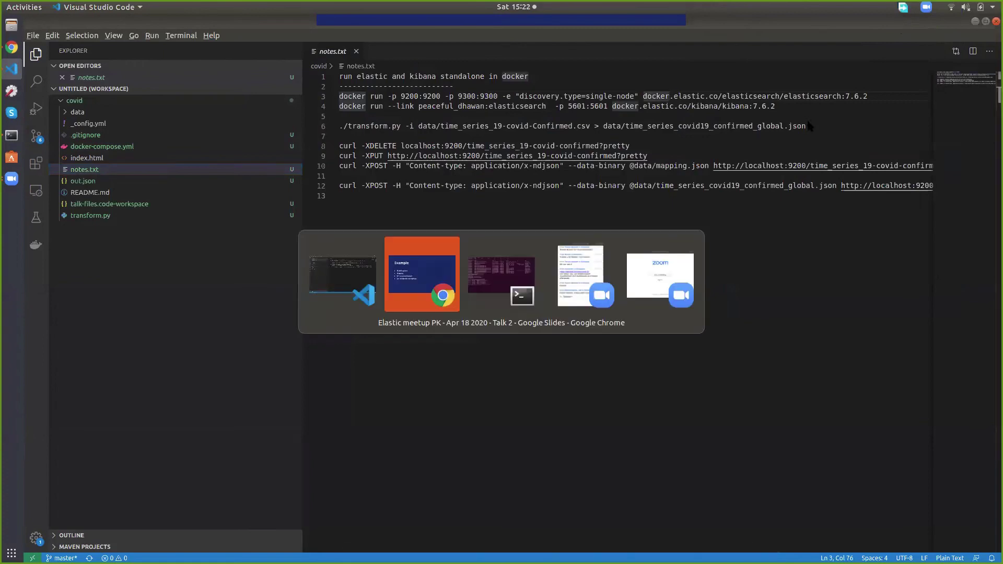
pyautogui.hotkey('alt', 'Tab')
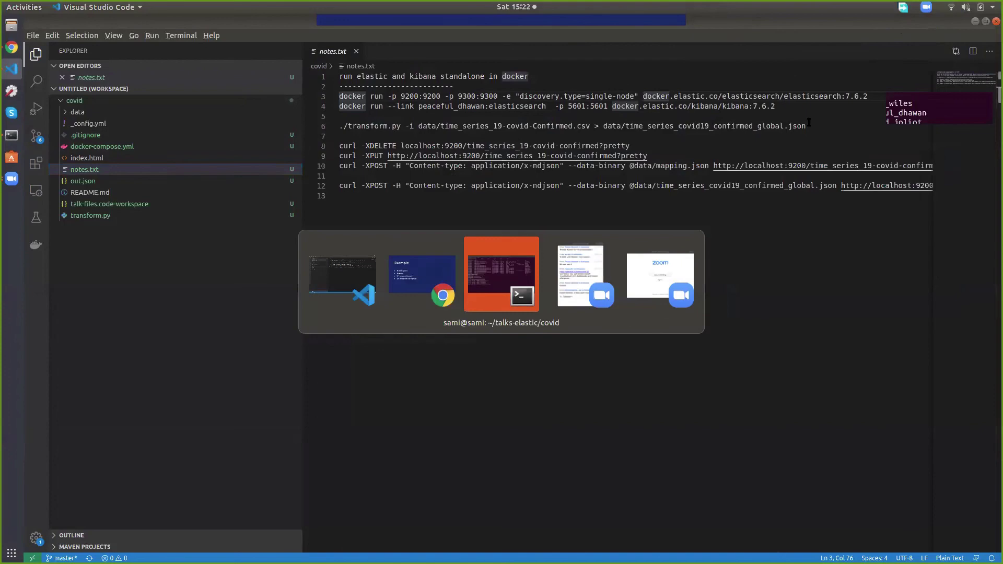
pyautogui.press('Escape')
pyautogui.click(652, 97)
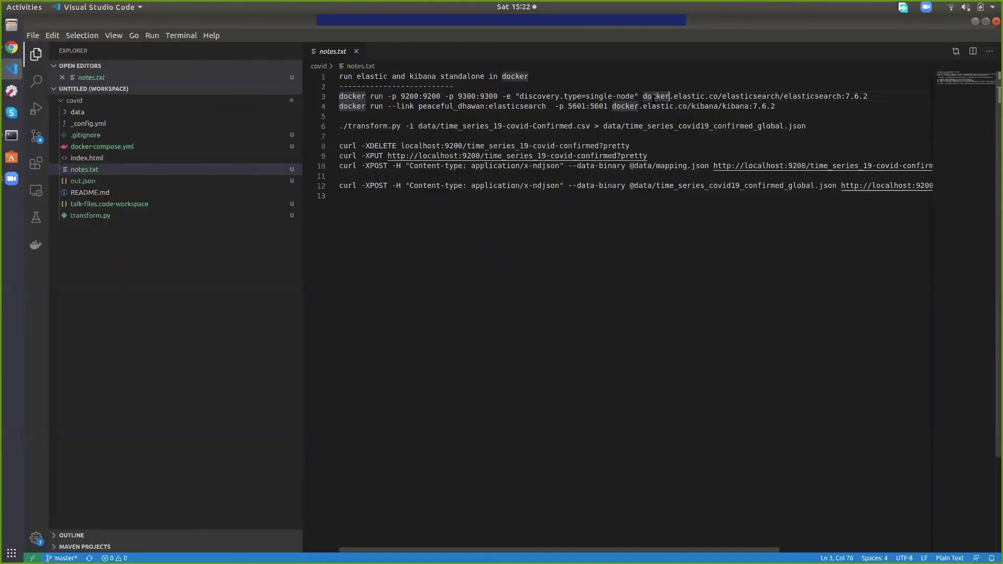
pyautogui.press('Home')
pyautogui.hscroll(5, 675, 92)
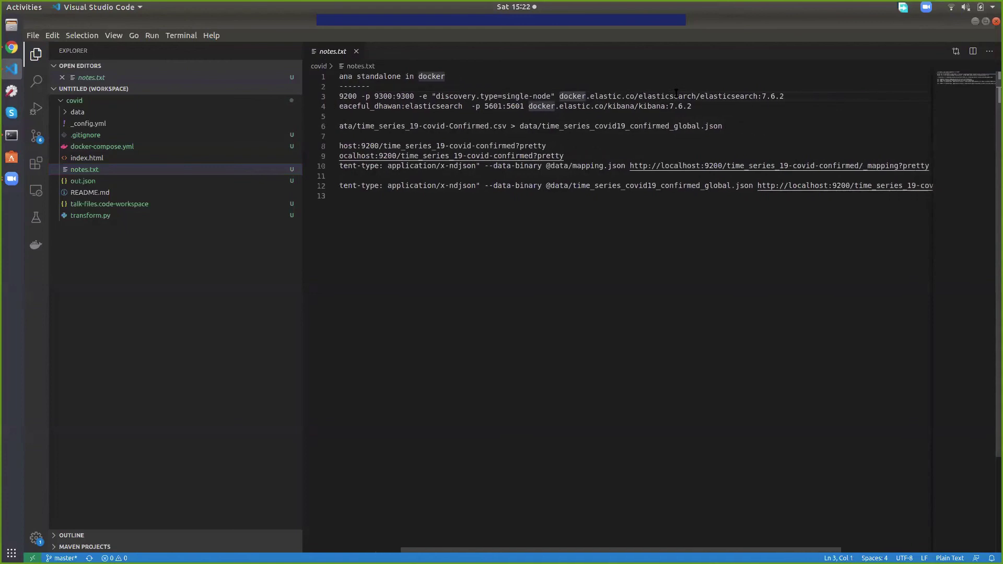
pyautogui.hscroll(-5, 676, 92)
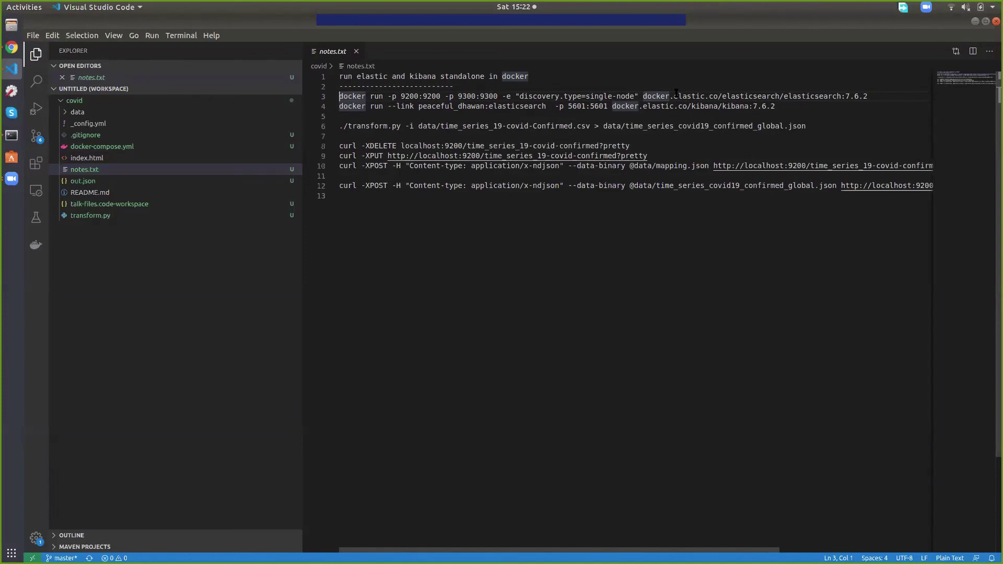
# - Switch from the Docker notes to Chrome and load Kibana's Index Management page on localhost:5601
pyautogui.click(676, 96)
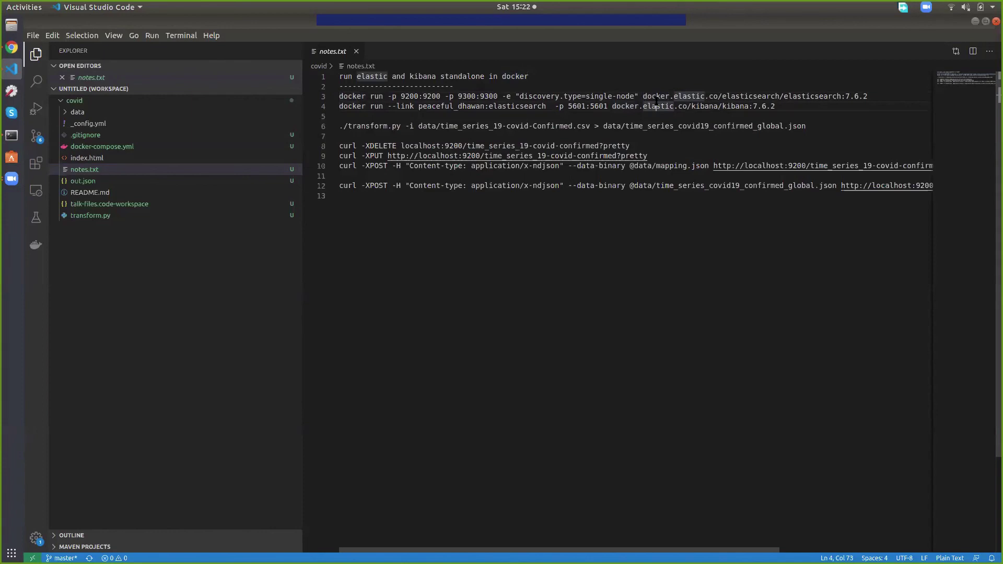
pyautogui.click(656, 96)
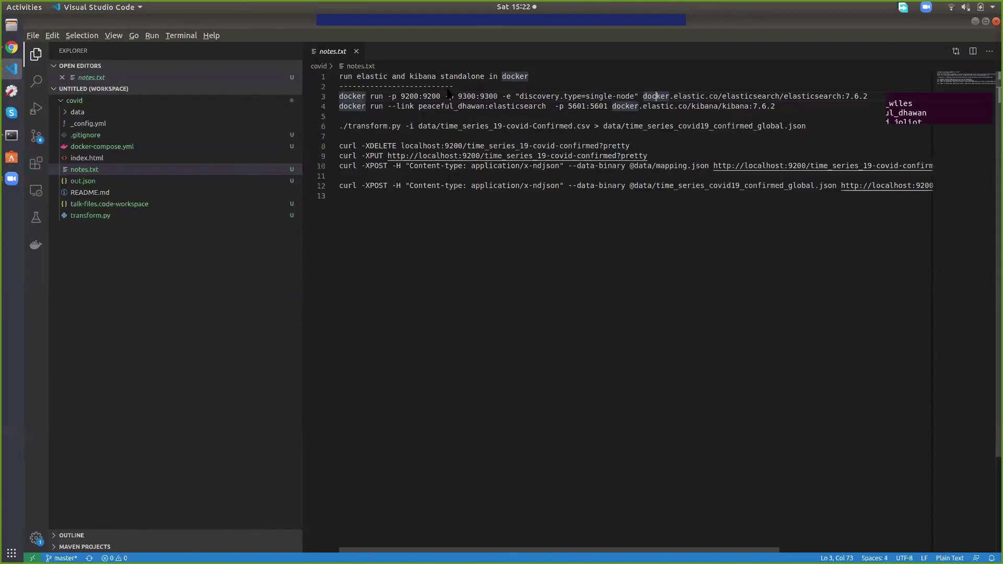
pyautogui.hotkey('alt', 'Tab')
pyautogui.hotkey('alt', 'Tab')
pyautogui.press('Tab')
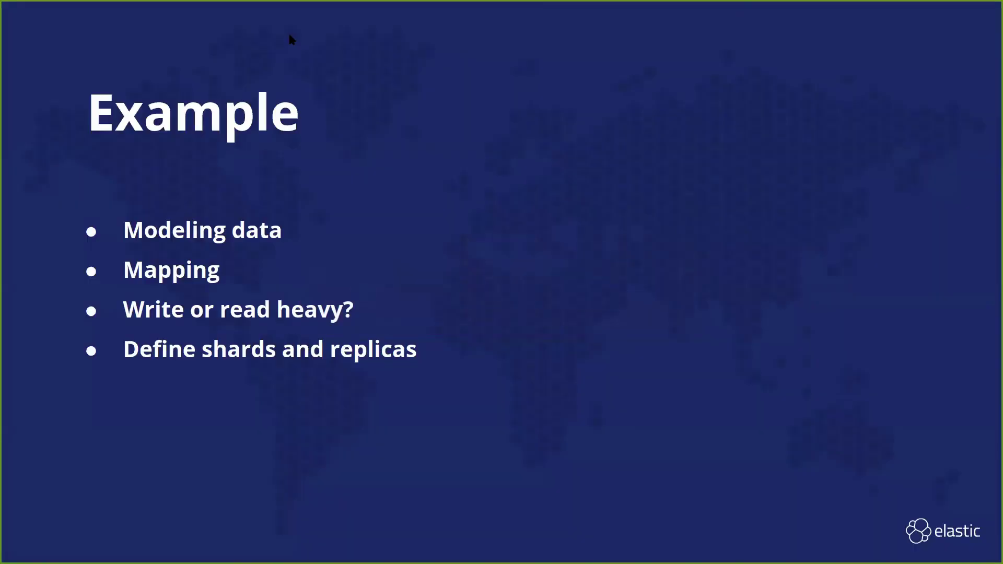
pyautogui.press('Escape')
pyautogui.click(246, 25)
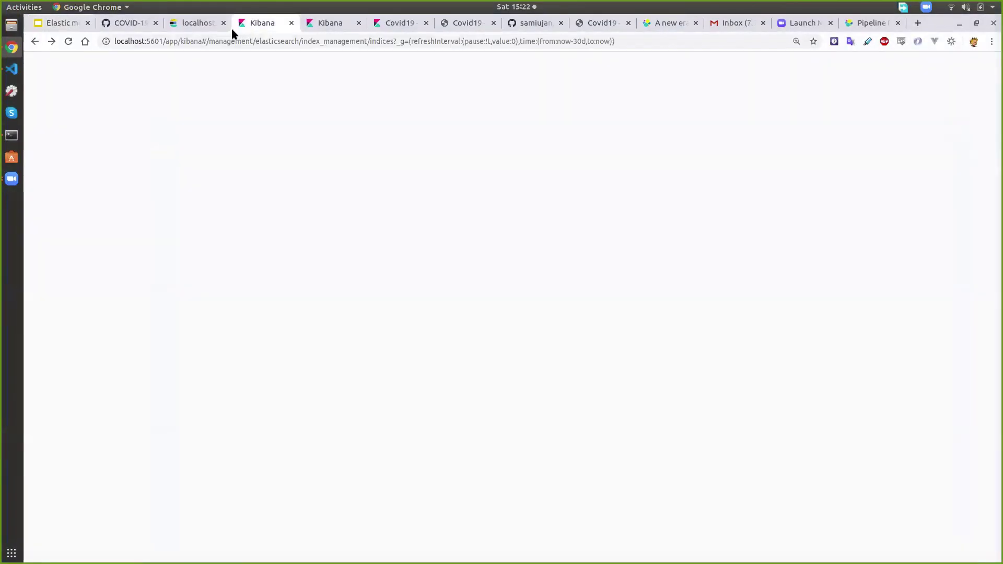
pyautogui.click(202, 36)
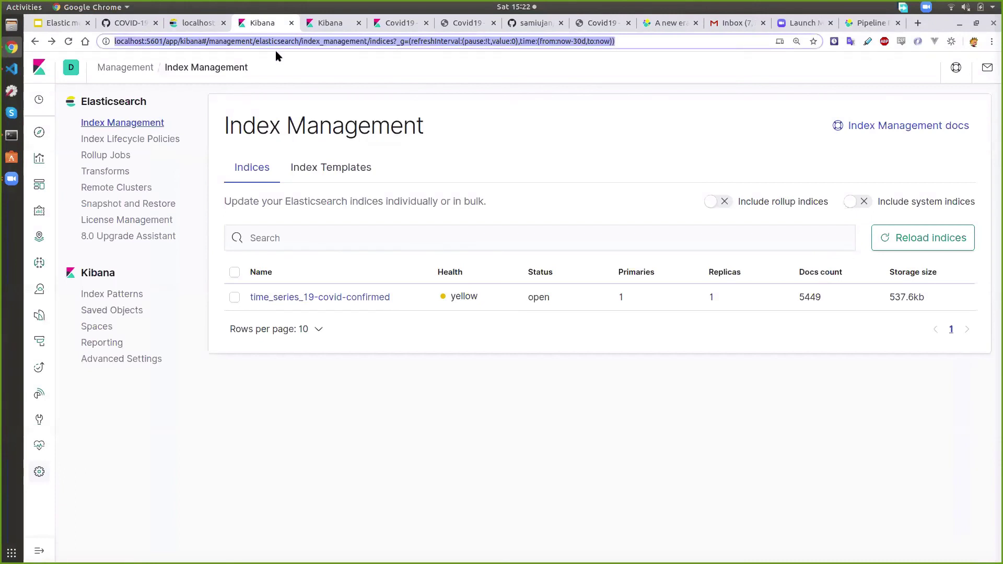
pyautogui.press('Return')
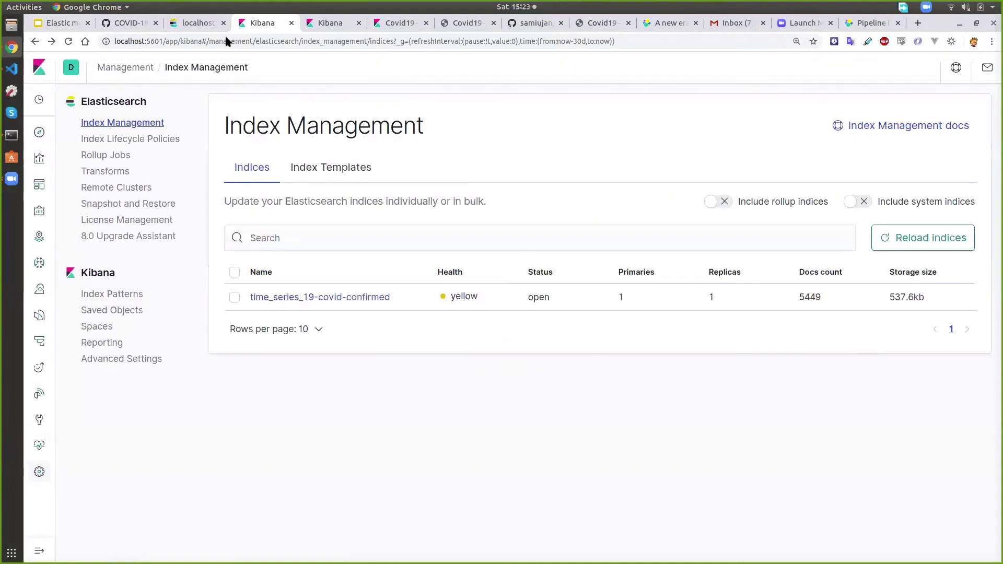
# - Cut the _cat/indices?v path from the Elasticsearch address and open the root endpoint localhost:9200 to view the cluster information
pyautogui.click(198, 28)
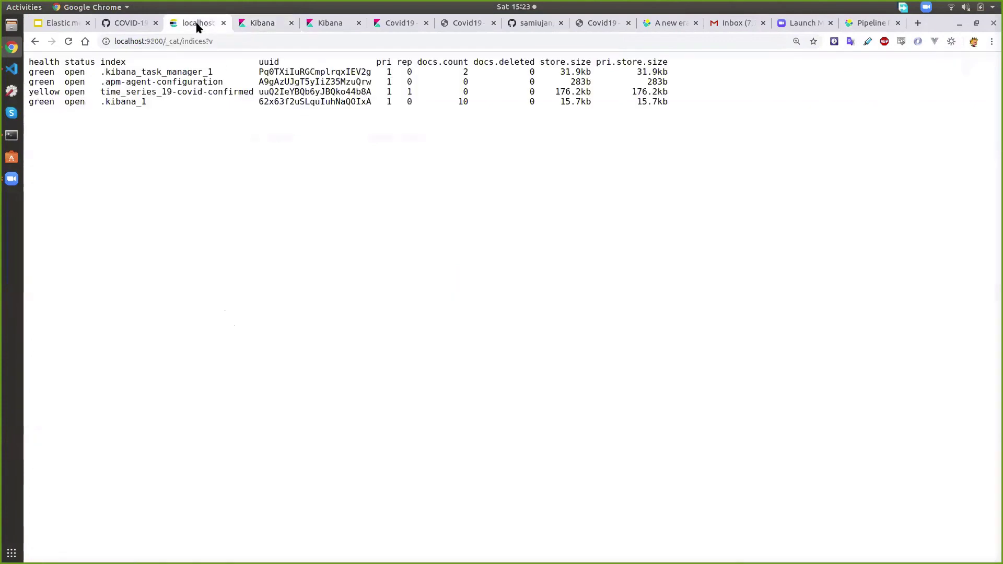
pyautogui.click(168, 41)
pyautogui.click(165, 41)
pyautogui.hotkey('ctrl', 'shift', 'Right')
pyautogui.hotkey('ctrl', 'shift', 'Right')
pyautogui.hotkey('ctrl', 'shift', 'Right')
pyautogui.hotkey('ctrl', 'c')
pyautogui.press('BackSpace')
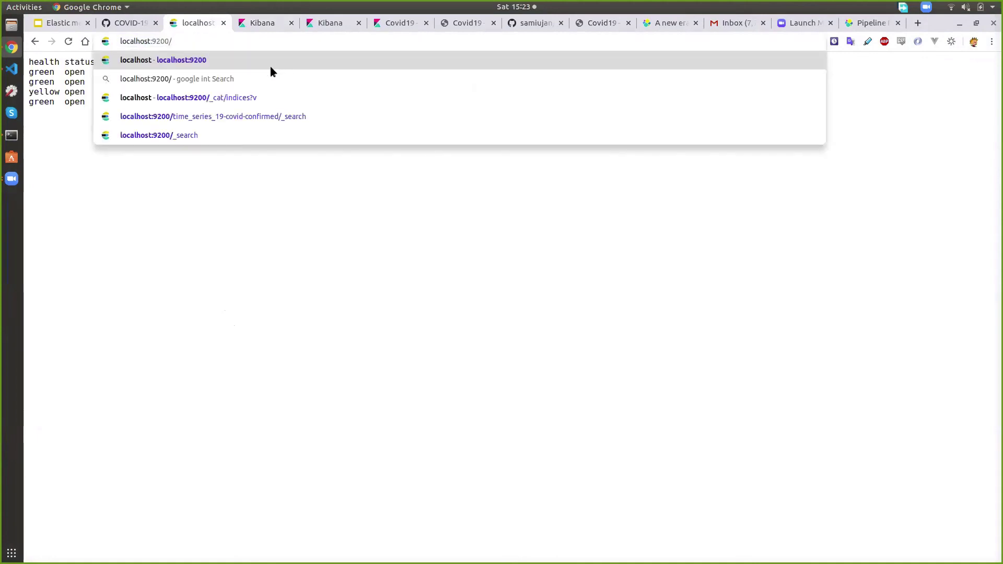
pyautogui.click(270, 66)
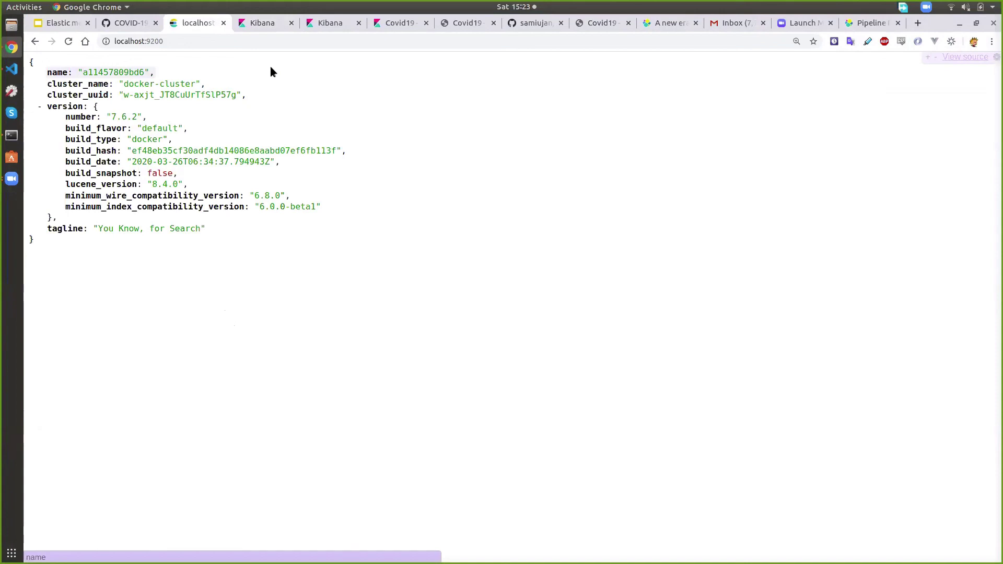
# - List the Elasticsearch indices with column headers by opening localhost:9200/_cat/indices?v
pyautogui.hotkey('ctrl', 'l')
pyautogui.write('_cat/indices?v')
pyautogui.press('Escape')
pyautogui.press('End')
pyautogui.hotkey('ctrl', 'v')
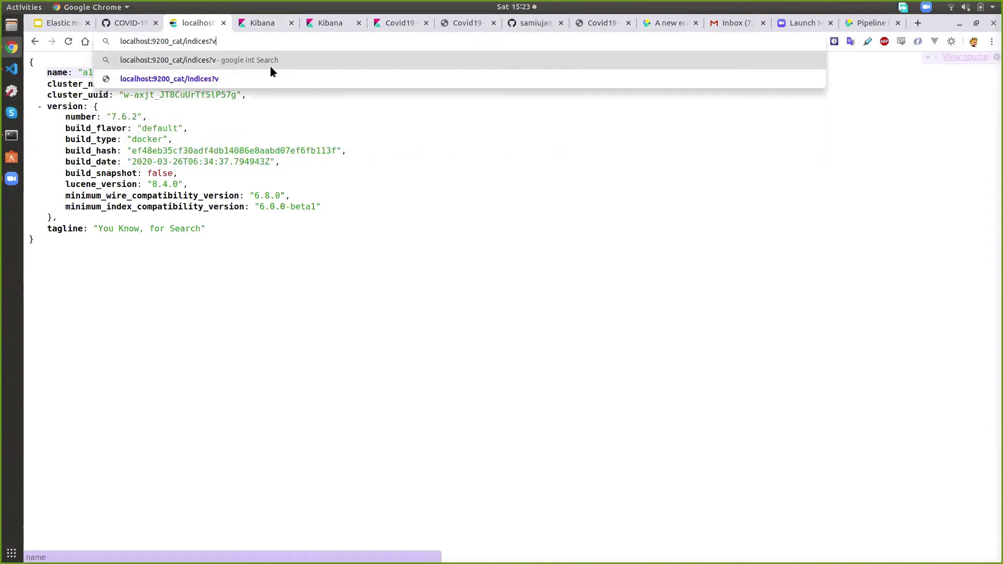
pyautogui.press('Left')
pyautogui.press('Left')
pyautogui.press('Left')
pyautogui.press('Left')
pyautogui.press('Left')
pyautogui.press('Left')
pyautogui.press('Left')
pyautogui.press('Left')
pyautogui.press('Left')
pyautogui.press('Left')
pyautogui.press('Left')
pyautogui.write('/')
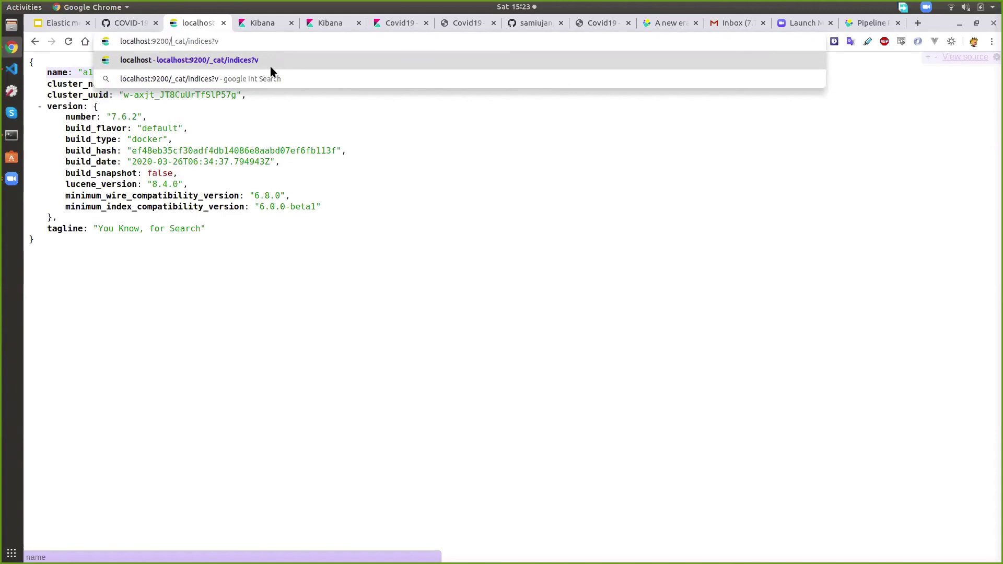
pyautogui.click(271, 67)
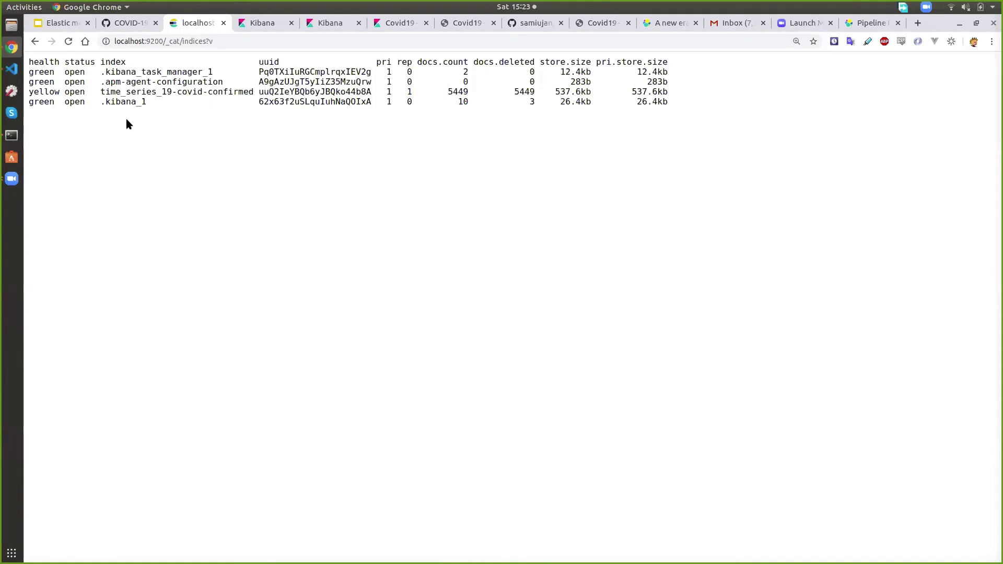
# - Highlight the time_series_19-covid-confirmed index and examine the system indices in the listing
pyautogui.doubleClick(158, 91)
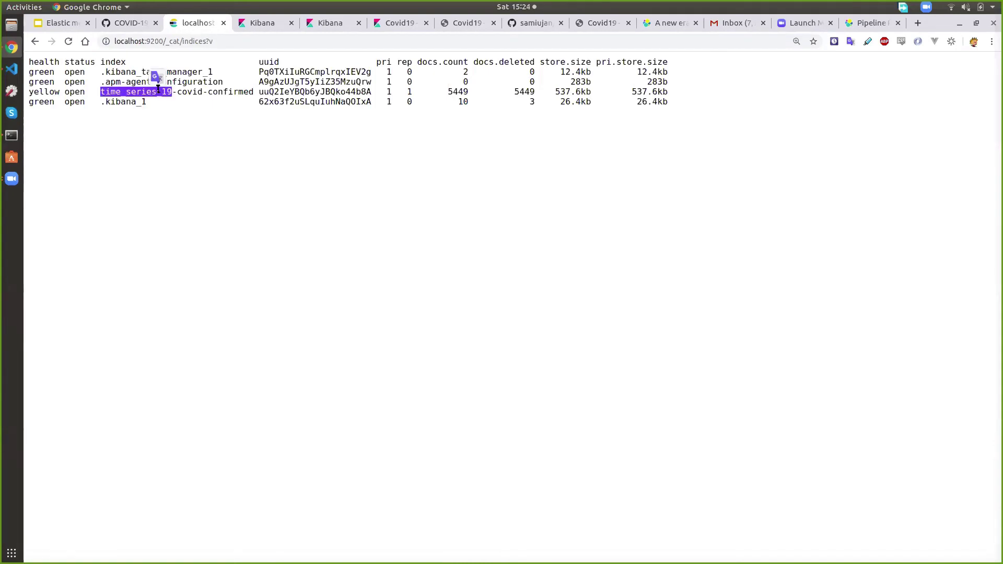
pyautogui.keyDown('shift'); pyautogui.click(253, 91); pyautogui.keyUp('shift')
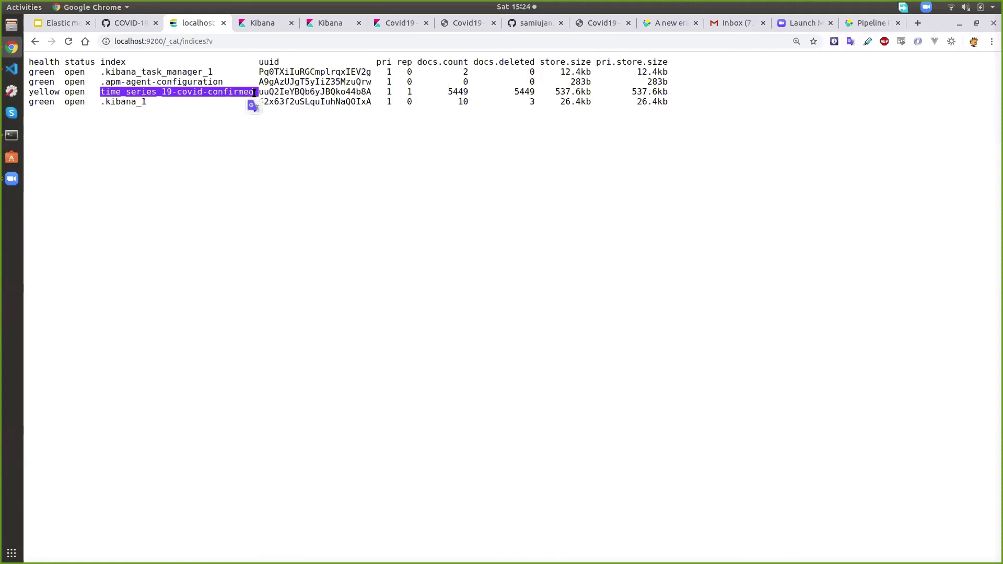
pyautogui.moveTo(101, 72); pyautogui.dragTo(132, 66)
pyautogui.click(128, 83)
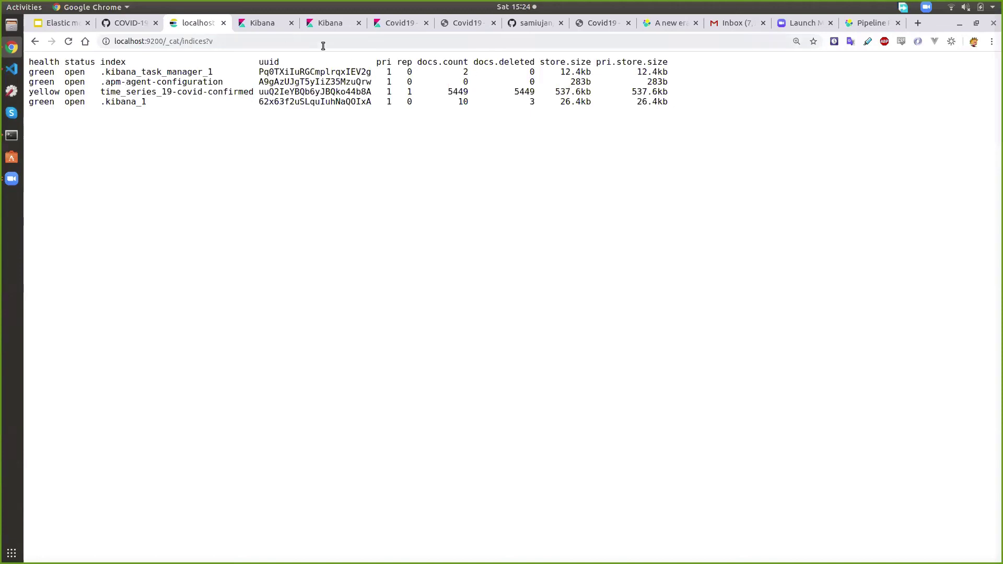
# - In Kibana's Index Management, include the system indices in the list to compare them, and hide them again
pyautogui.click(269, 22)
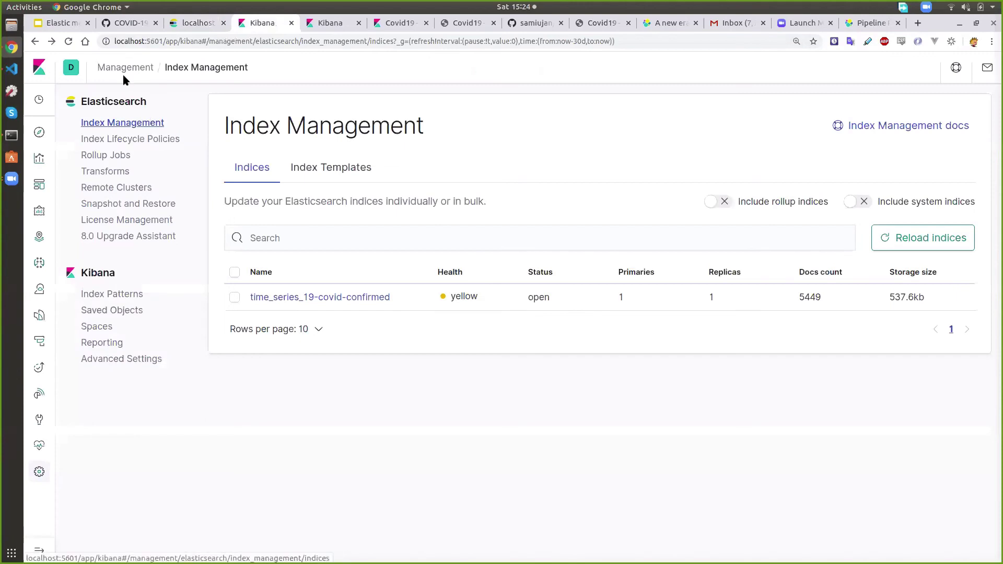
pyautogui.click(39, 550)
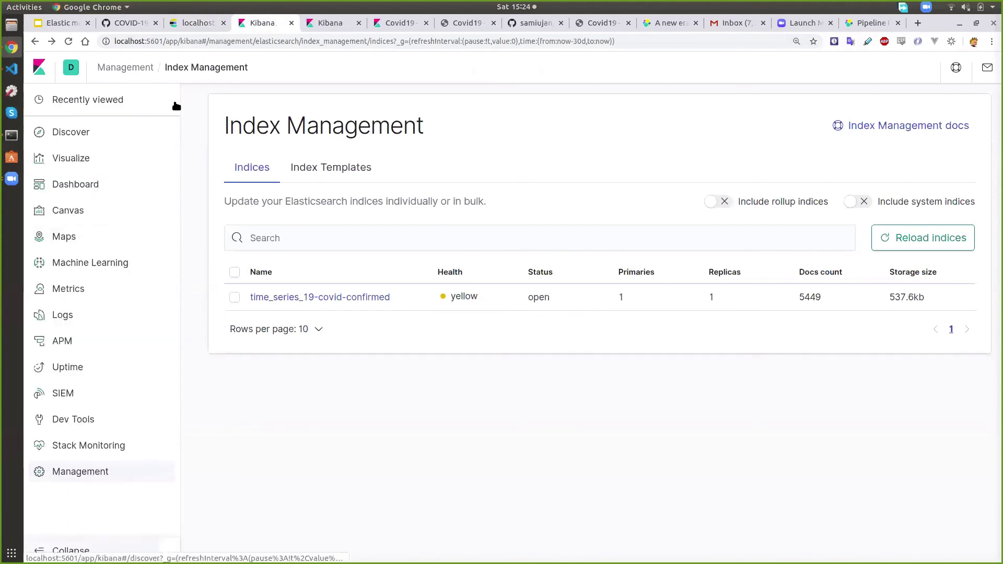
pyautogui.click(479, 342)
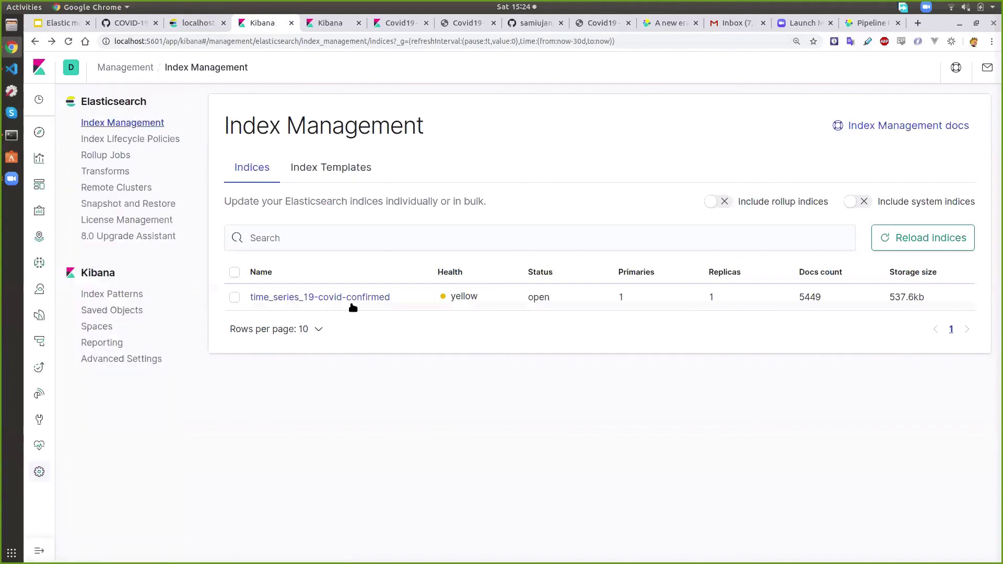
pyautogui.click(865, 205)
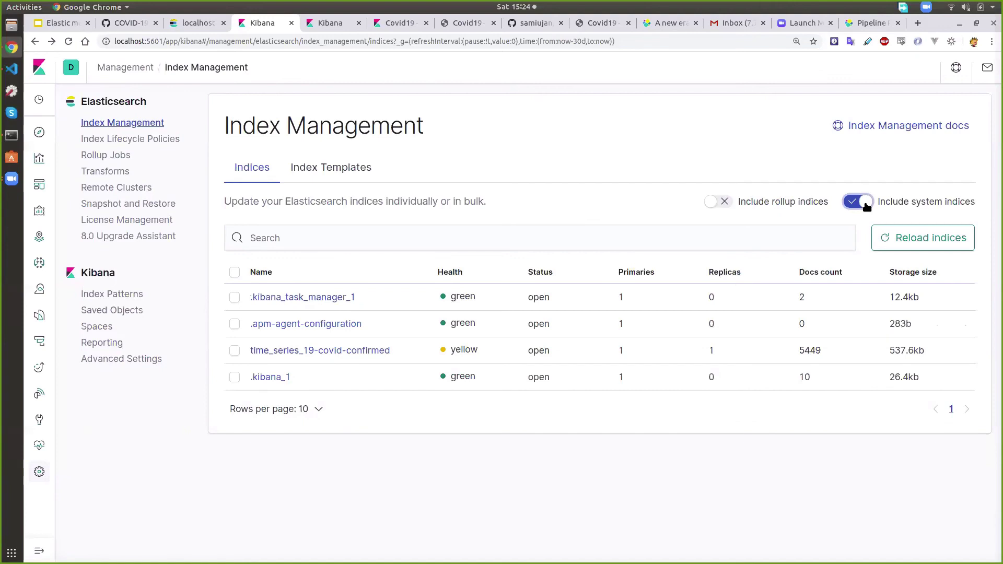
pyautogui.click(864, 204)
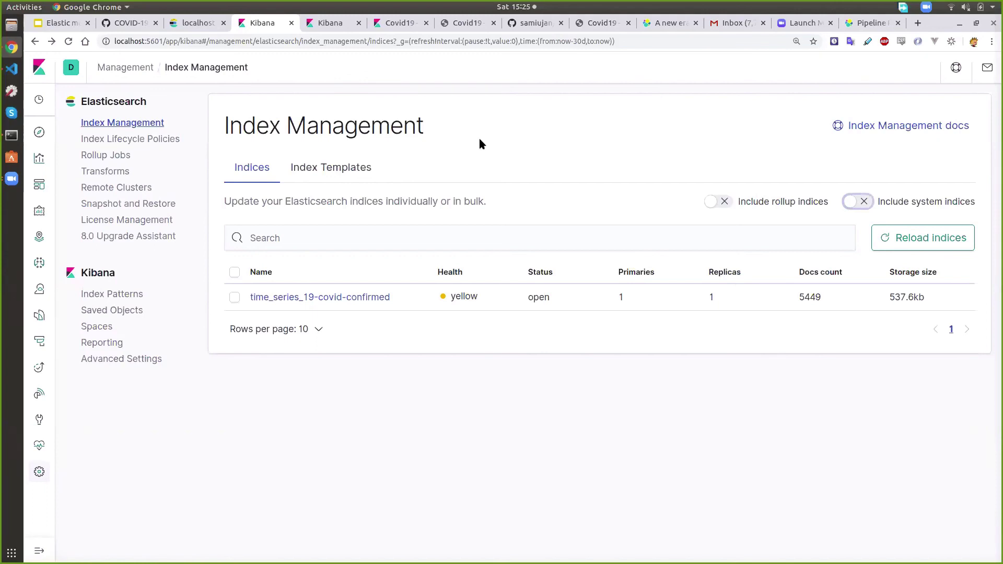
# - Delete the time_series_19-covid-confirmed index from Kibana's Index Management and confirm the deletion
pyautogui.click(234, 272)
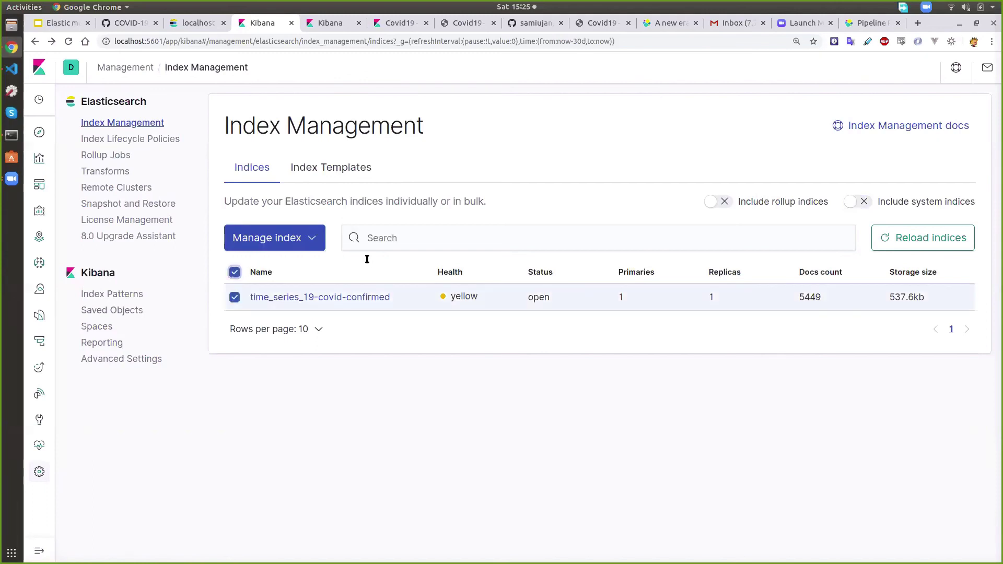
pyautogui.click(312, 237)
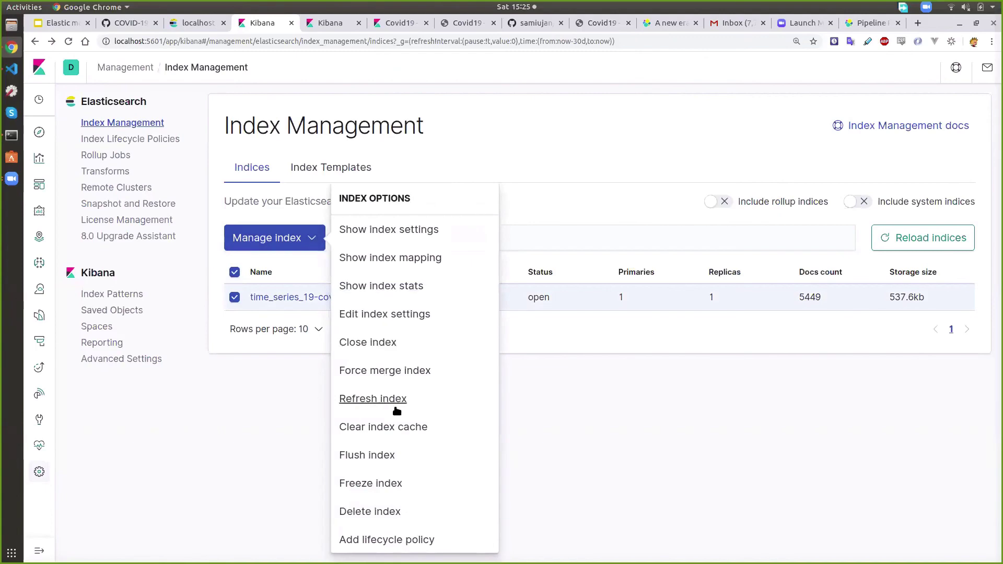
pyautogui.click(409, 510)
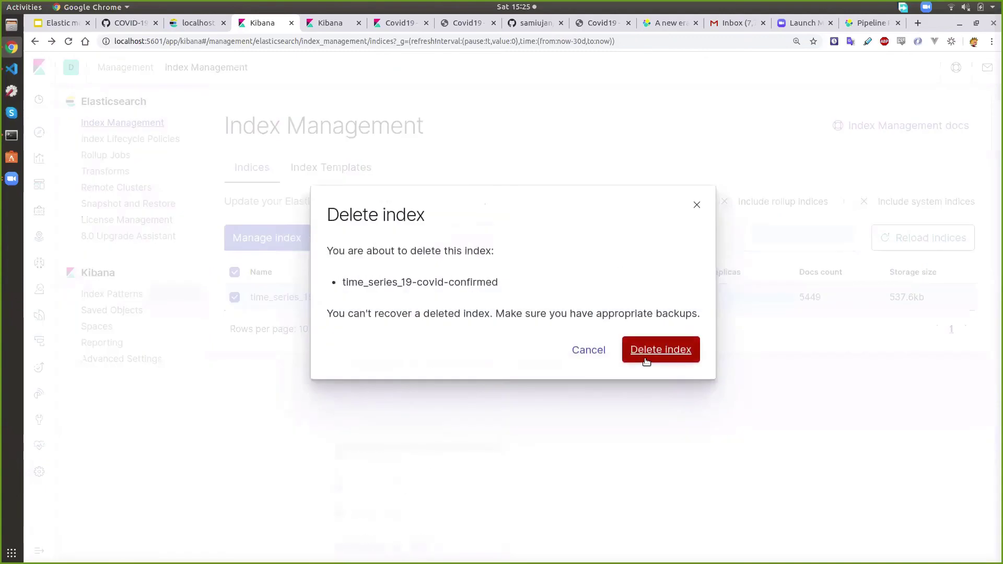
pyautogui.click(655, 354)
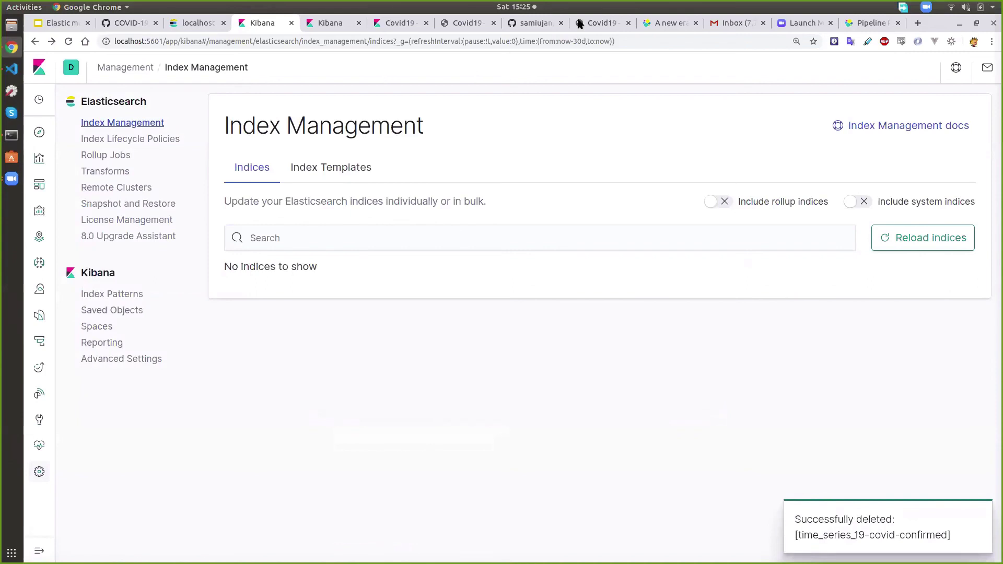
# - Examine the columns and date values of time_series_covid19_confirmed_global.csv in the COVID-19 GitHub repository
pyautogui.click(612, 25)
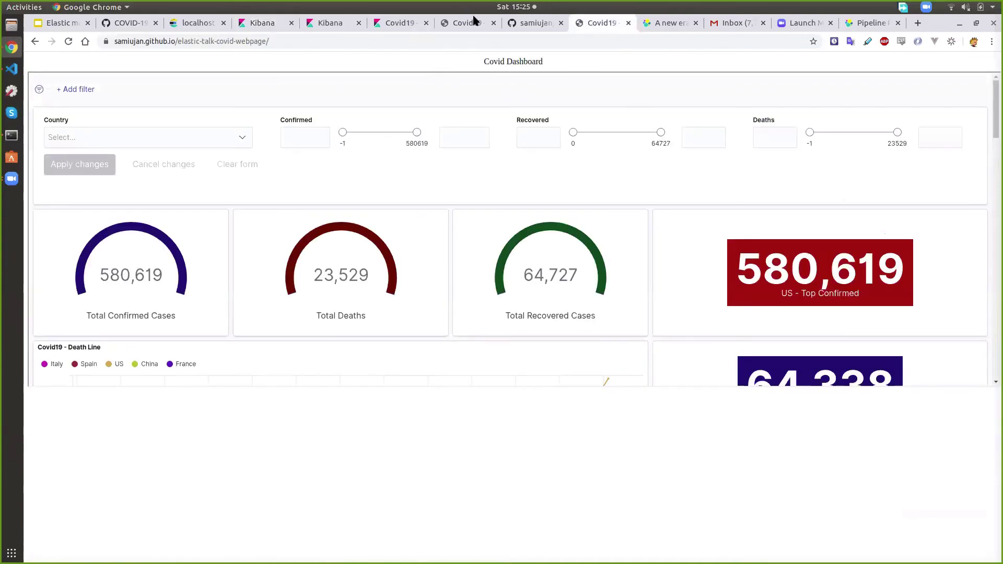
pyautogui.click(131, 23)
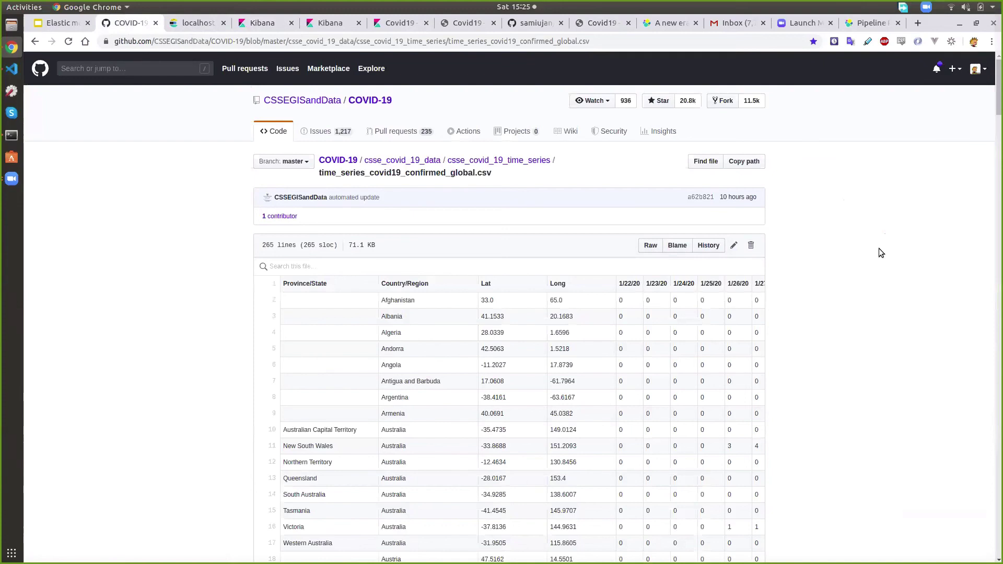
pyautogui.scroll(-2, 878, 249)
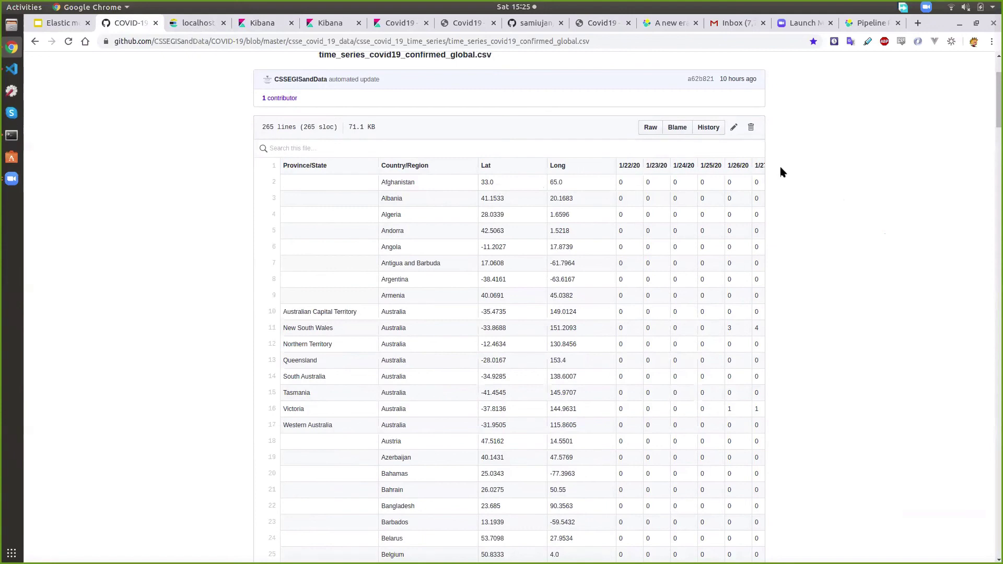
pyautogui.hscroll(10, 678, 180)
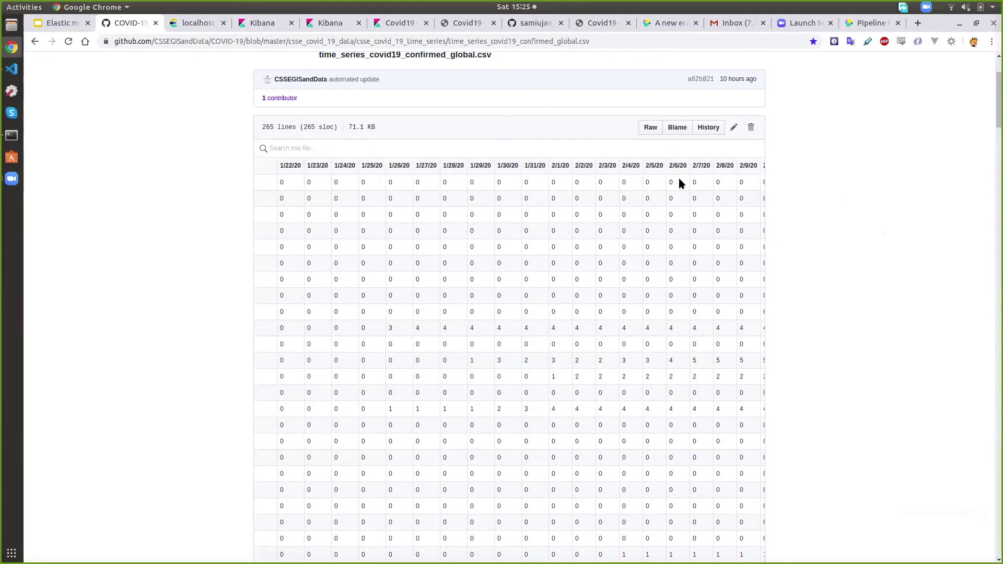
pyautogui.hscroll(-10, 679, 180)
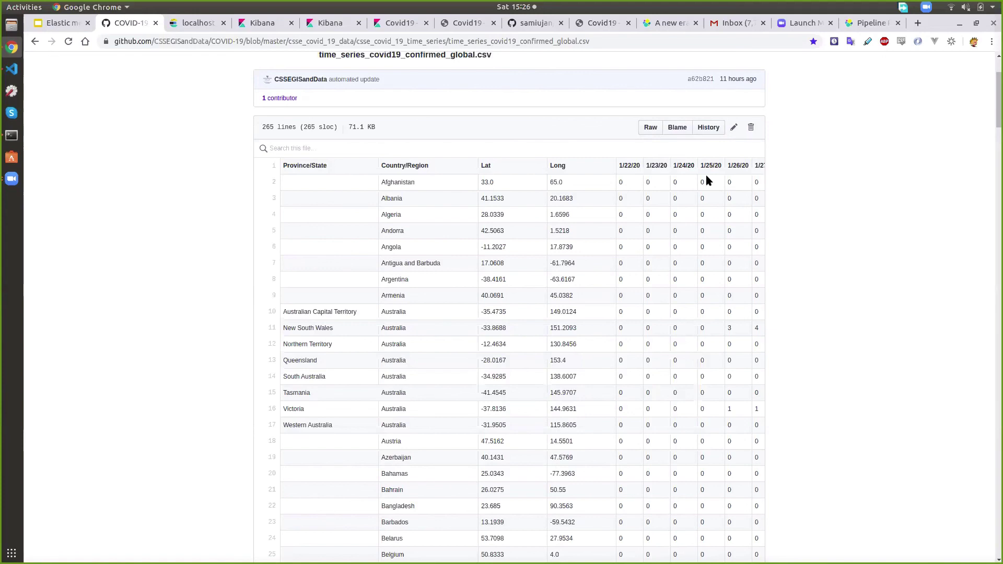
# - Switch to Visual Studio Code and open the transform.py script from the covid folder
pyautogui.hotkey('alt', 'Tab')
pyautogui.hotkey('alt', 'Tab')
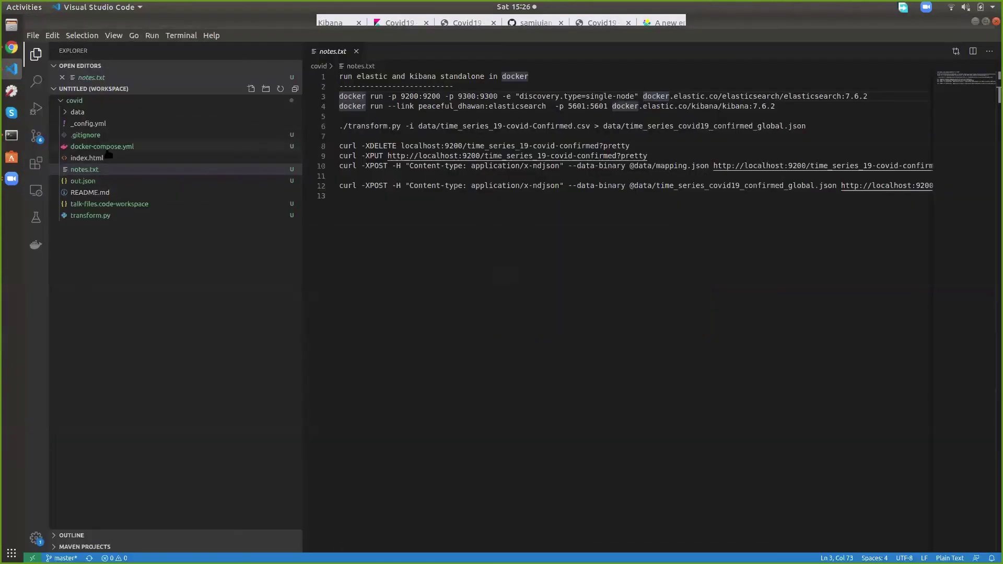
pyautogui.click(91, 216)
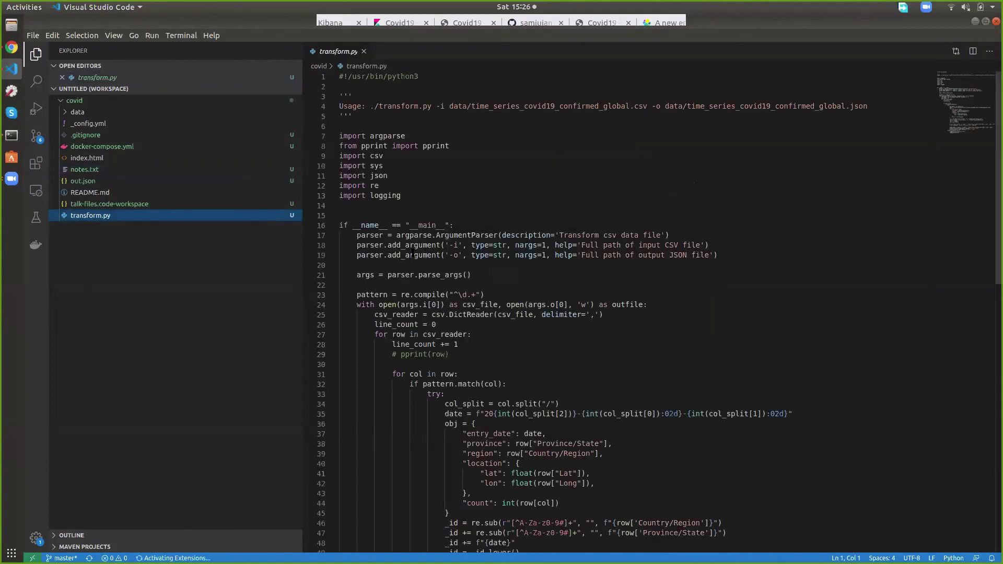